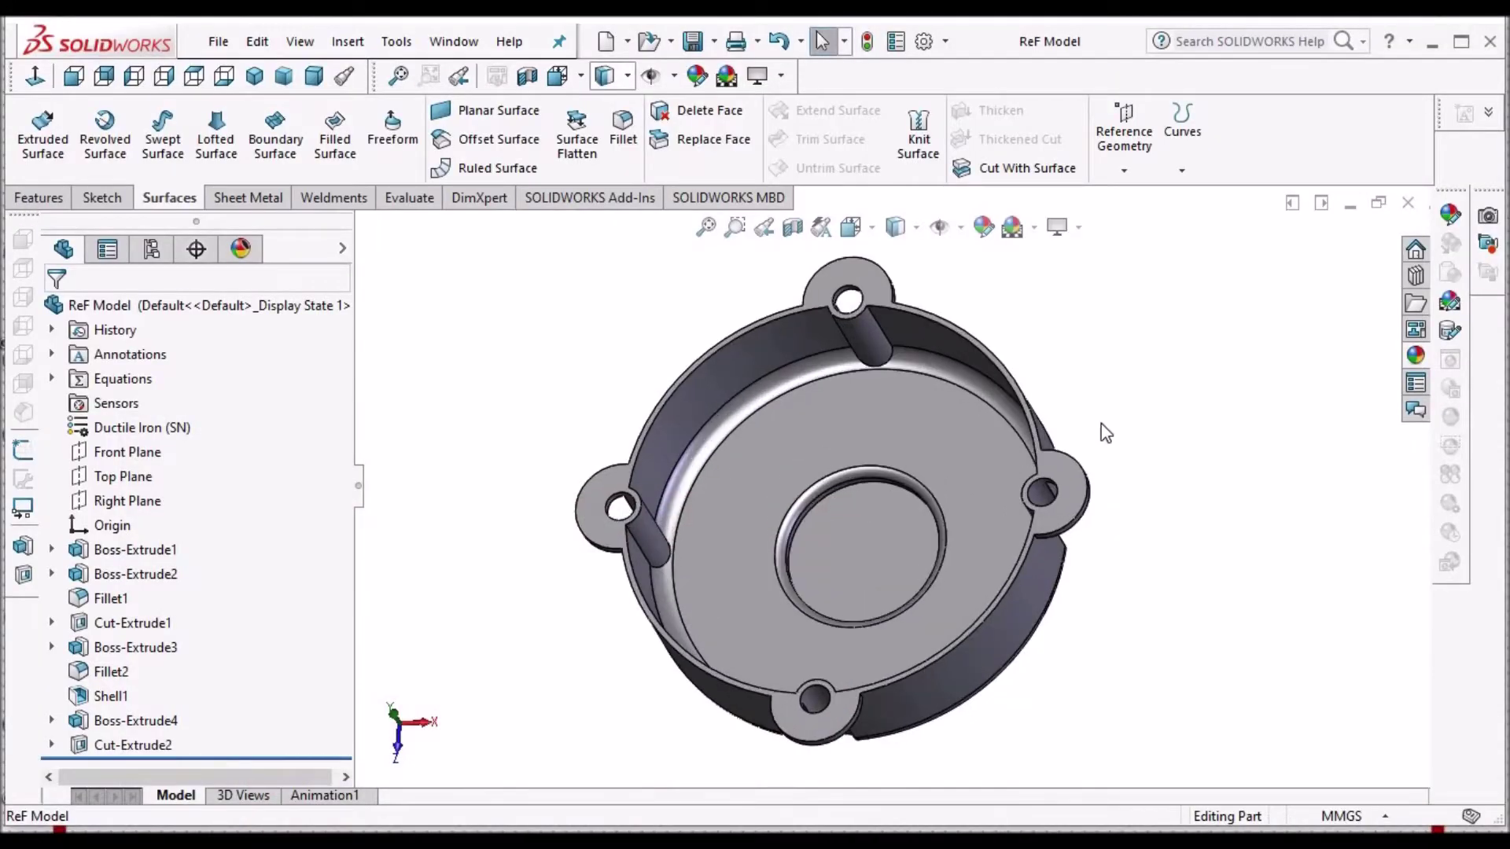
Examine the cover's open side and its rim face with the four mounting ears.
middle_drag(1102, 432, 925, 475)
scroll(925, 475, down, 5)
click(924, 460)
scroll(925, 466, up, 5)
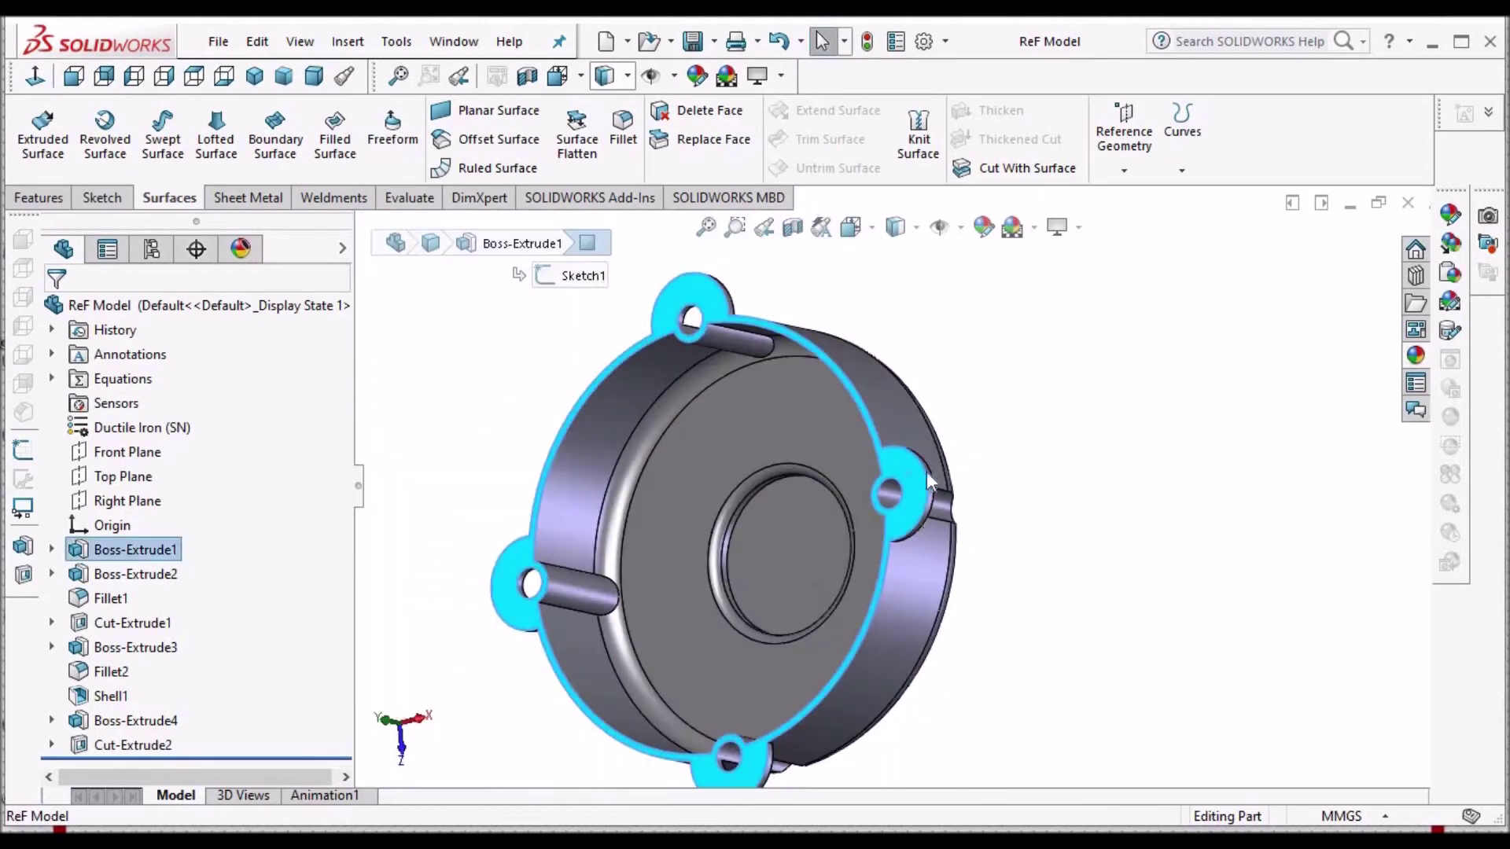
middle_drag(1020, 556, 944, 398)
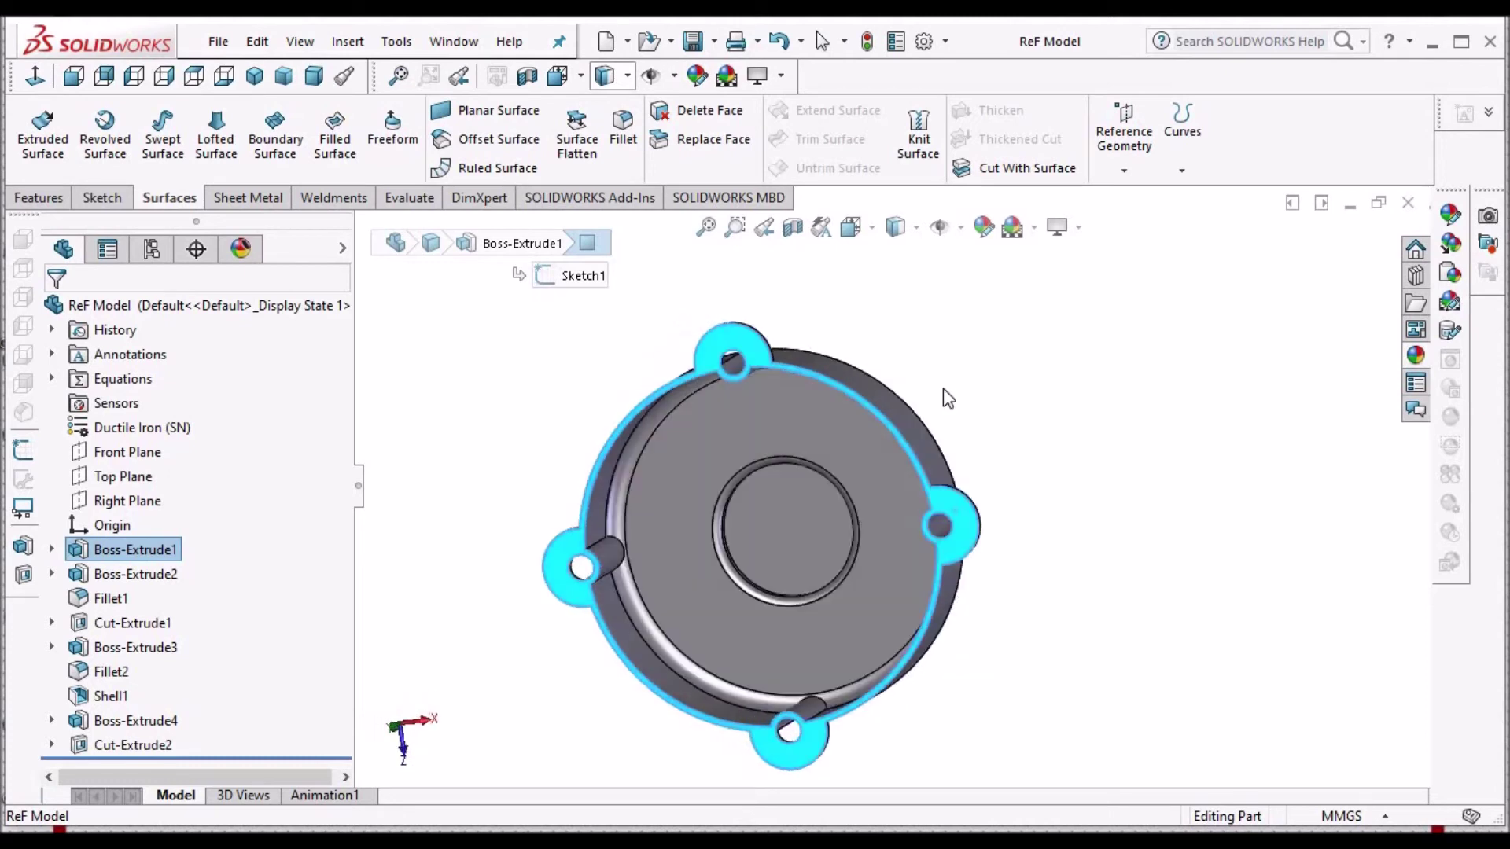
click(937, 385)
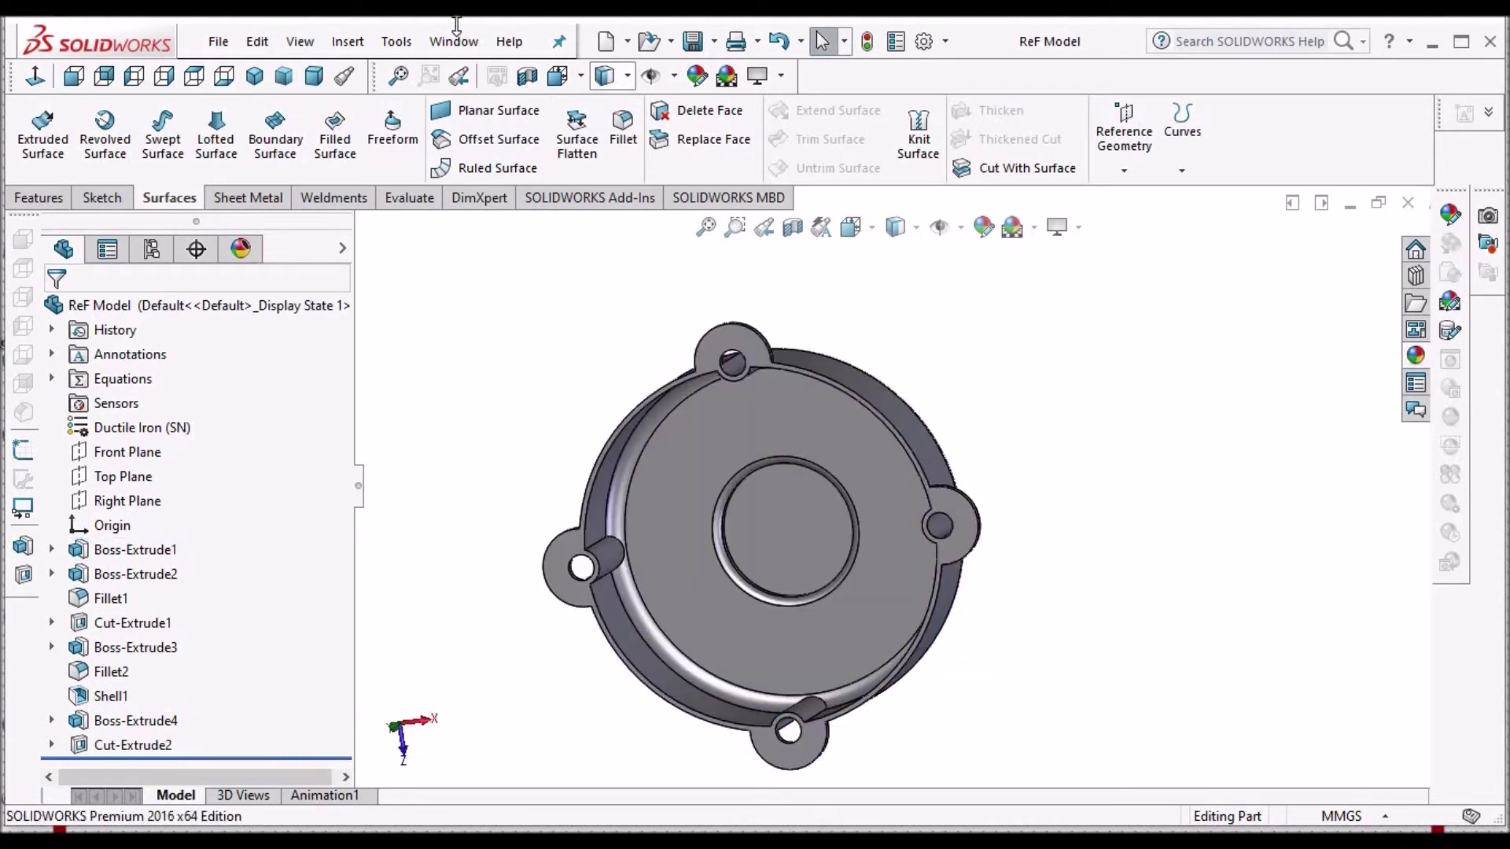
click(629, 44)
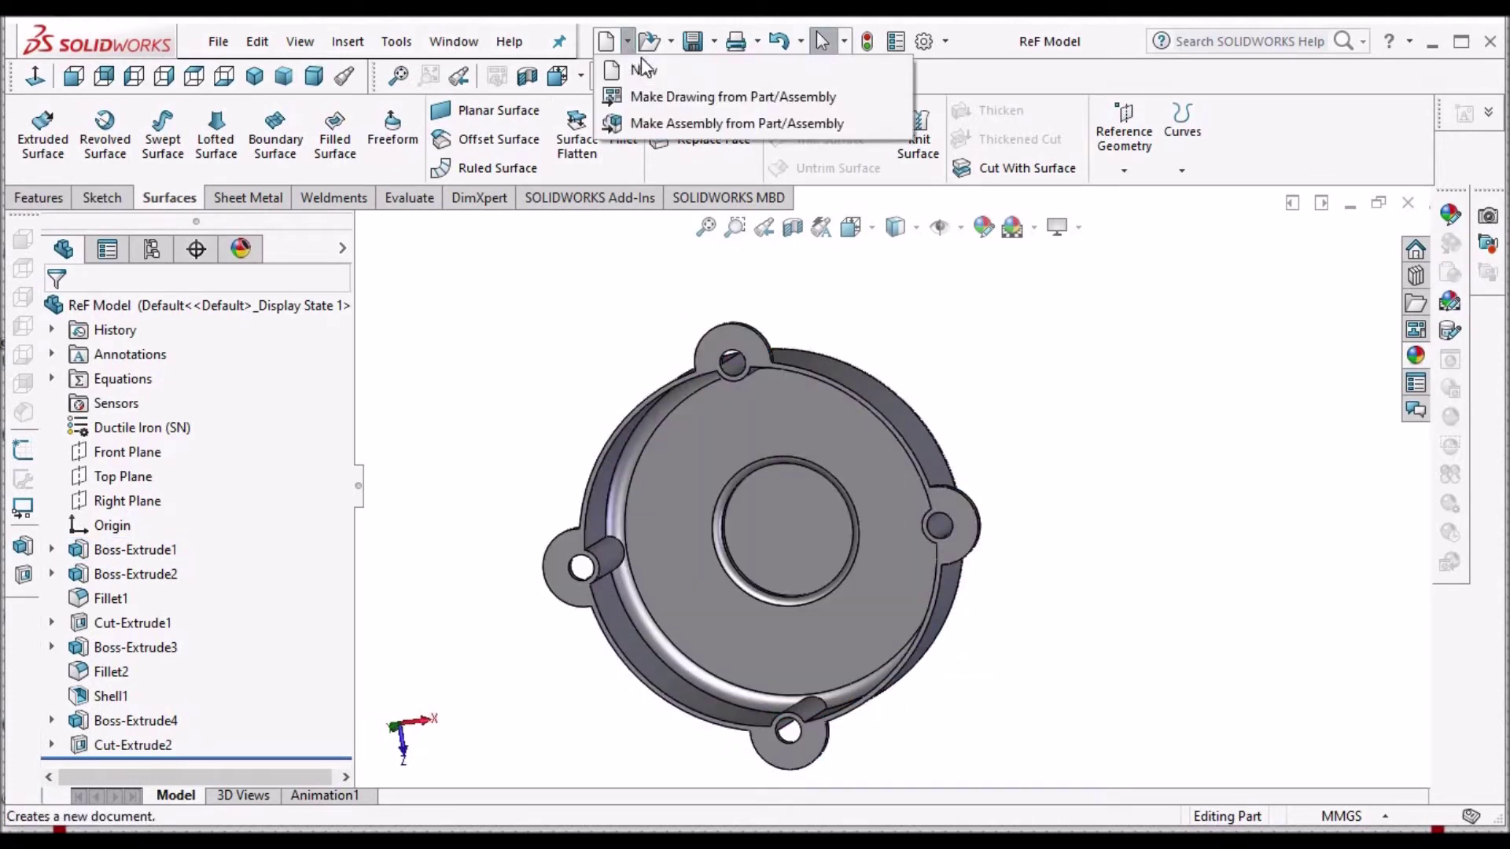
click(645, 71)
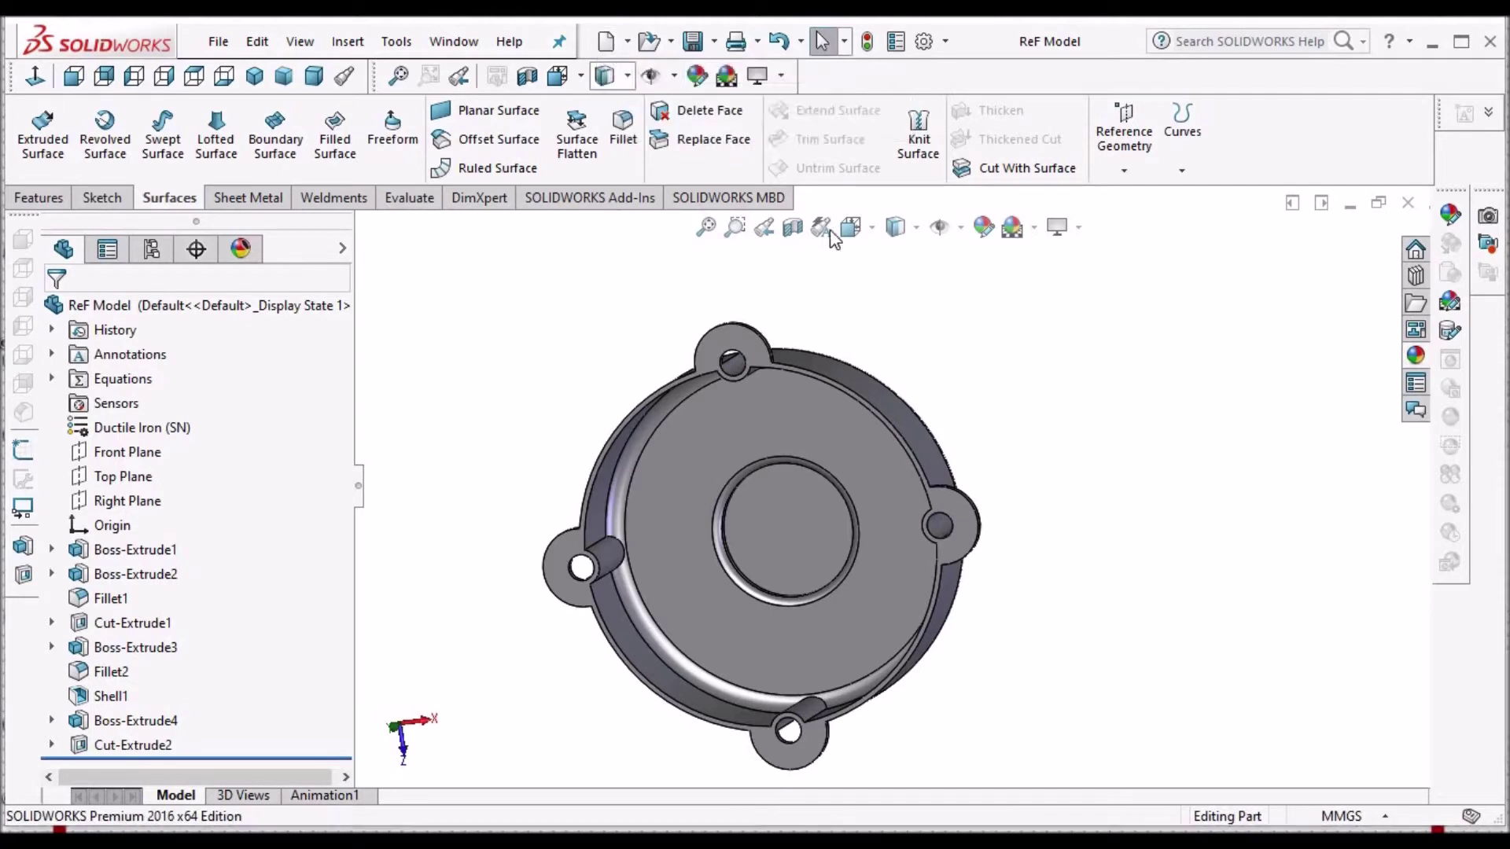
click(761, 236)
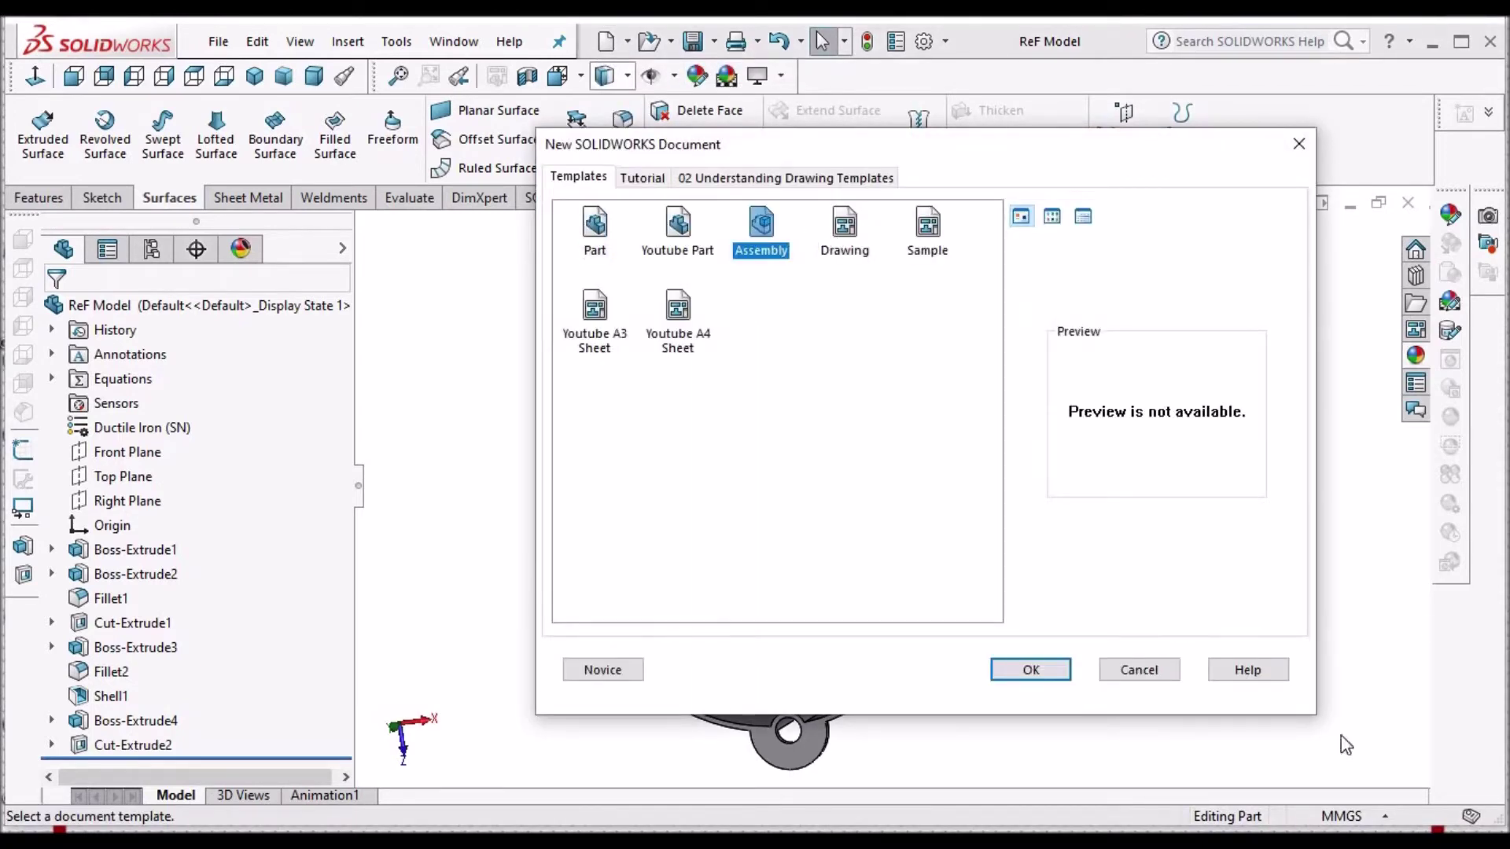
click(1139, 670)
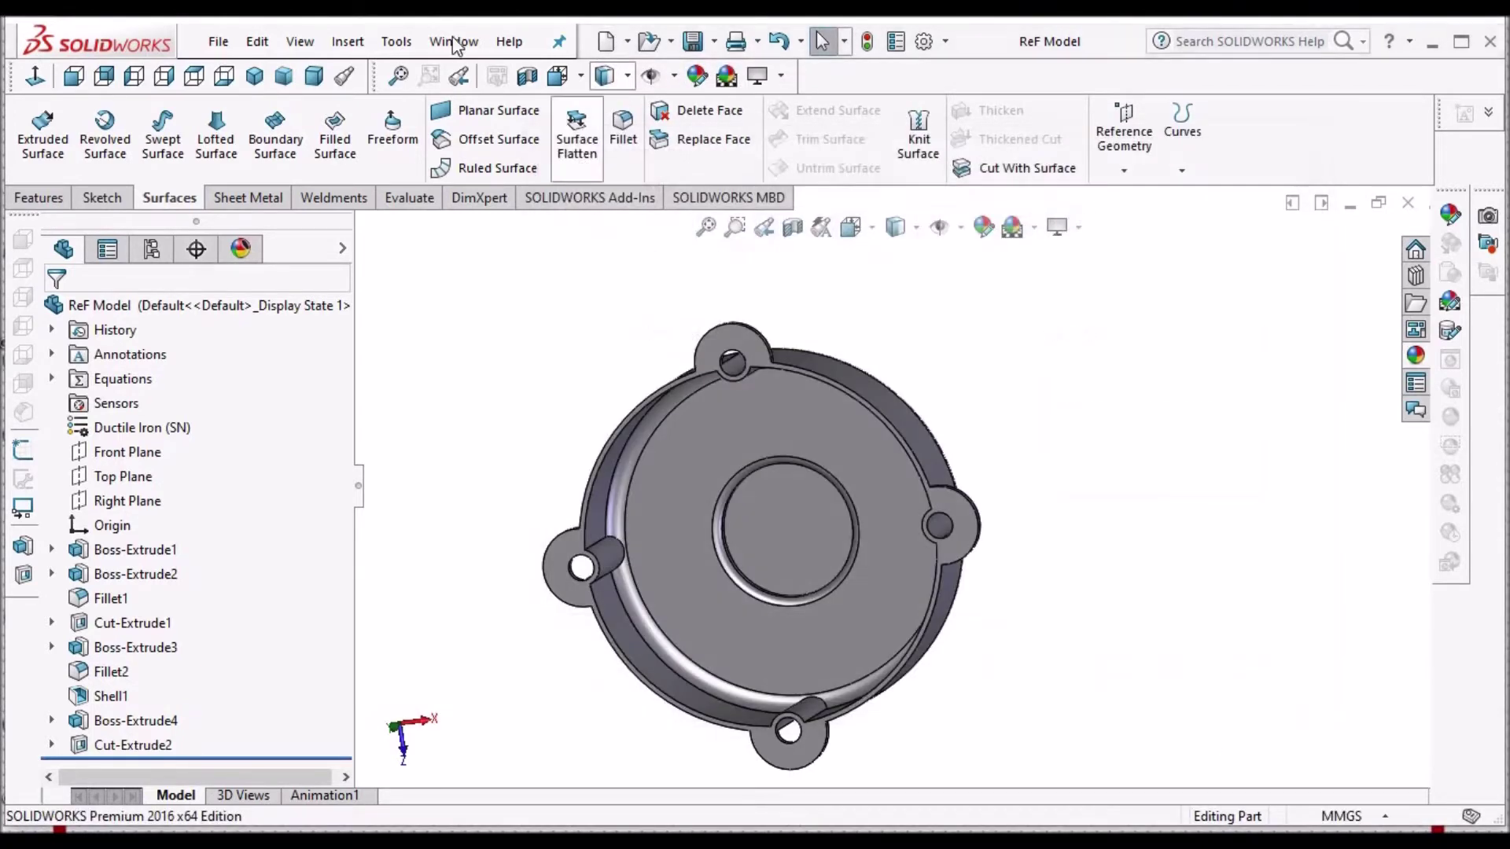
Switch to the open ASMBLY document and insert the ReF Model part as a component in the empty assembly.
click(454, 41)
click(512, 300)
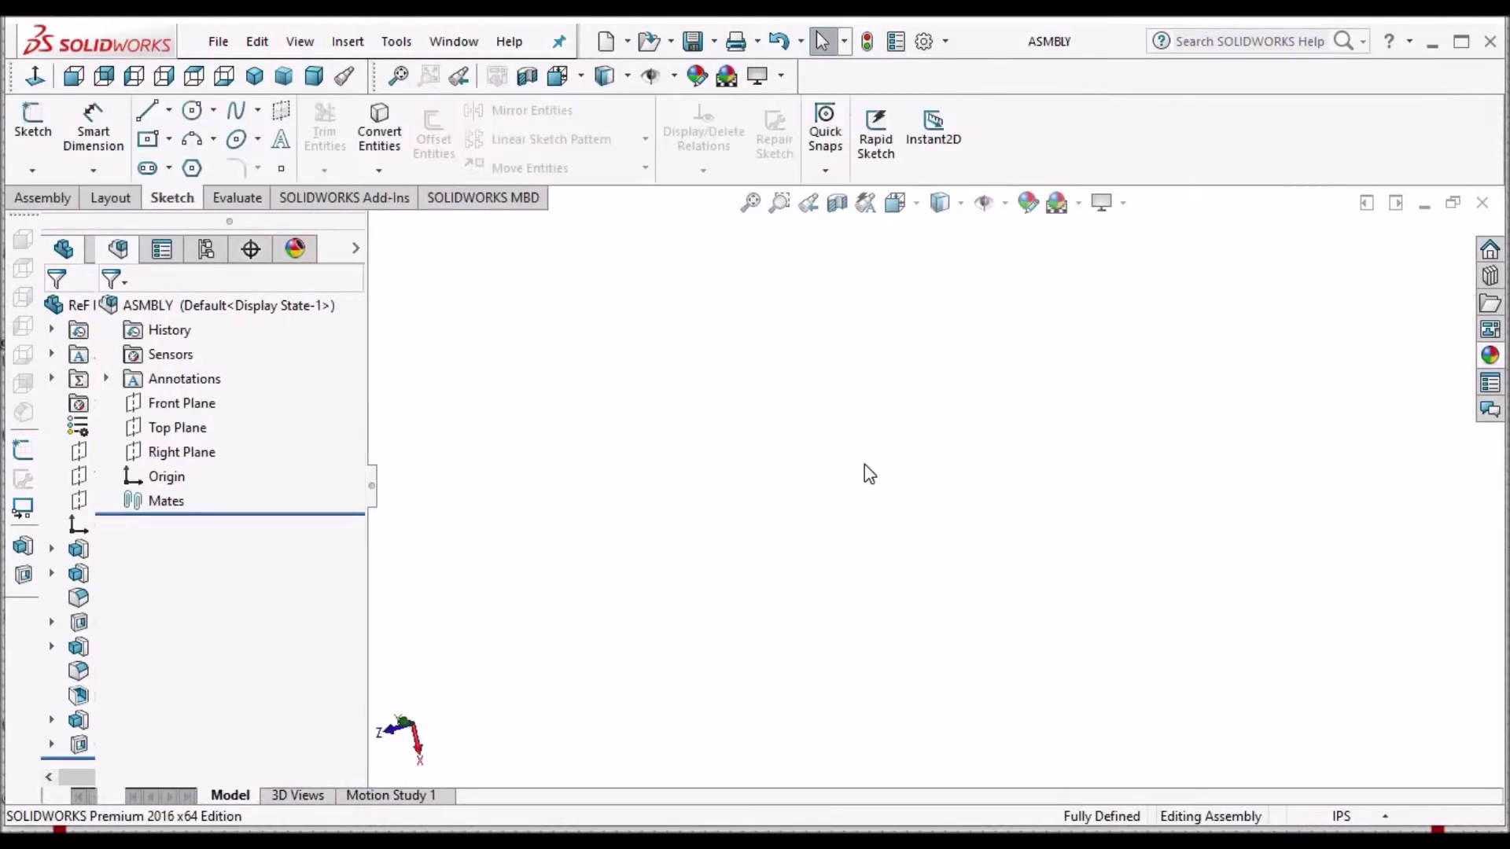
click(44, 200)
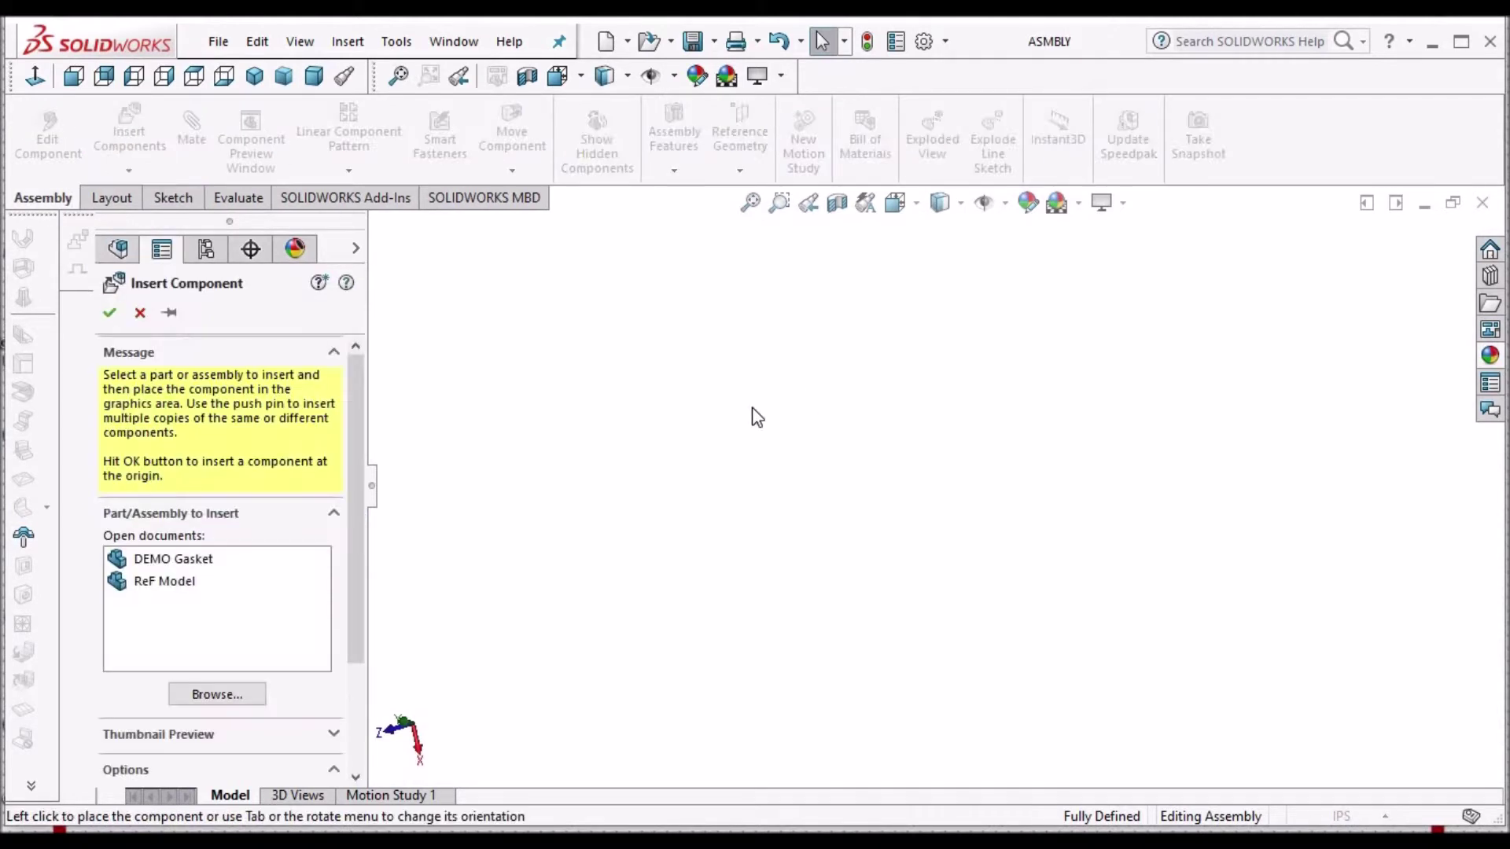
click(181, 589)
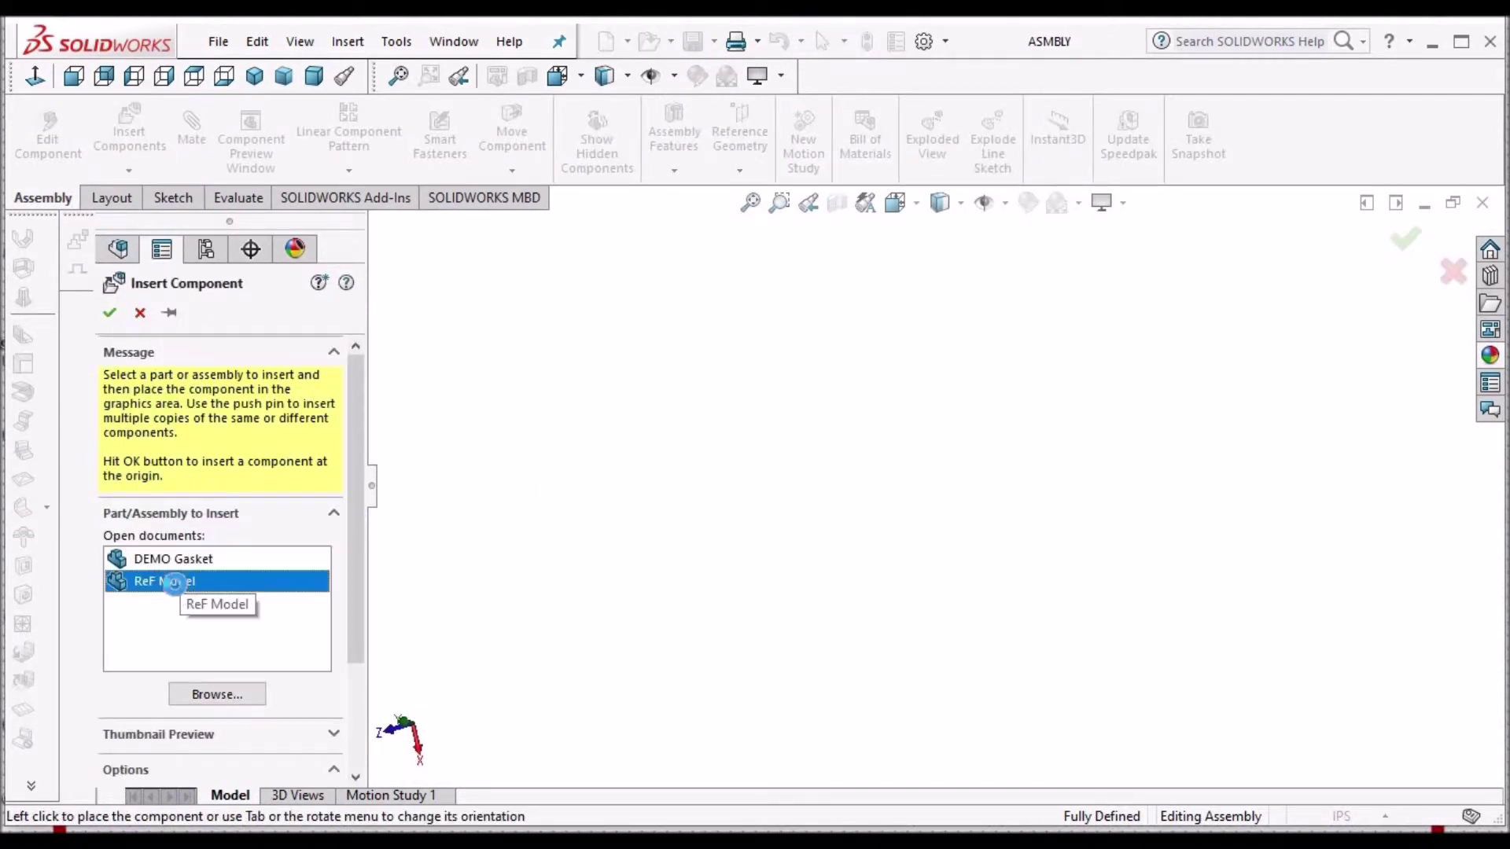
click(999, 492)
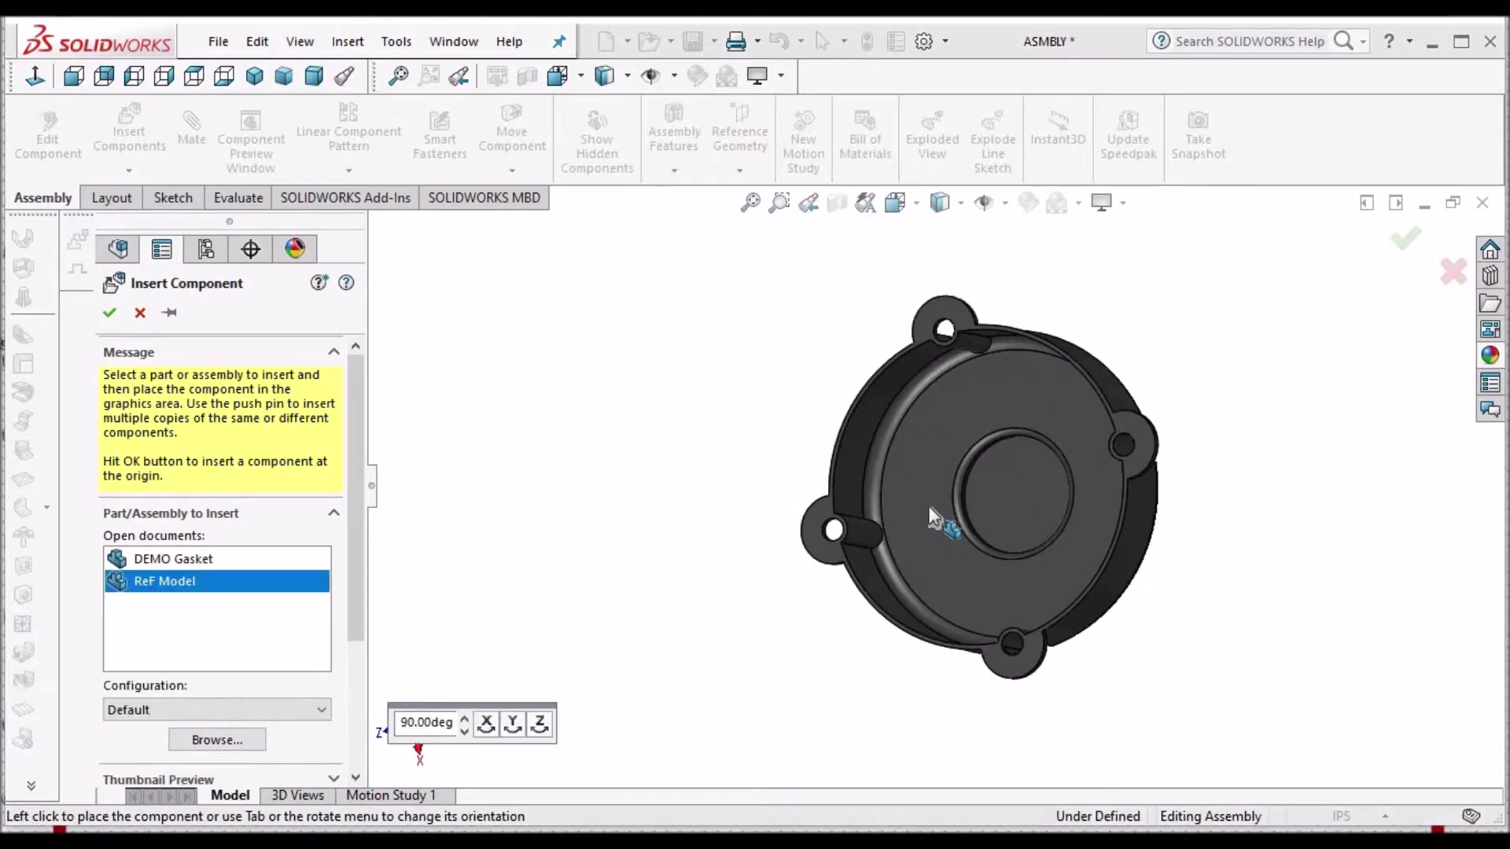
click(144, 314)
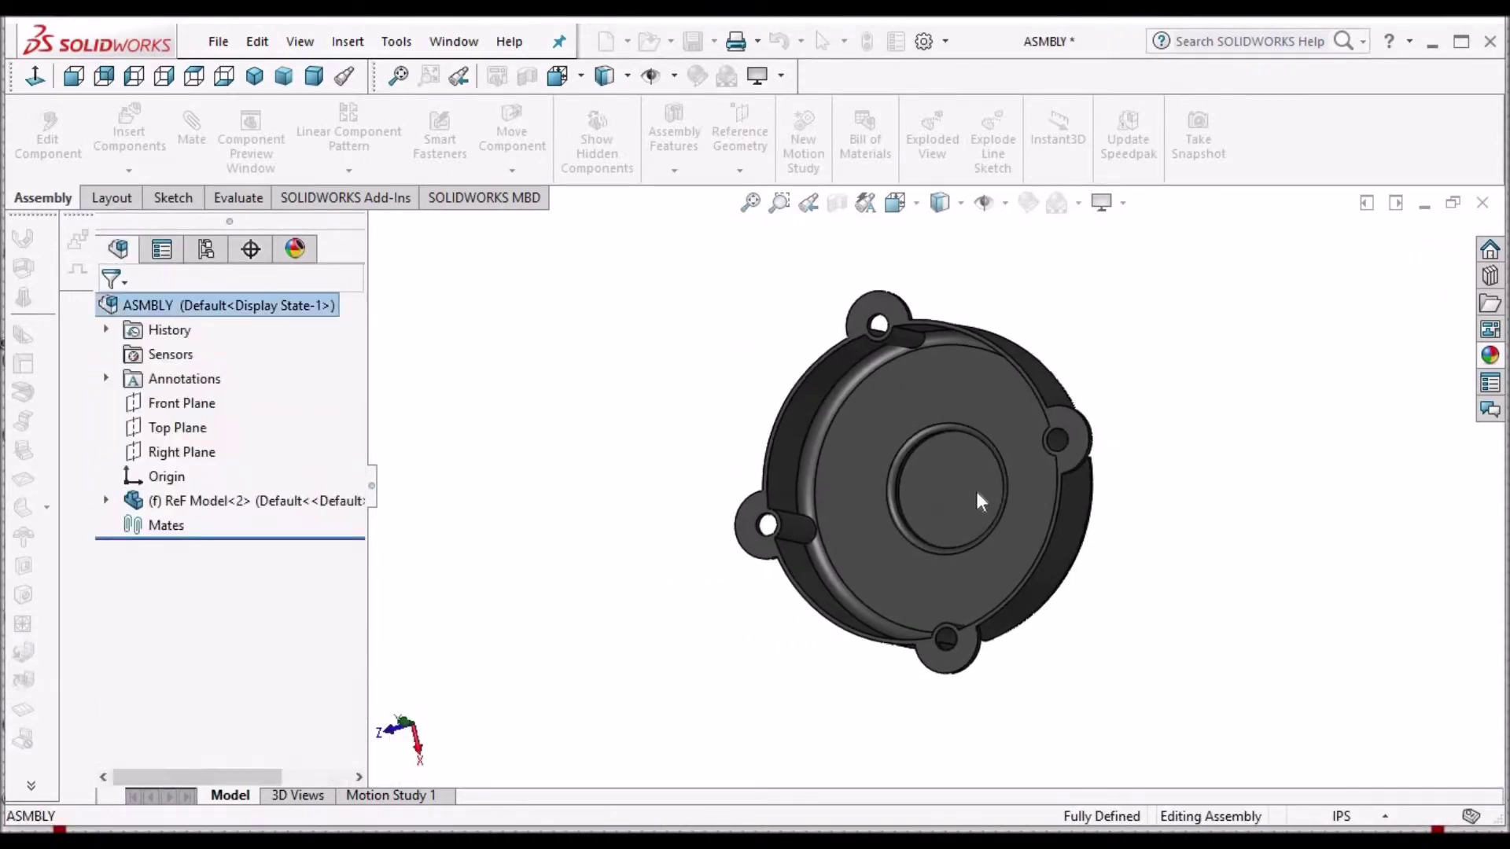
Float the fixed ReF Model component and mate its Front Plane coincident with the assembly's Front Plane.
right_click(231, 501)
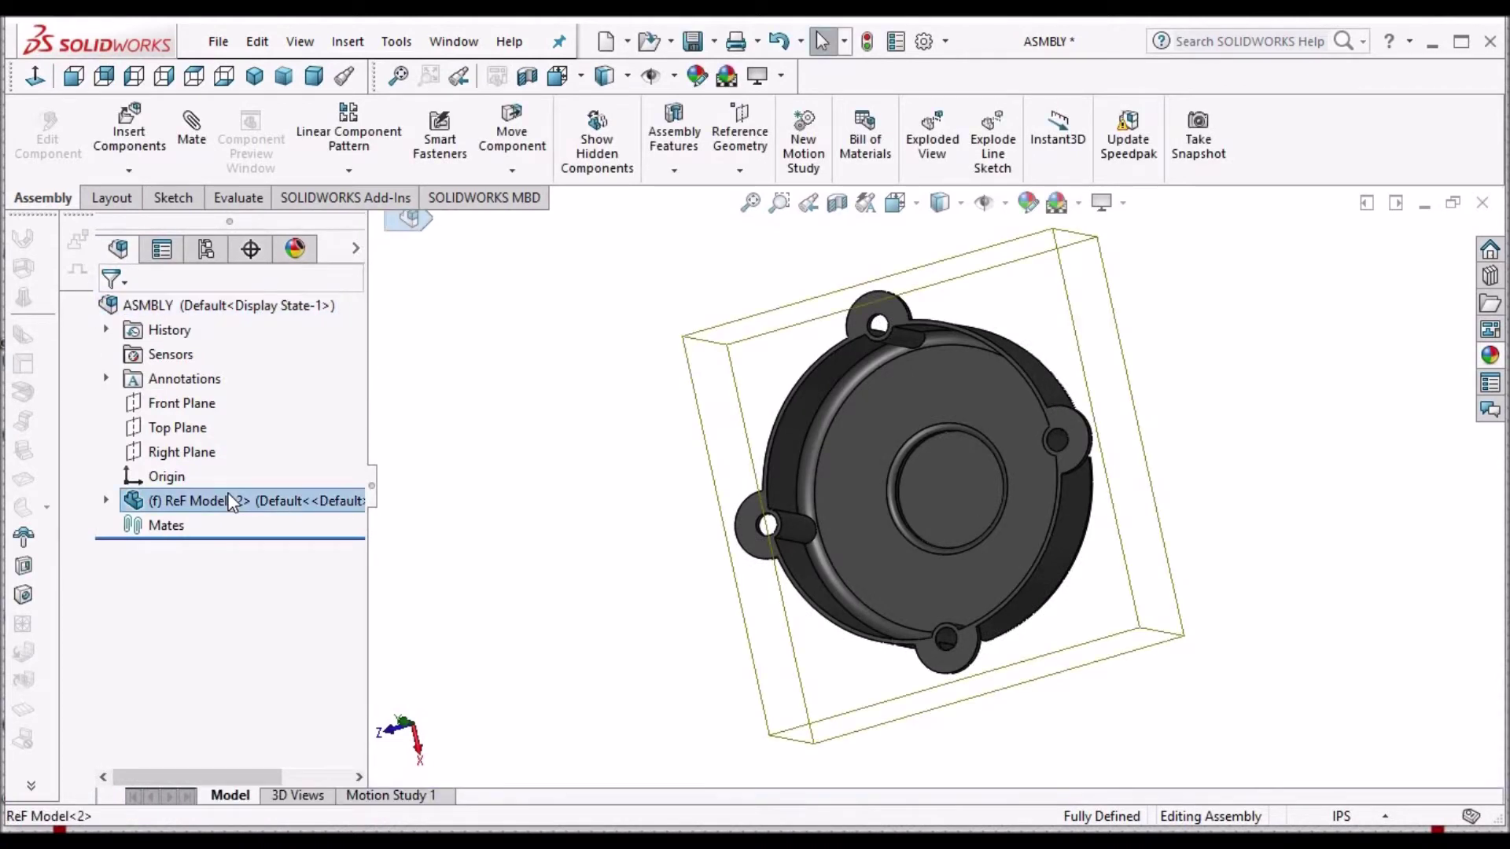
key(Return)
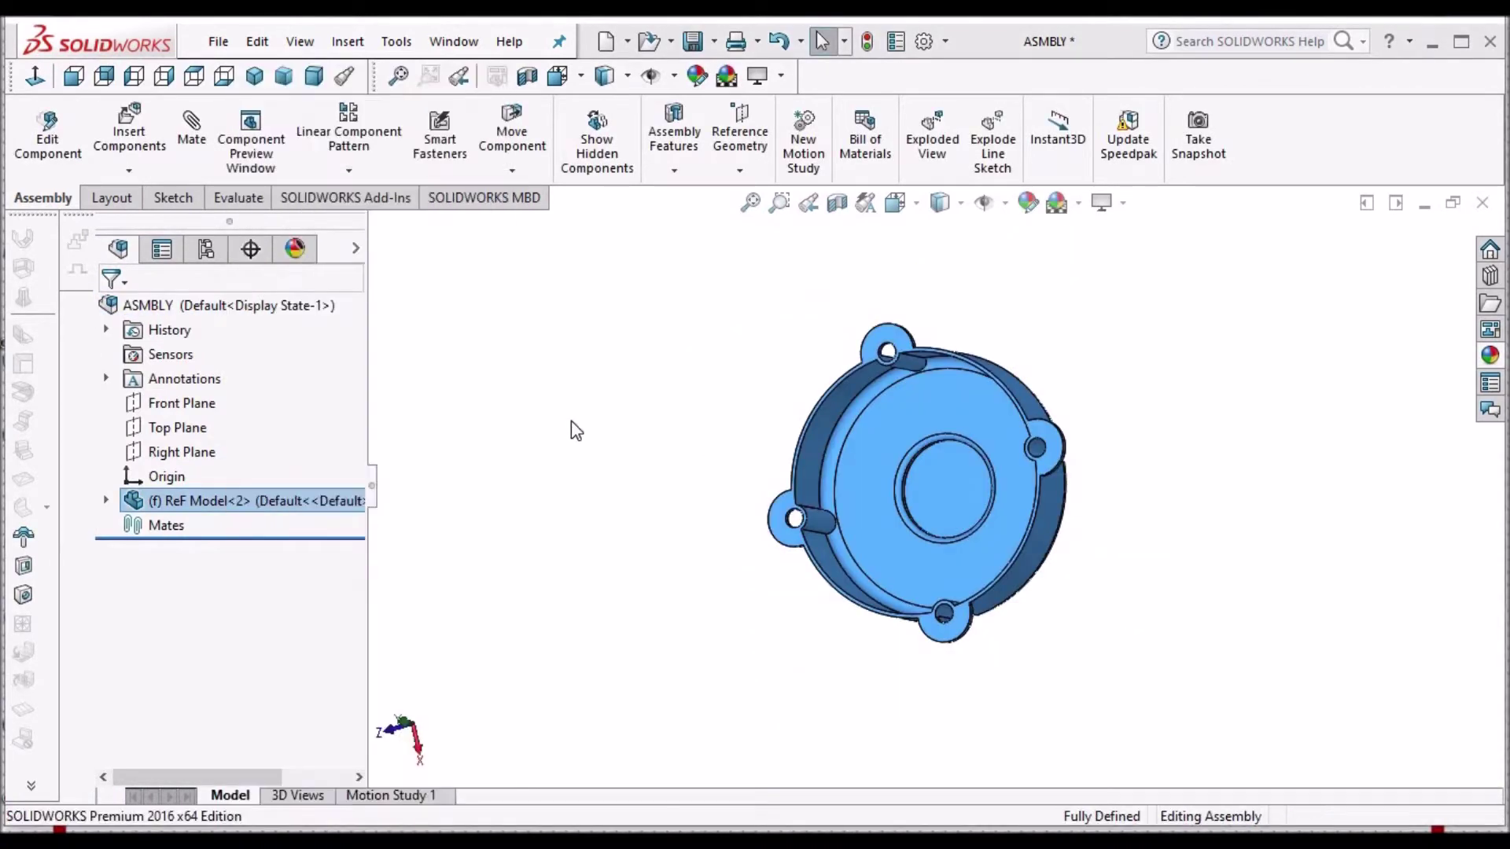
click(107, 501)
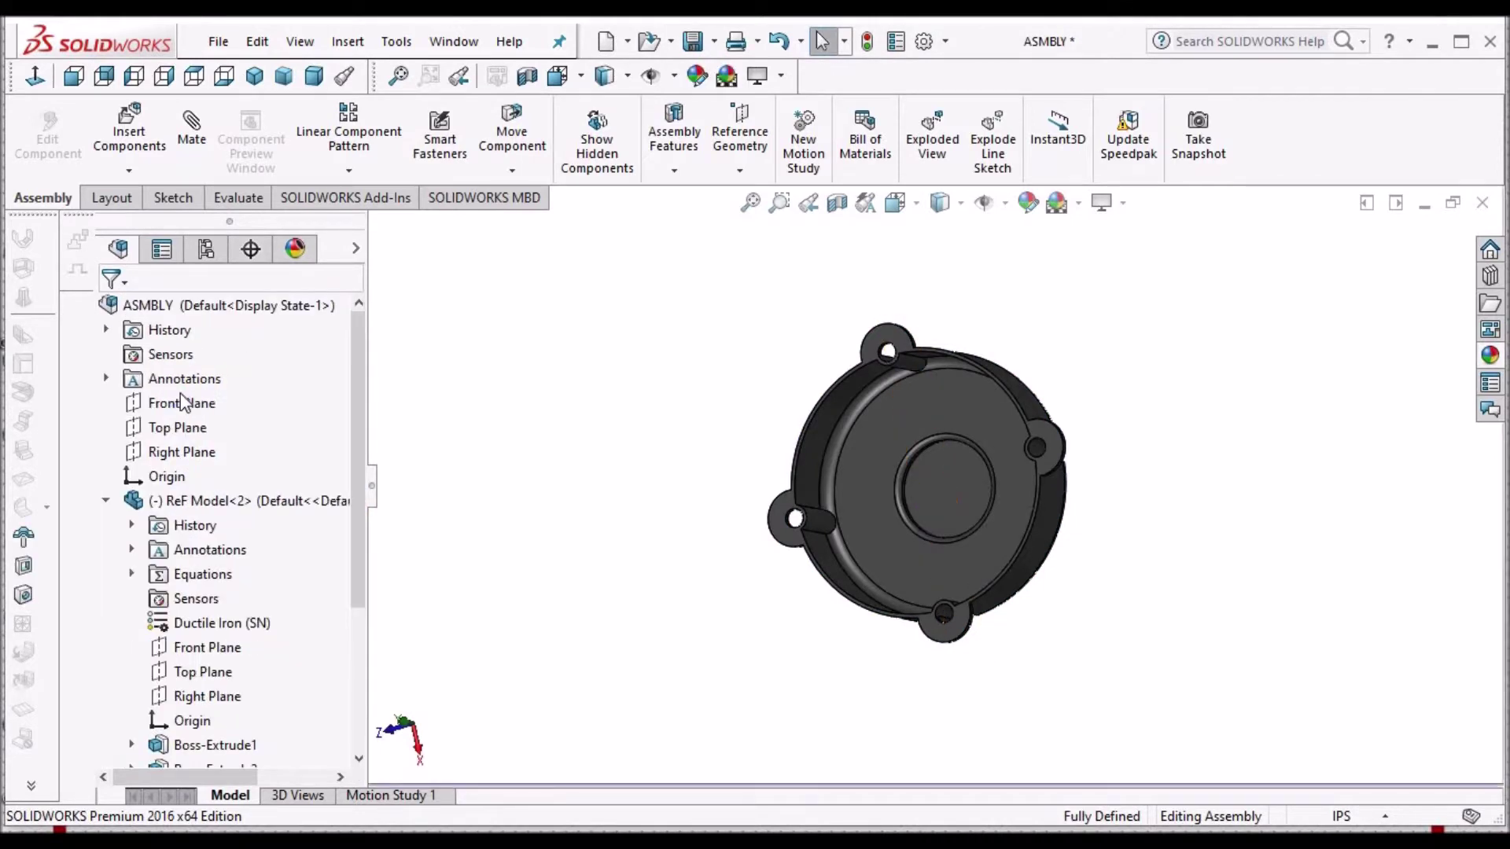
click(189, 402)
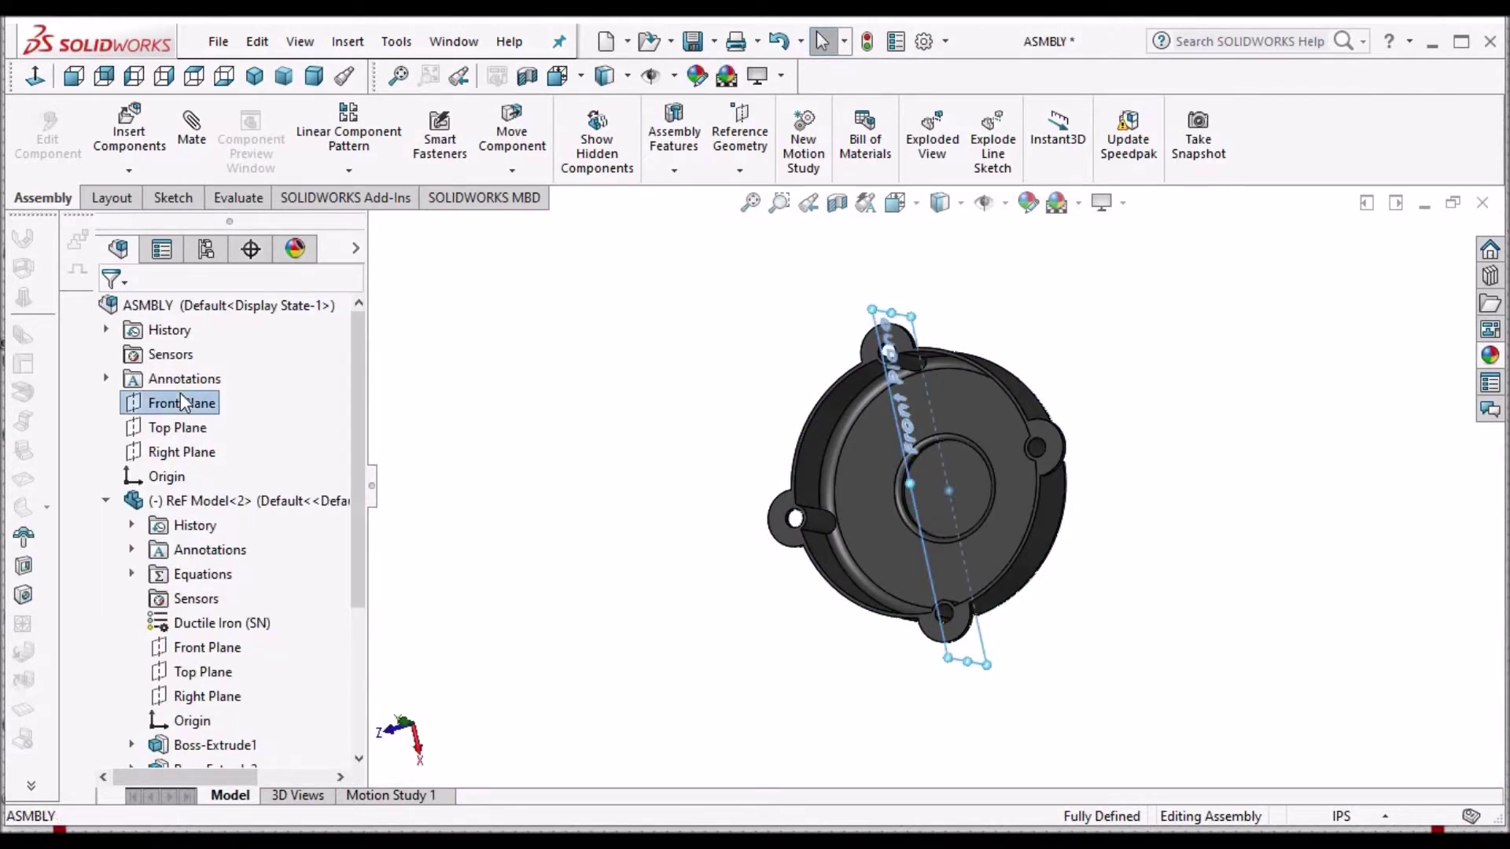
ctrl+click(206, 647)
click(191, 130)
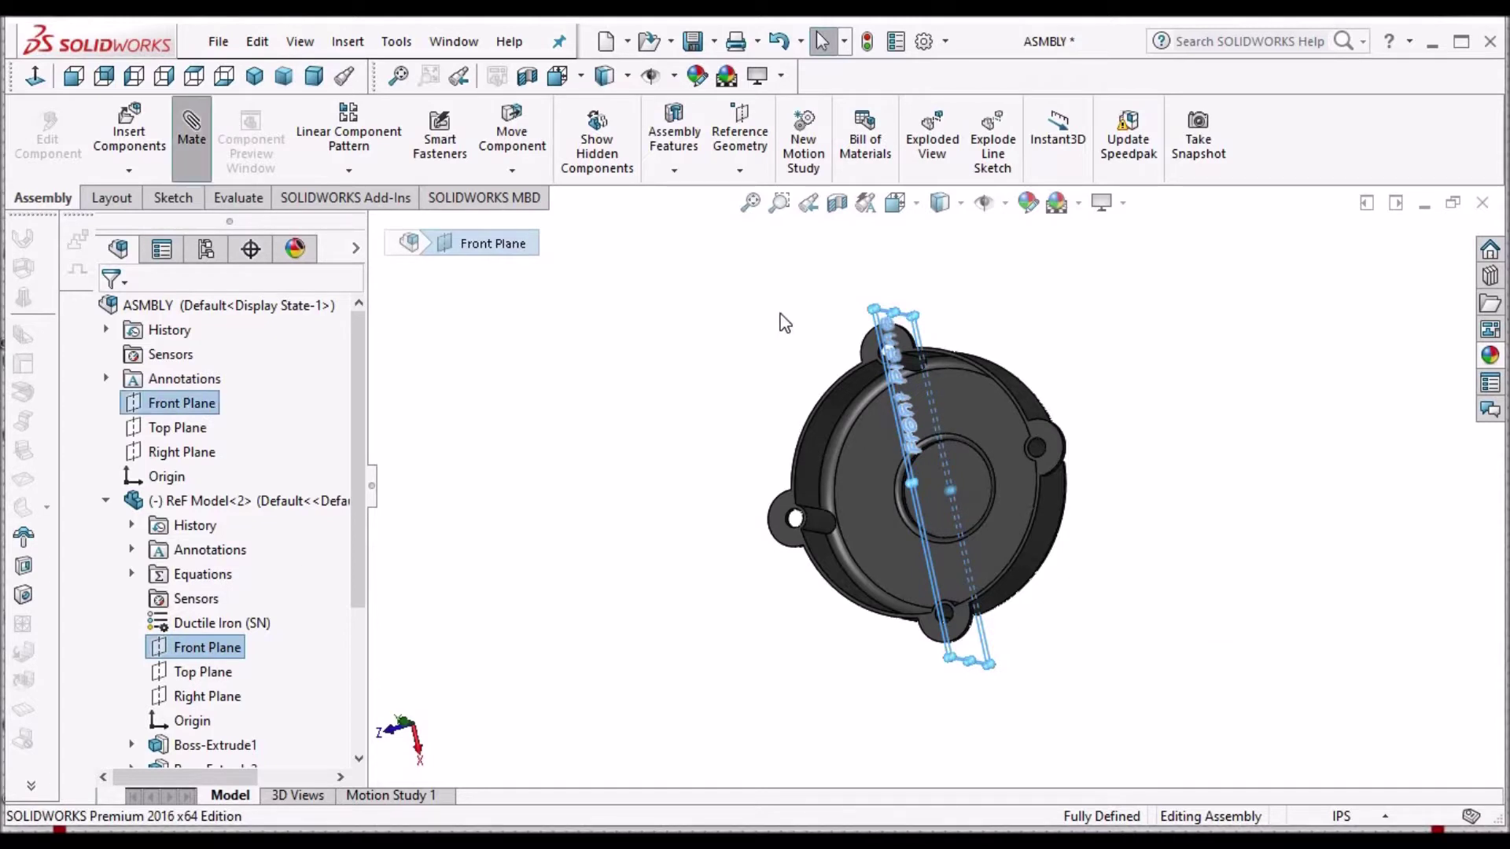
right_click(599, 364)
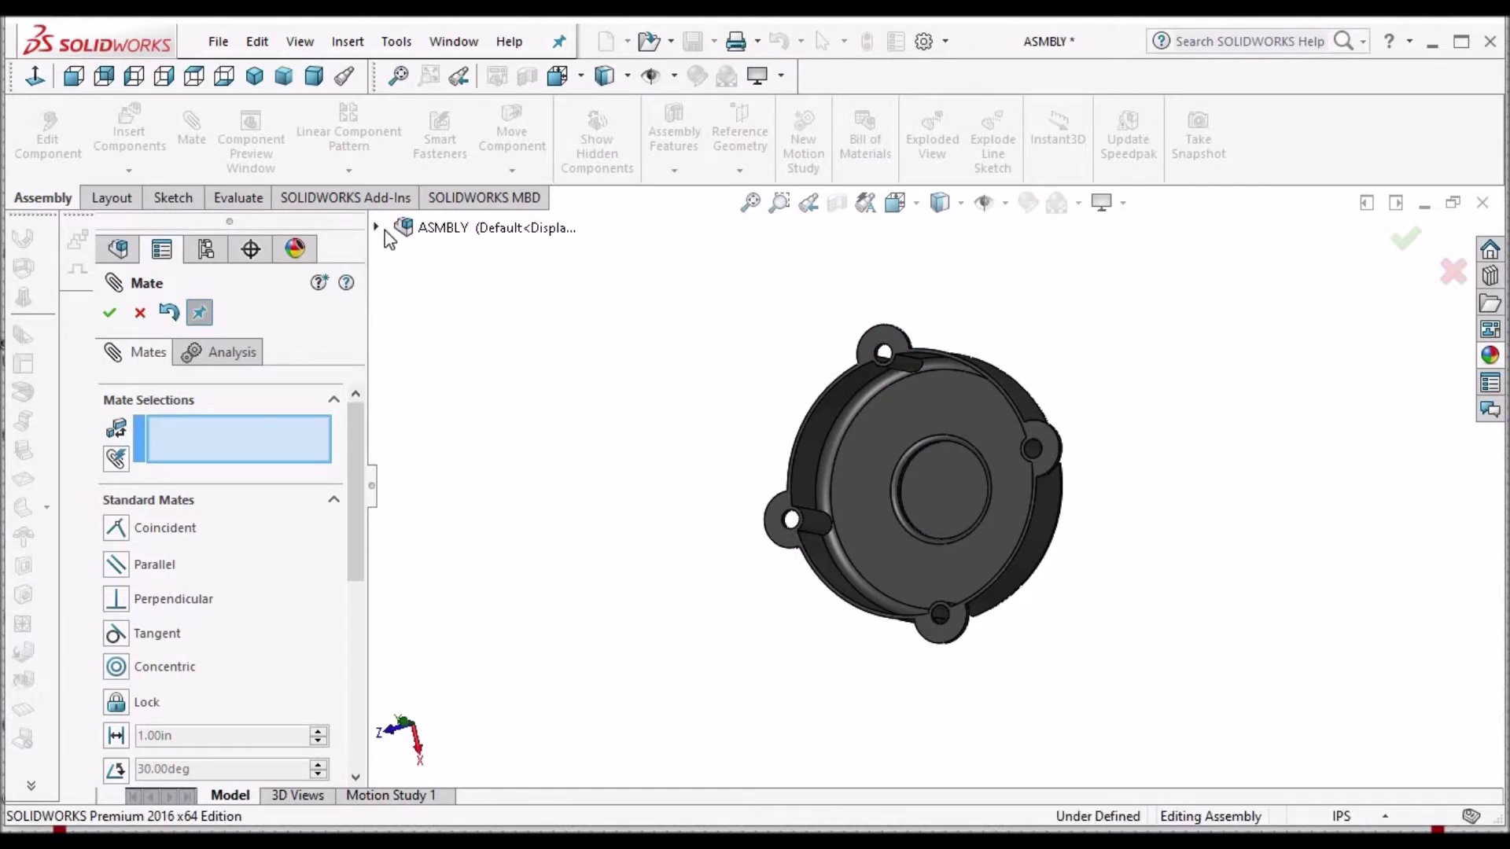
Add a coincident mate between the assembly's Top Plane and the ReF Model component's Top Plane.
click(375, 227)
click(492, 349)
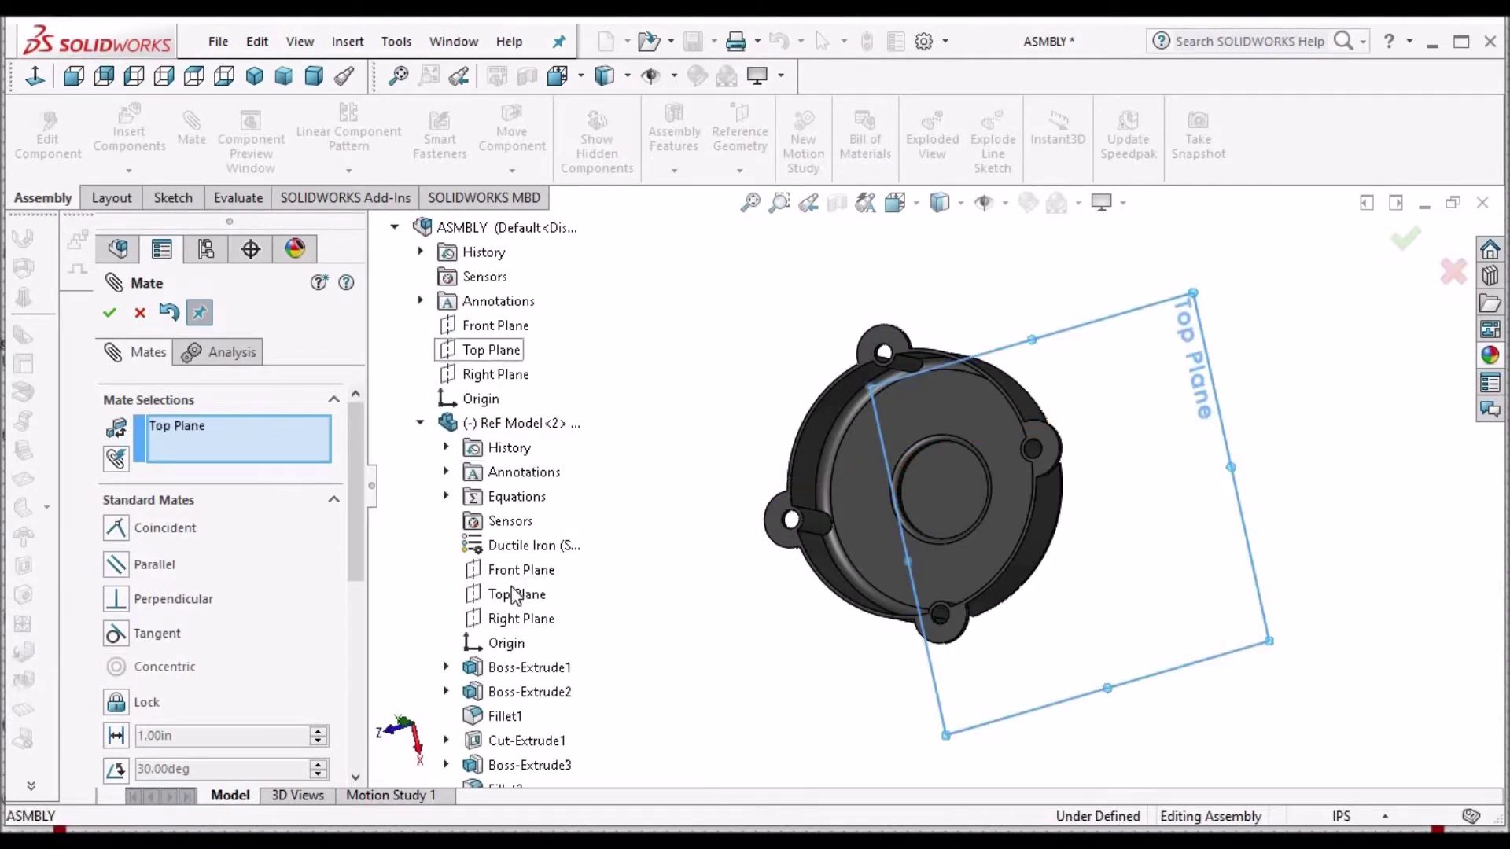
click(515, 595)
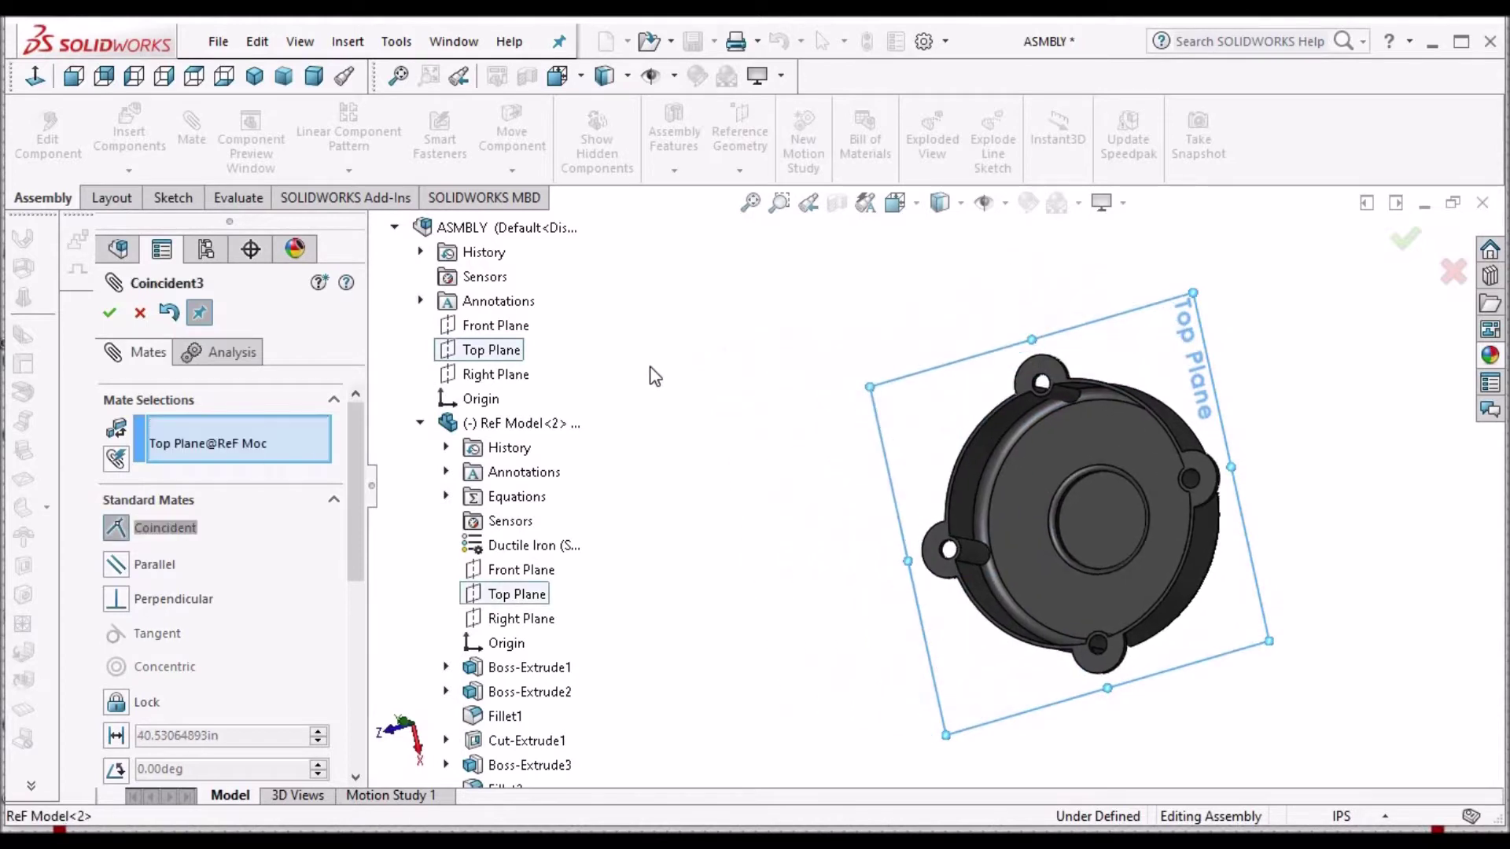
key(Return)
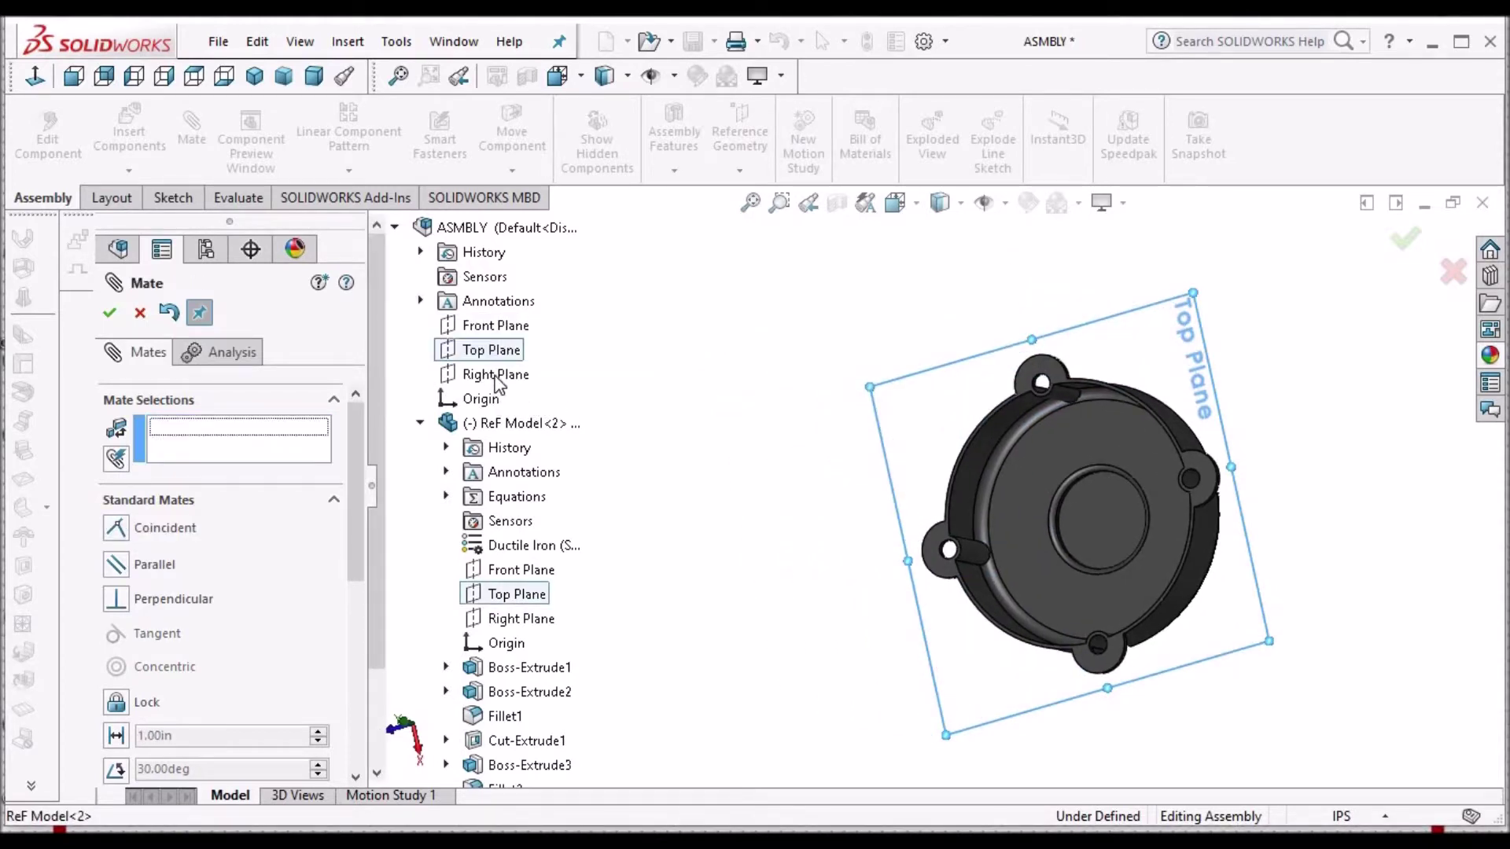
Mate the ReF Model component's Right Plane coincident with the assembly's Right Plane, and save the assembly.
click(496, 376)
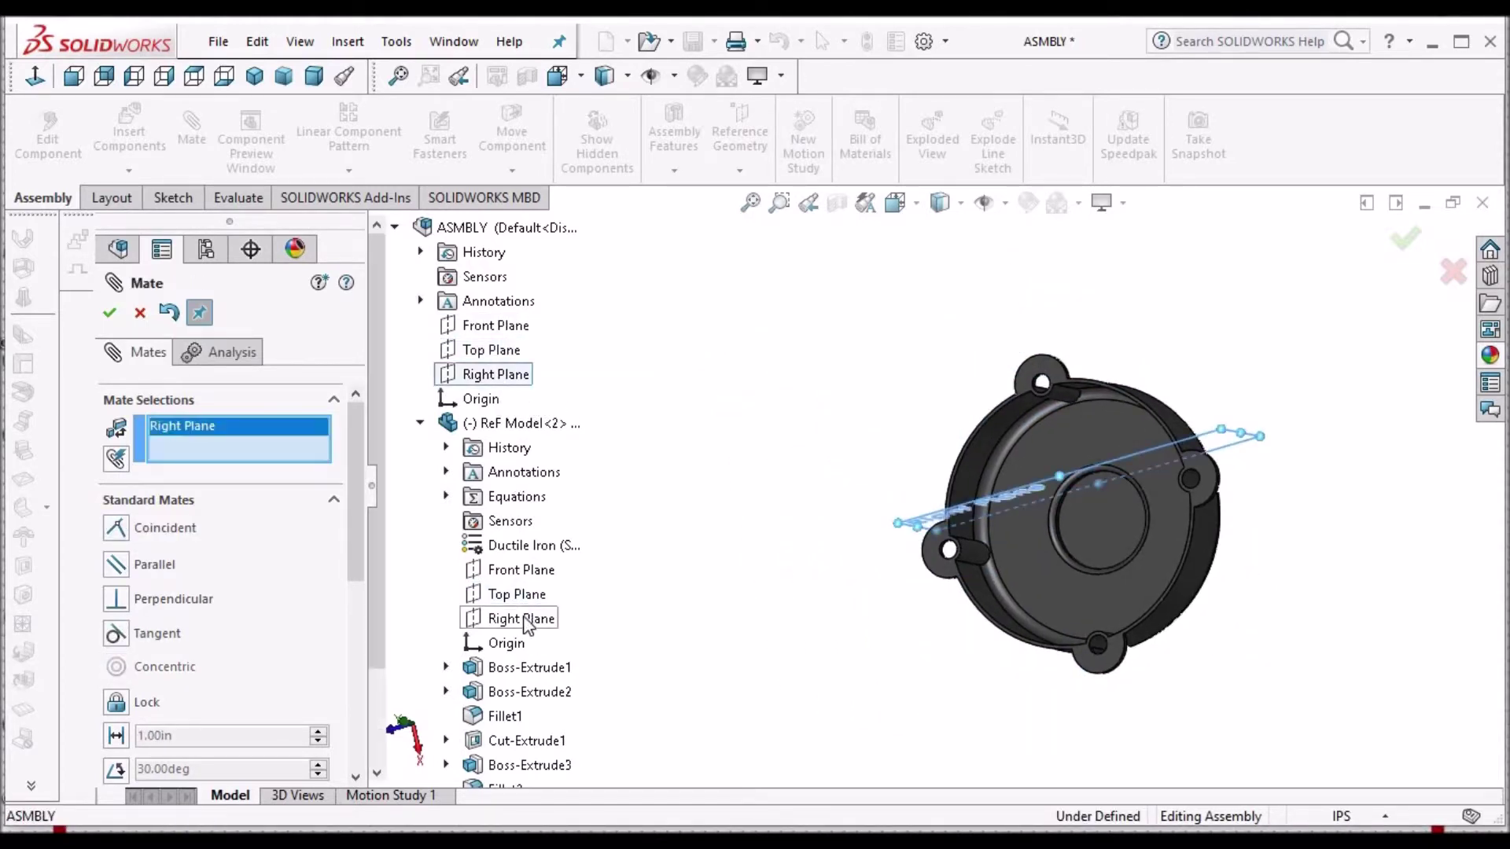
click(522, 620)
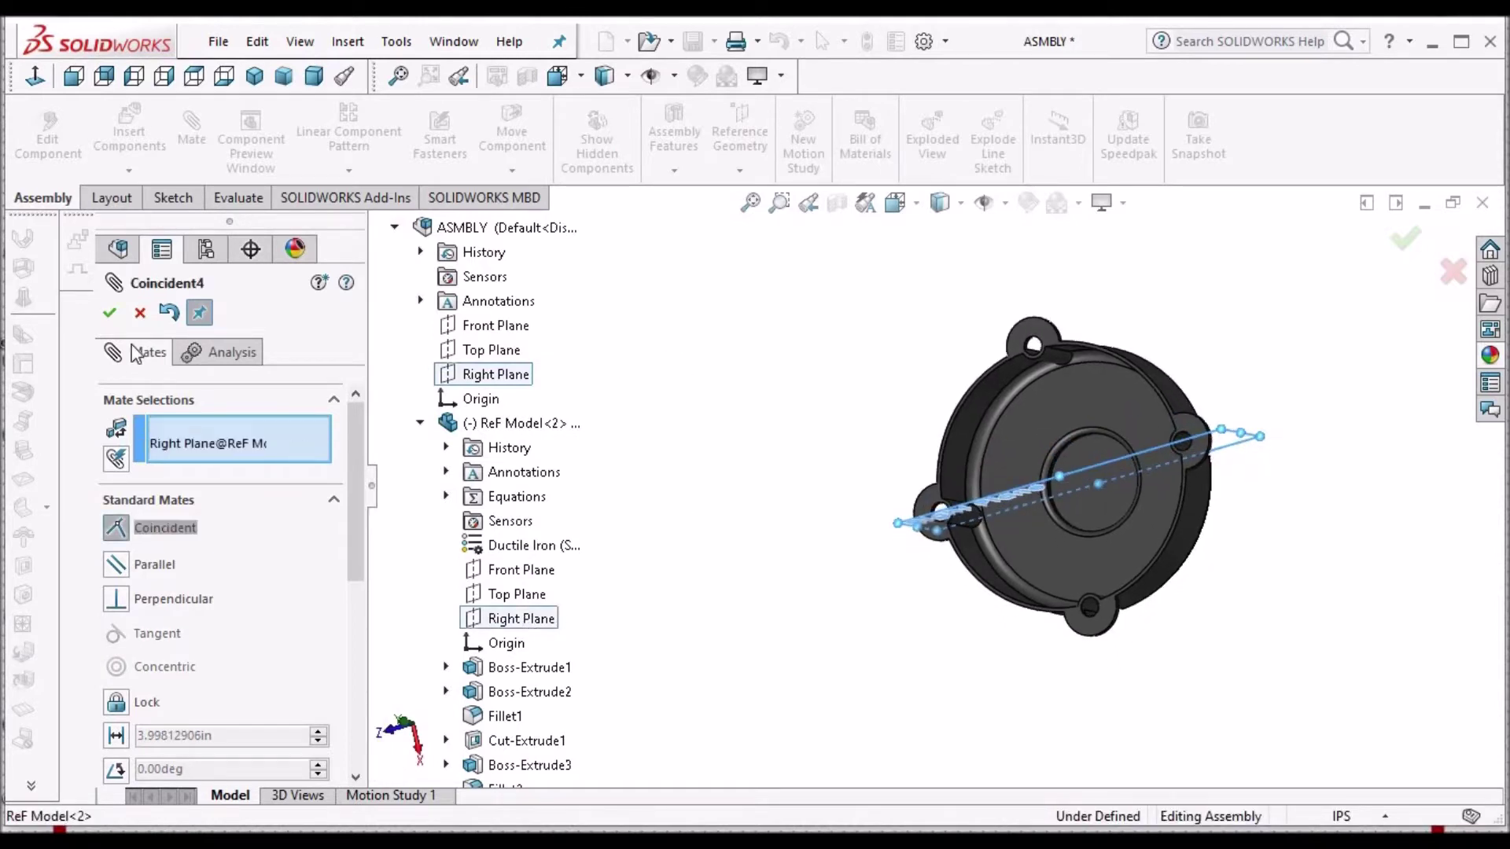
click(111, 314)
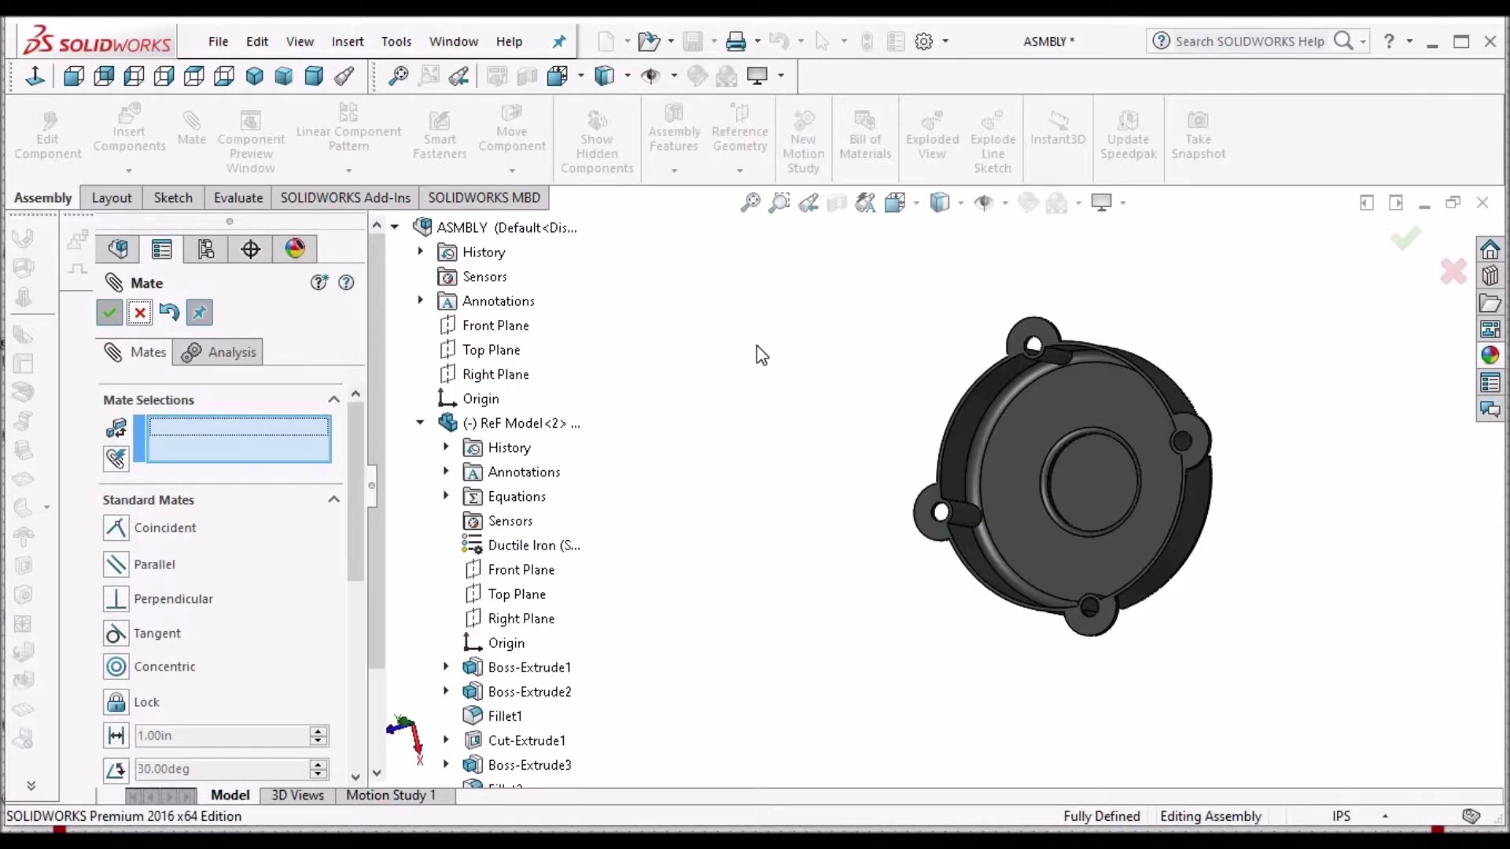
key(Escape)
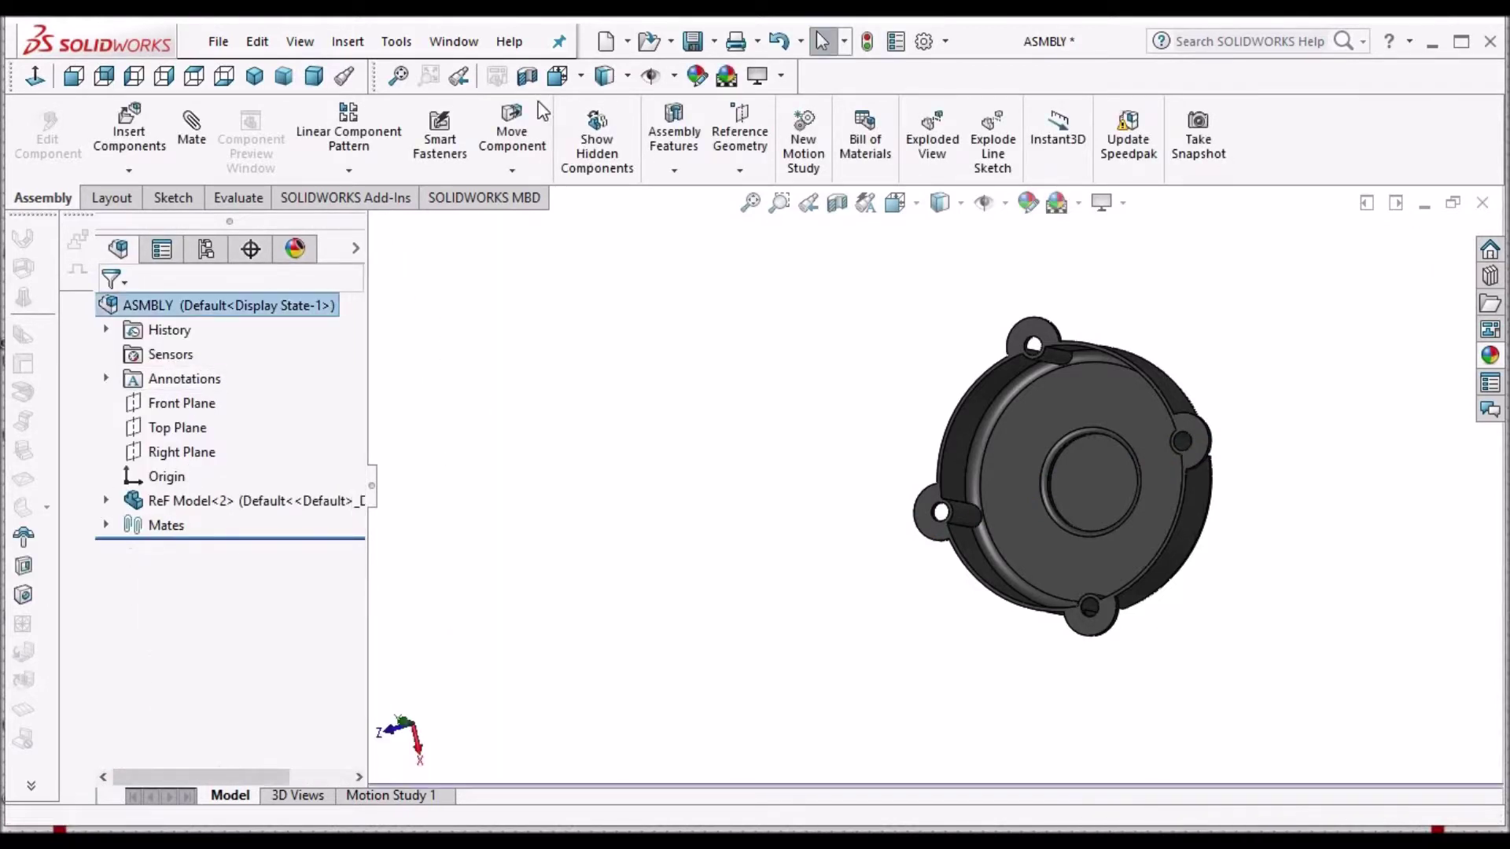
click(314, 76)
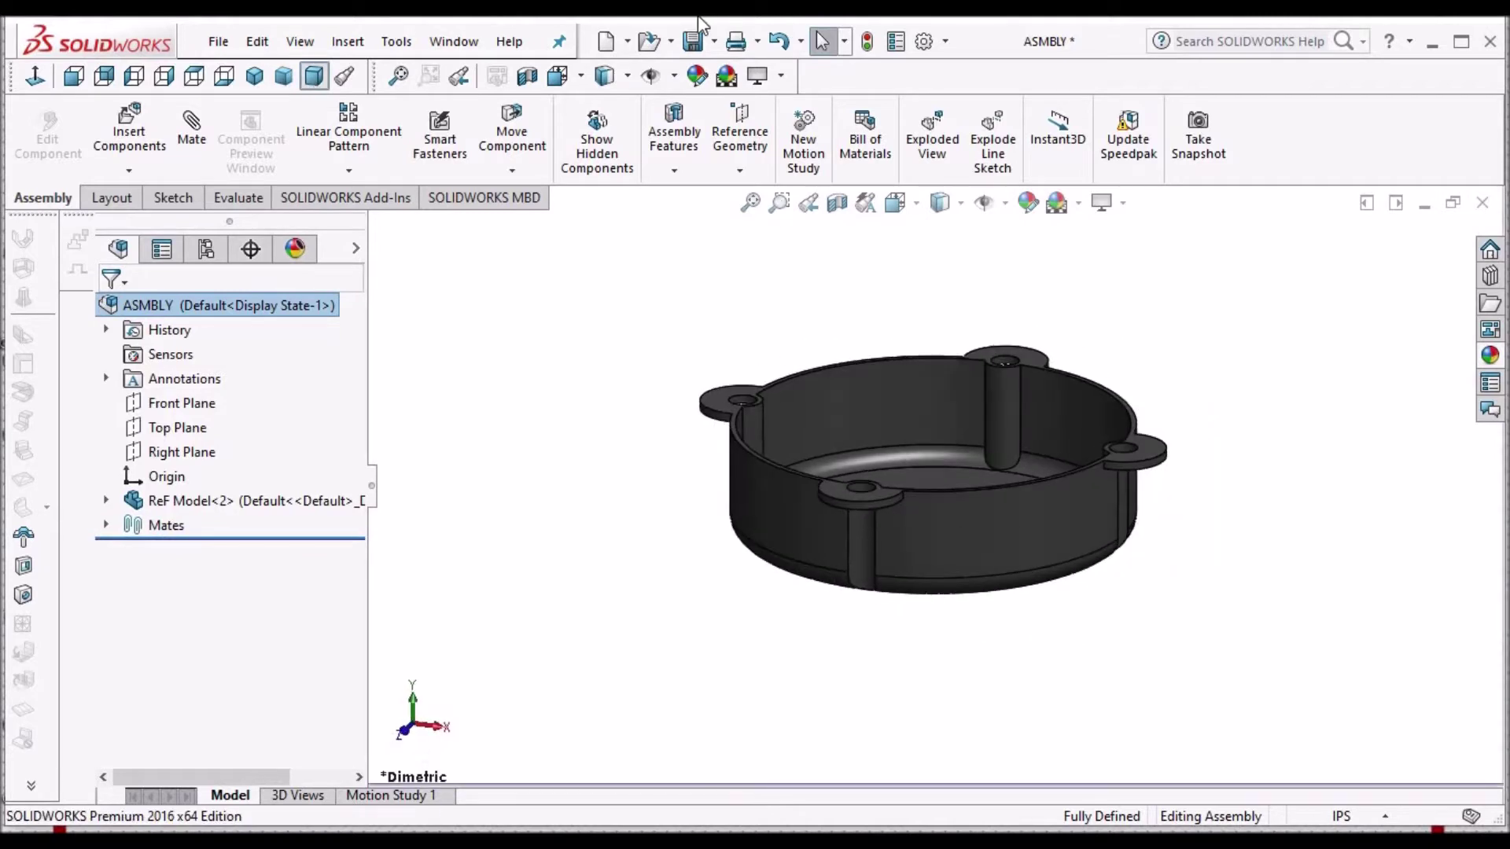
click(692, 41)
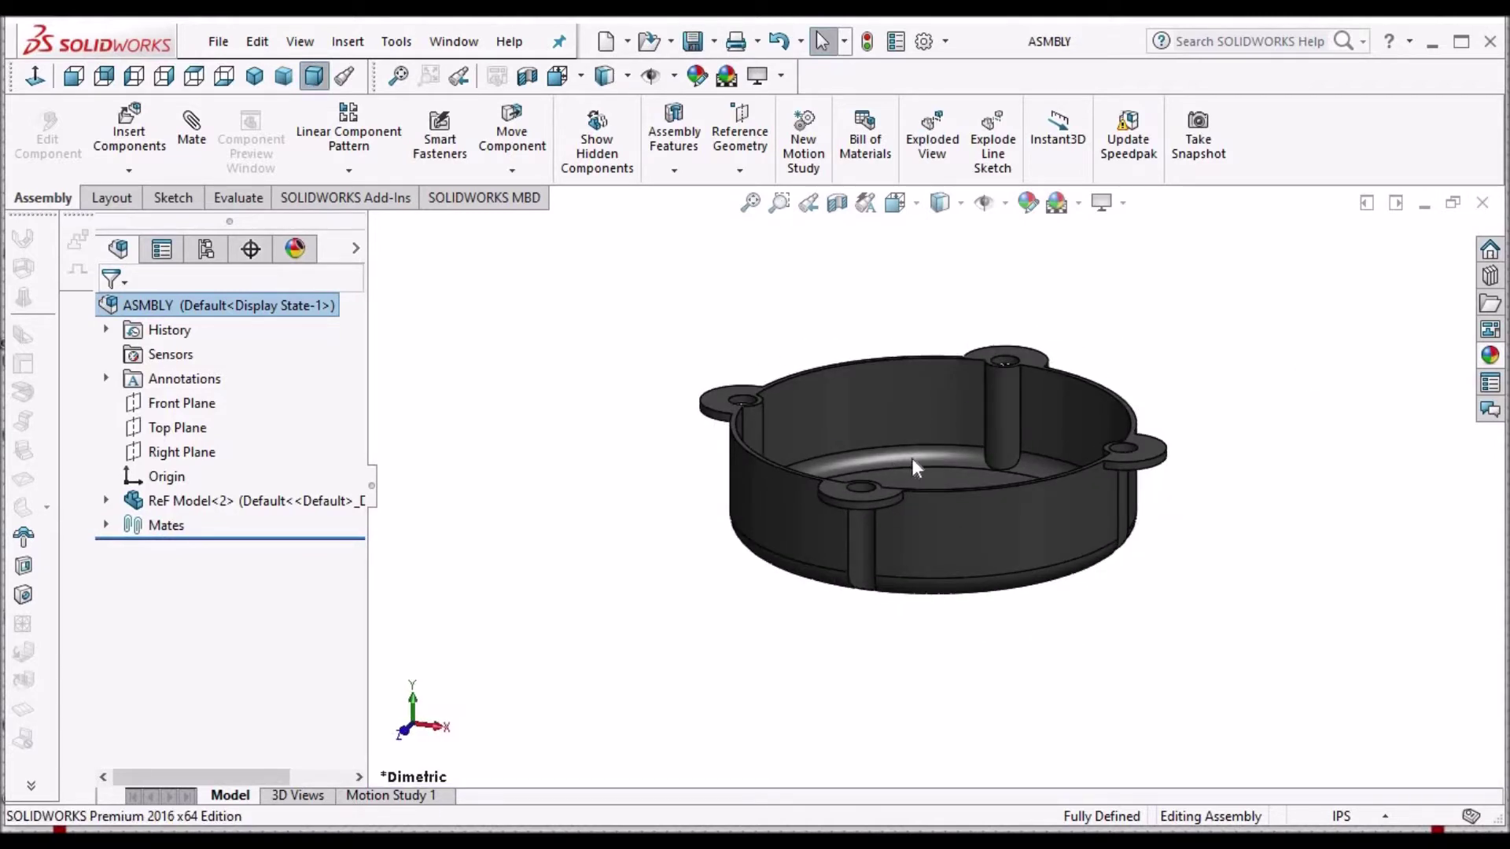
Examine the cover's rim face around a mounting ear and its screw hole in the assembly.
scroll(955, 423, up, 2)
middle_drag(993, 420, 997, 474)
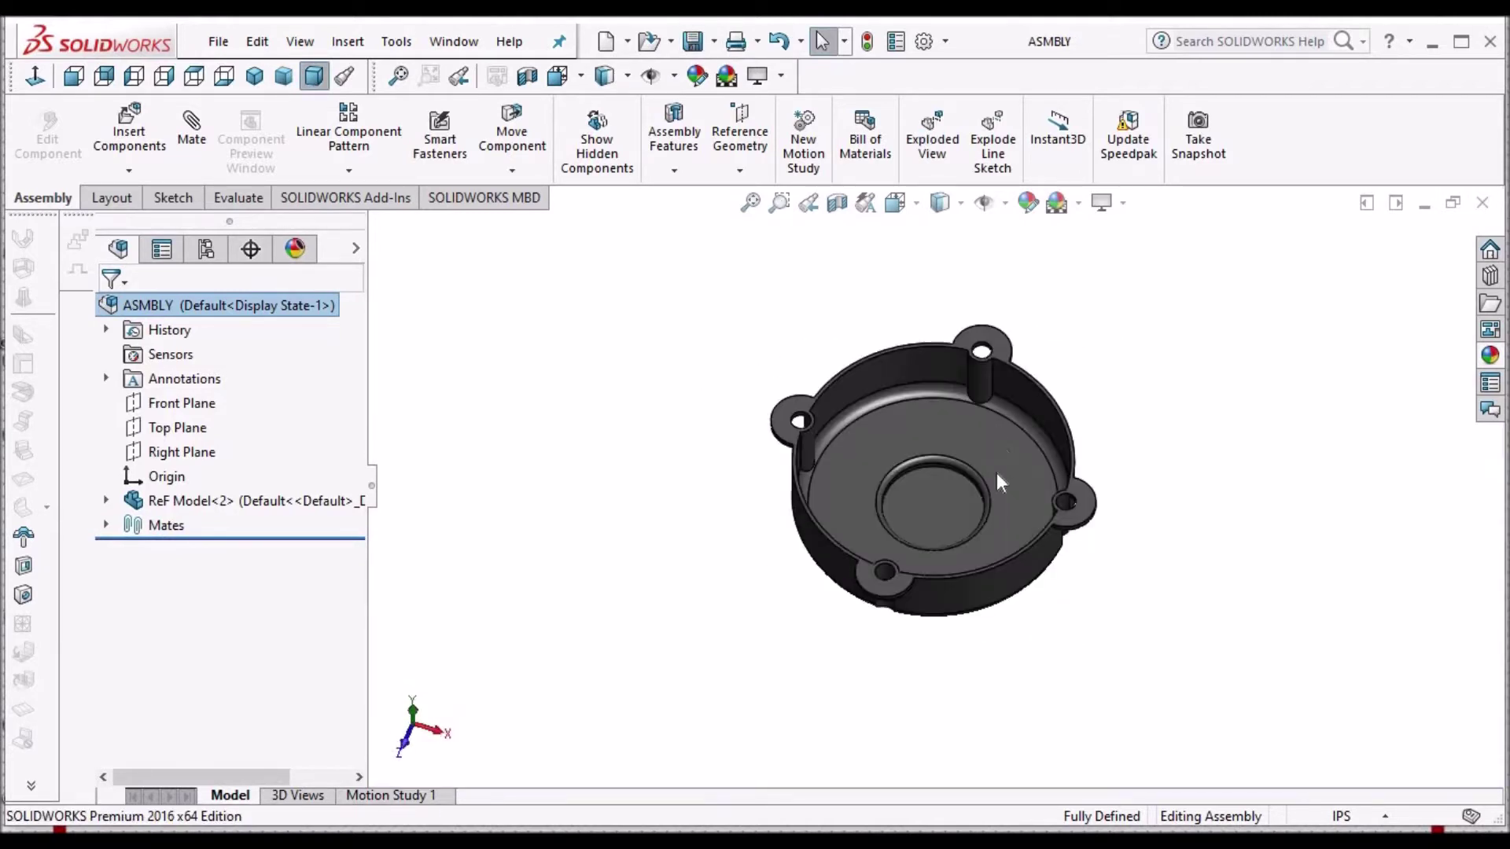
middle_drag(954, 527, 827, 419)
scroll(800, 455, down, 5)
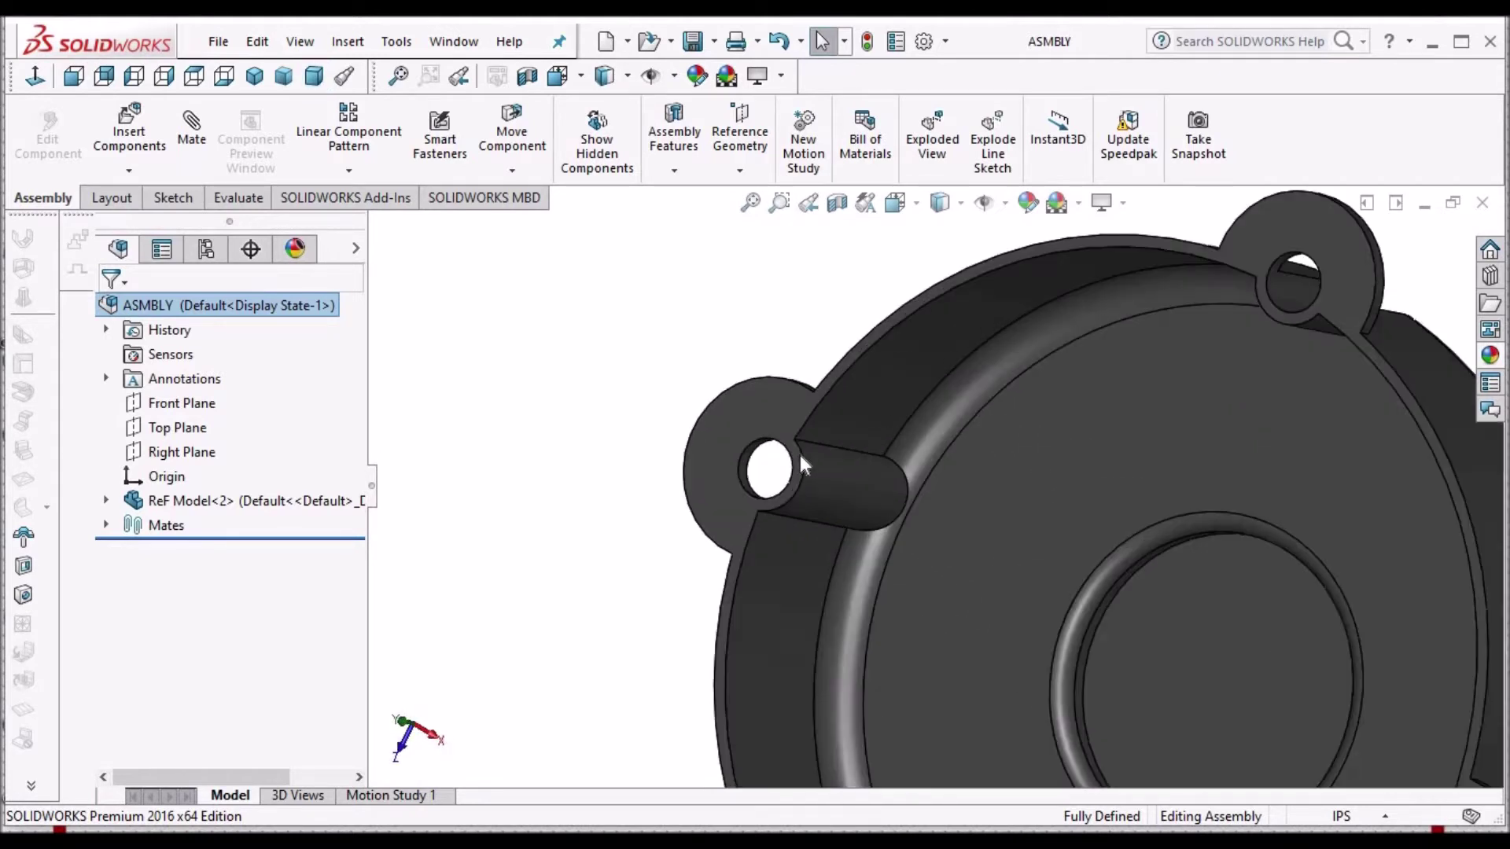
click(773, 414)
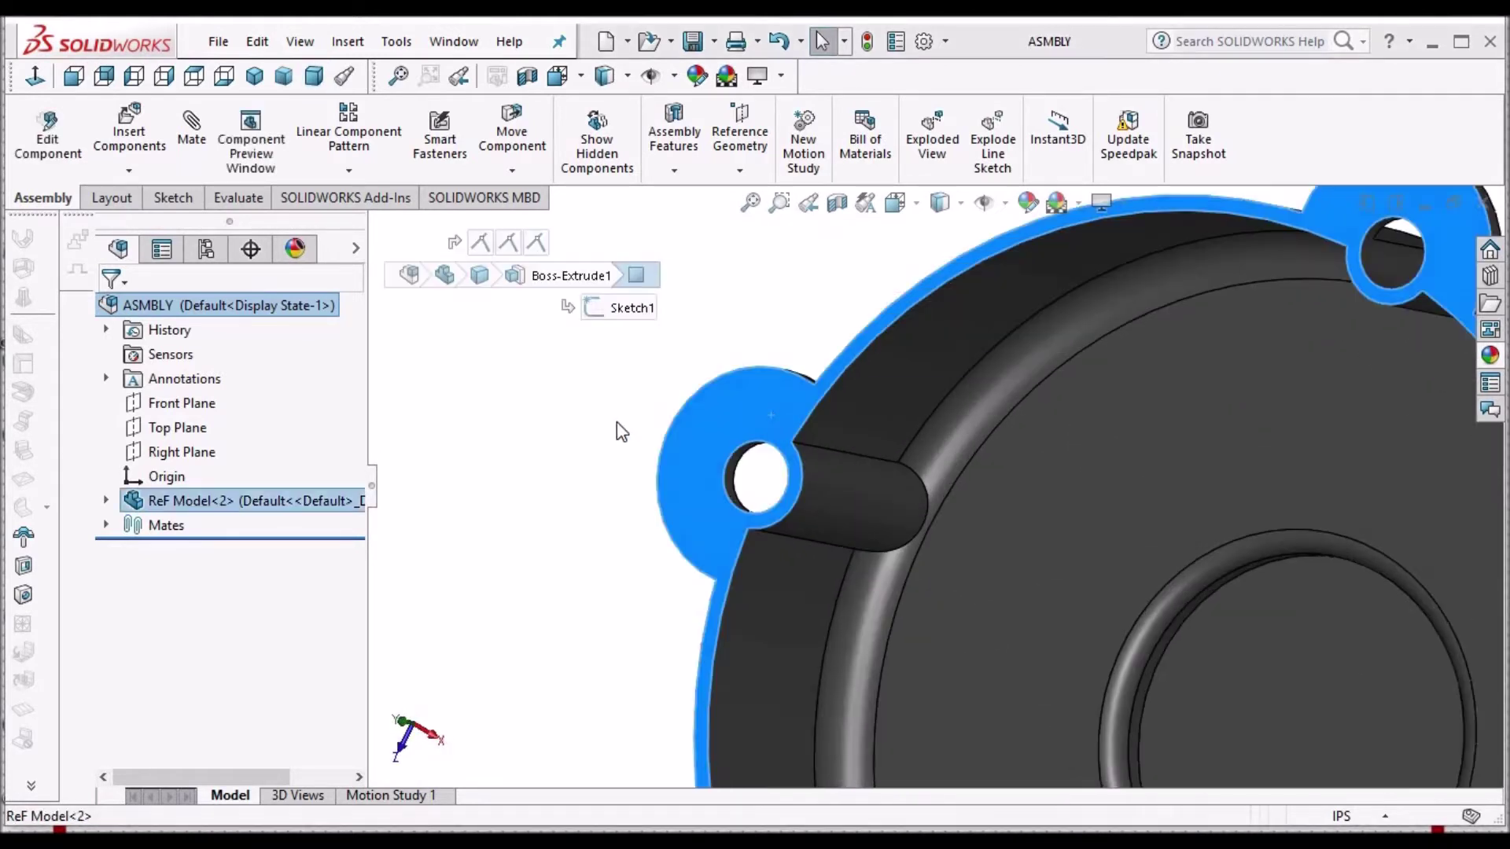
key(Escape)
key(z)
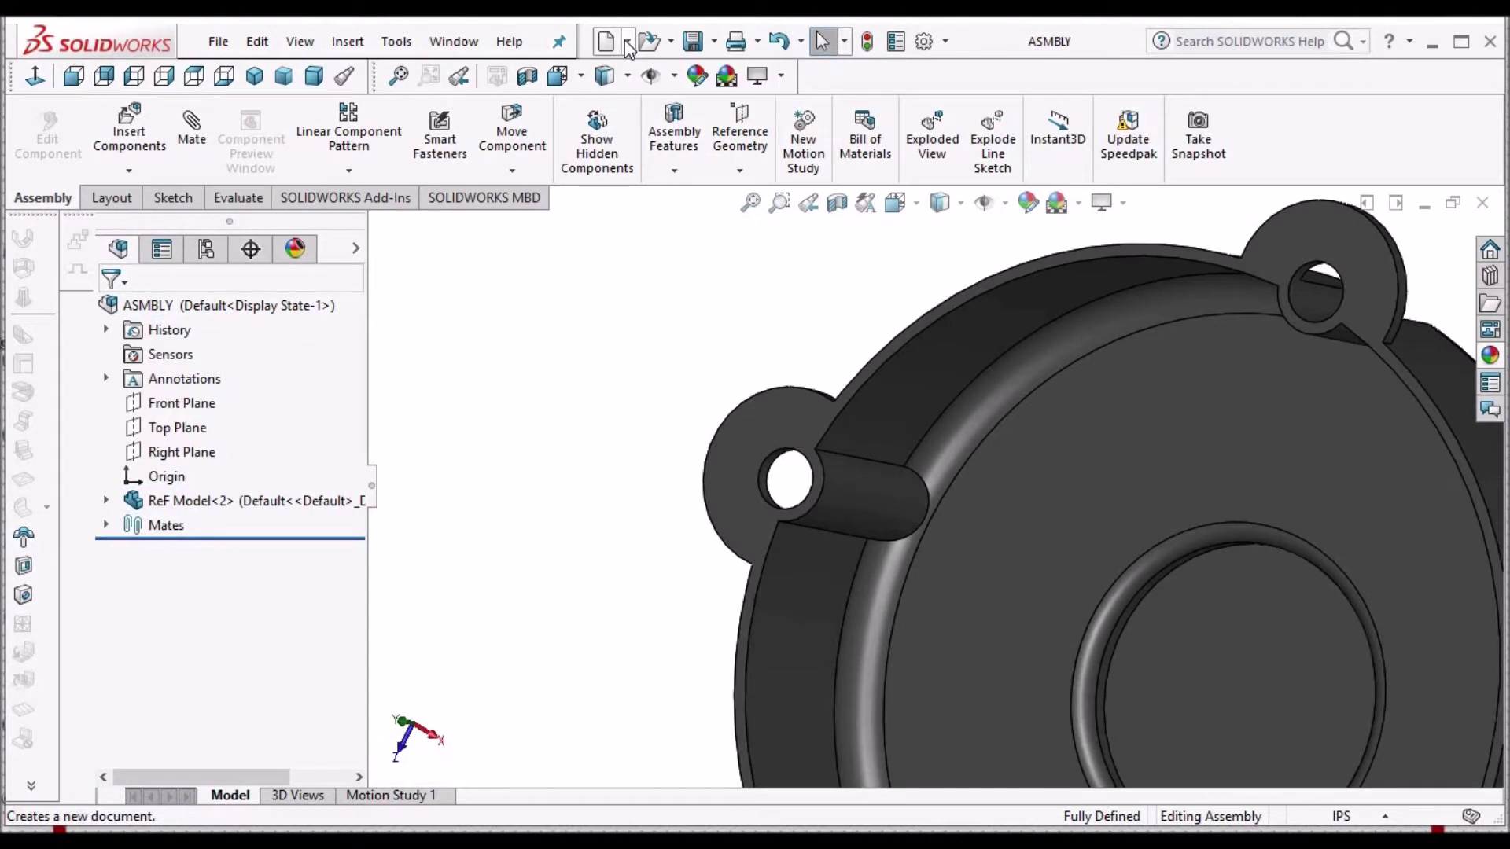
Switch from the assembly to the open DEMO Gasket part document.
click(626, 43)
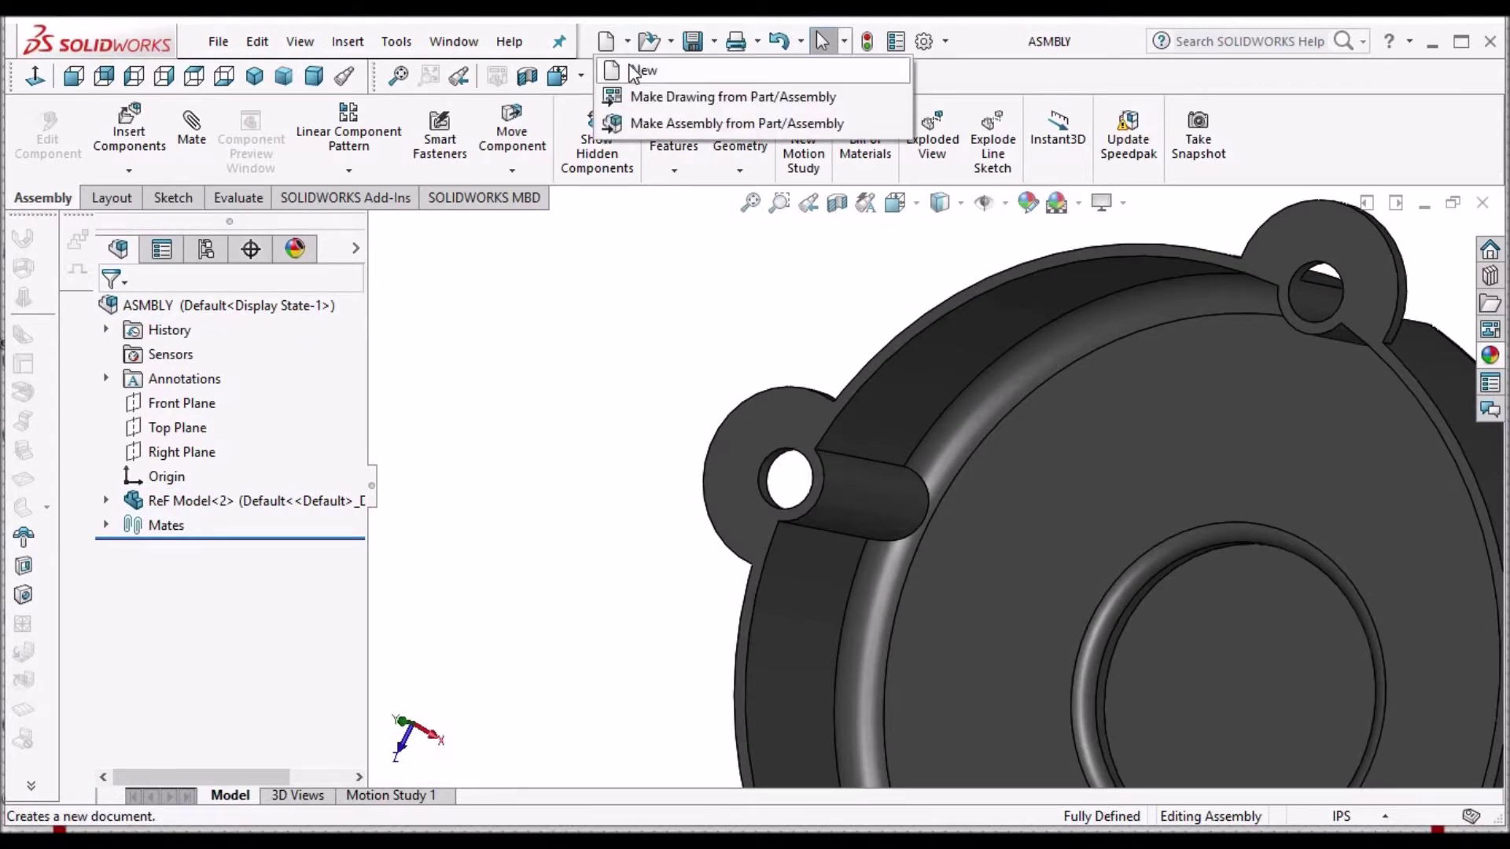
click(454, 41)
click(454, 41)
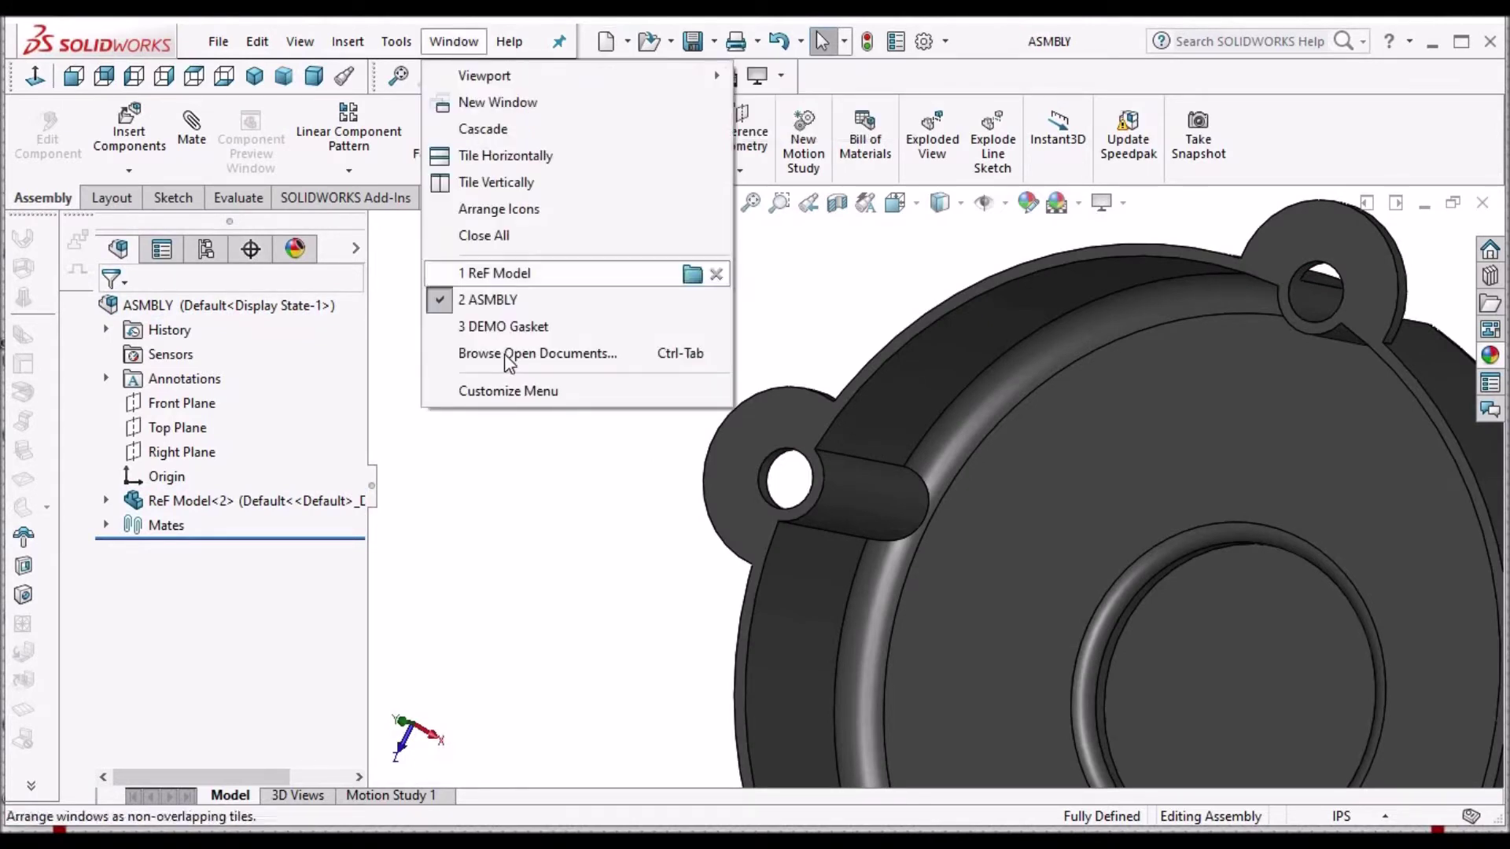
click(495, 273)
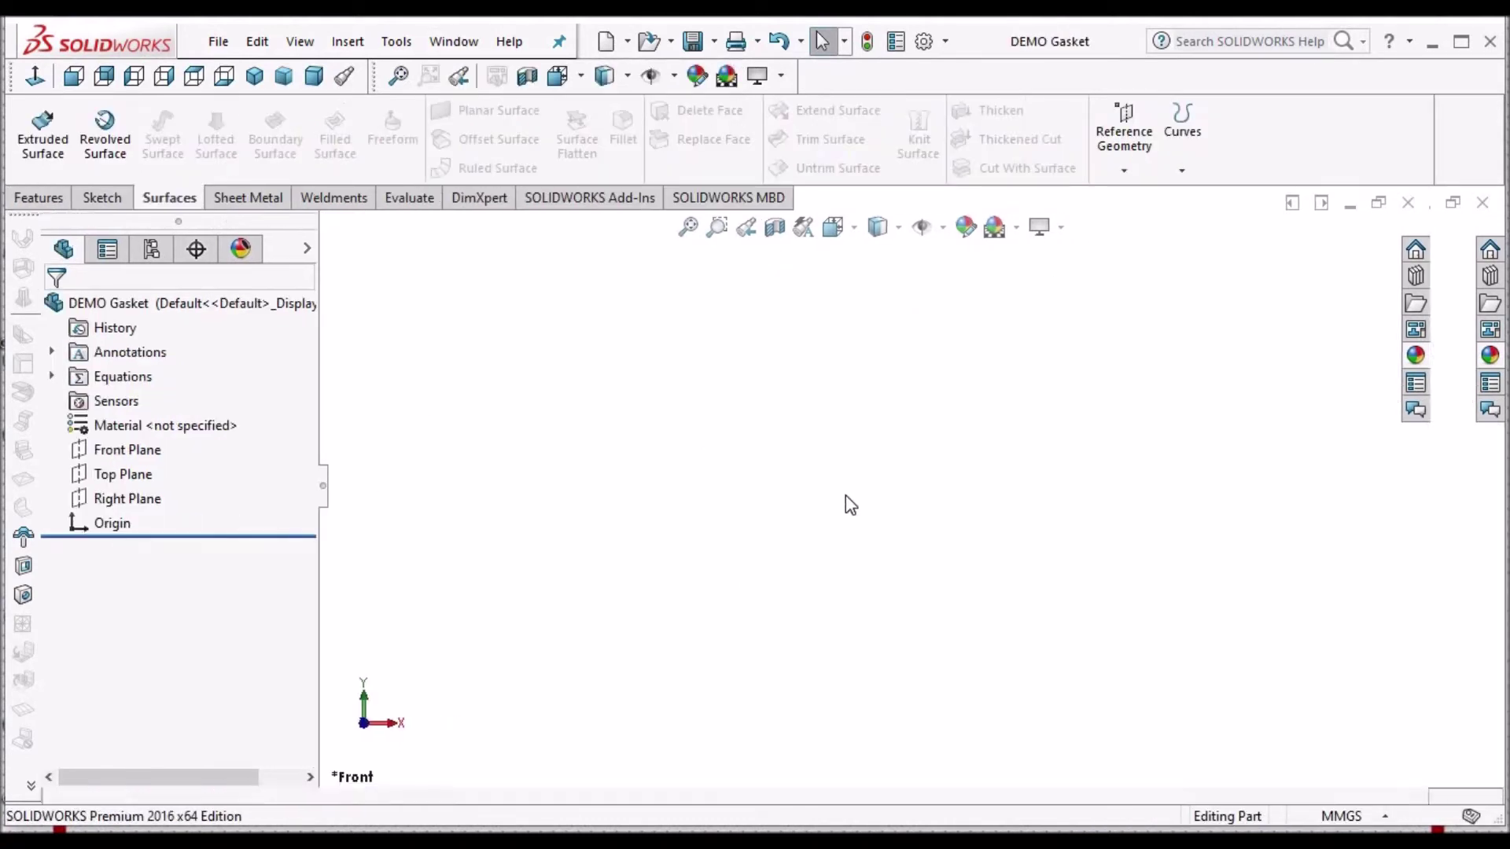
Sketch a circle of about 70 mm radius centred on the origin on the Top Plane.
click(118, 474)
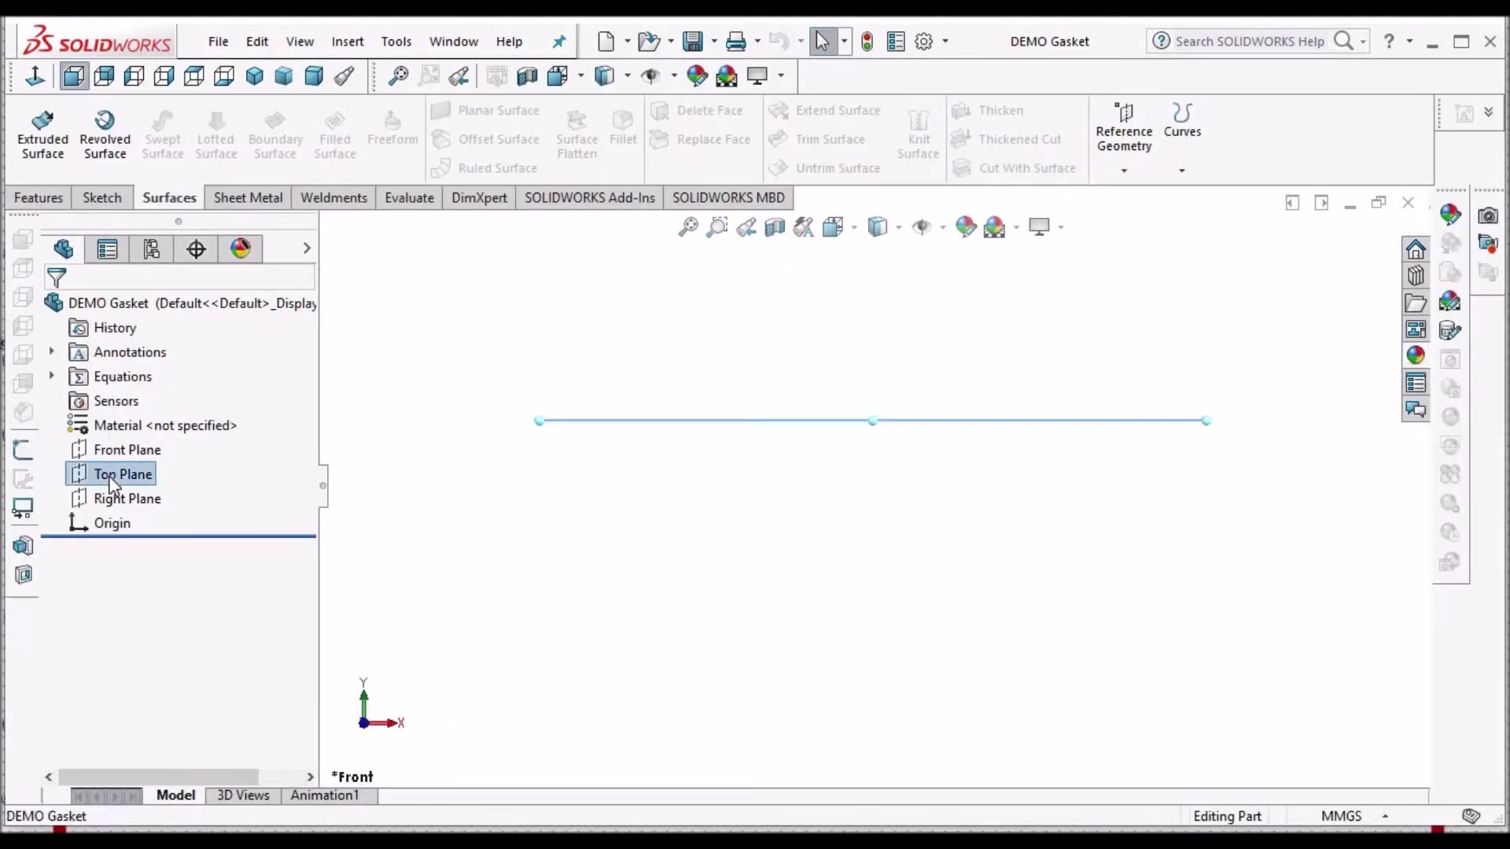
middle_drag(929, 591, 925, 542)
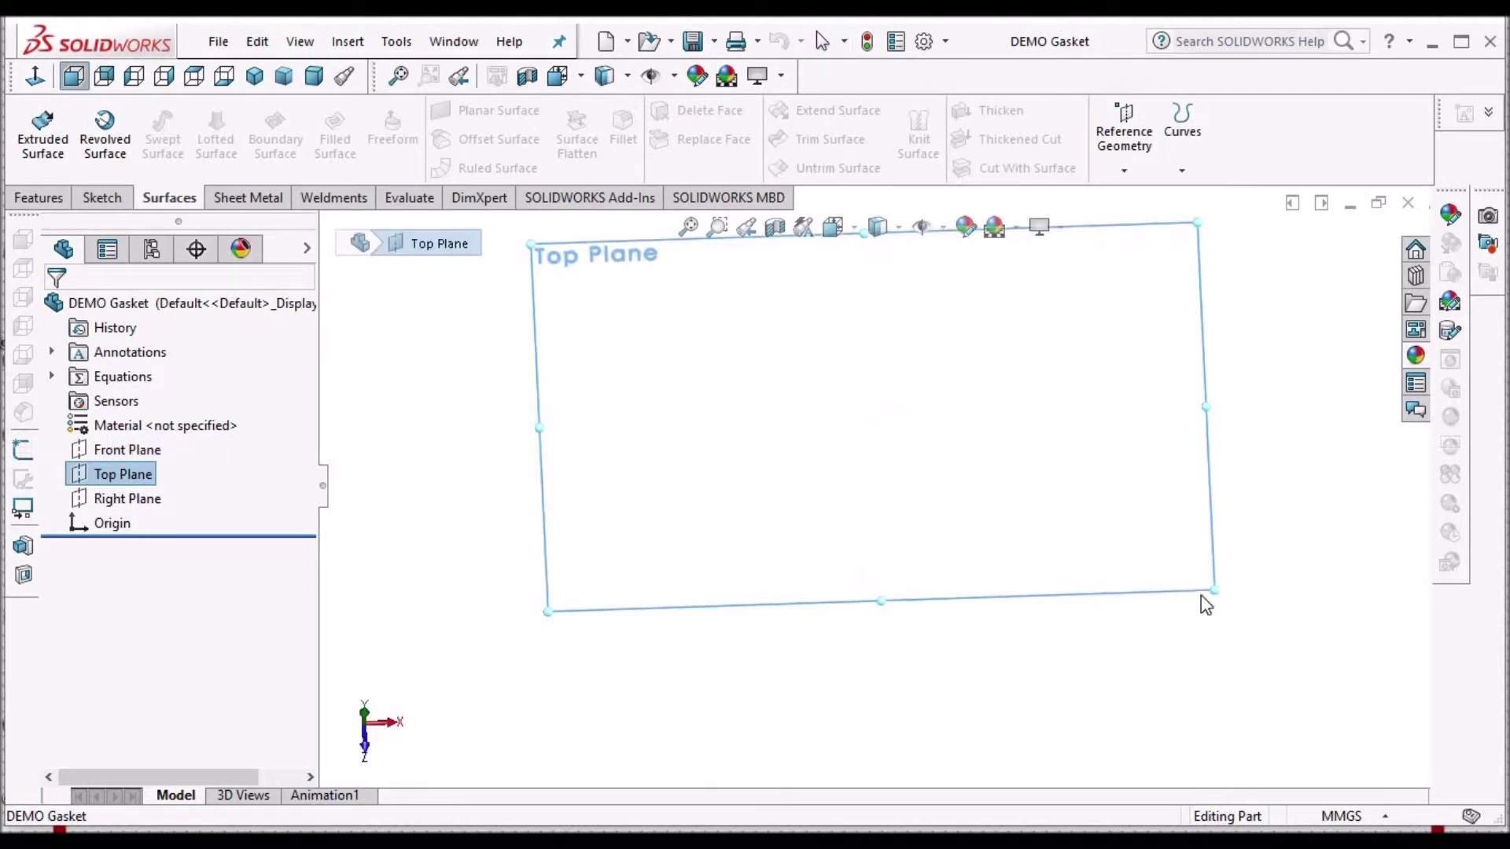
click(103, 197)
click(33, 126)
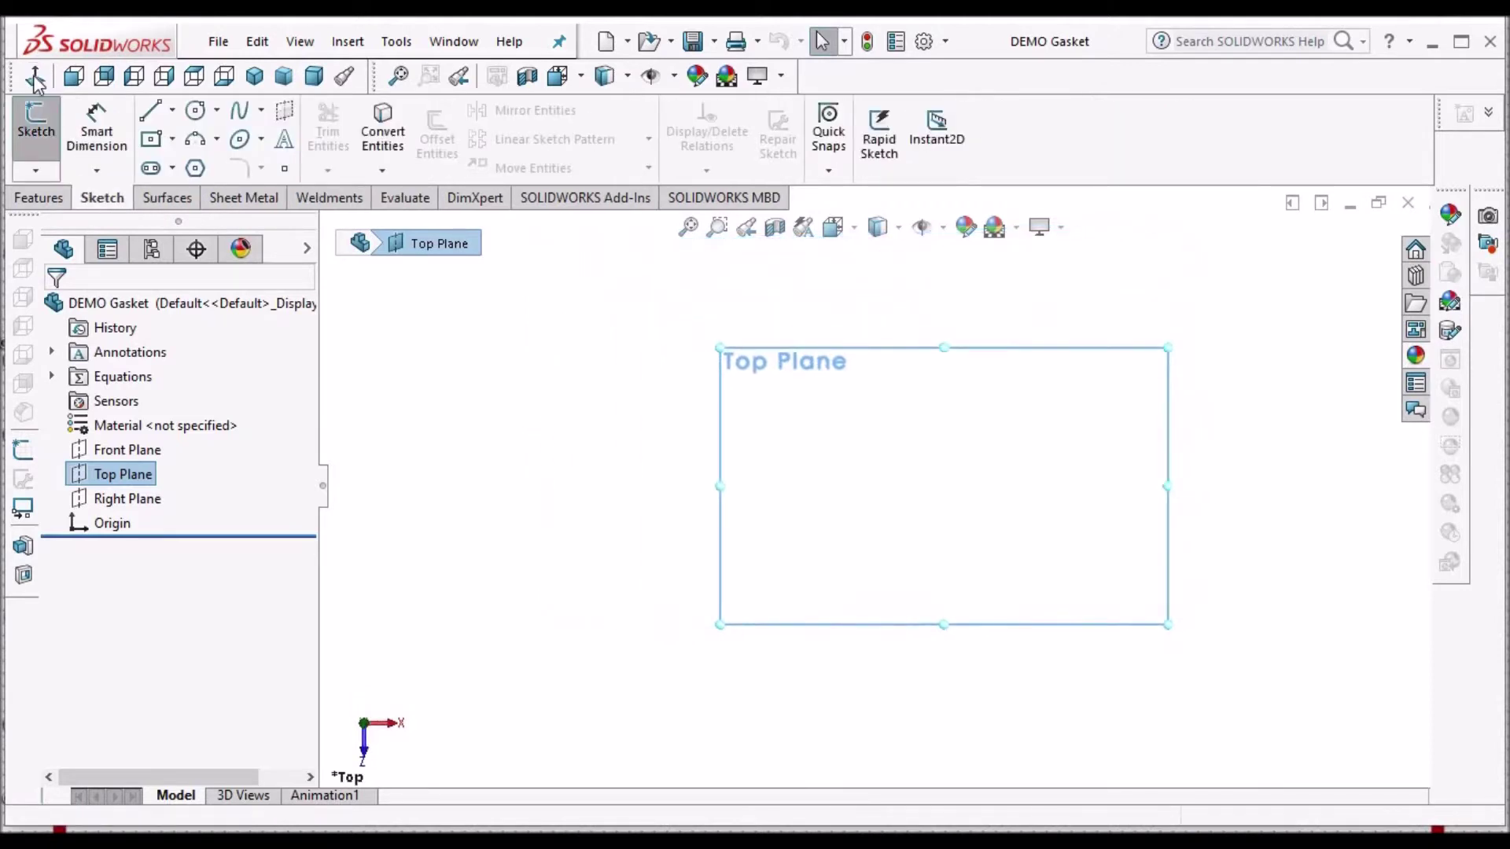
click(196, 112)
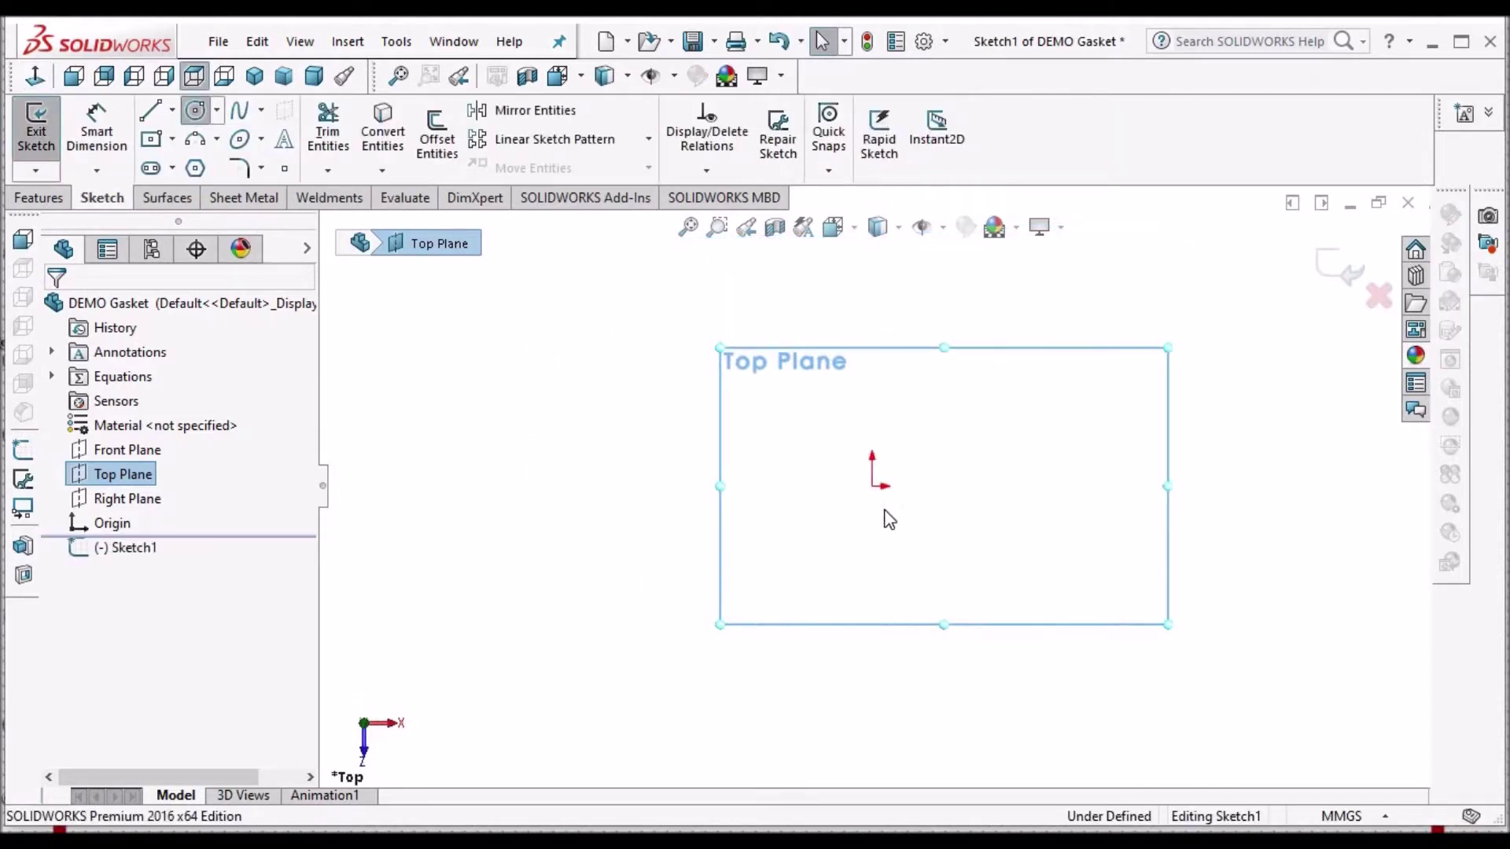
click(873, 487)
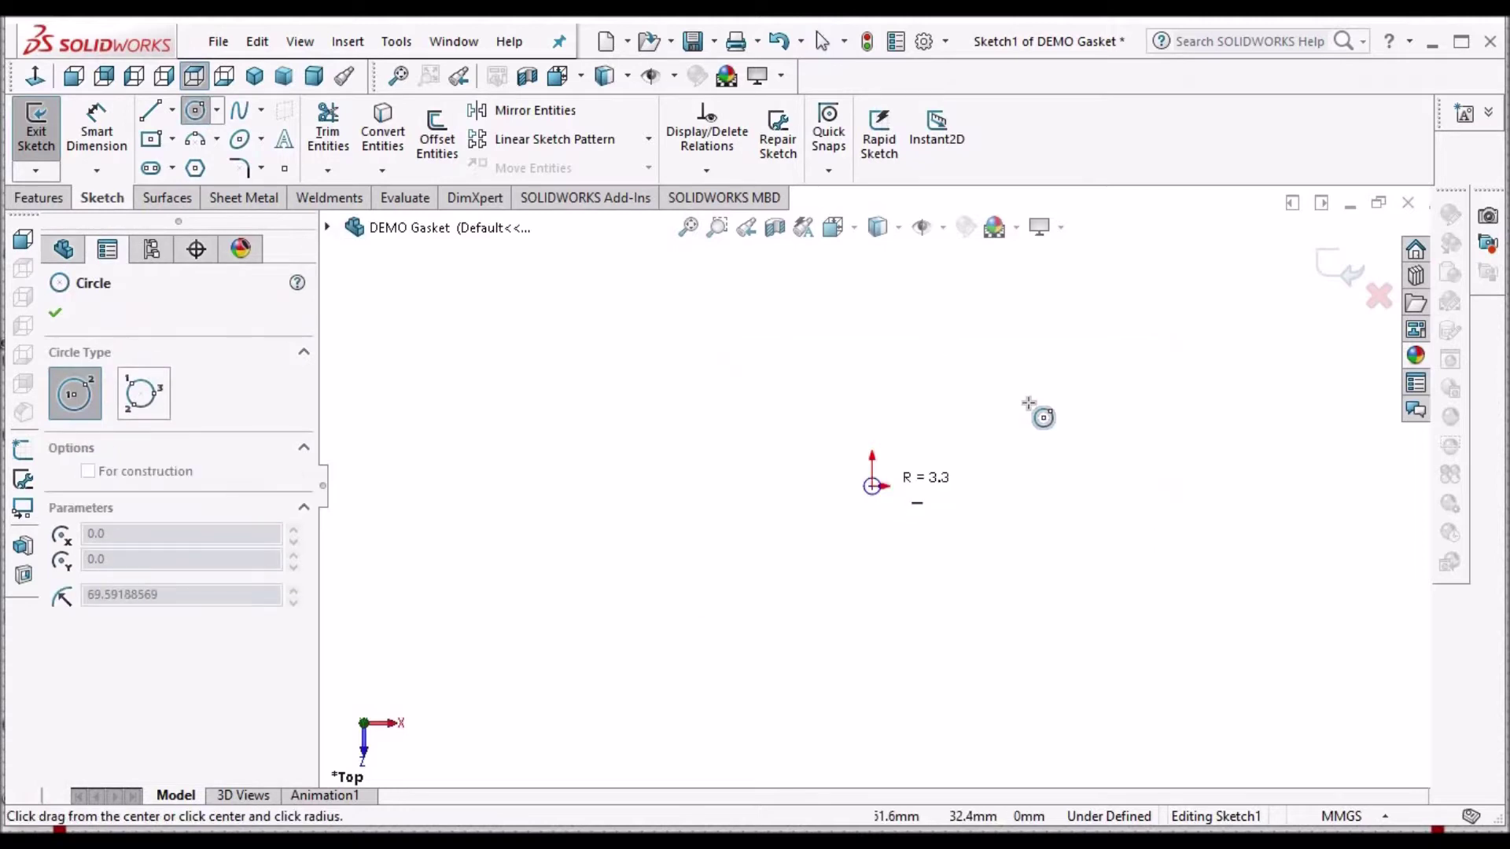
click(1030, 405)
right_click(493, 332)
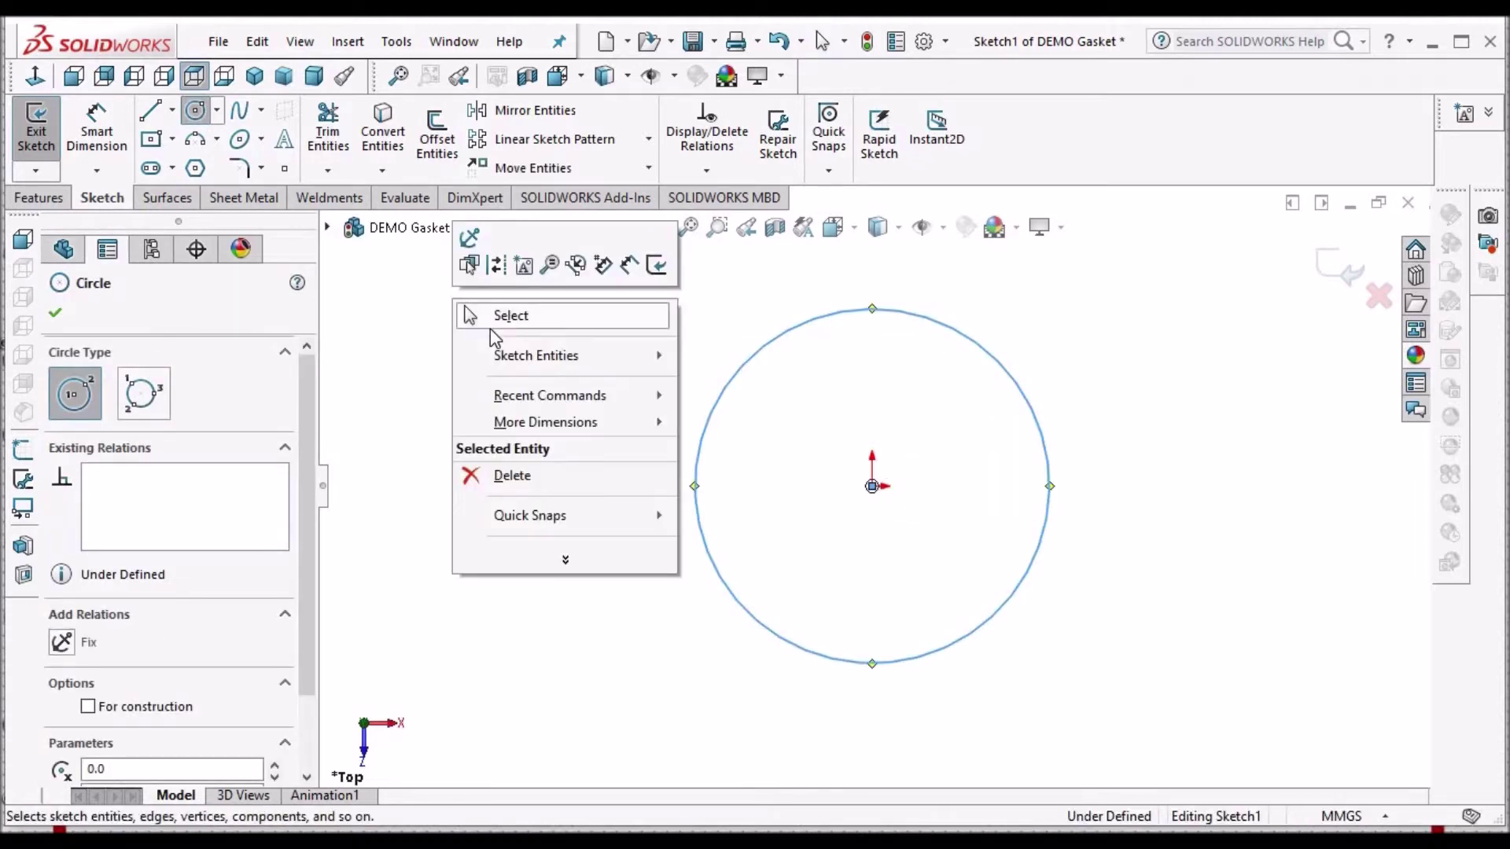
click(493, 322)
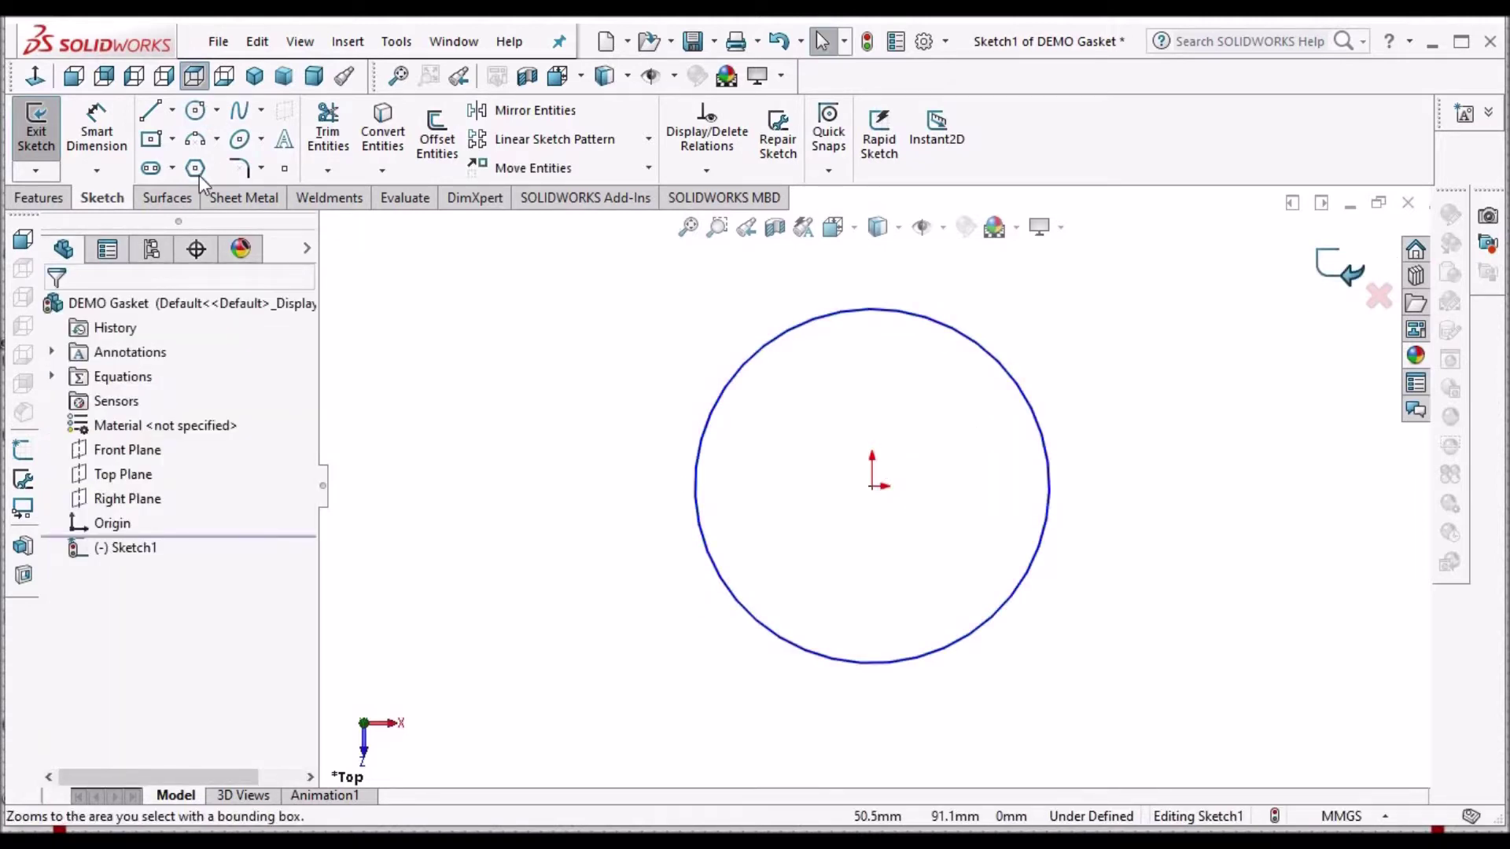
Create a planar surface from the circle sketch and save the part.
click(168, 197)
click(515, 115)
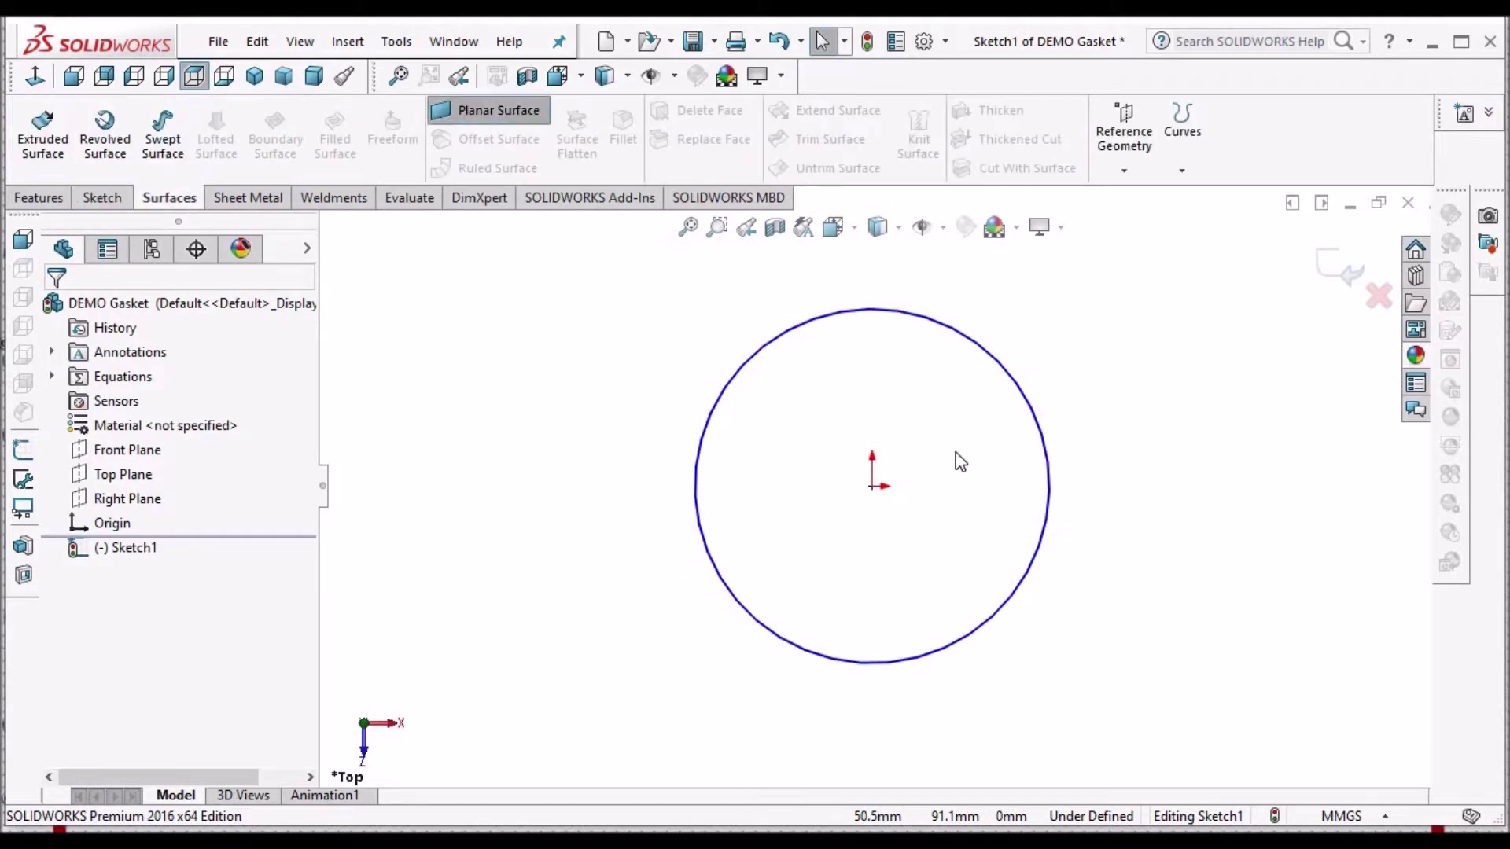
click(56, 313)
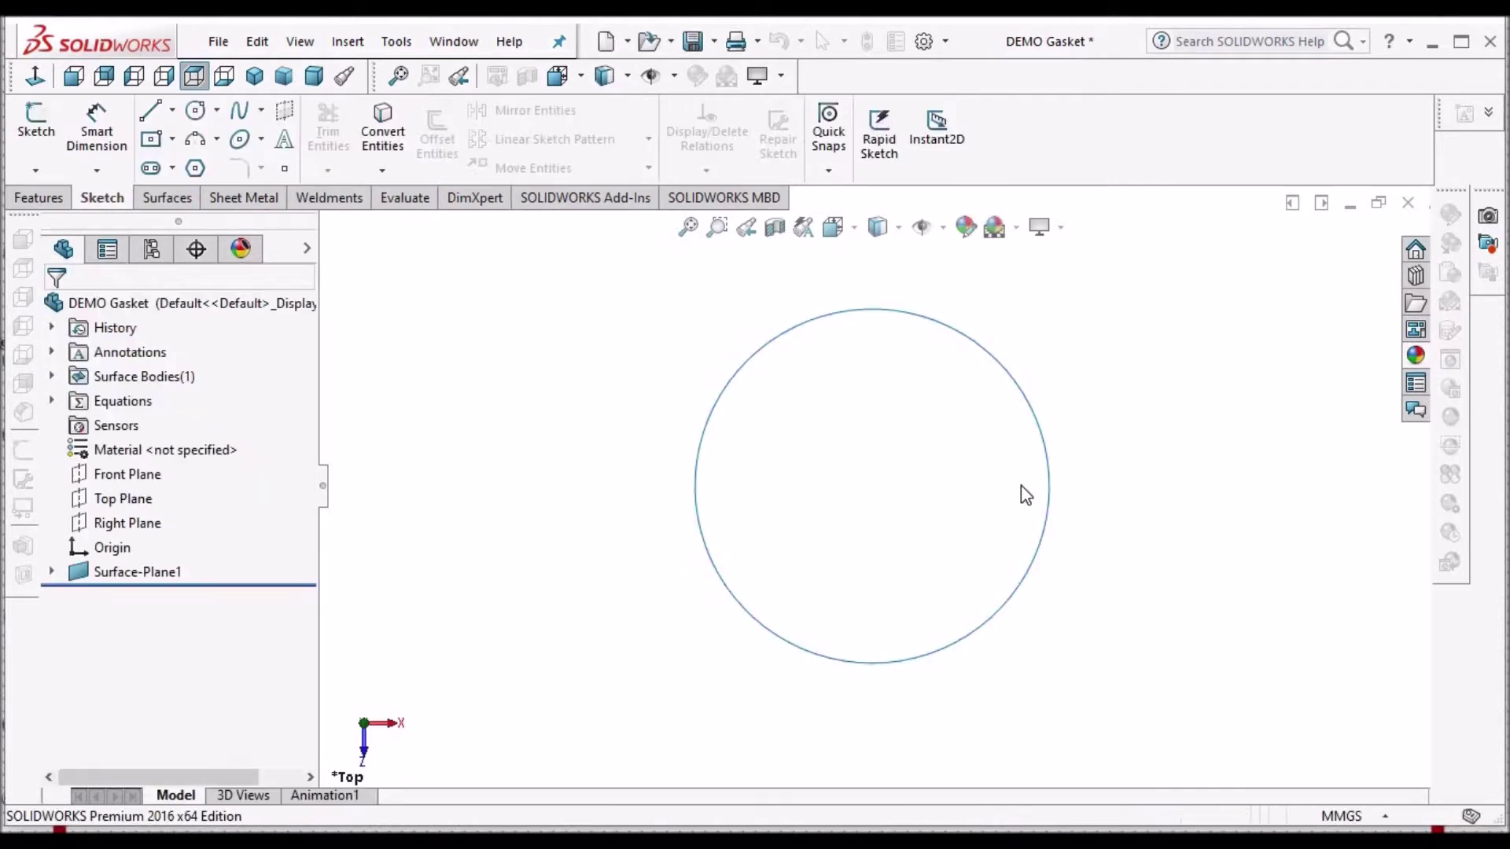
mouse_move(920, 521)
middle_down()
mouse_move(940, 555)
mouse_move(892, 525)
mouse_move(894, 582)
middle_up()
scroll(891, 527, down, 5)
scroll(894, 583, down, 1)
scroll(895, 583, up, 2)
key(z)
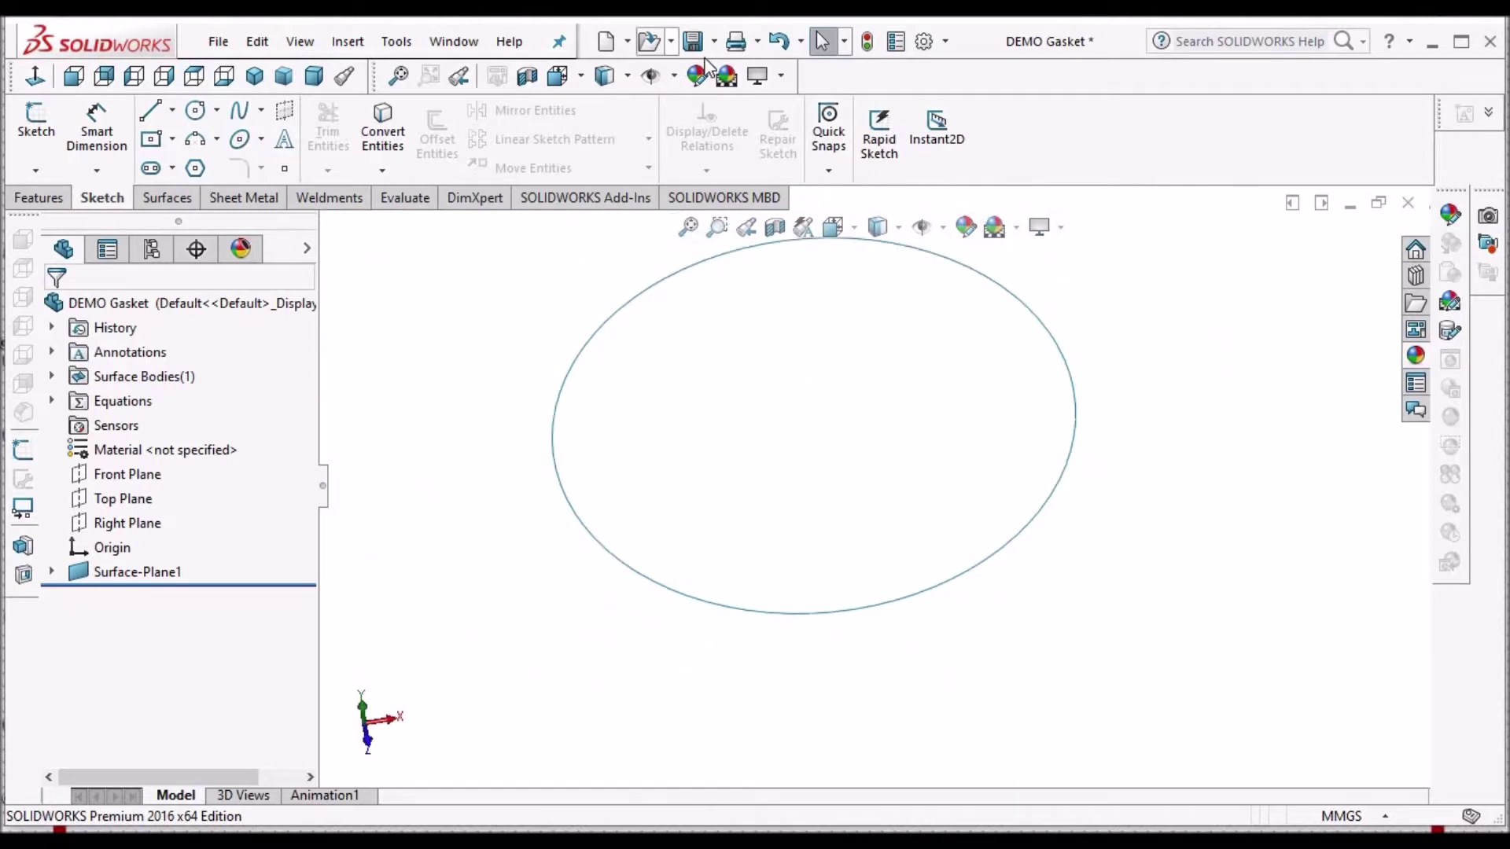
key(ctrl+s)
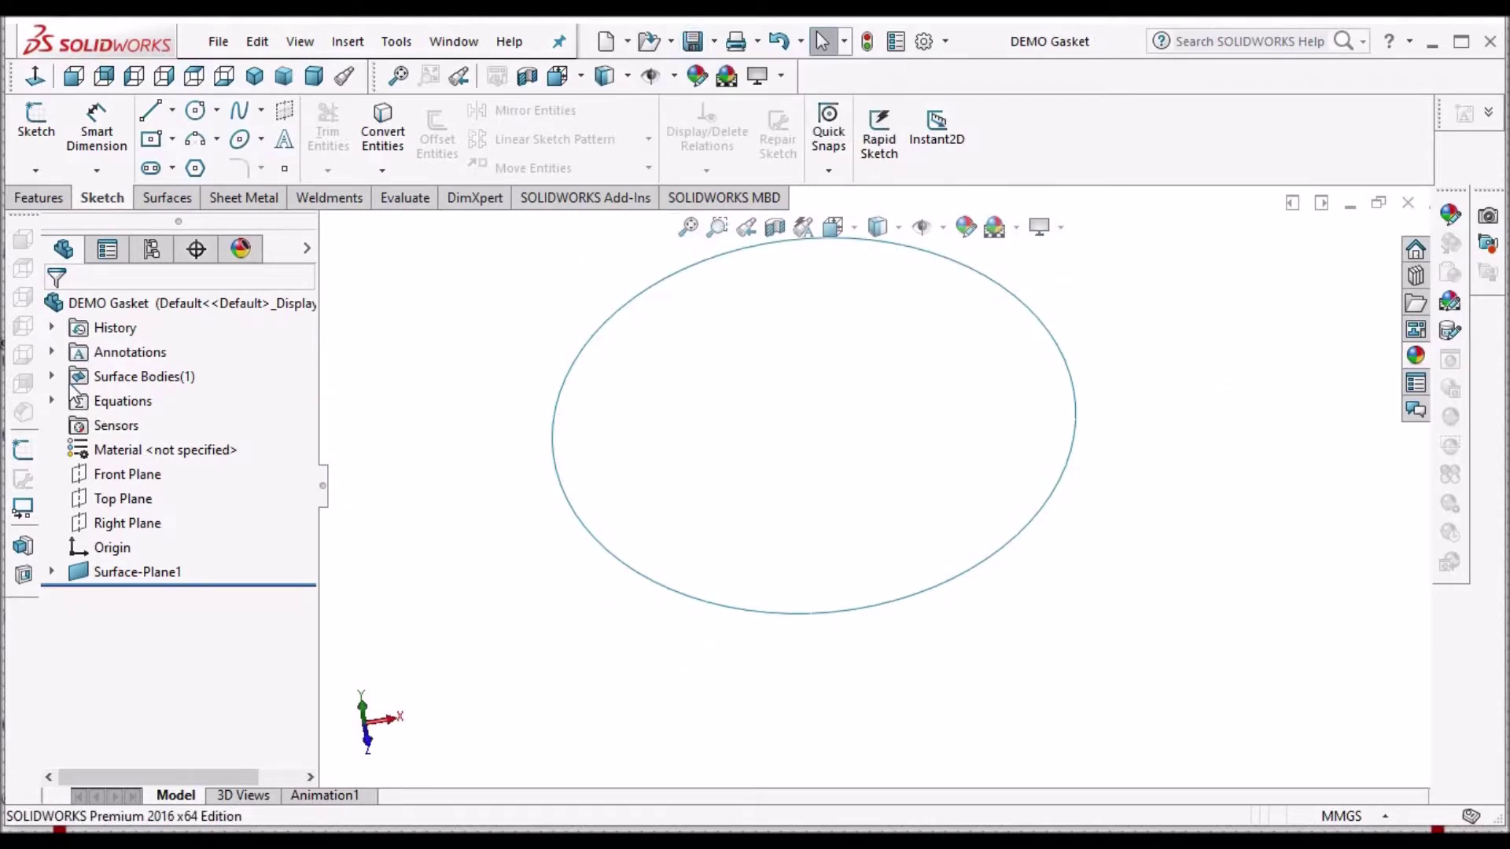
Expand the part's surface bodies and give the DEMO Gasket part a yellow-orange appearance.
click(52, 377)
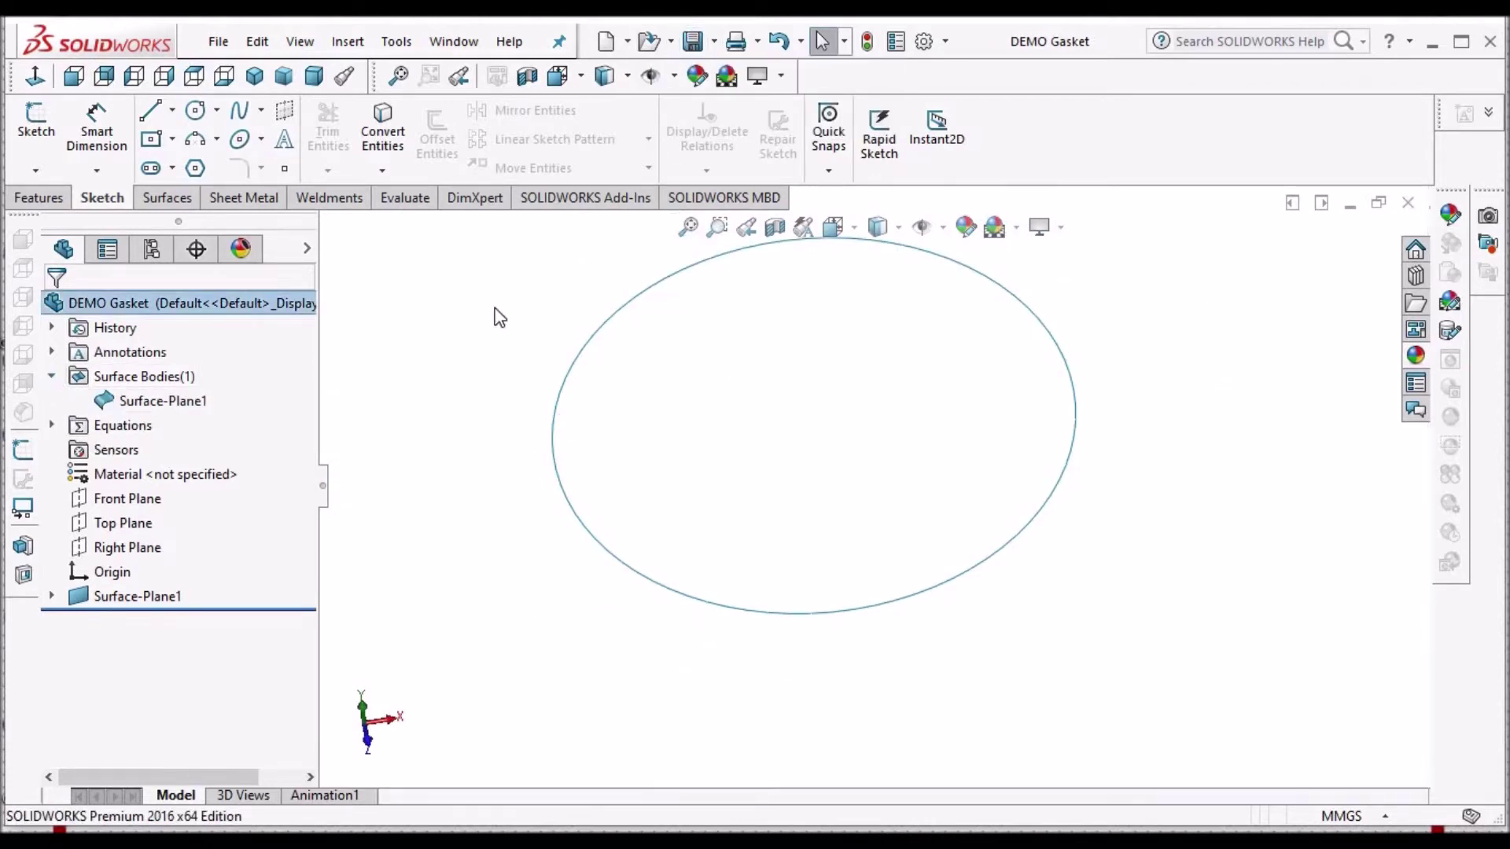
middle_drag(768, 391, 878, 471)
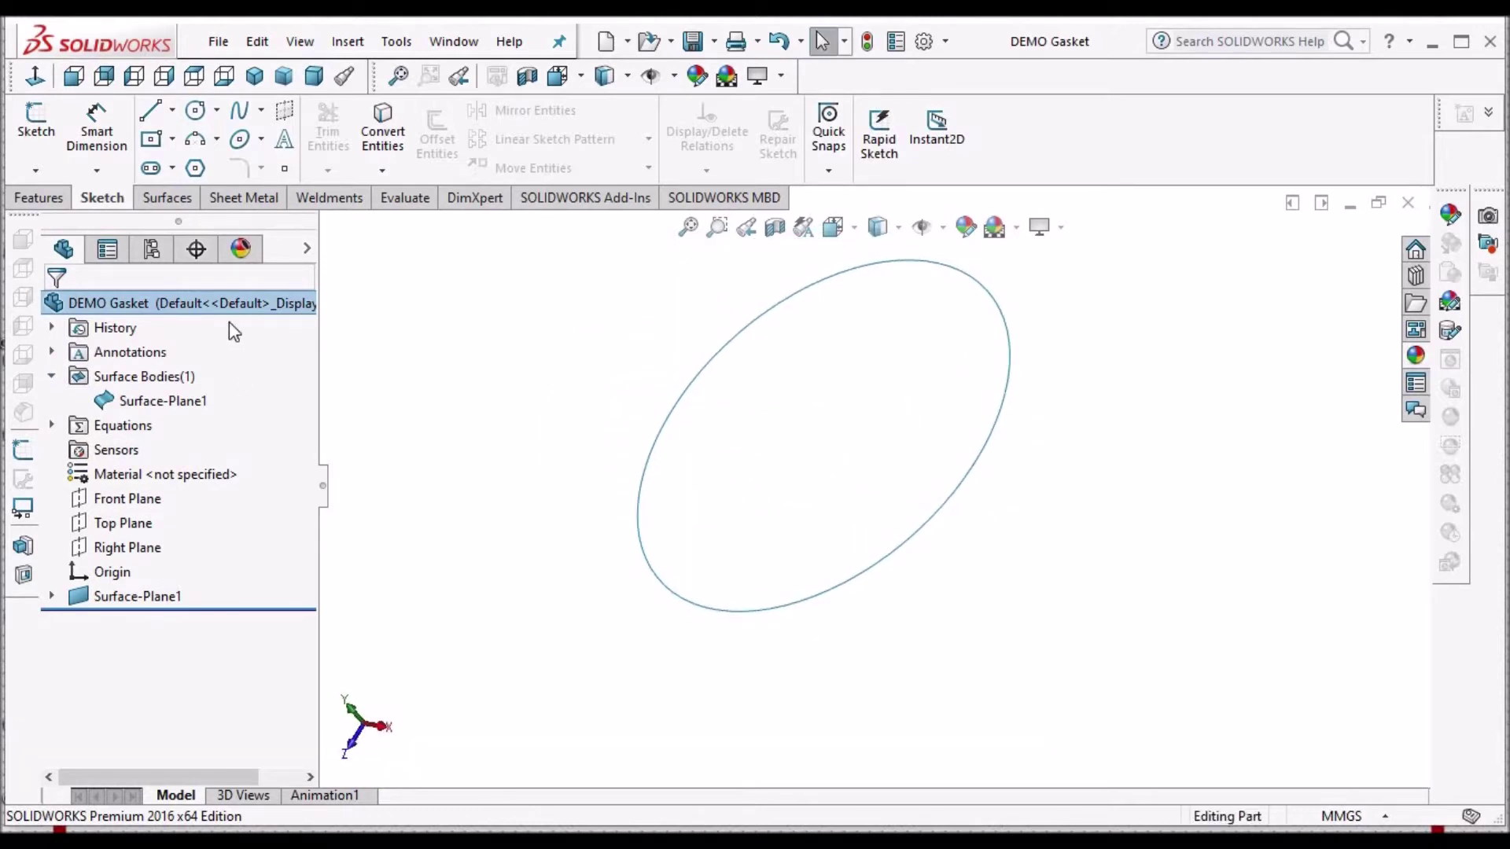
right_click(160, 301)
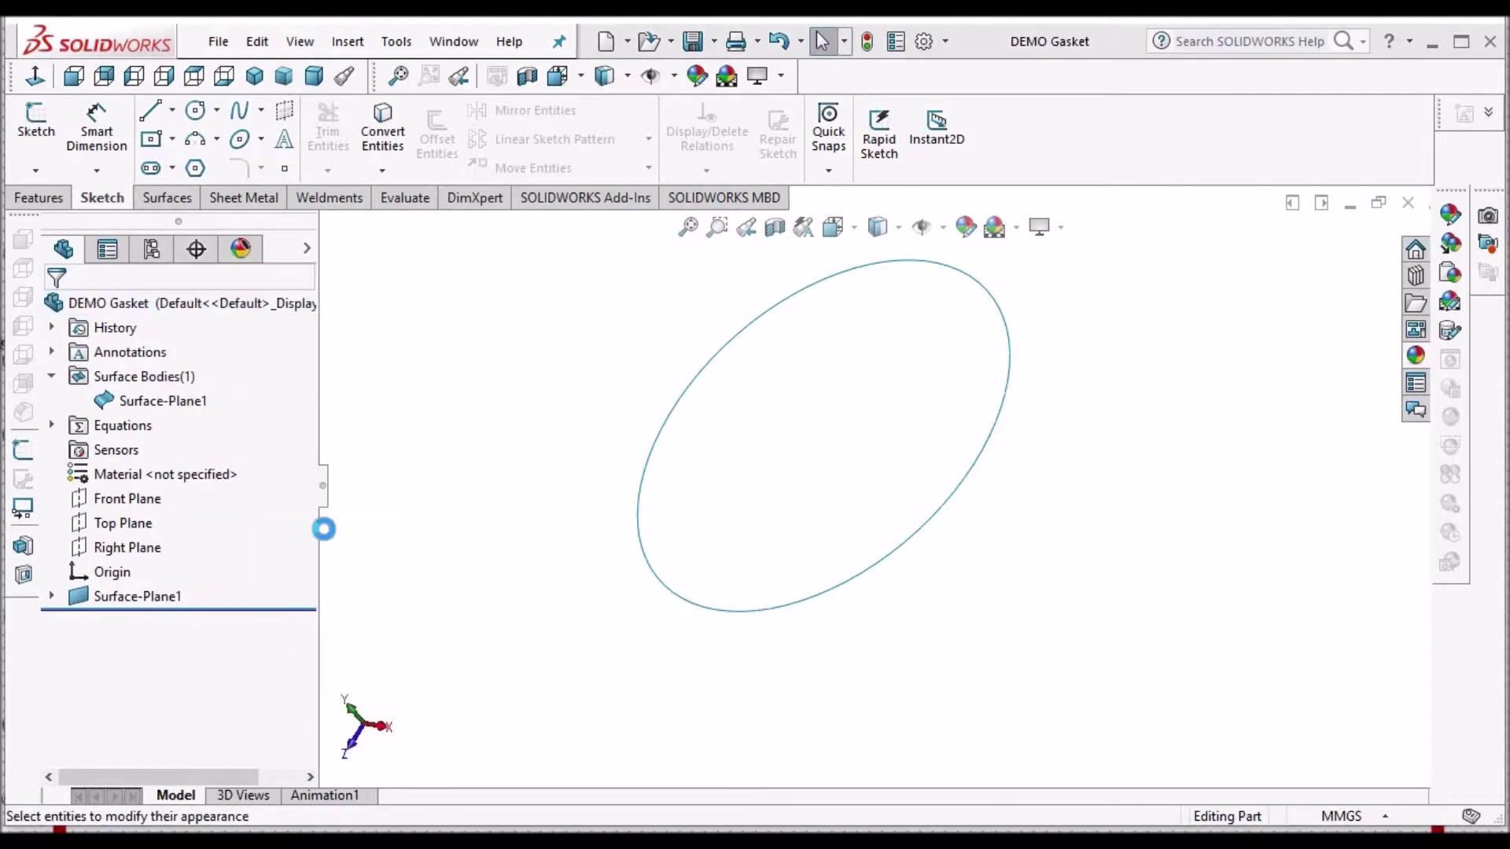
Return to the ASMBLY document and insert the DEMO Gasket part in free space beside the cover.
click(455, 44)
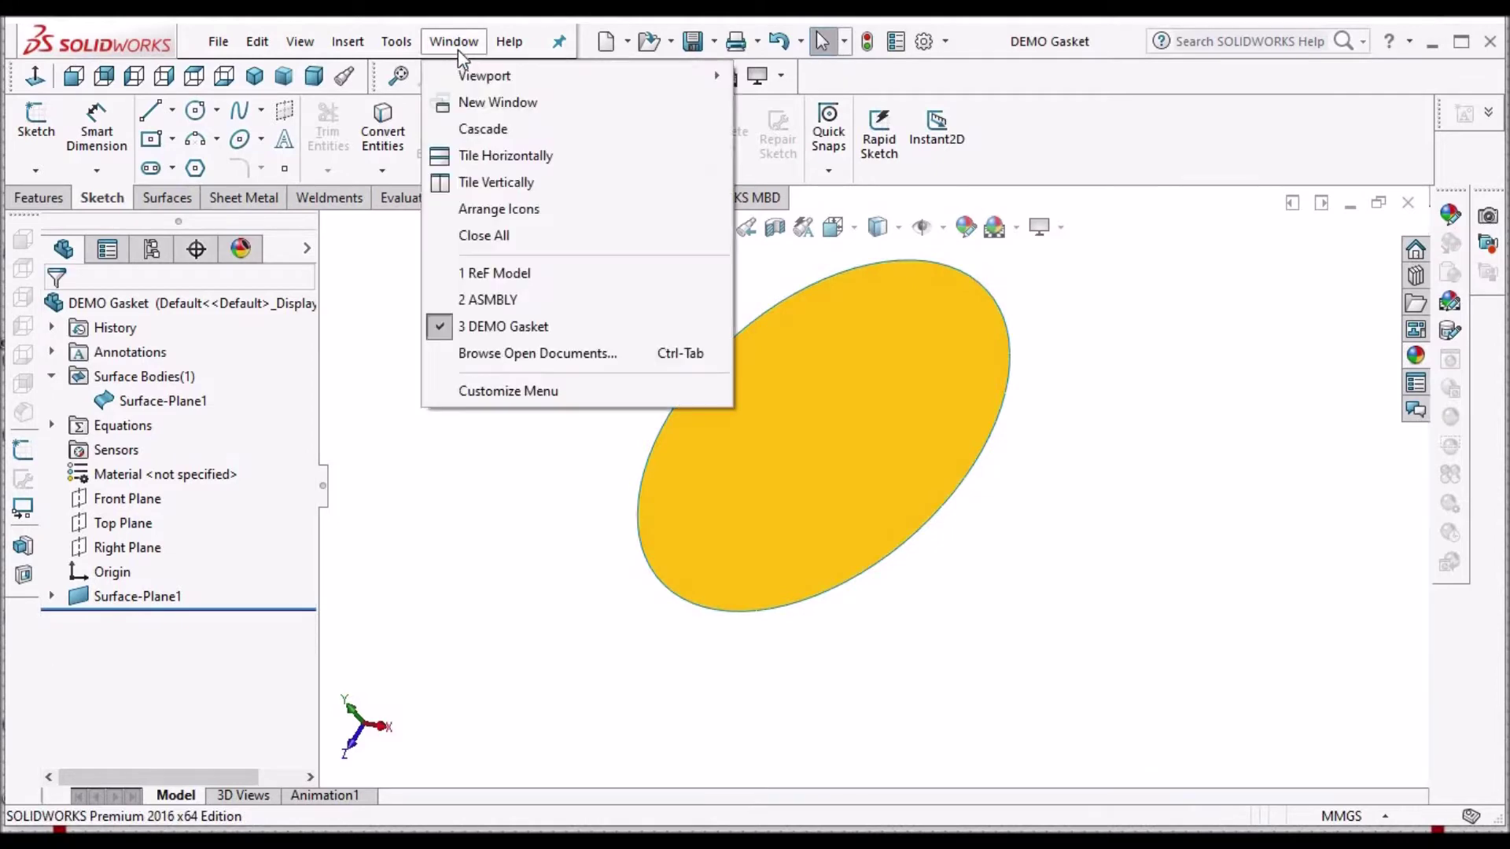
click(558, 302)
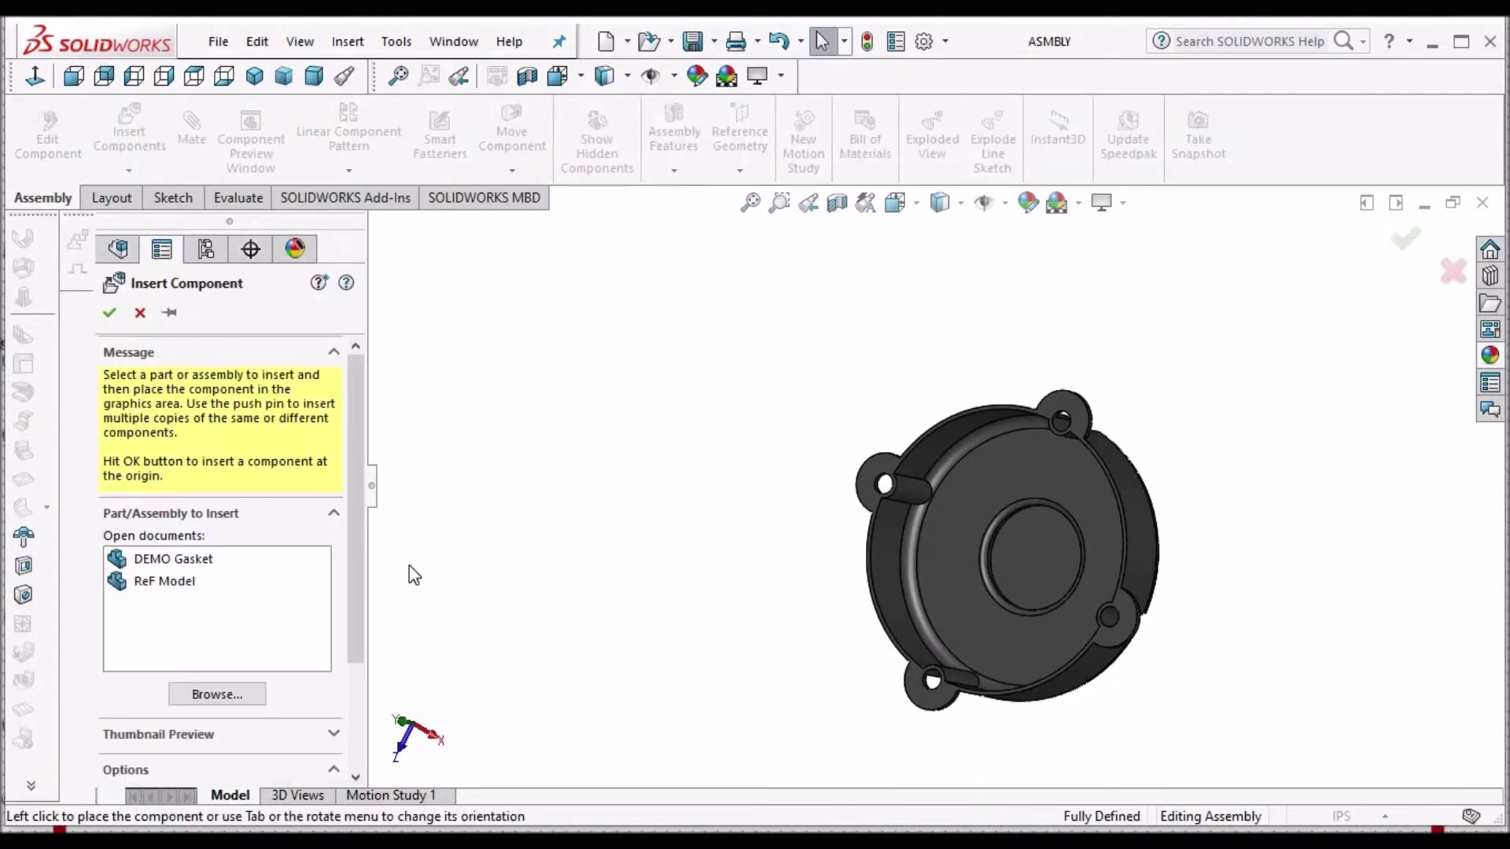
click(167, 562)
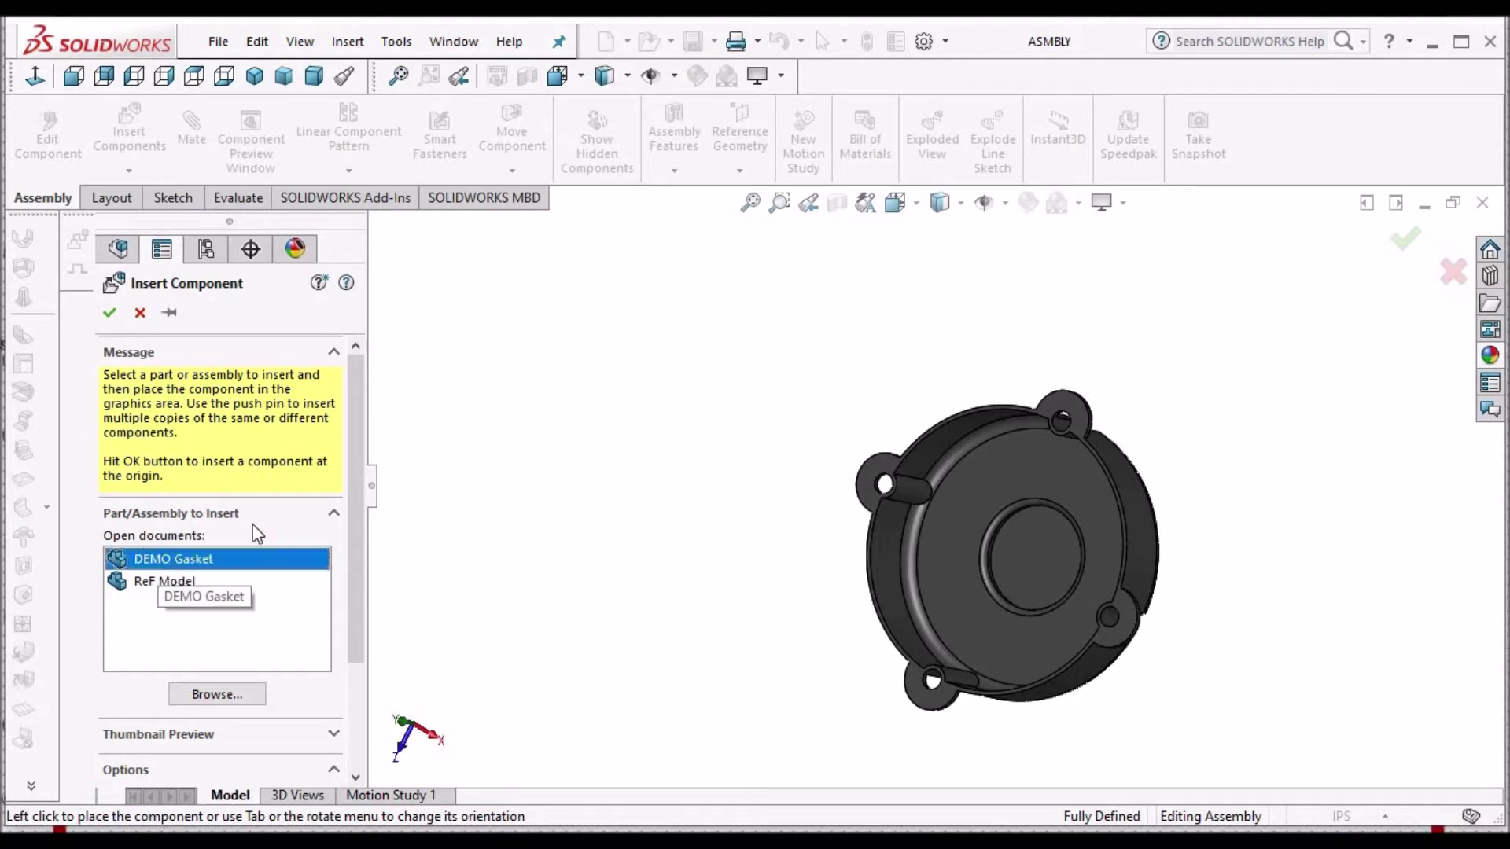
click(814, 560)
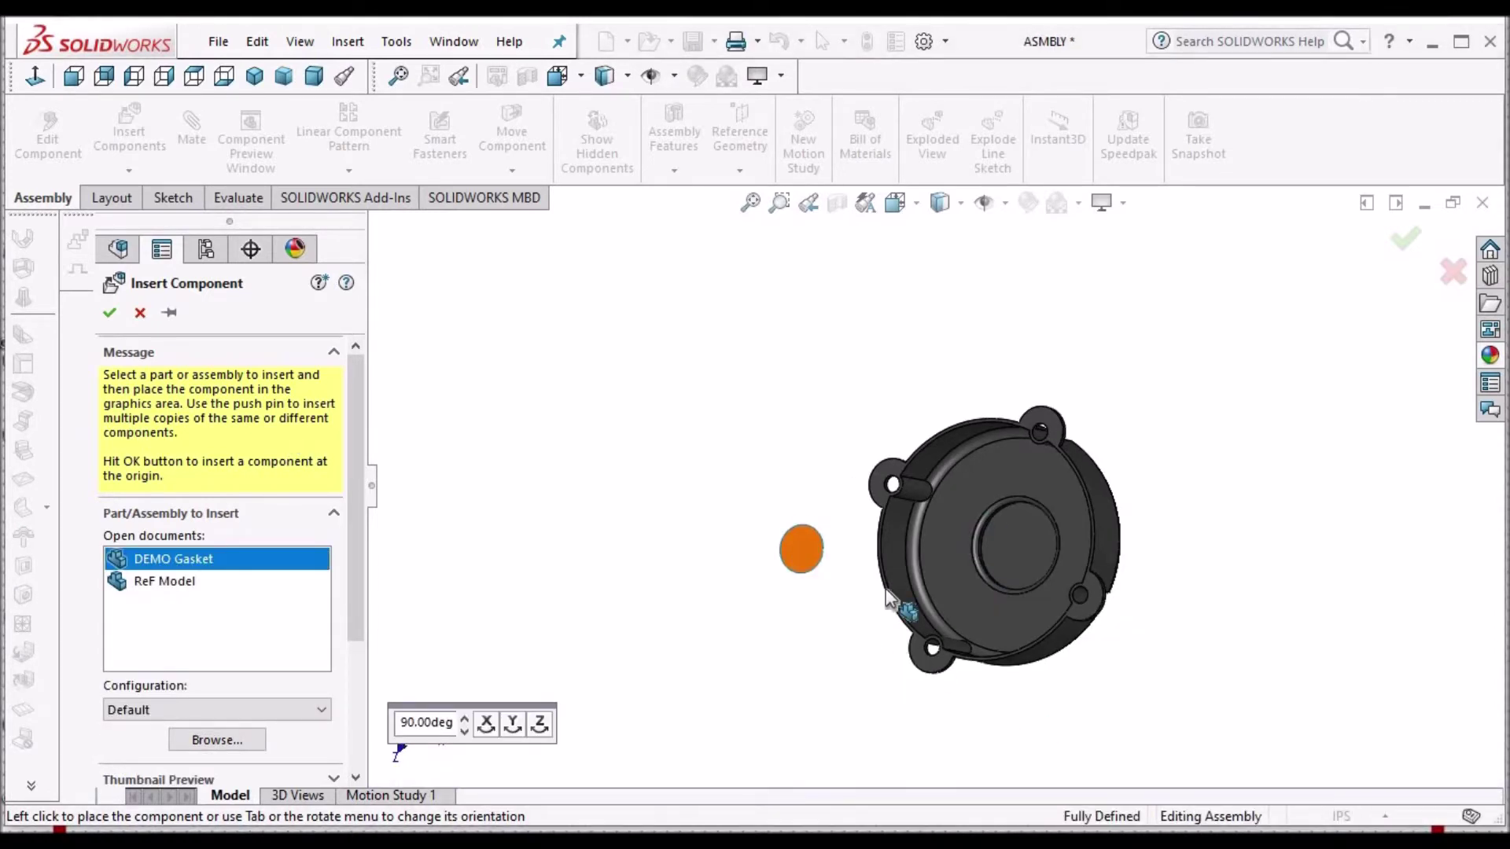
scroll(822, 578, down, 2)
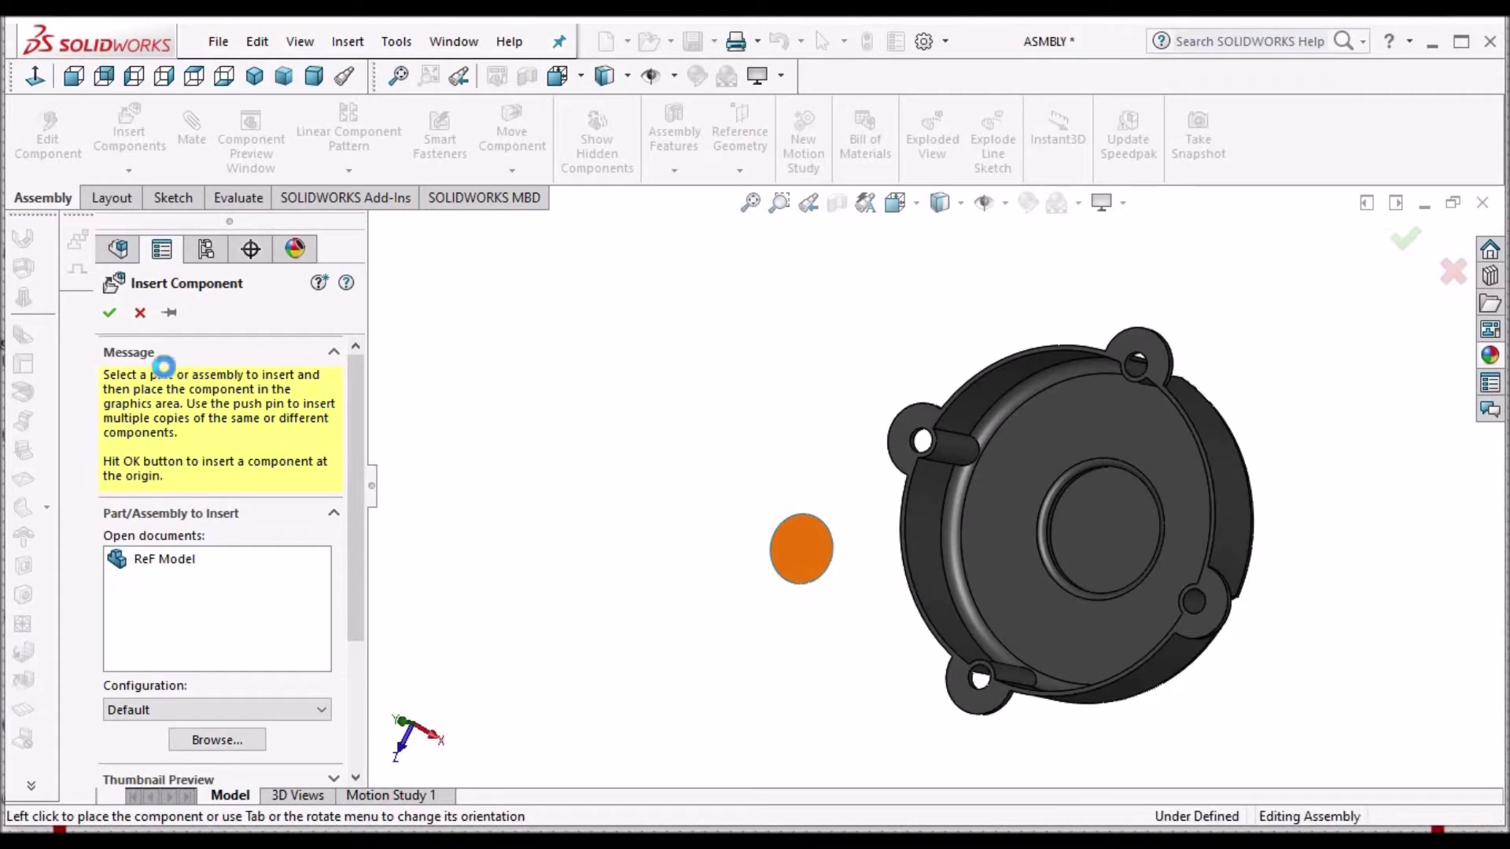
click(111, 313)
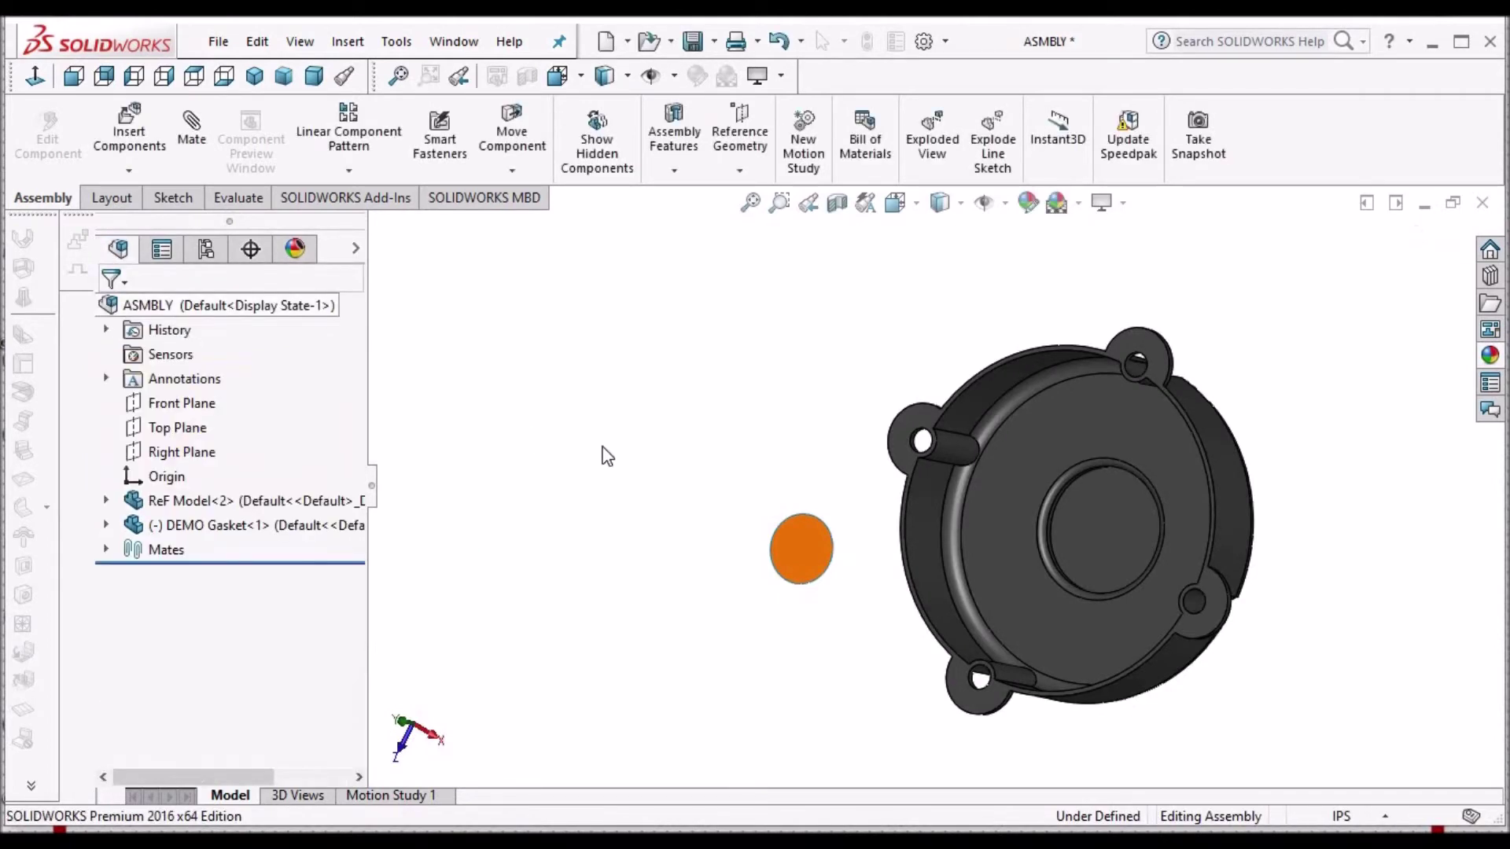
Add a coincident mate between the assembly's Front Plane and the DEMO Gasket's Front Plane.
click(106, 526)
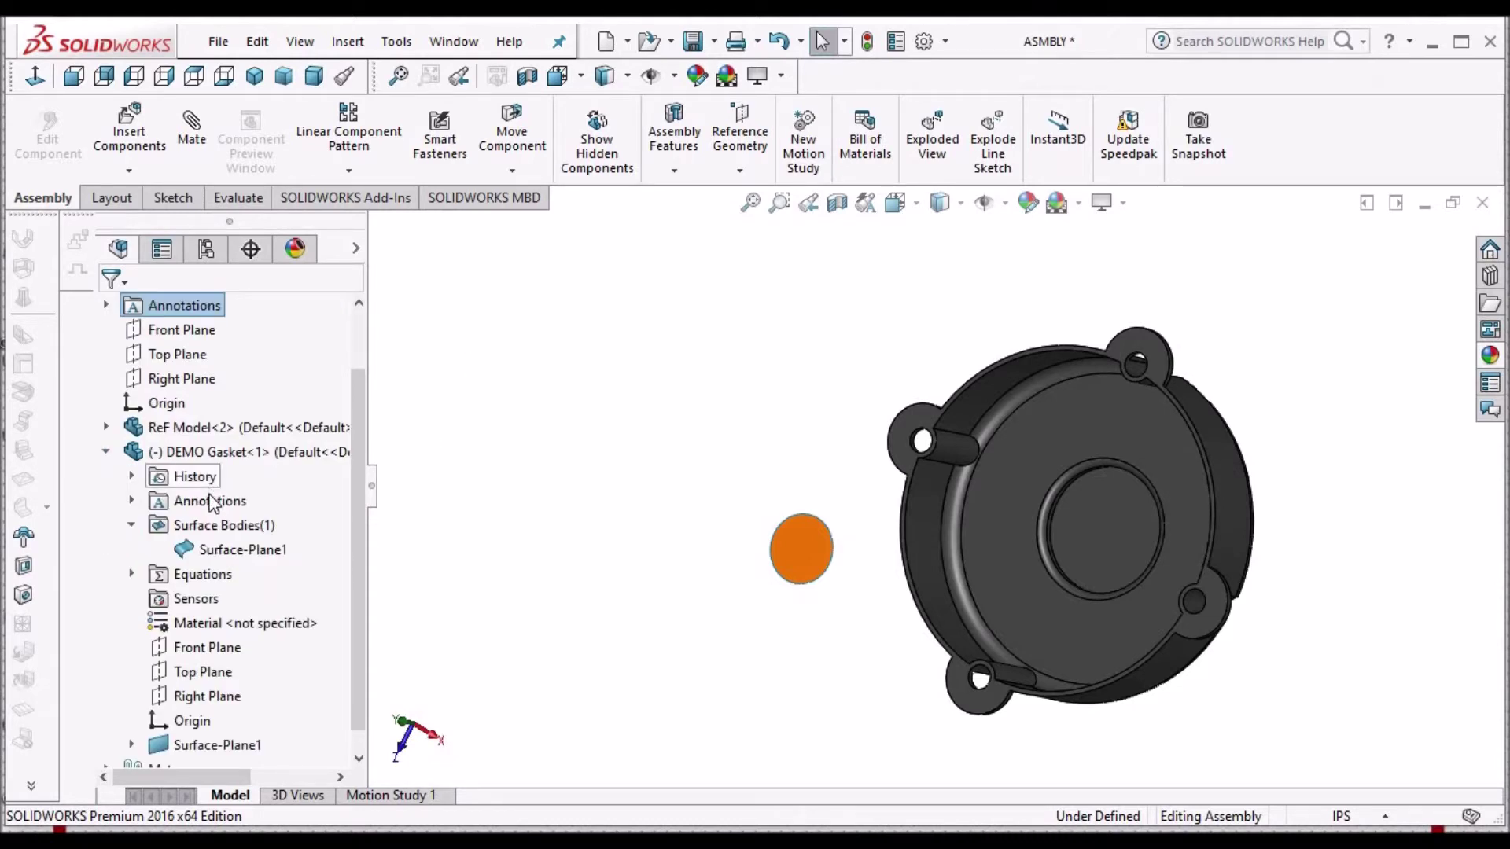
click(189, 332)
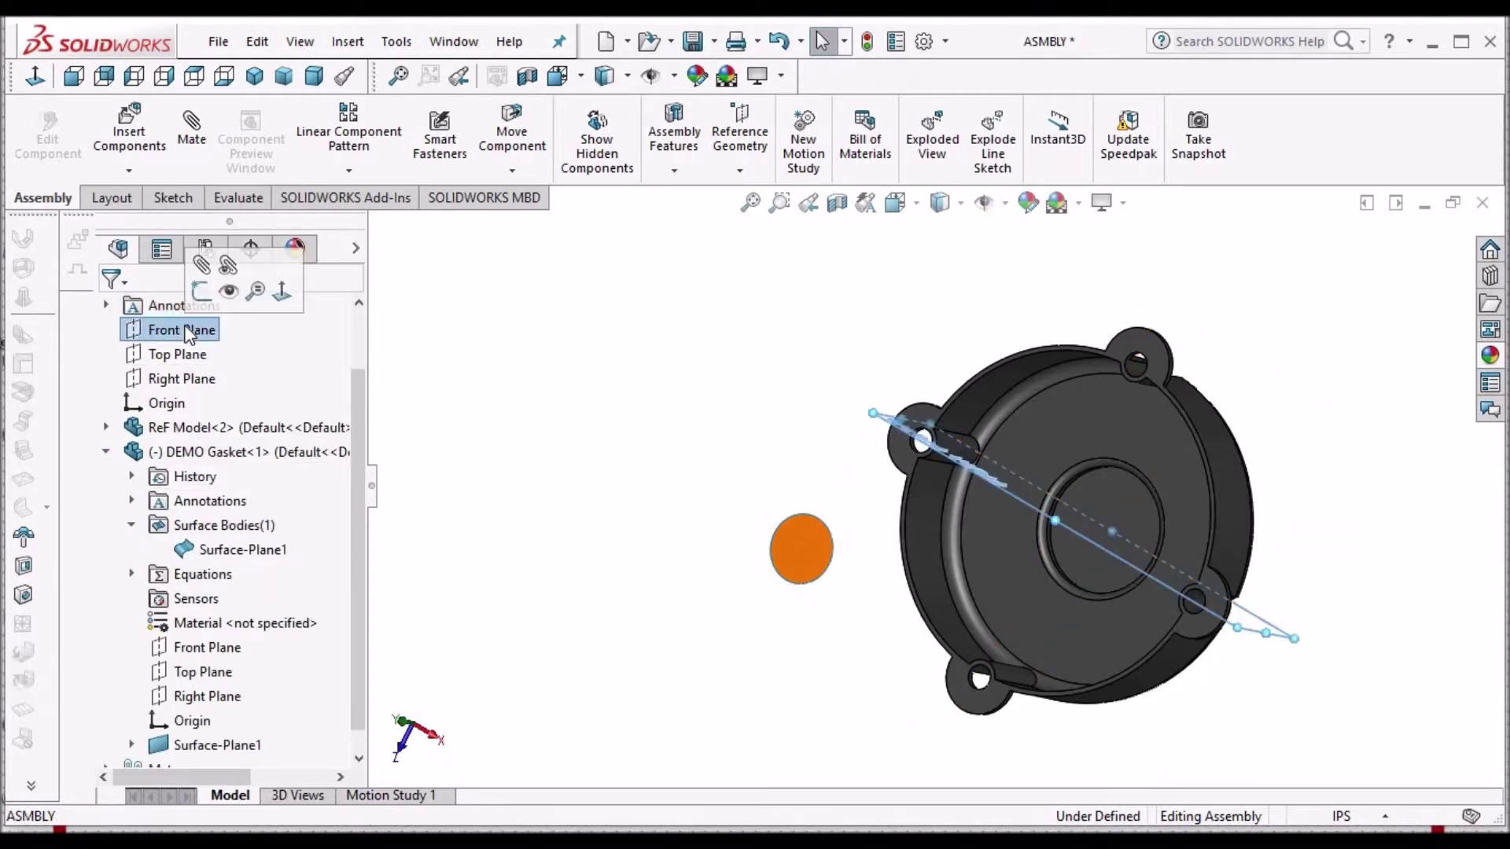
ctrl+click(220, 652)
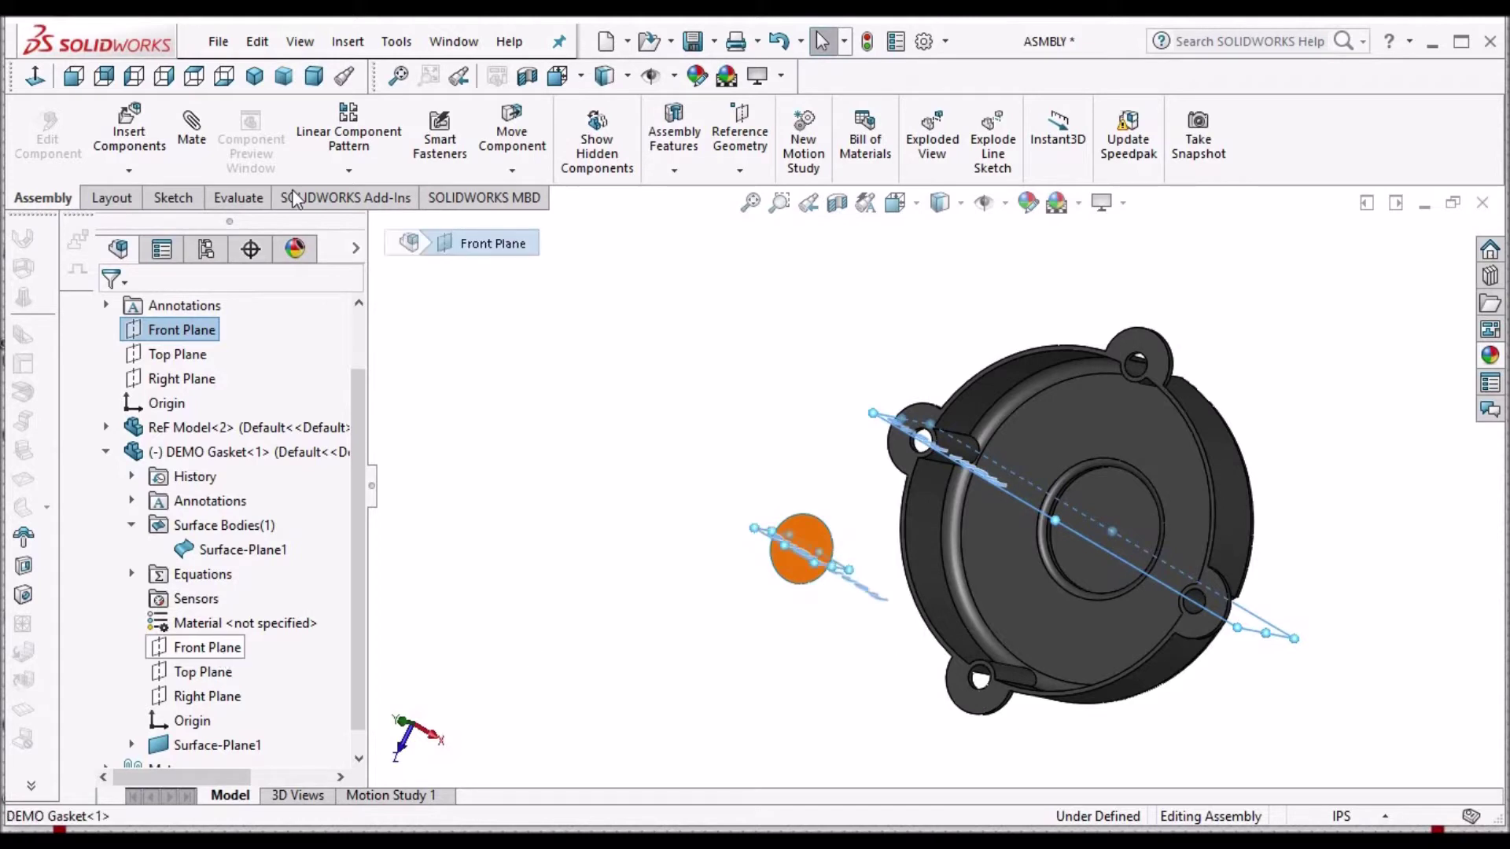
click(185, 137)
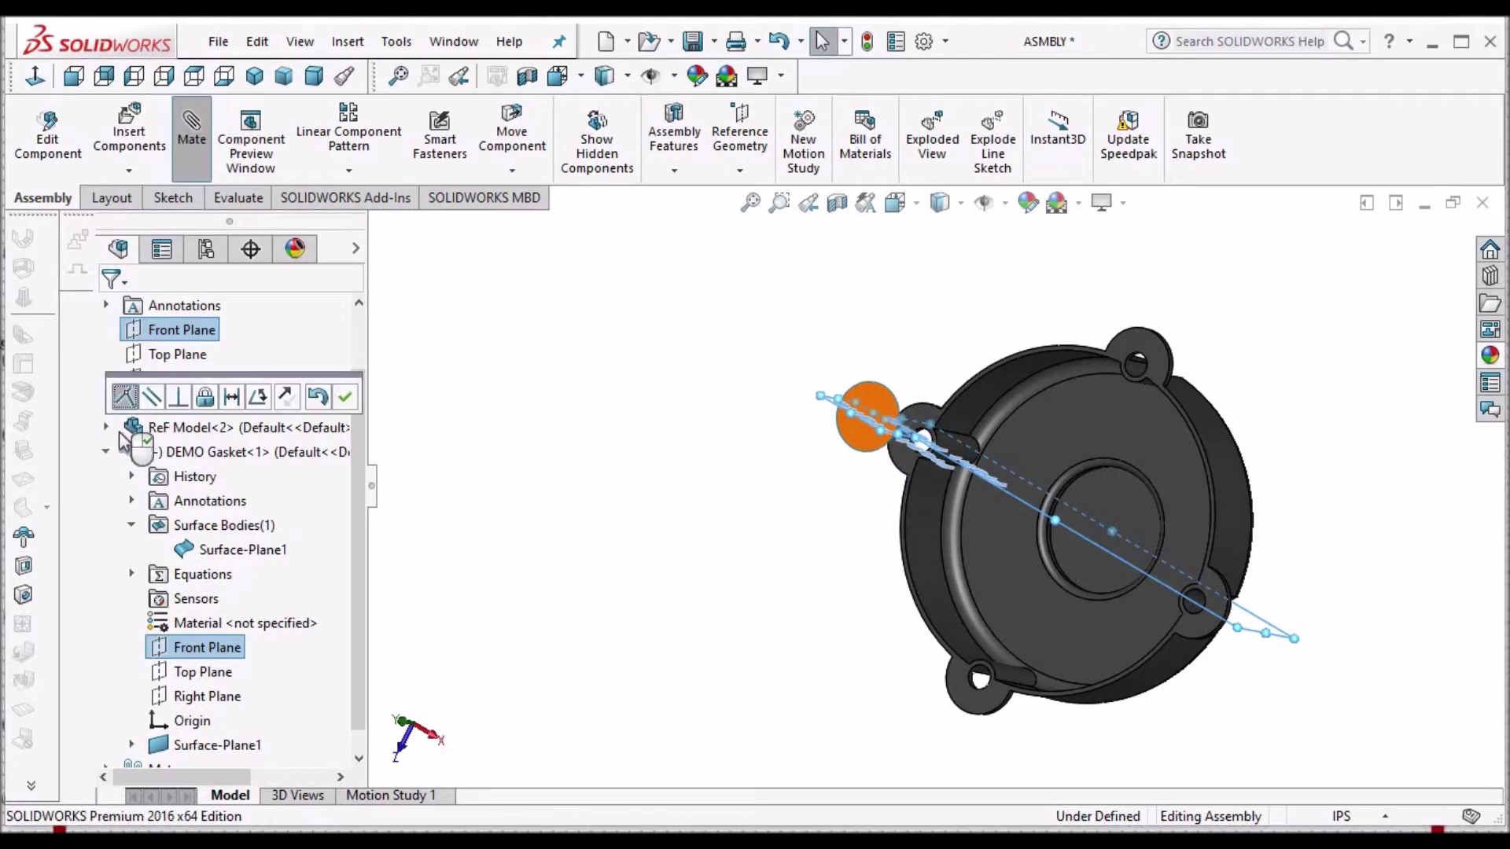
click(345, 397)
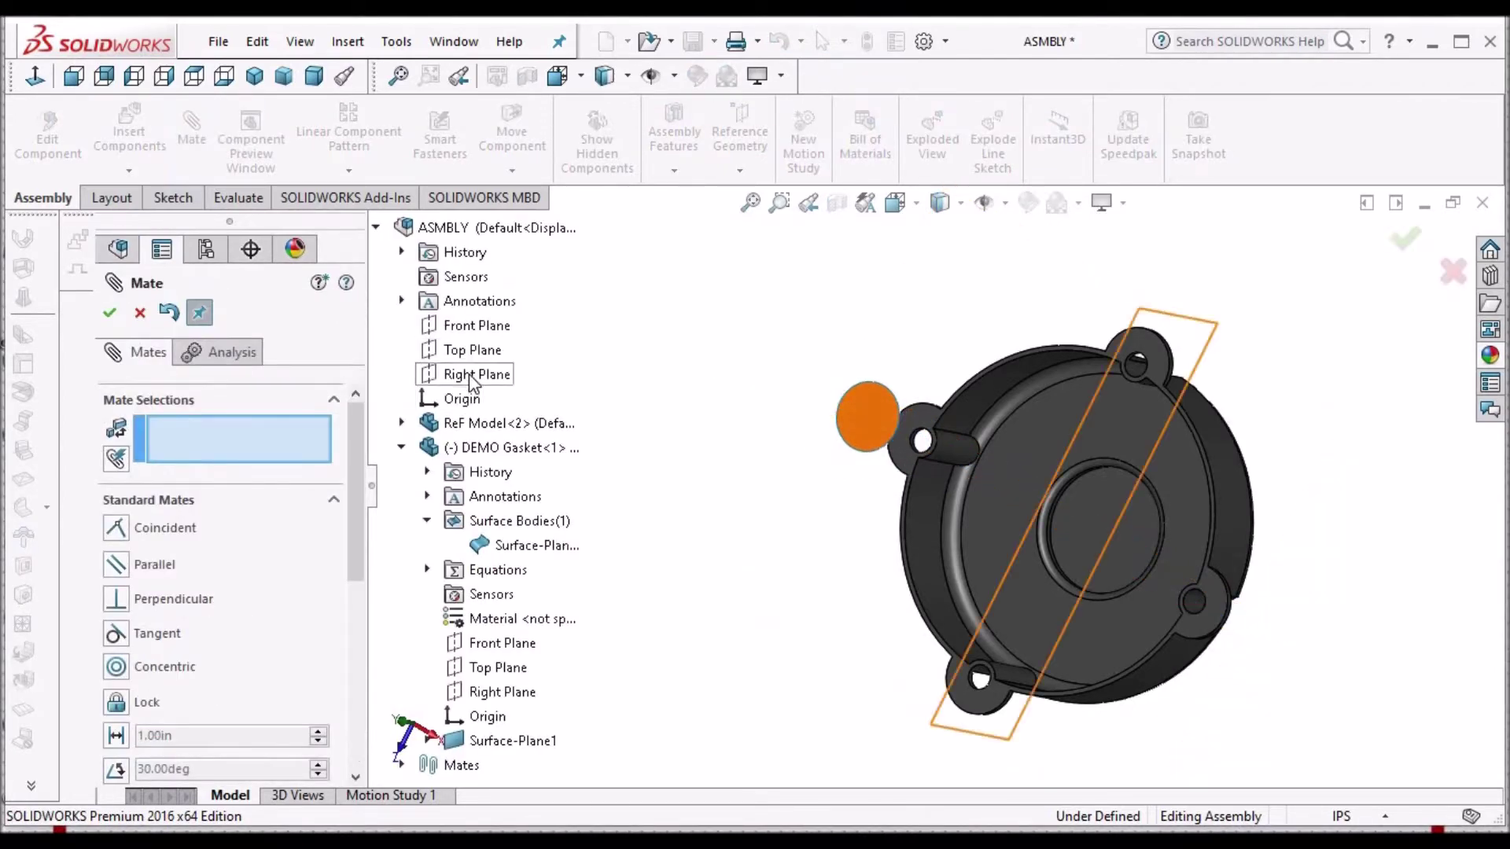
Mate the DEMO Gasket's Right Plane coincident with the assembly's Right Plane.
click(473, 379)
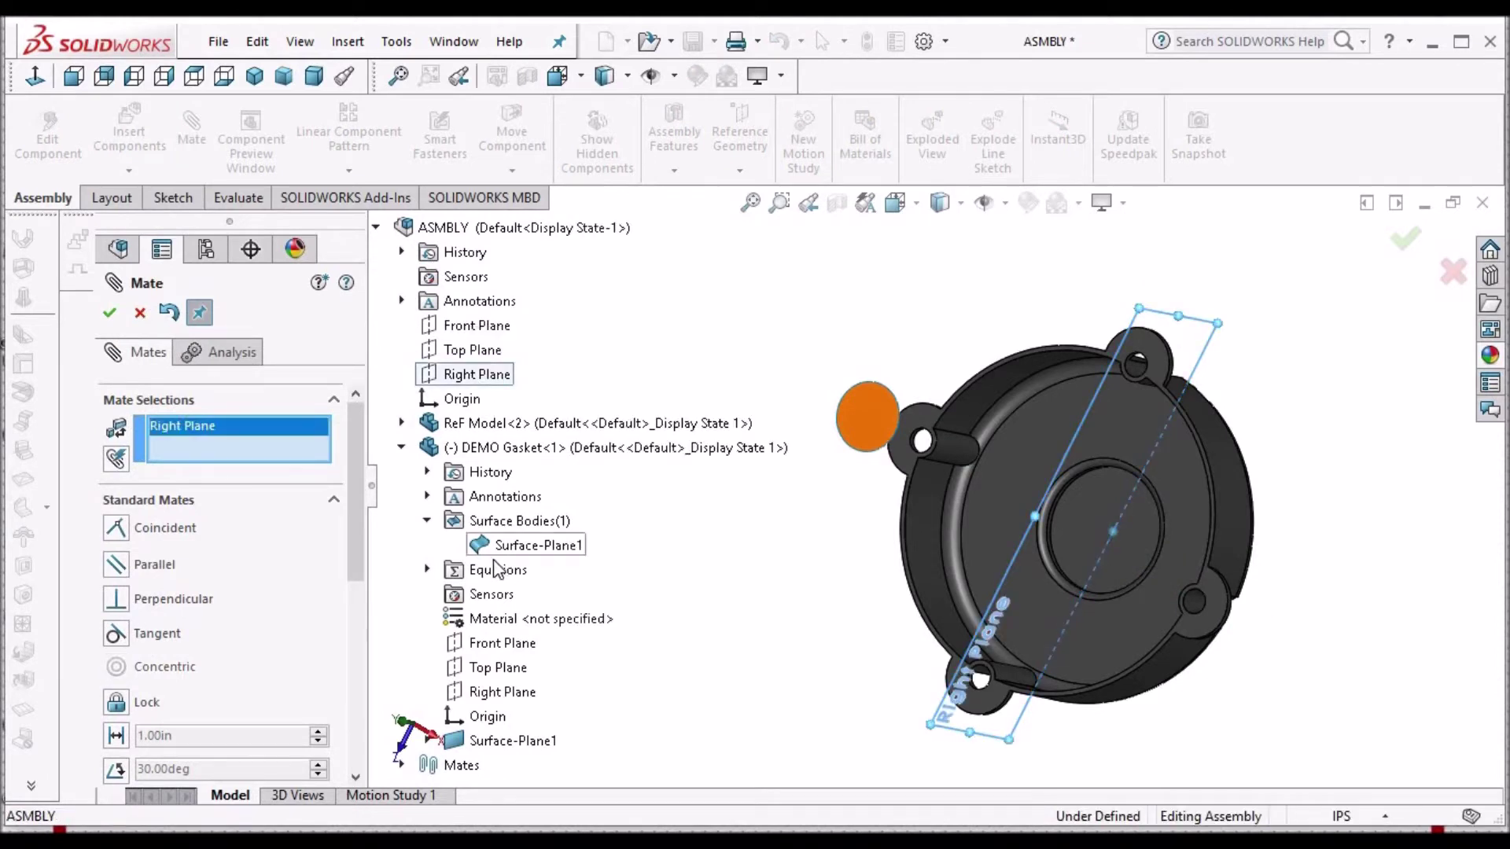
click(485, 694)
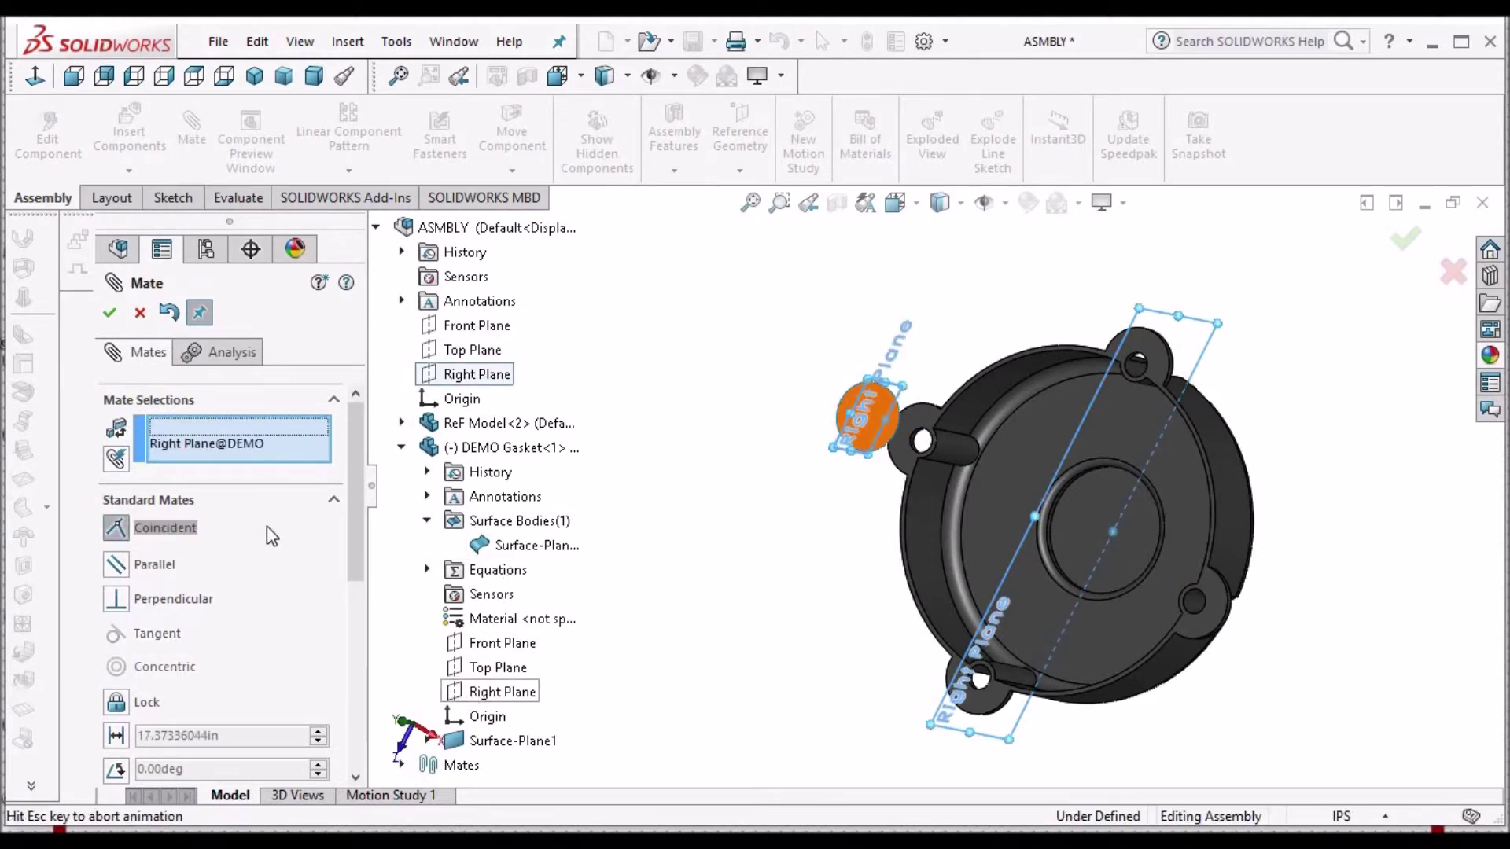
click(109, 313)
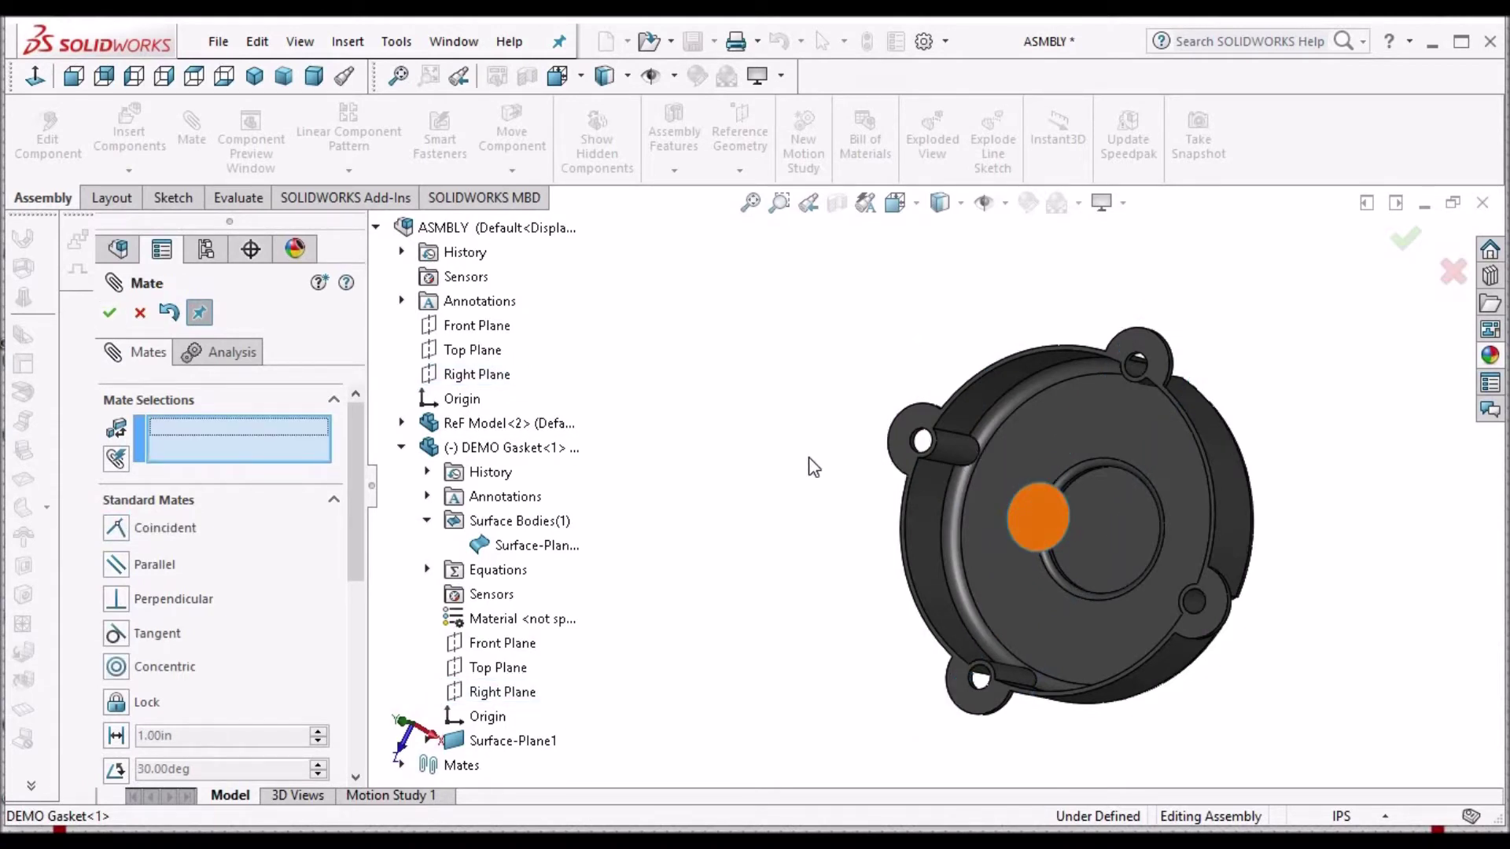
Add a coincident mate between the cover's rim face and the DEMO Gasket's planar surface, and finish mating.
middle_drag(765, 258, 943, 533)
scroll(978, 563, down, 8)
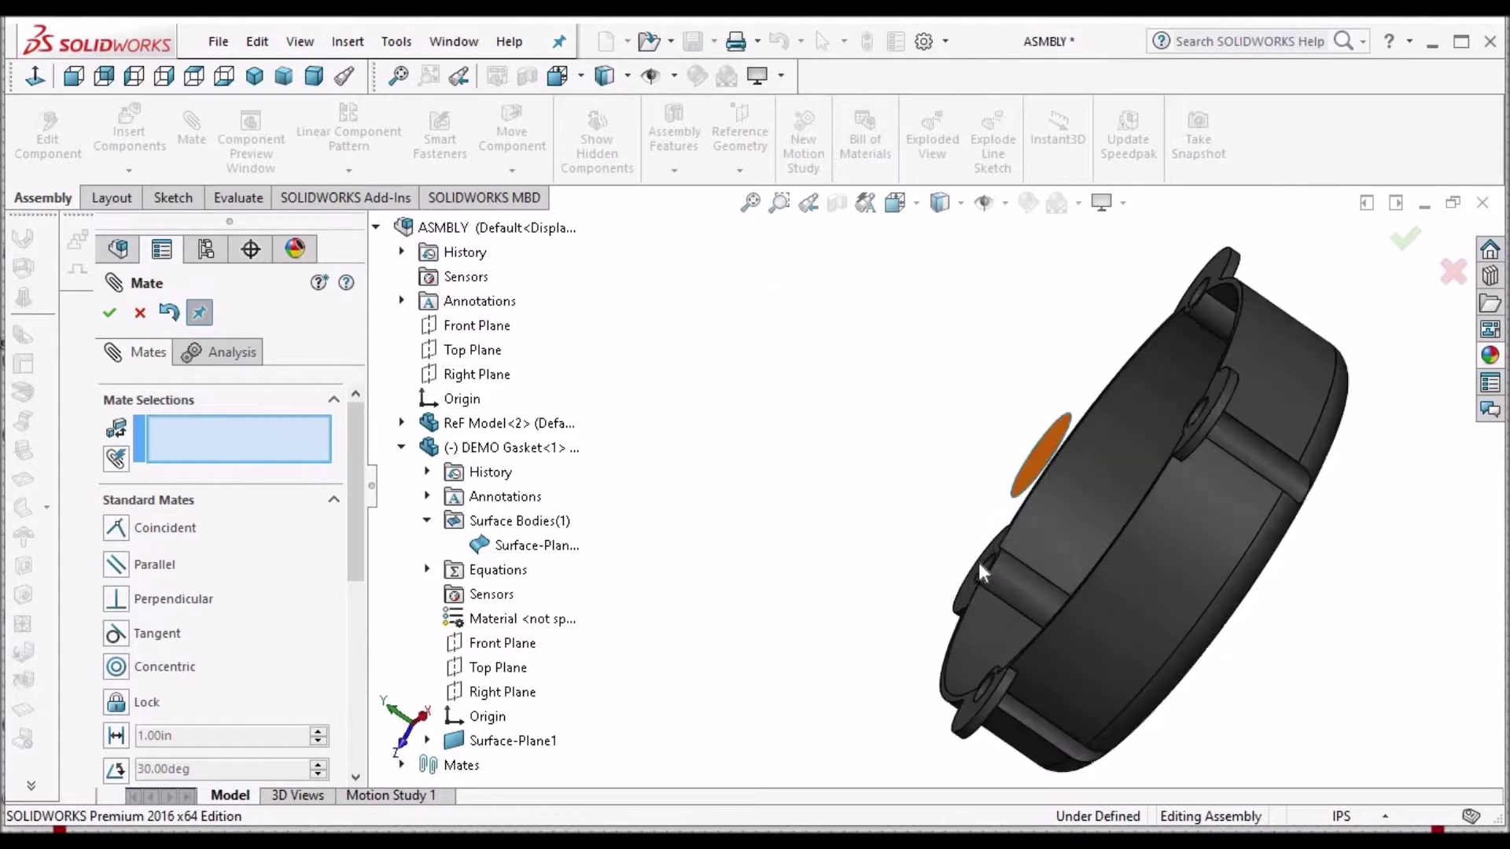
middle_drag(1130, 604, 986, 639)
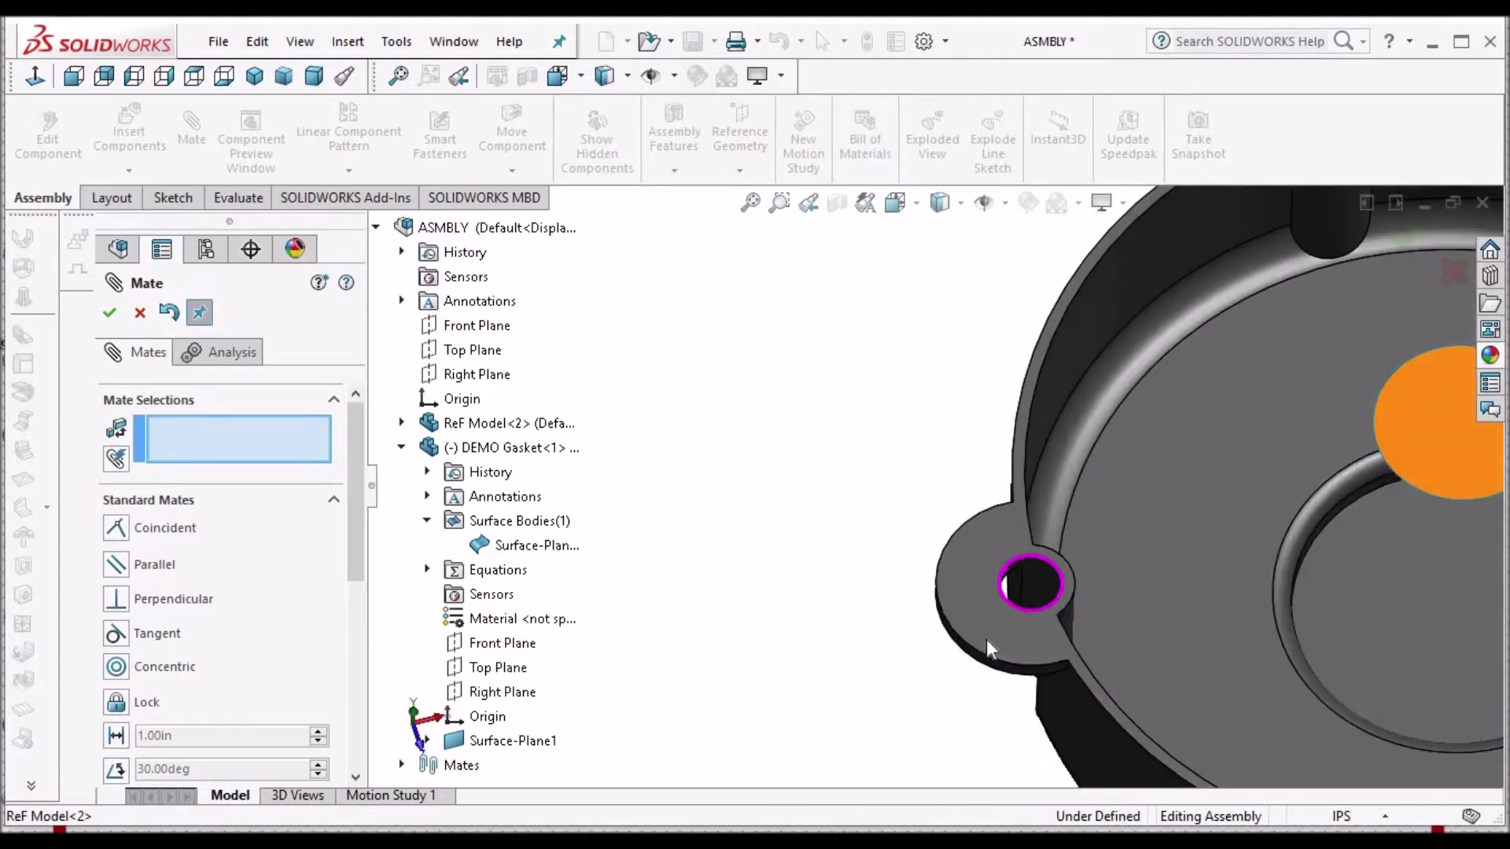
click(986, 639)
scroll(1063, 610, up, 3)
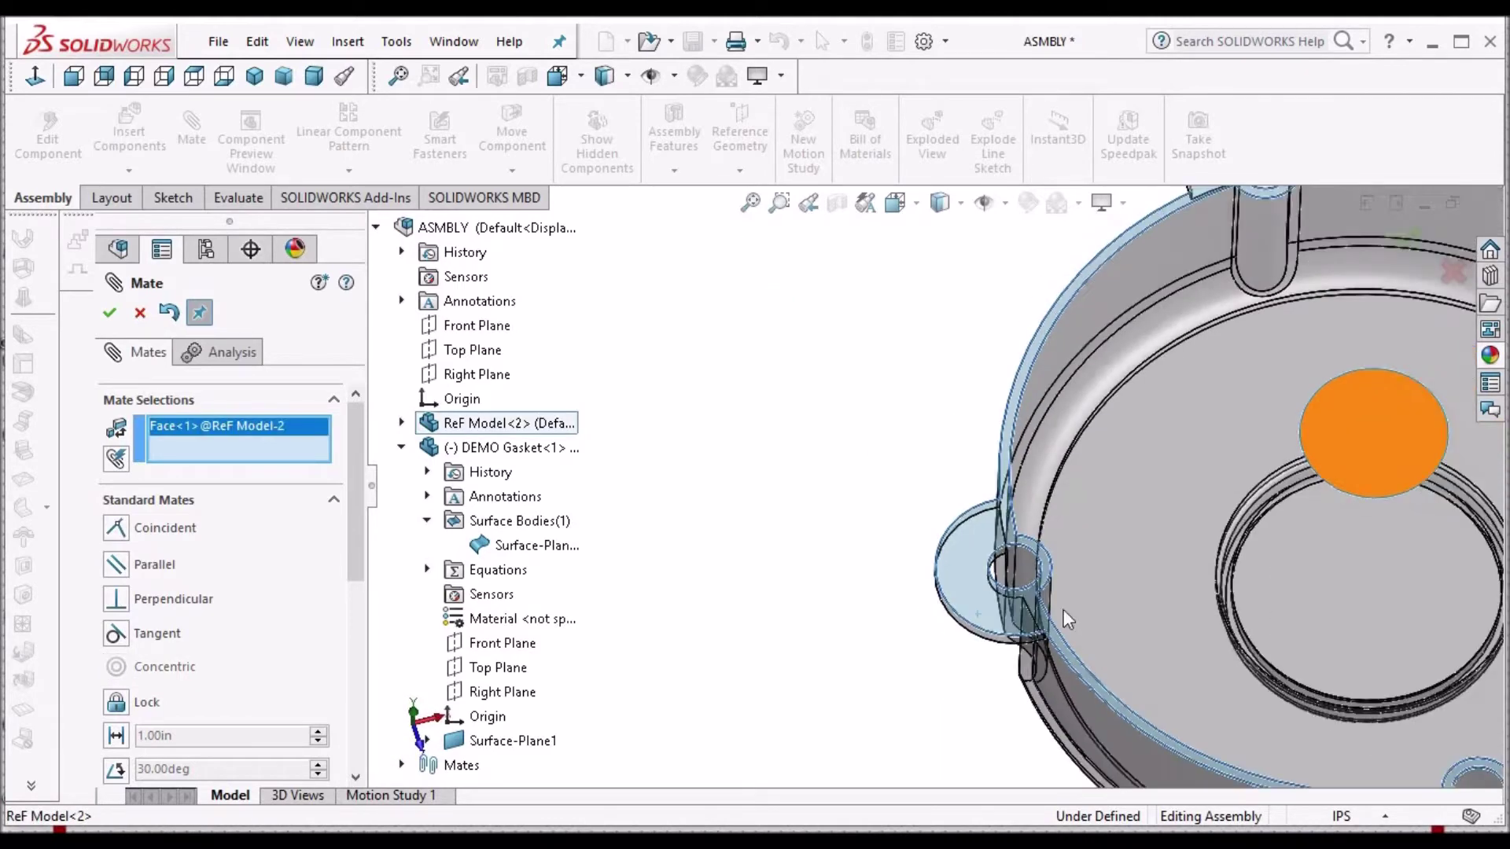
middle_drag(1138, 510, 1247, 433)
scroll(1063, 437, down, 6)
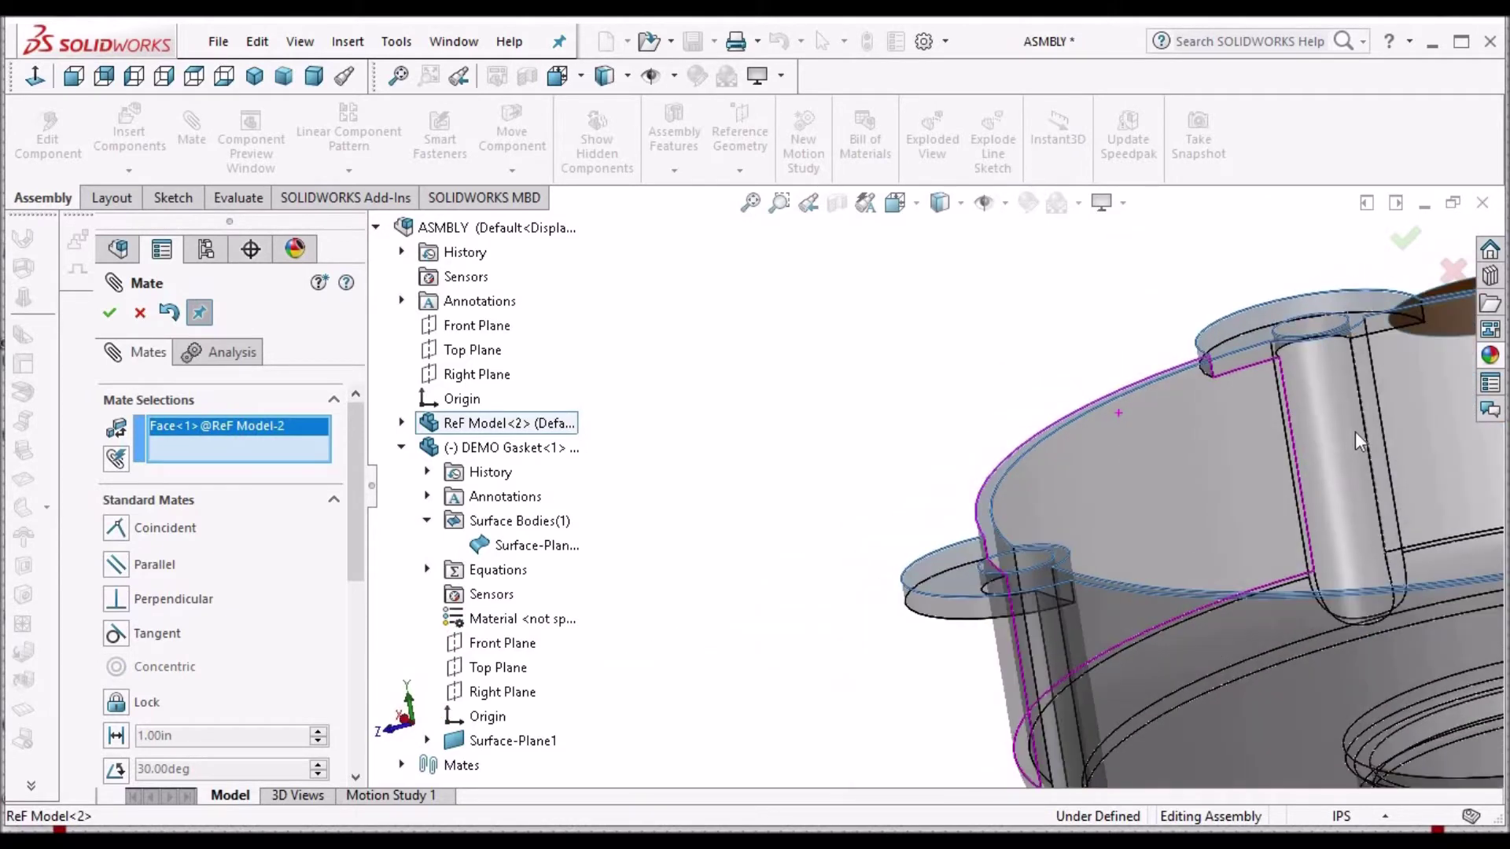
scroll(1233, 423, up, 3)
middle_drag(1242, 381, 903, 459)
scroll(903, 459, up, 2)
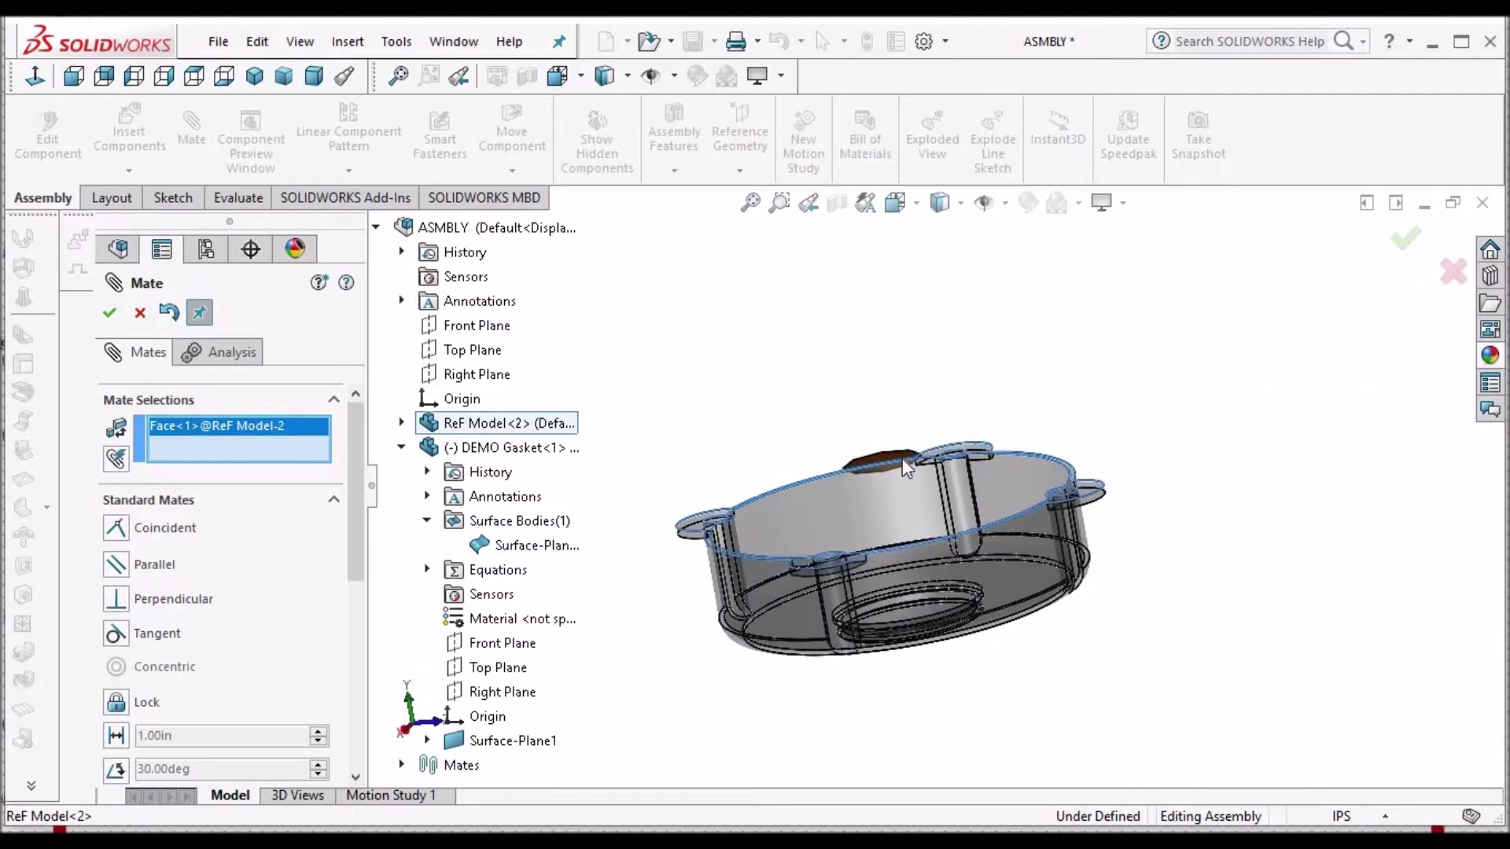
scroll(883, 472, down, 4)
scroll(882, 449, down, 4)
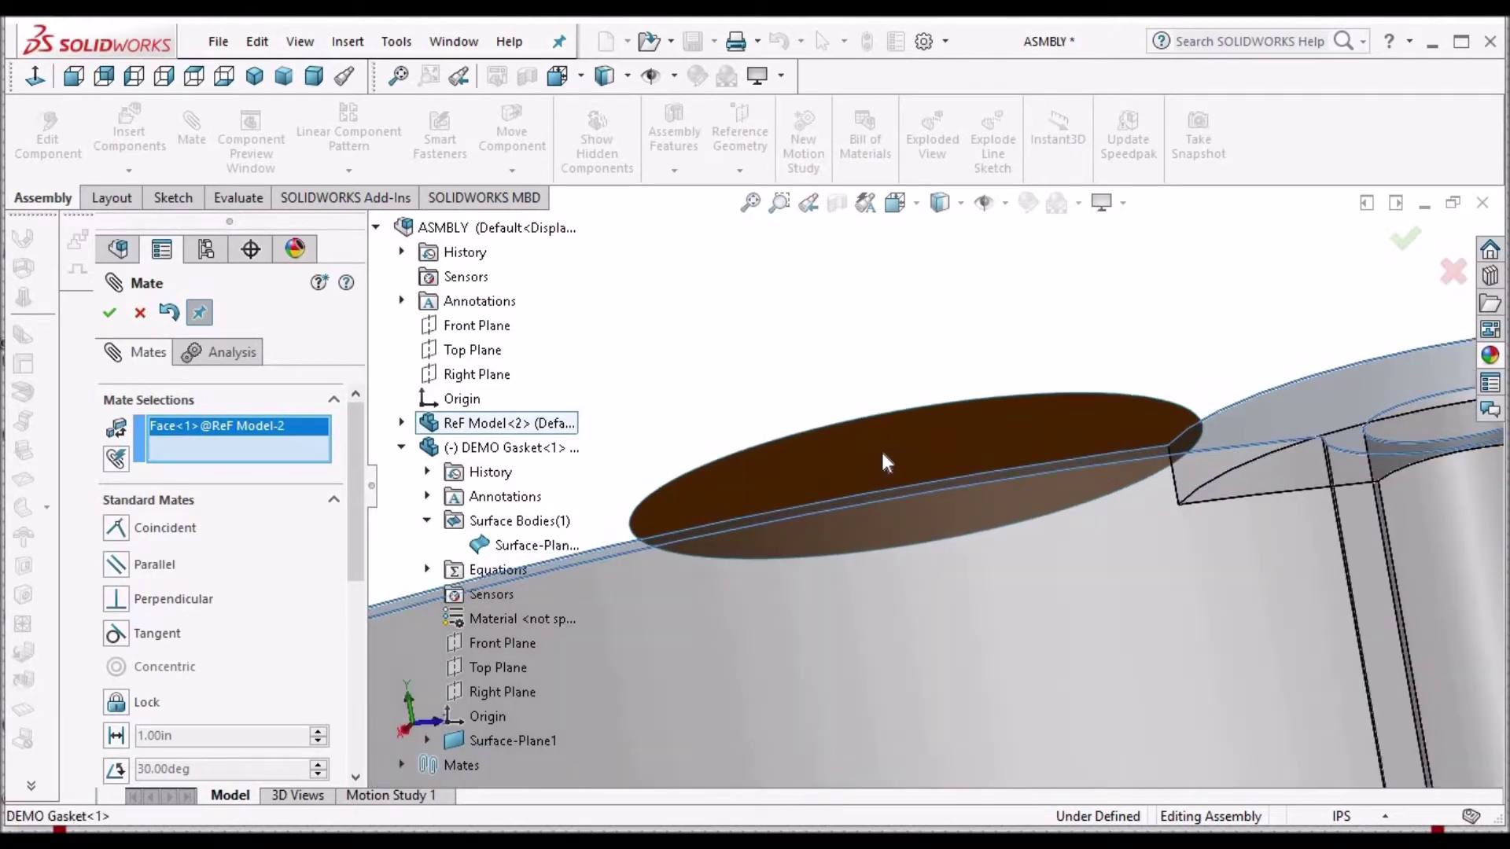
click(882, 448)
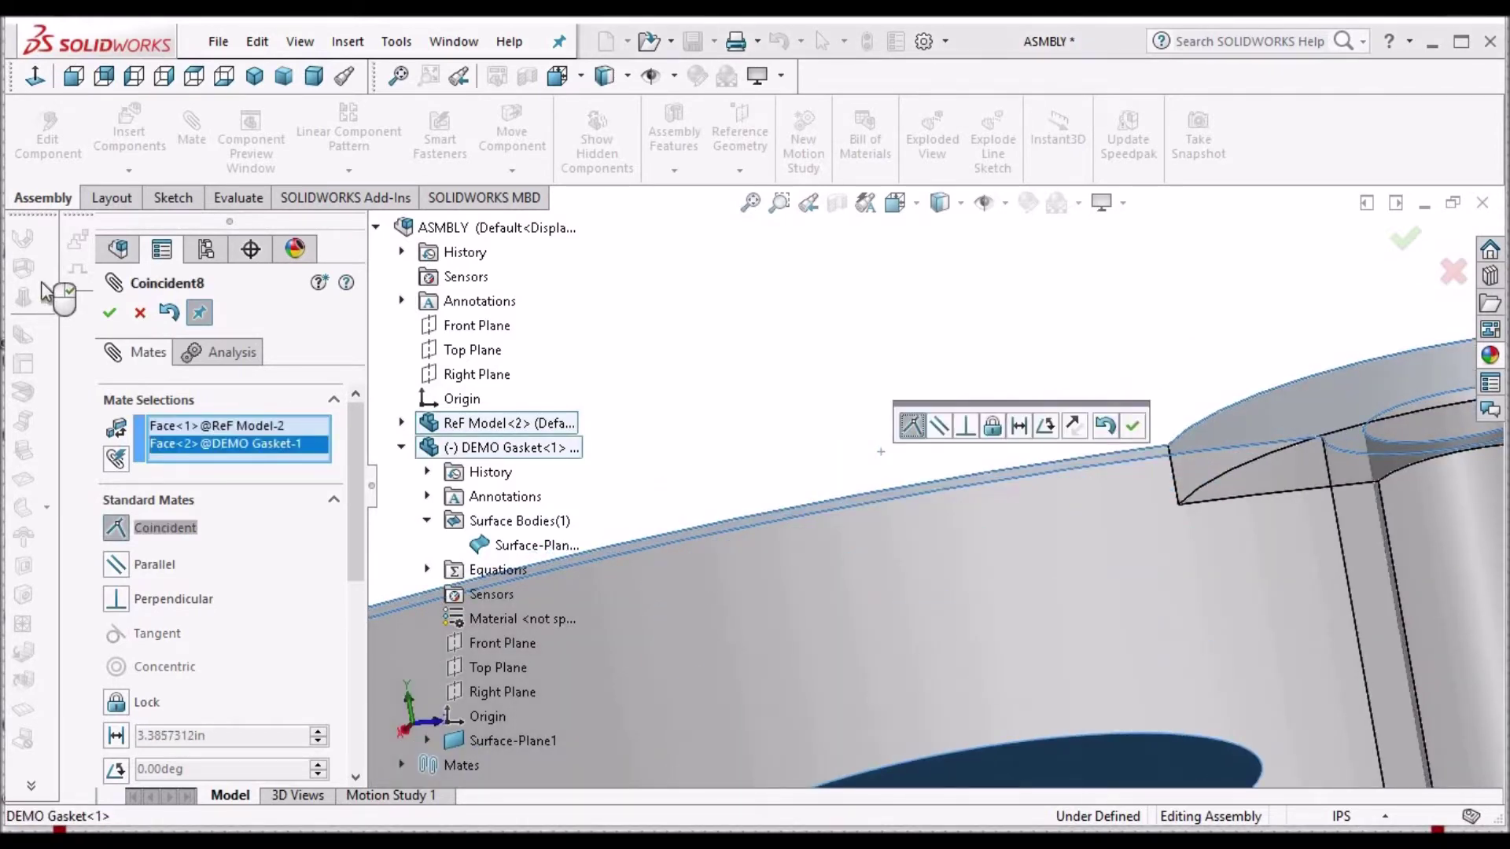
click(114, 313)
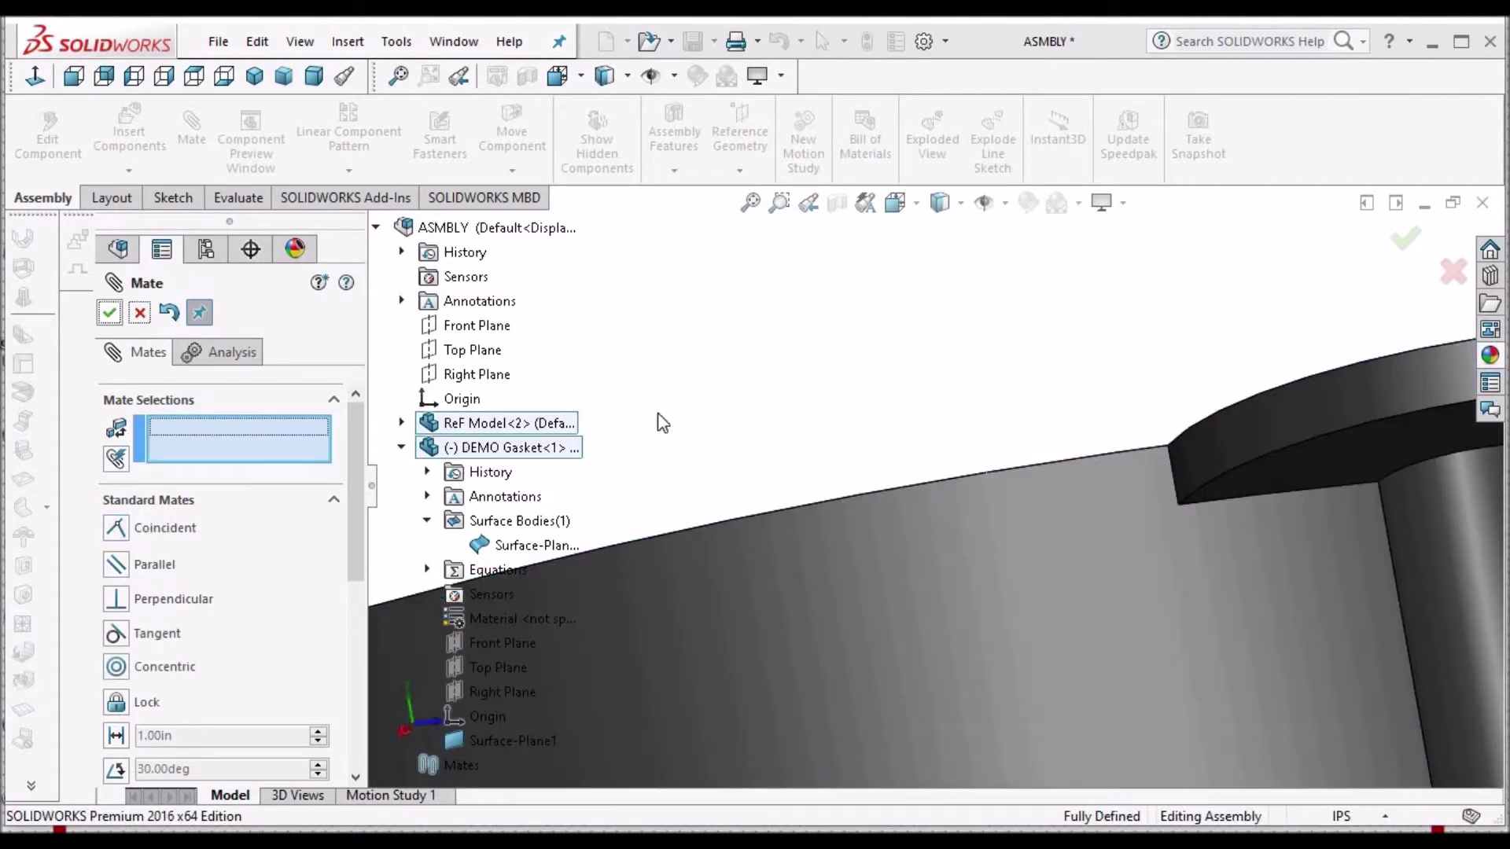
key(Escape)
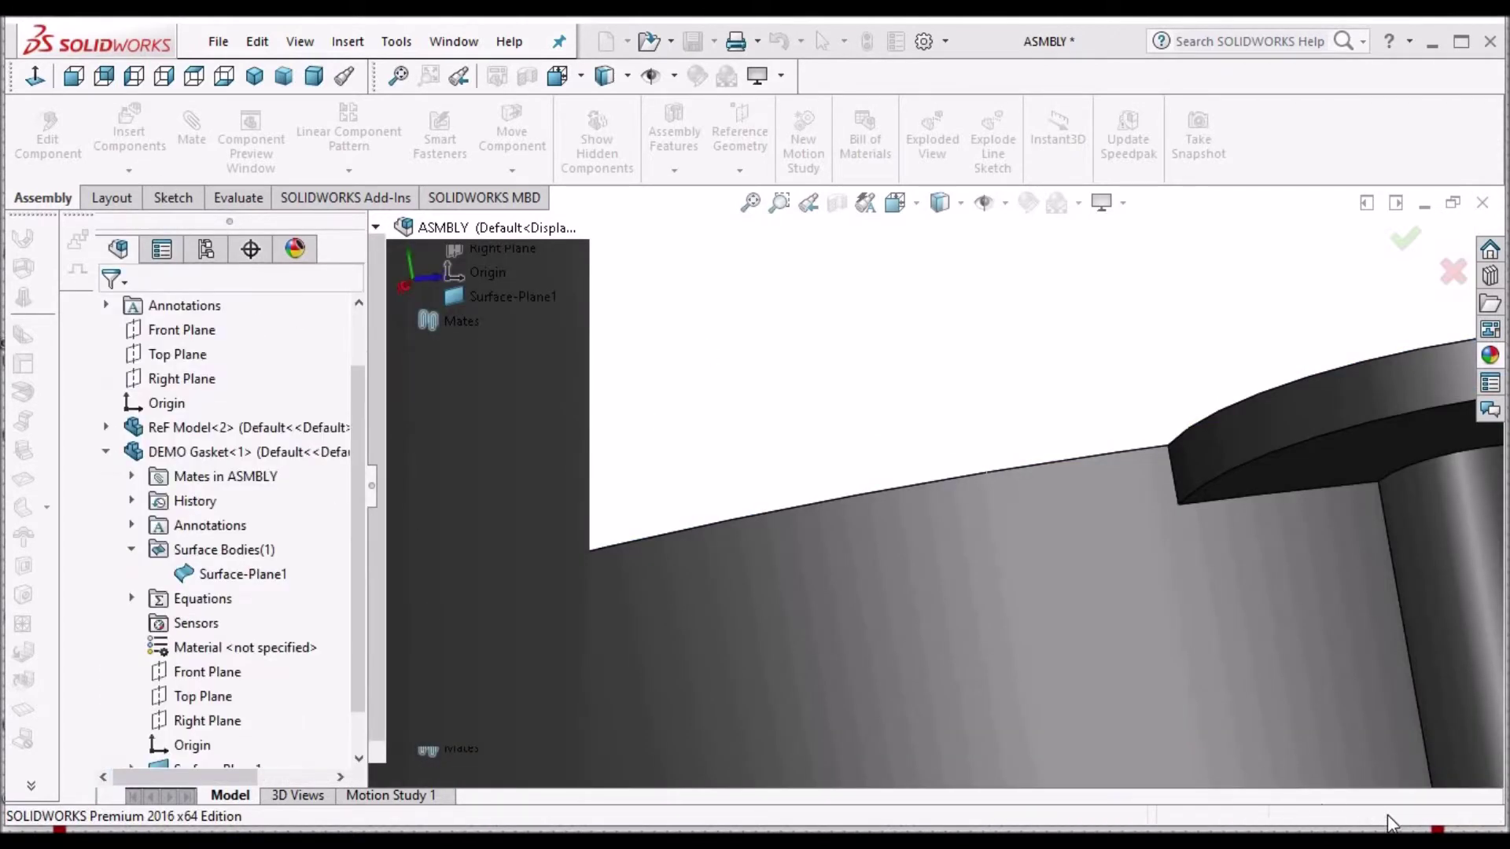
Set the assembly's document units to MMGS (millimeter, gram, second).
click(1386, 818)
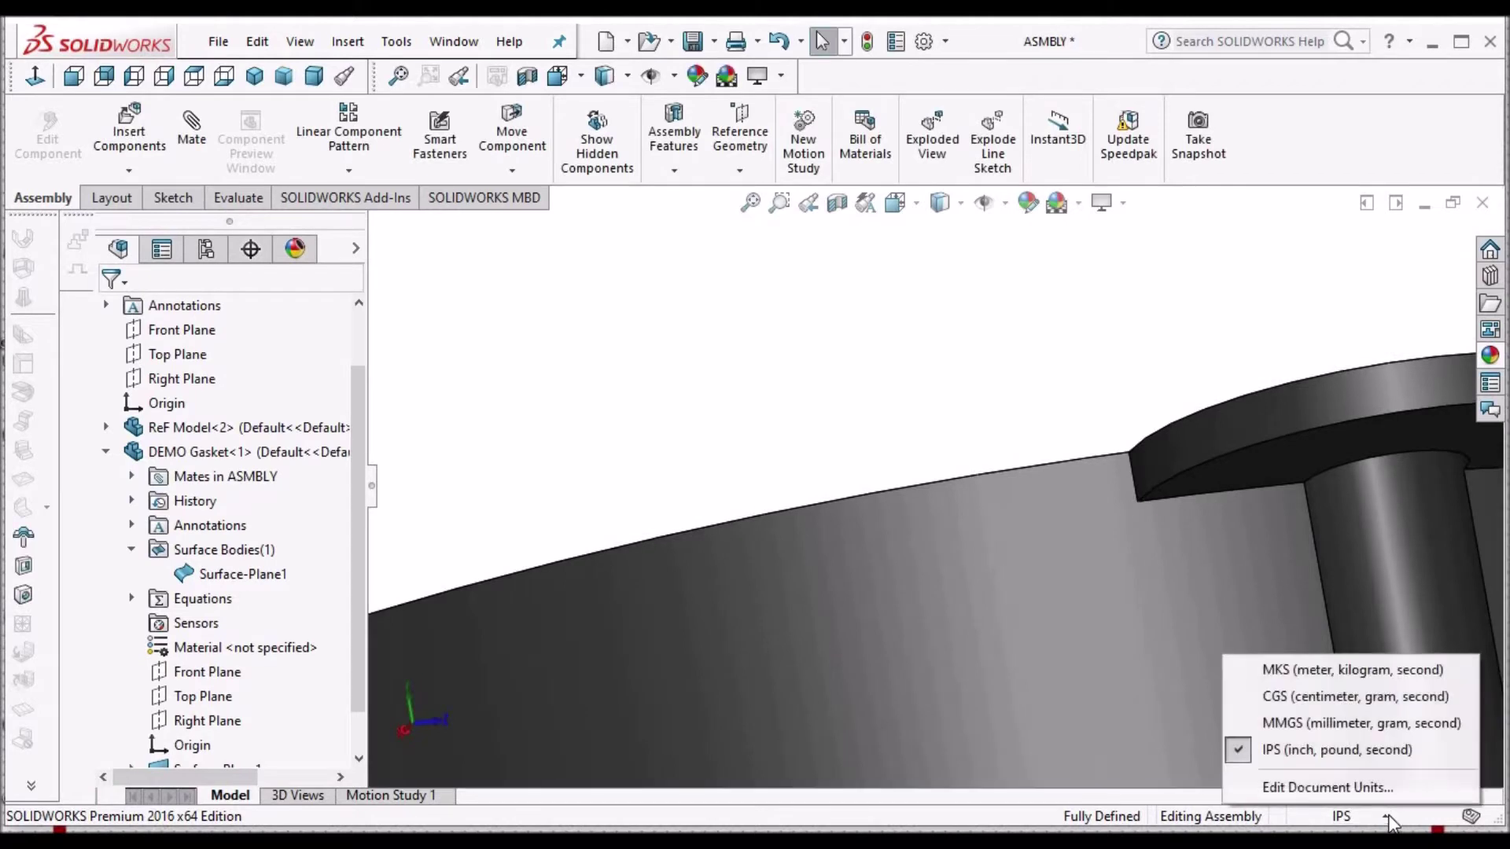
click(1363, 723)
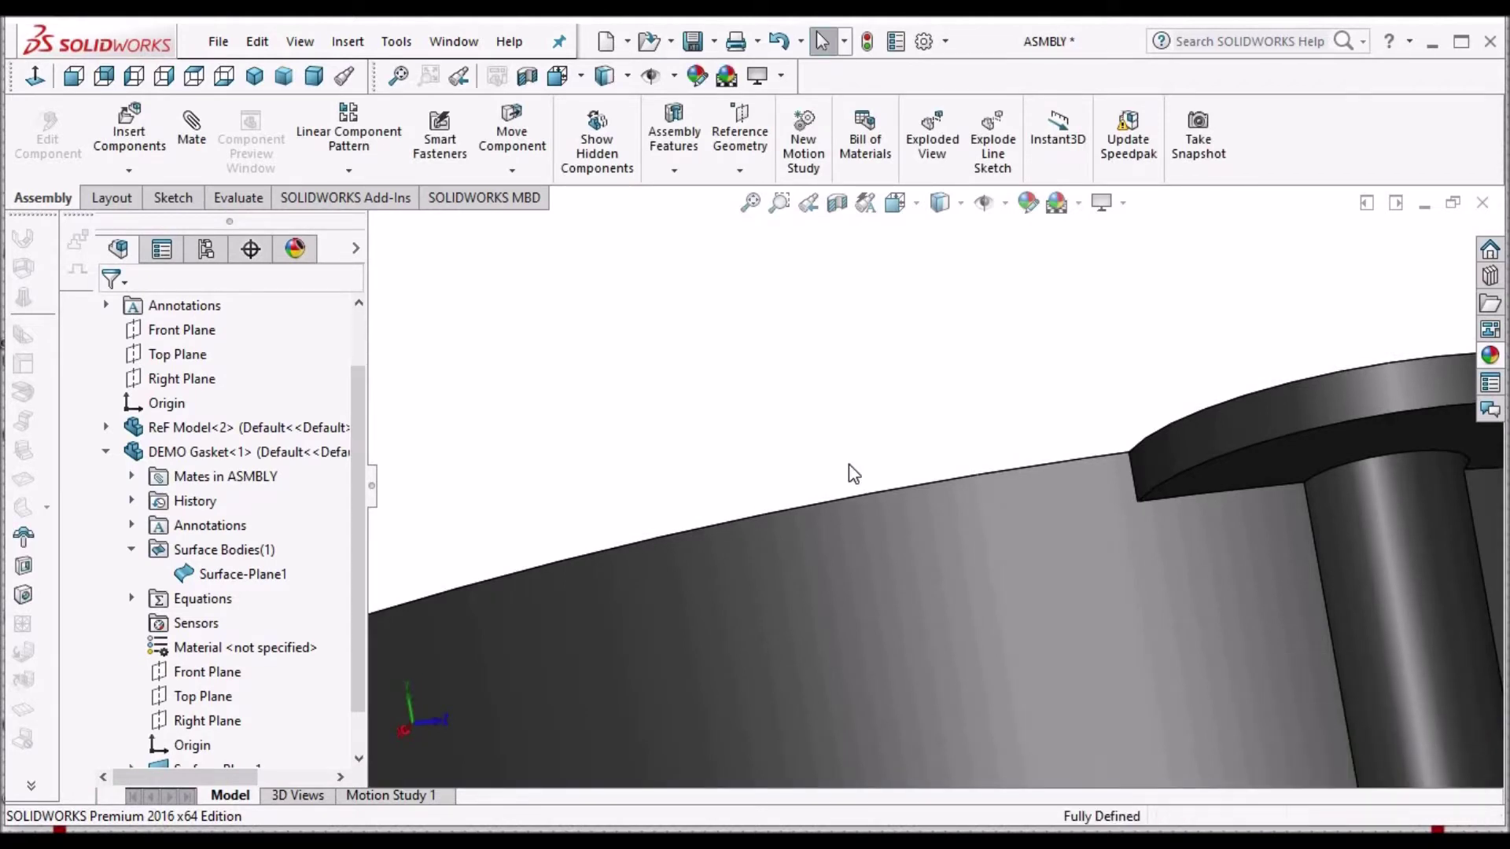
scroll(854, 472, up, 3)
middle_drag(857, 562, 870, 640)
scroll(867, 424, up, 6)
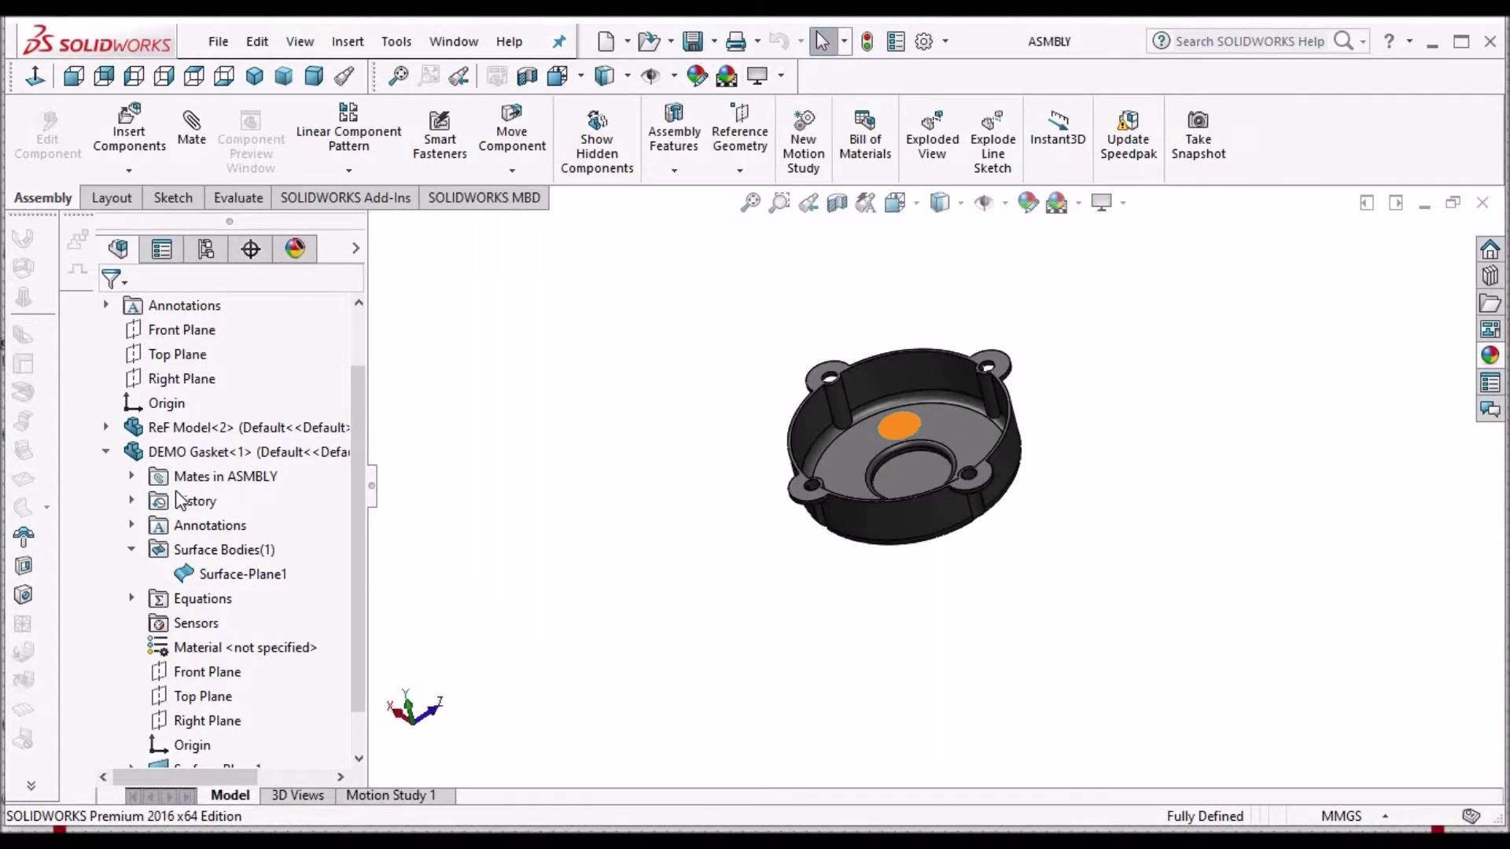
Open Sketch1 under the DEMO Gasket's Surface-Plane1 for editing within the assembly.
click(107, 453)
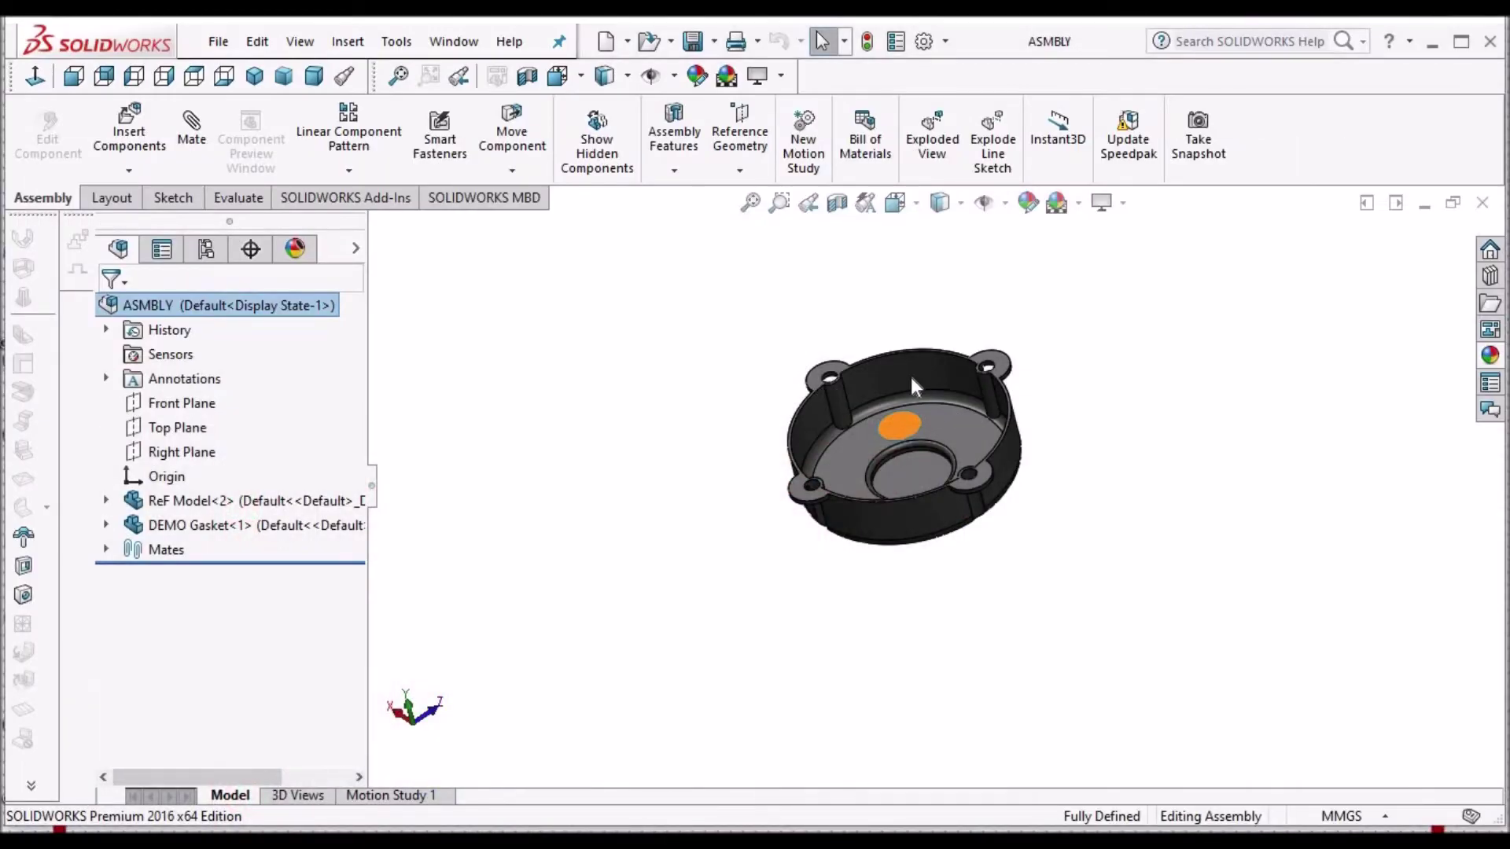
scroll(903, 395, down, 3)
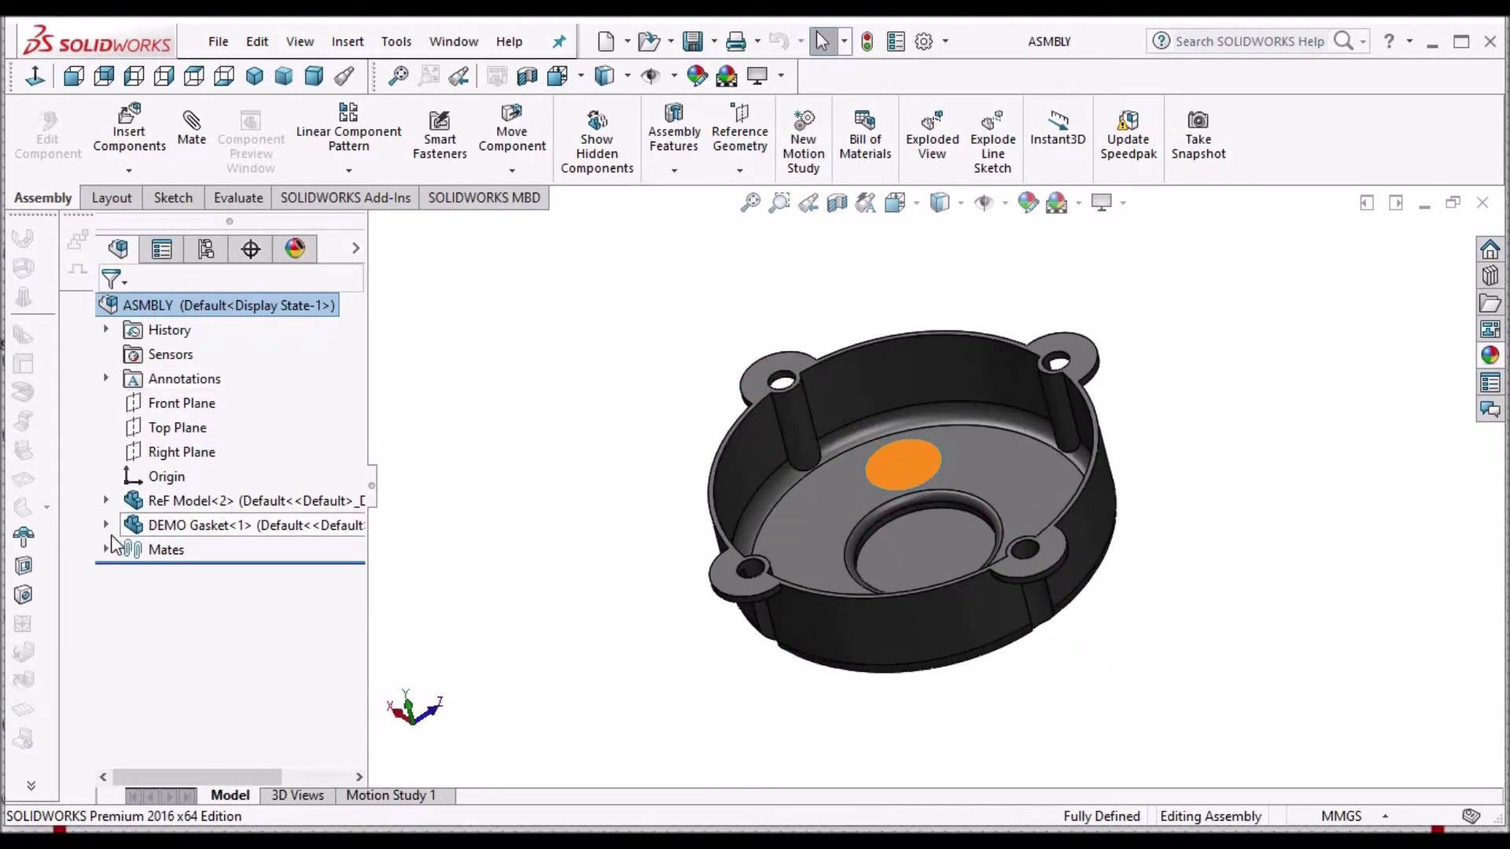
click(107, 526)
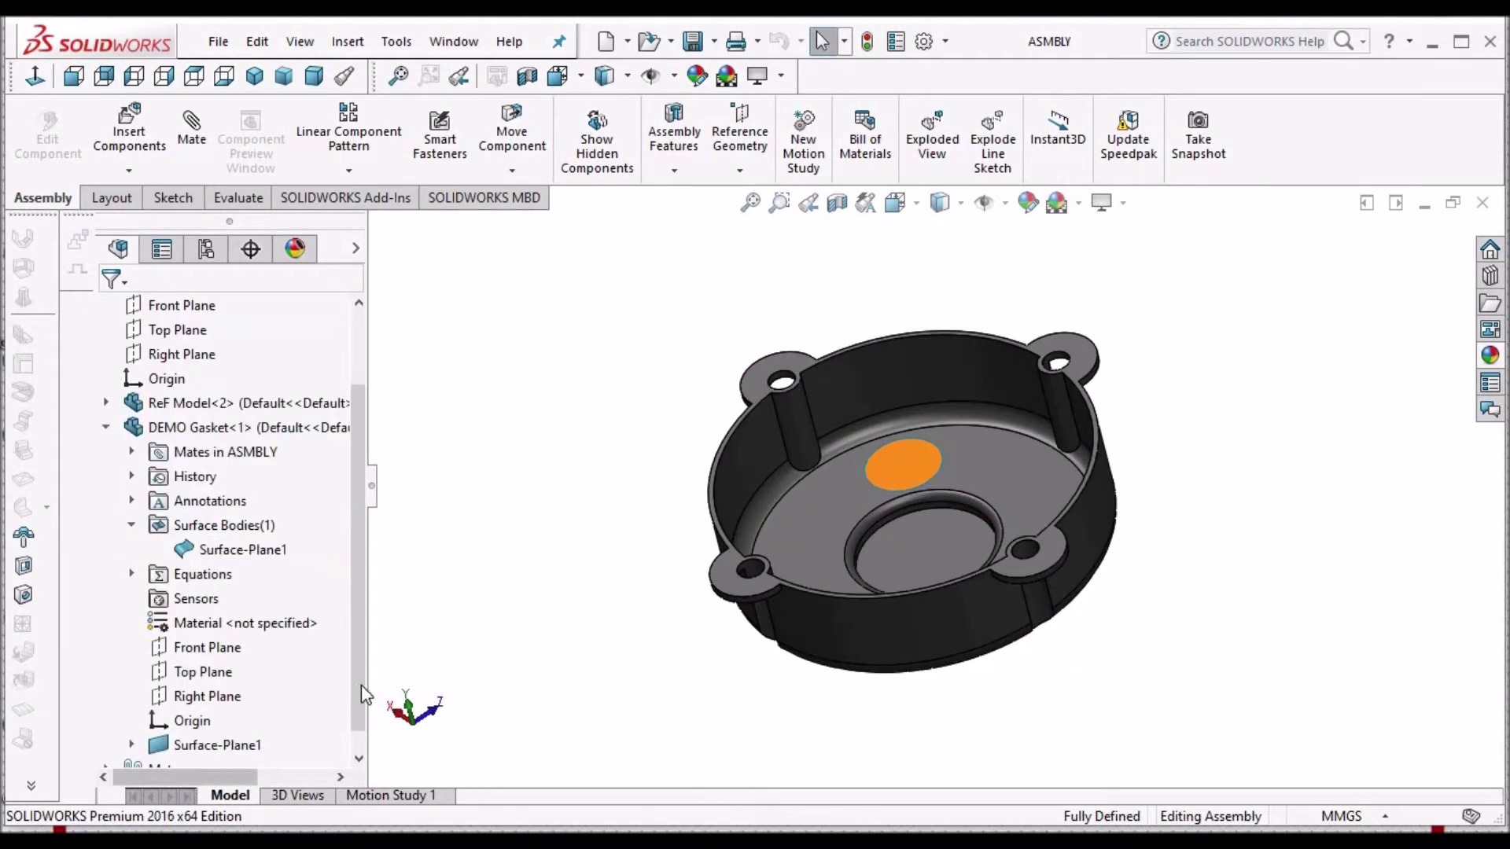
click(362, 760)
click(131, 720)
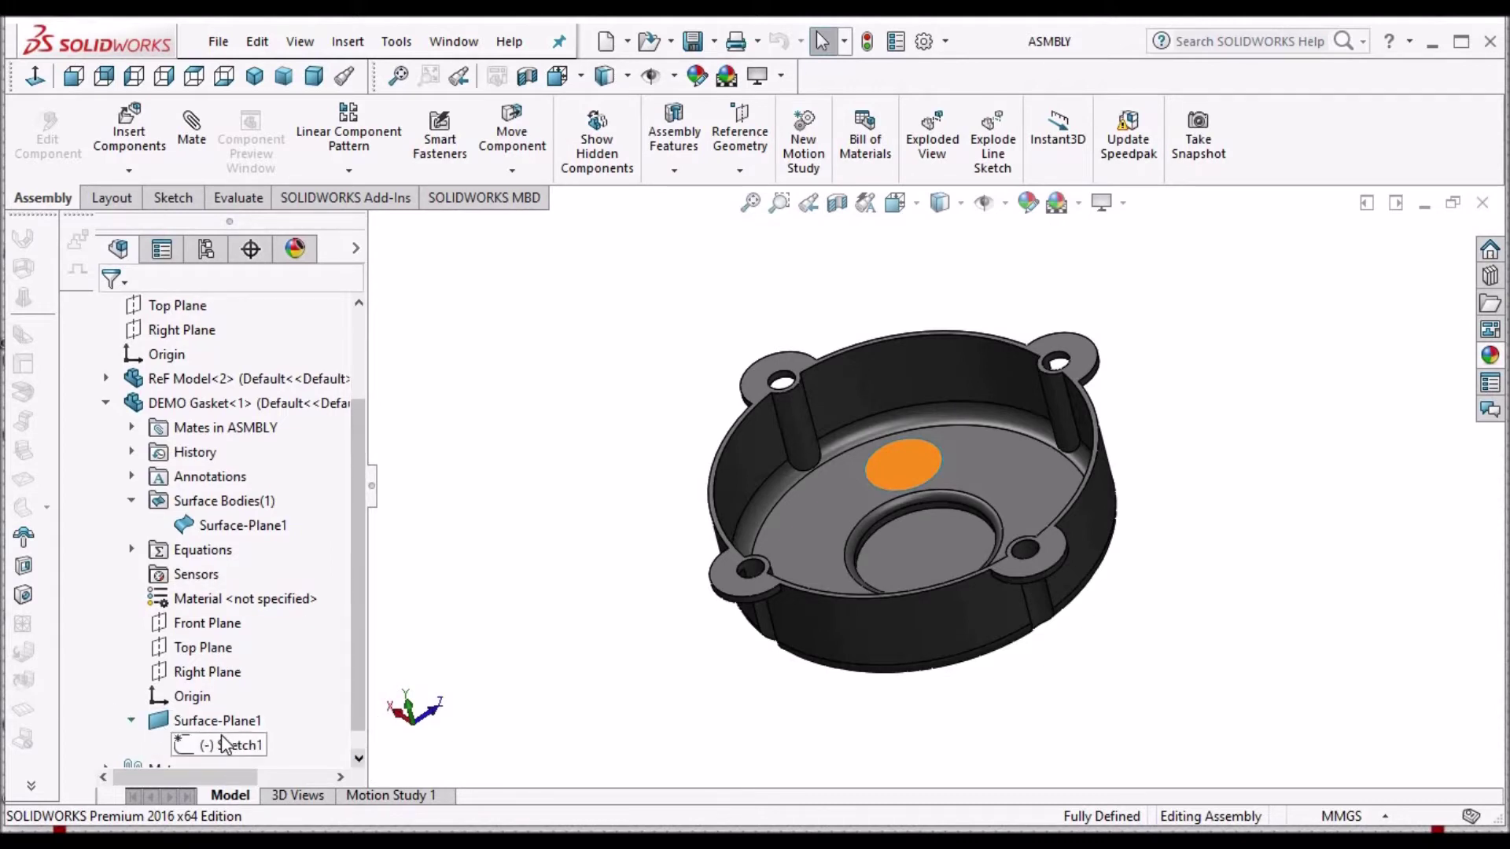
right_click(221, 736)
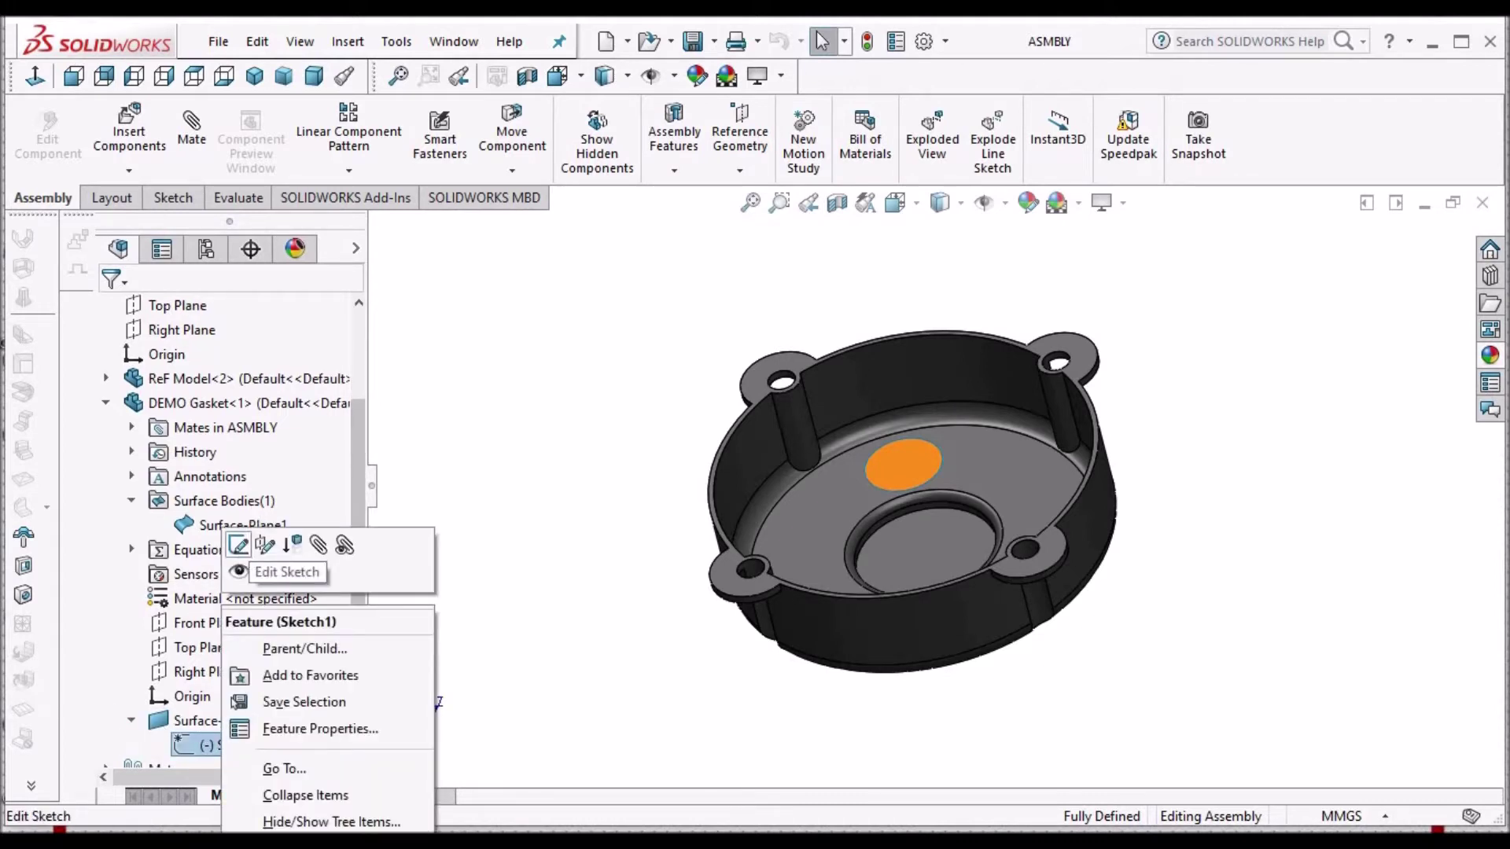
click(238, 545)
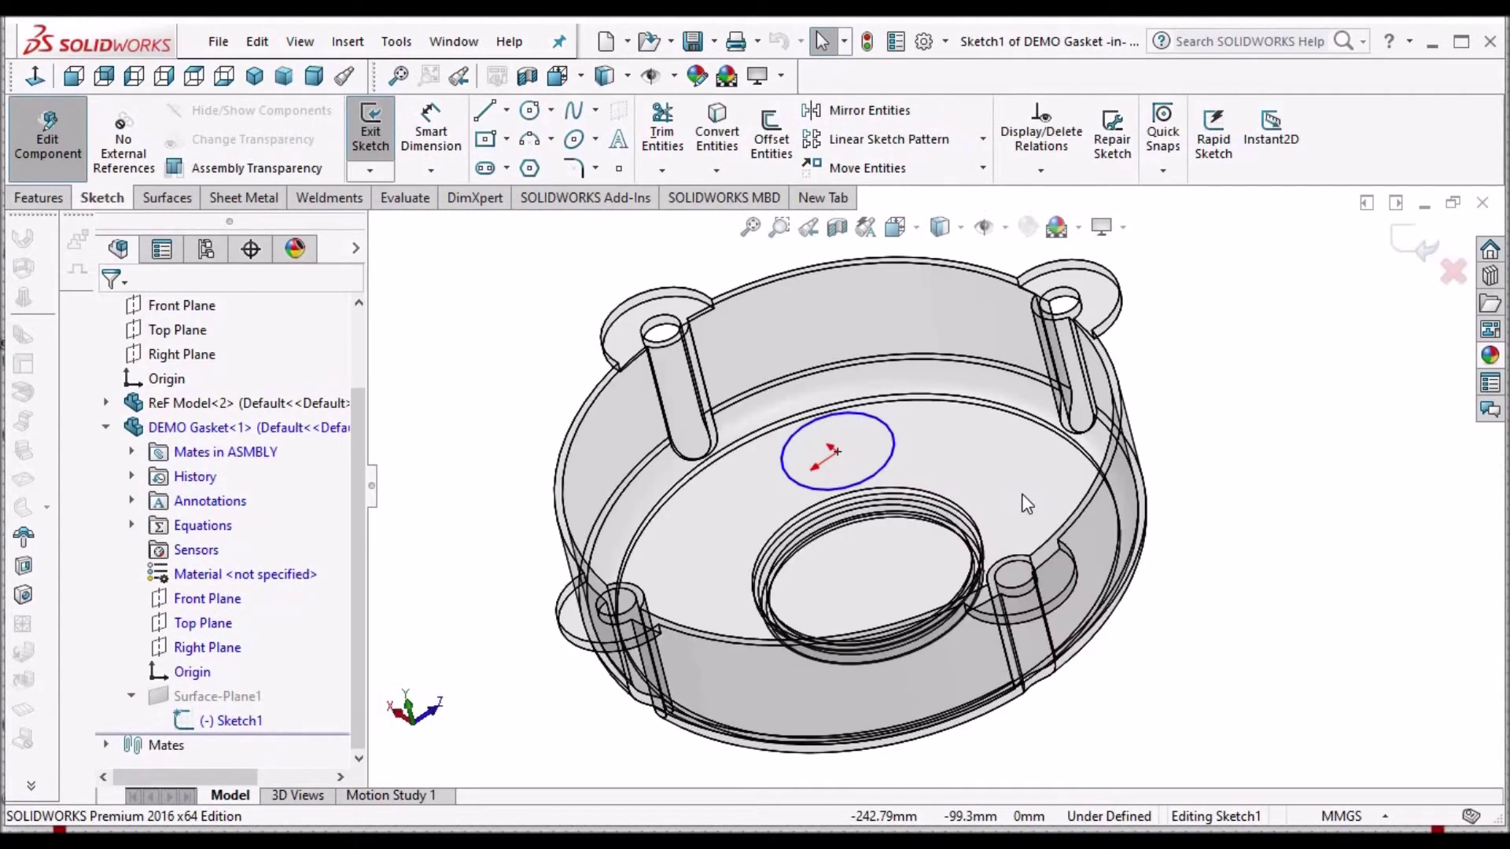
Delete the existing circle from the gasket sketch.
scroll(876, 435, up, 2)
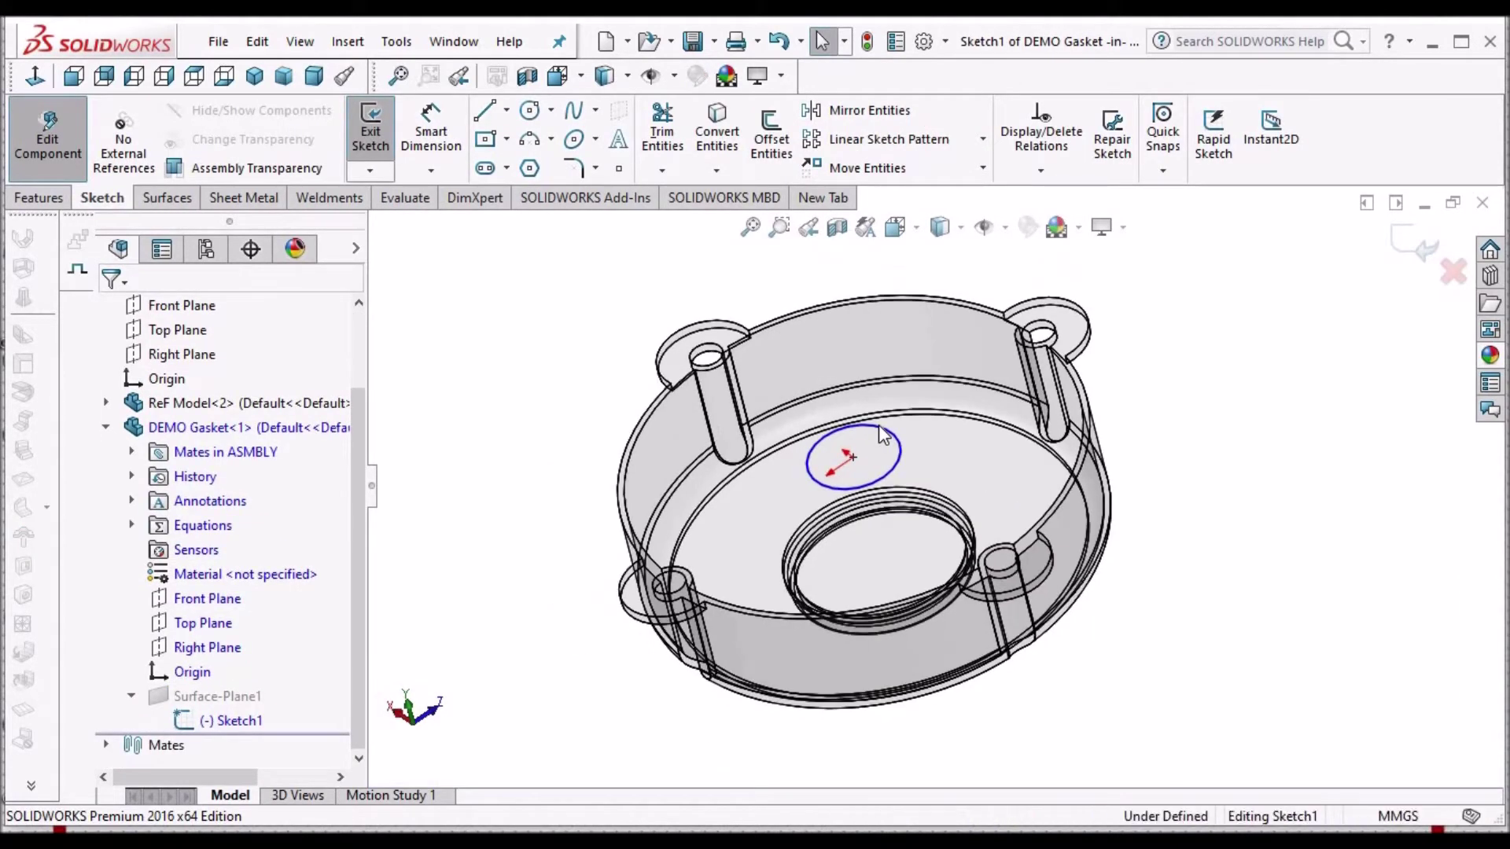
click(879, 424)
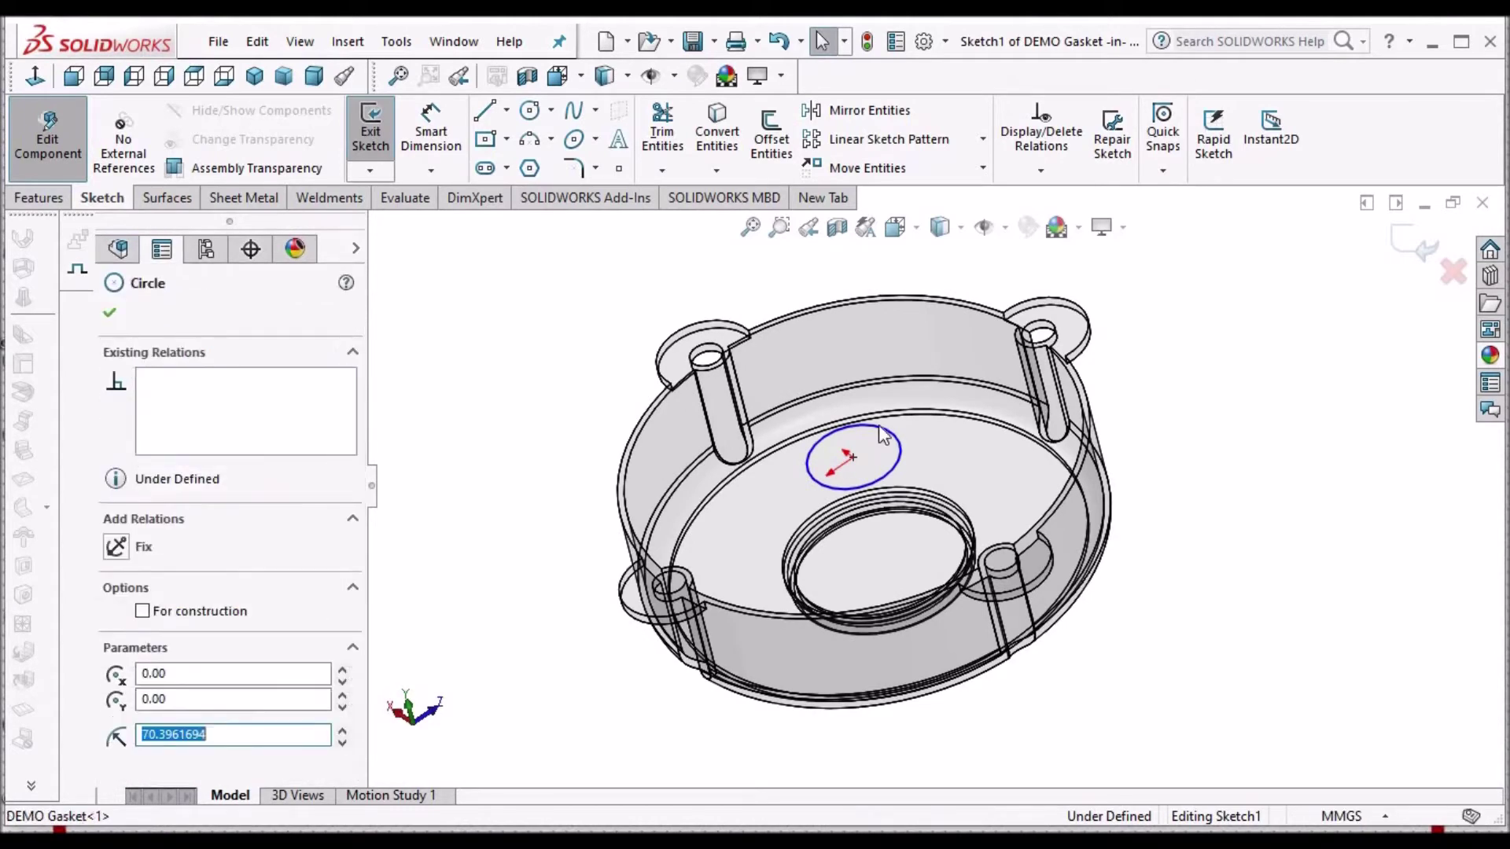
key(Delete)
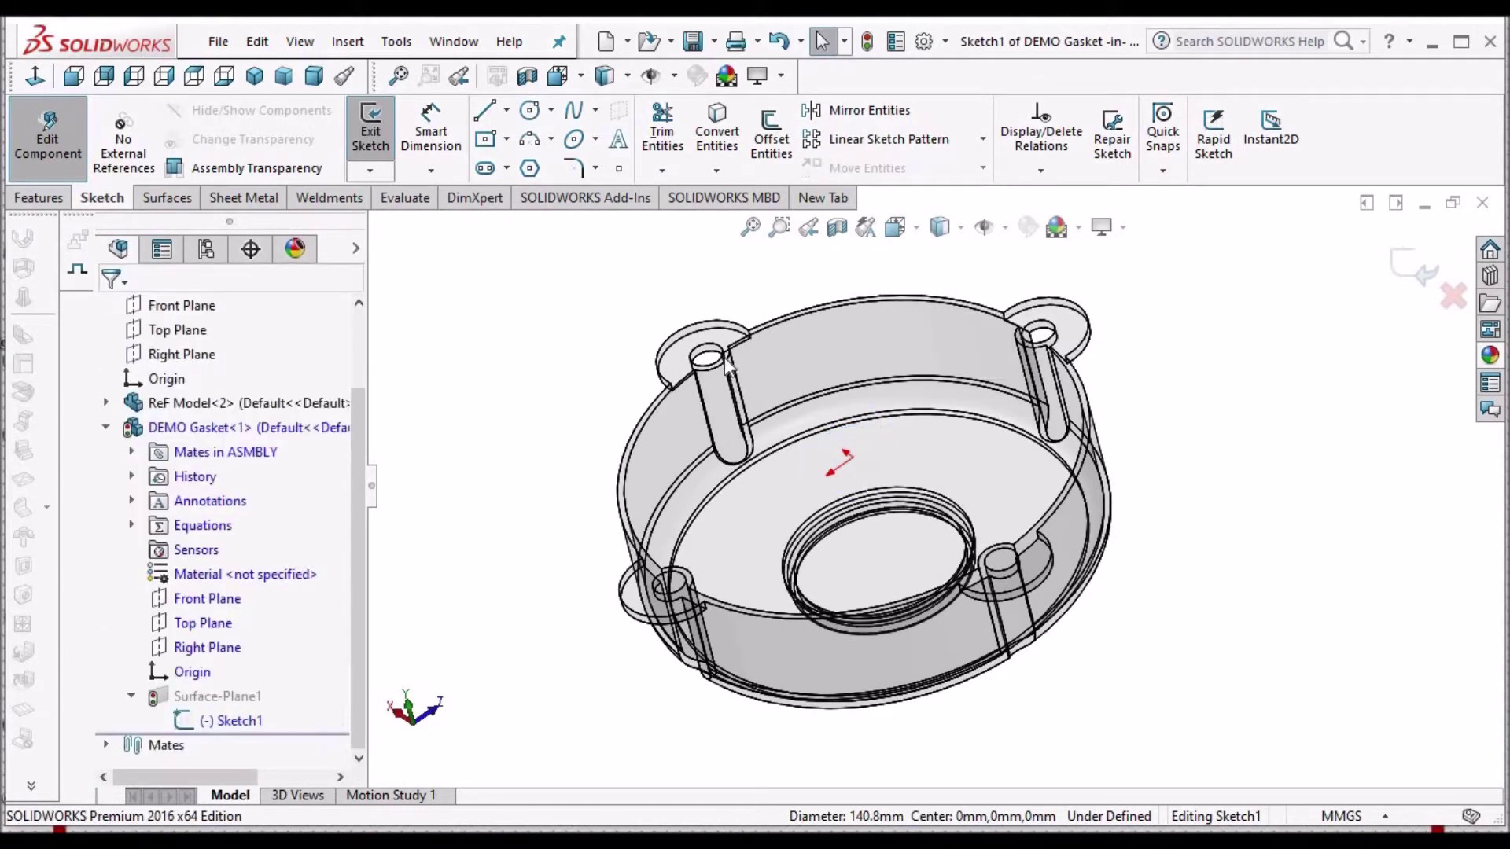
Convert the cover's rim face into gasket sketch entities to capture its outer outline.
scroll(716, 374, down, 5)
click(706, 370)
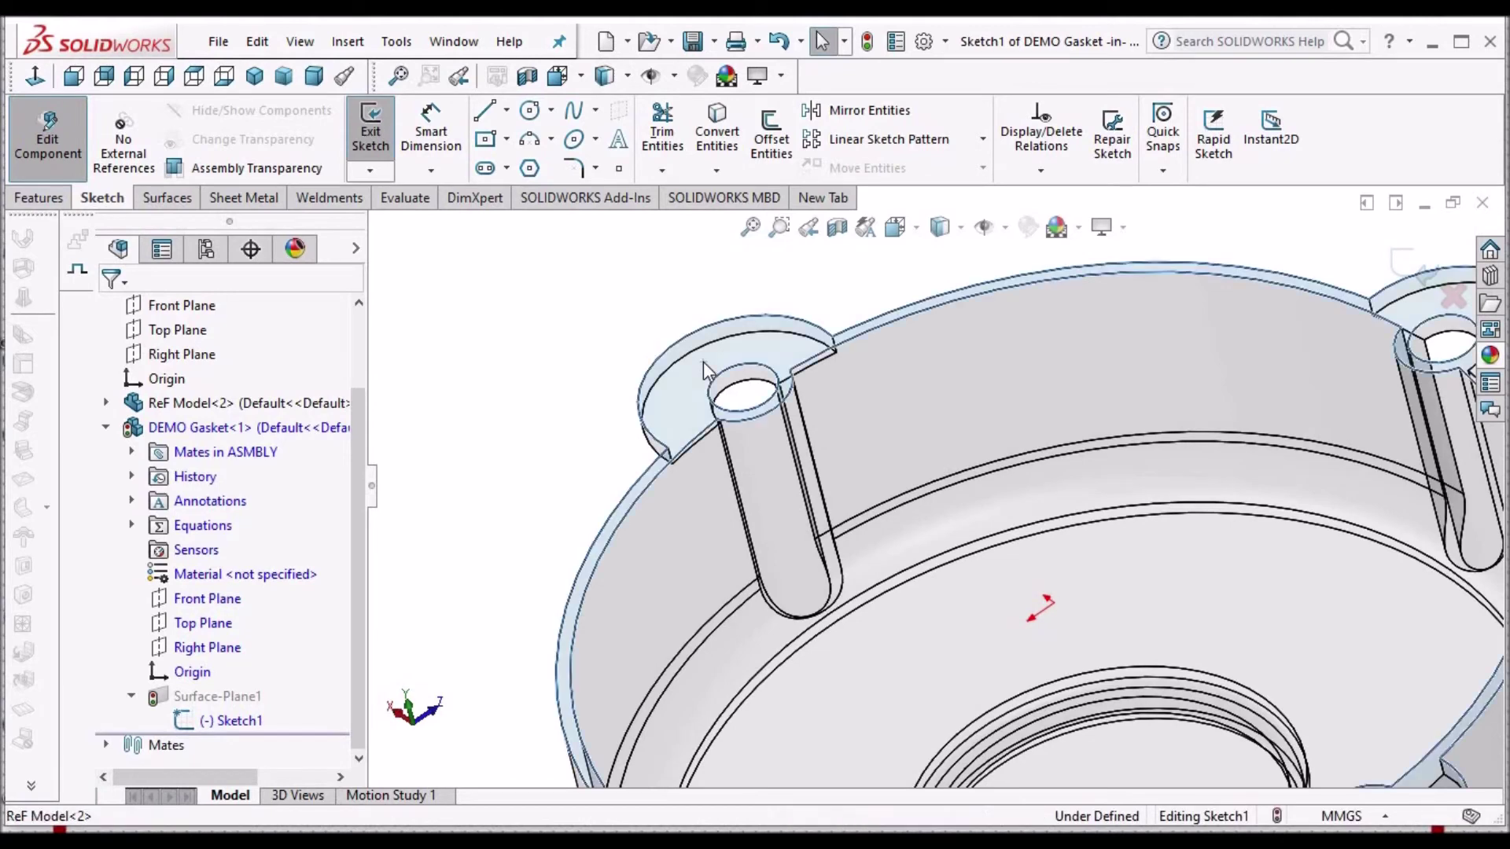
click(718, 129)
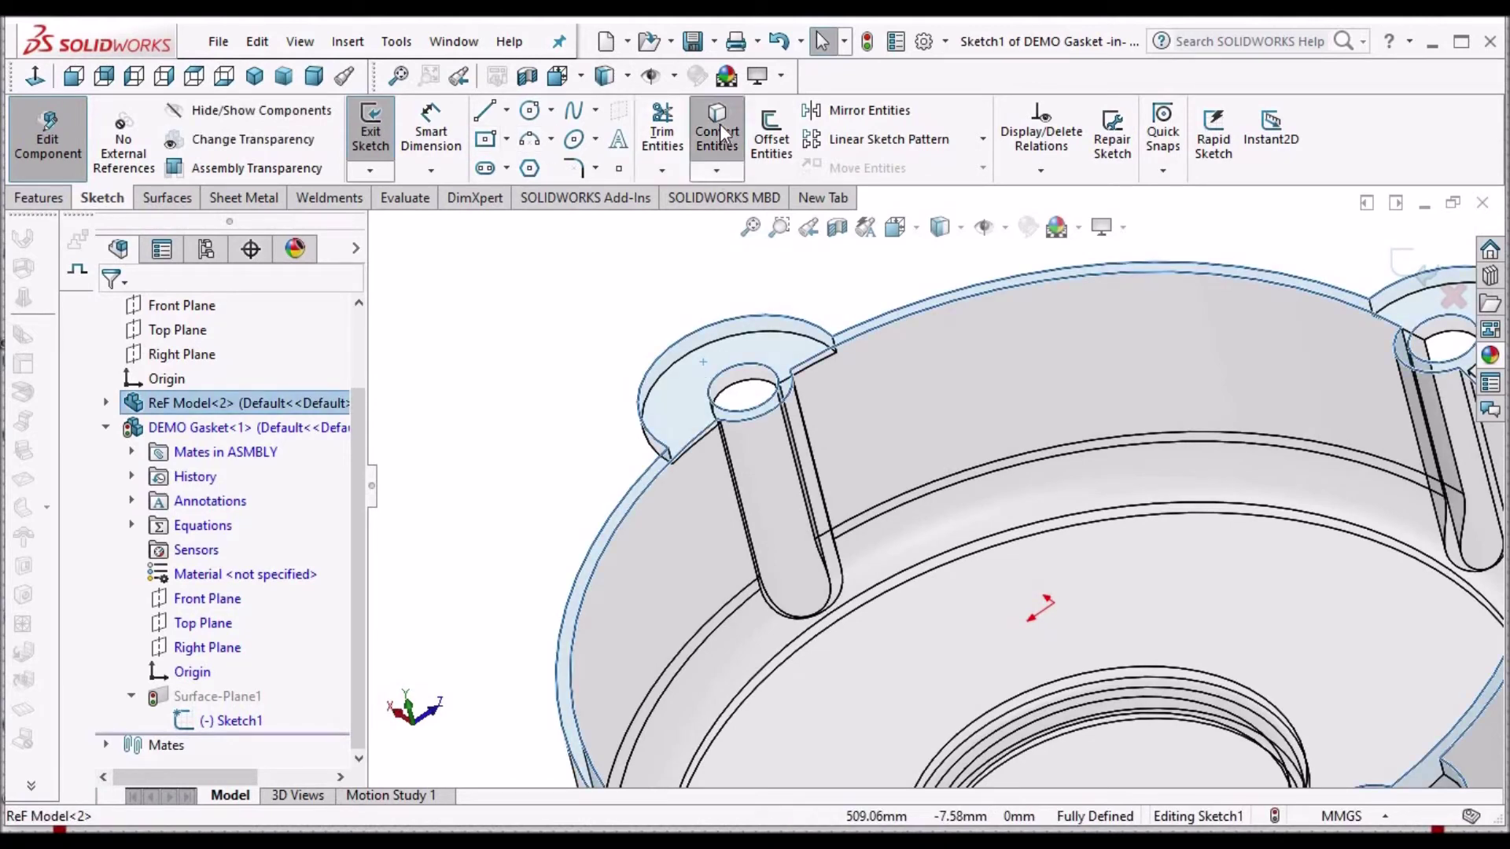
Convert the rim face again with Select chain and all its inner loops included, accepting the identical-contours warning.
scroll(815, 361, down, 3)
scroll(816, 360, down, 4)
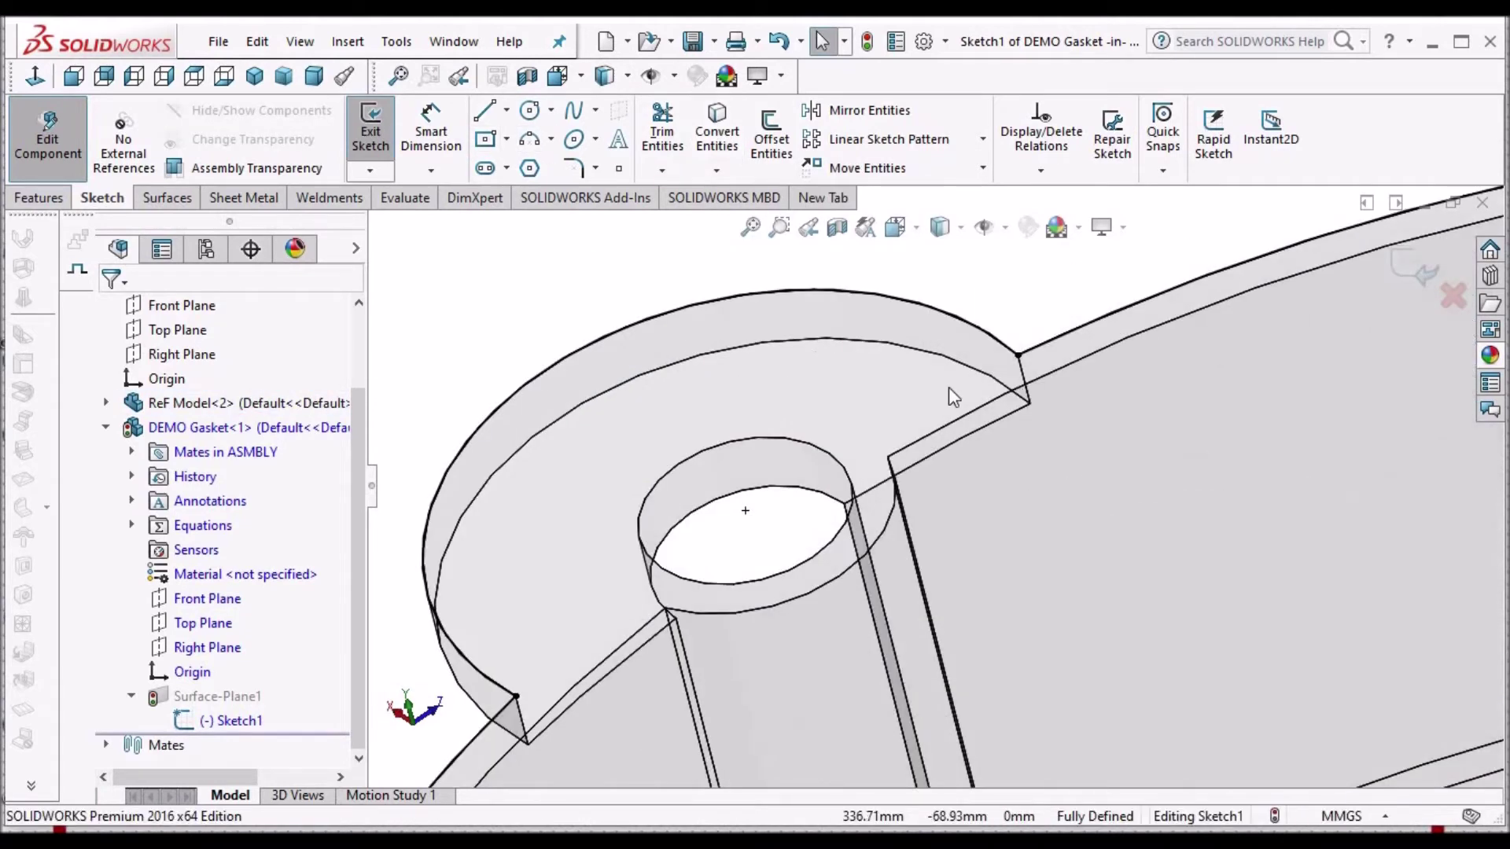
scroll(672, 613, up, 2)
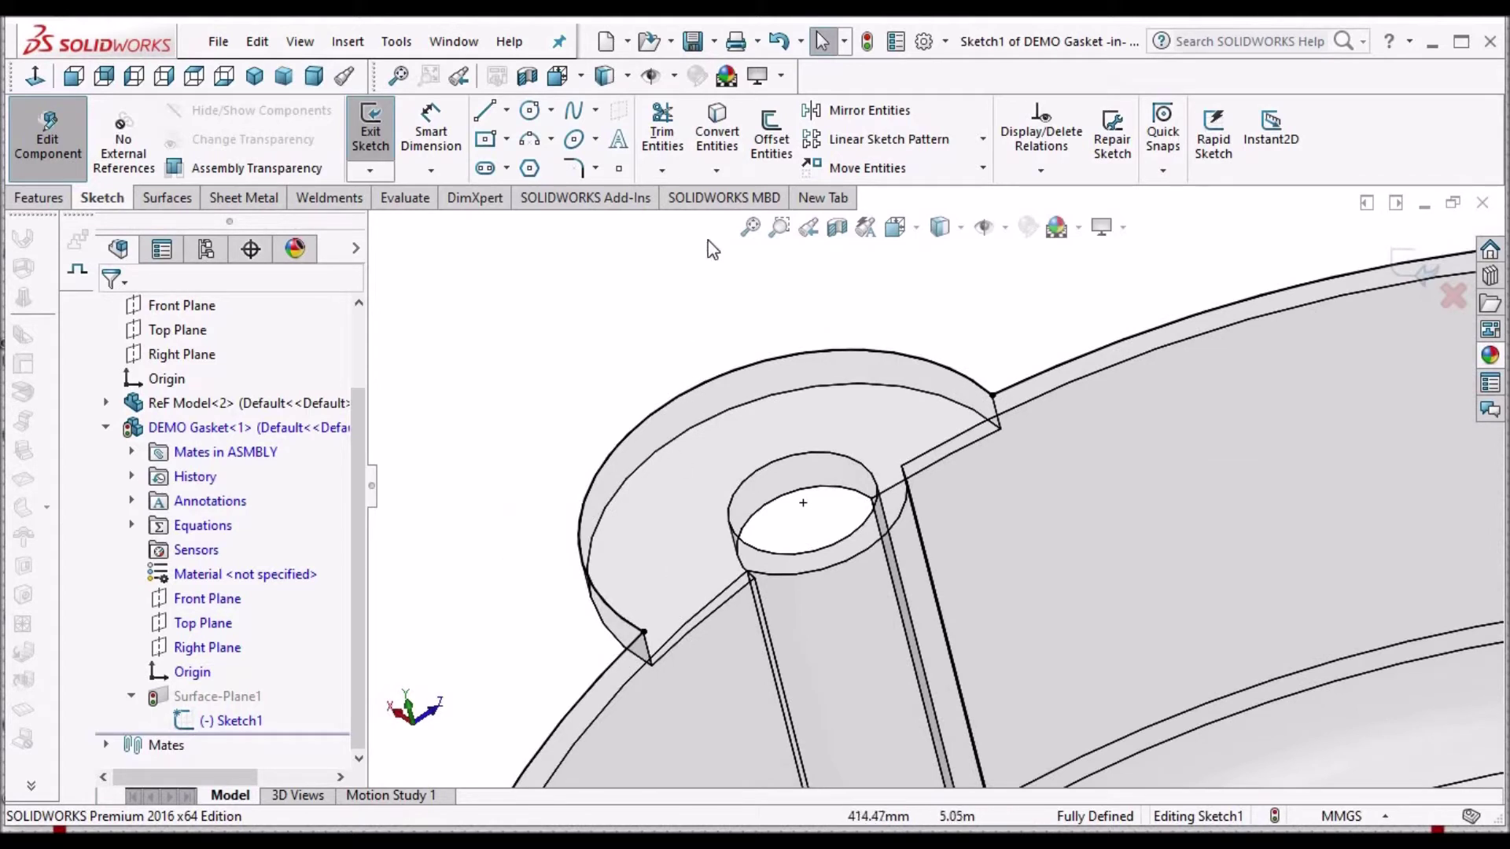
click(720, 120)
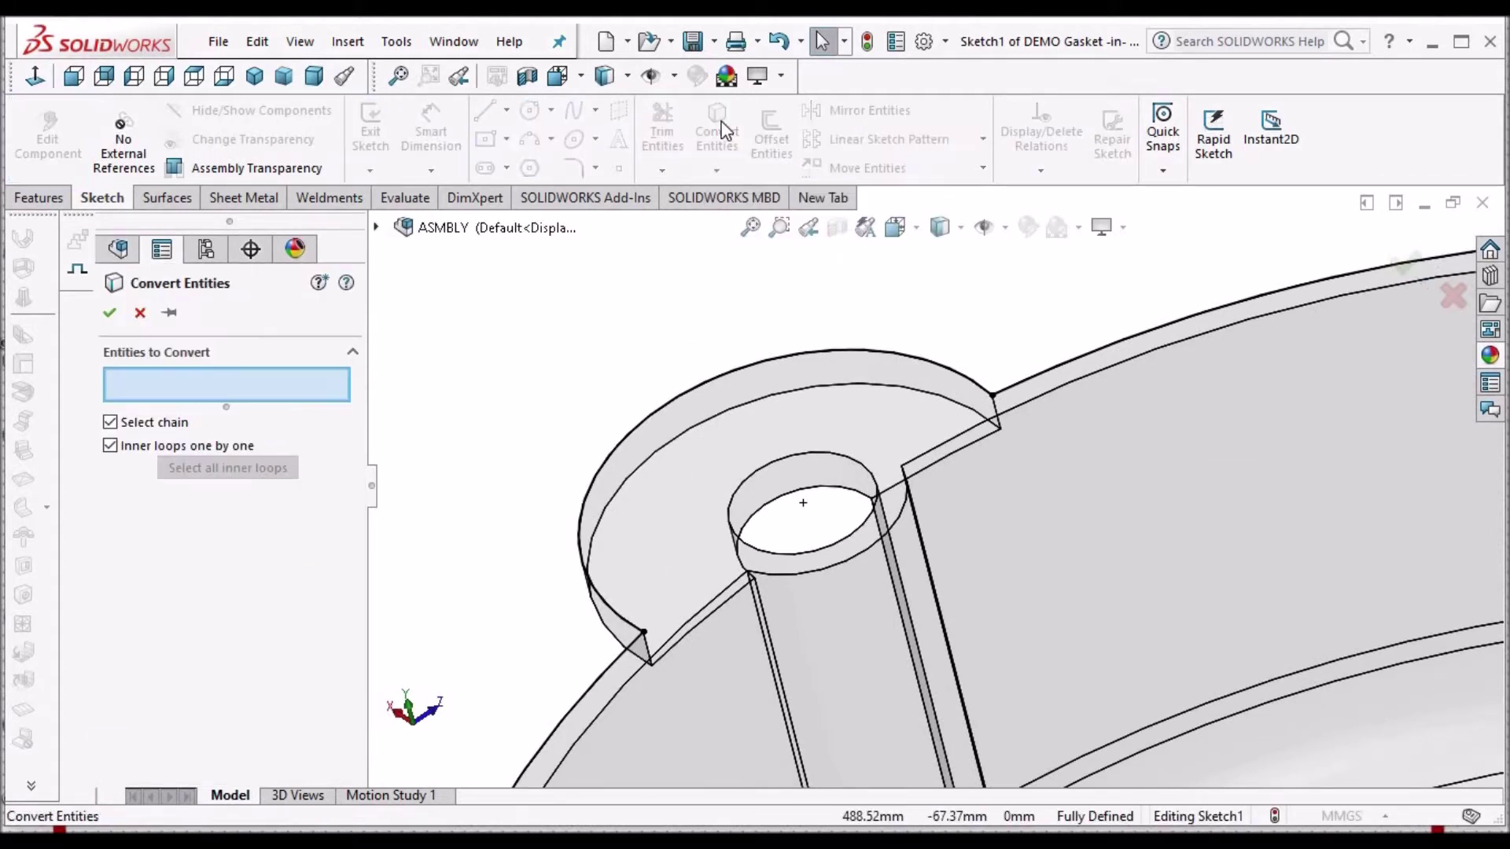
click(868, 429)
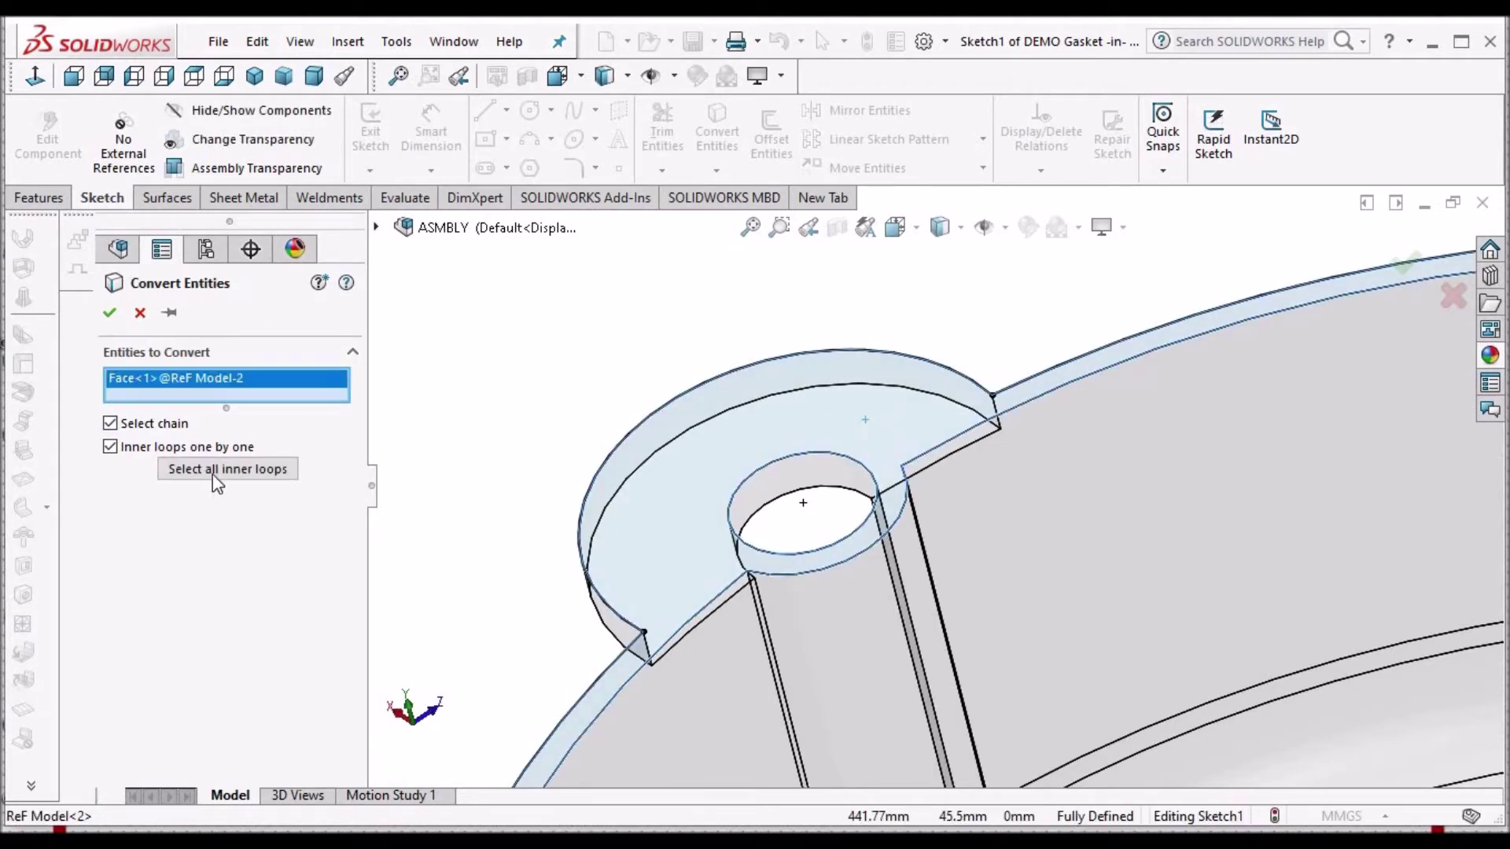
click(213, 472)
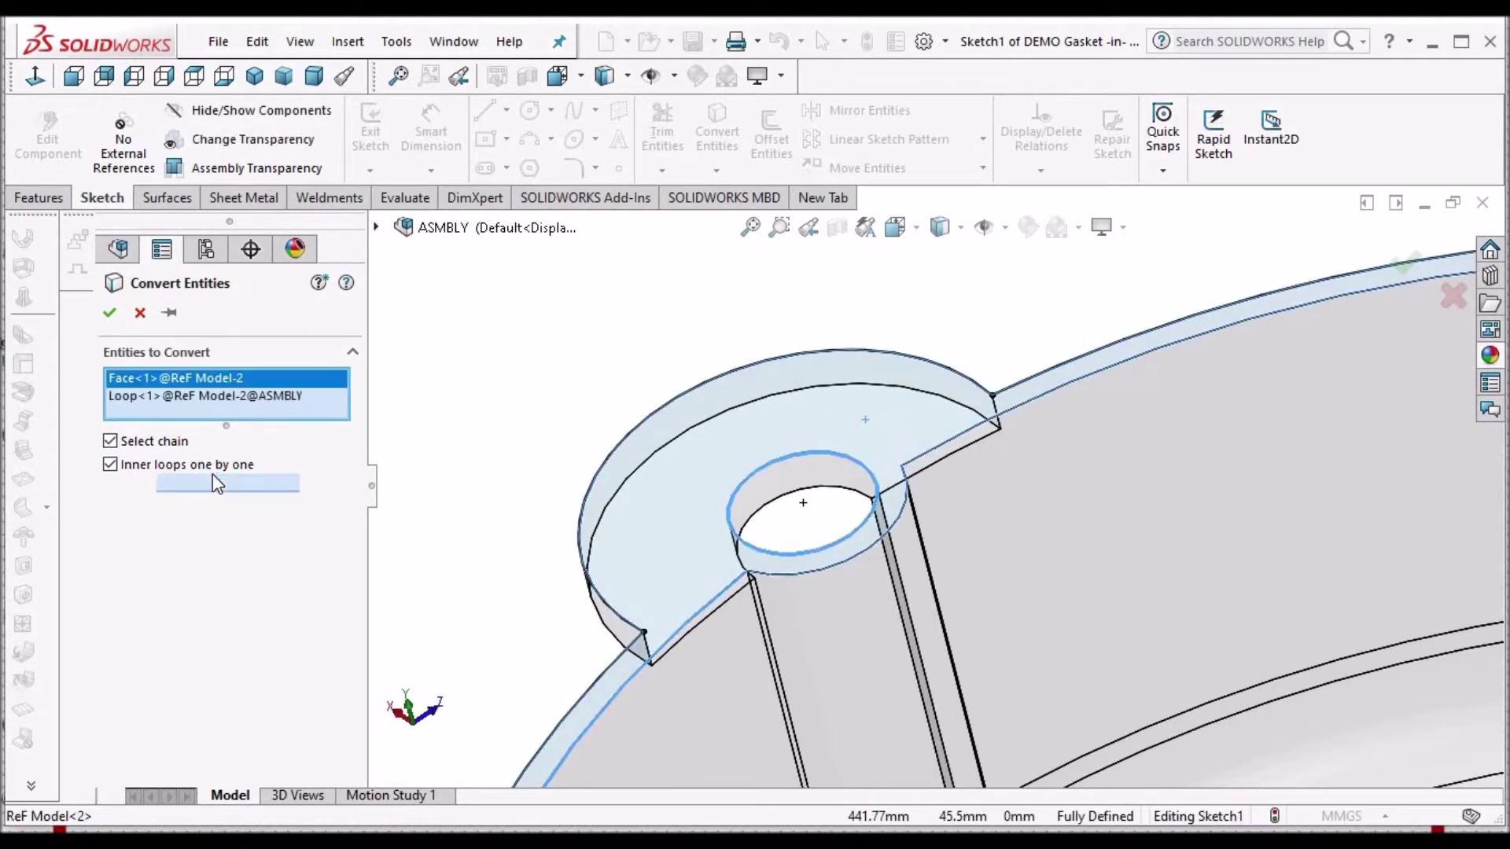
click(109, 312)
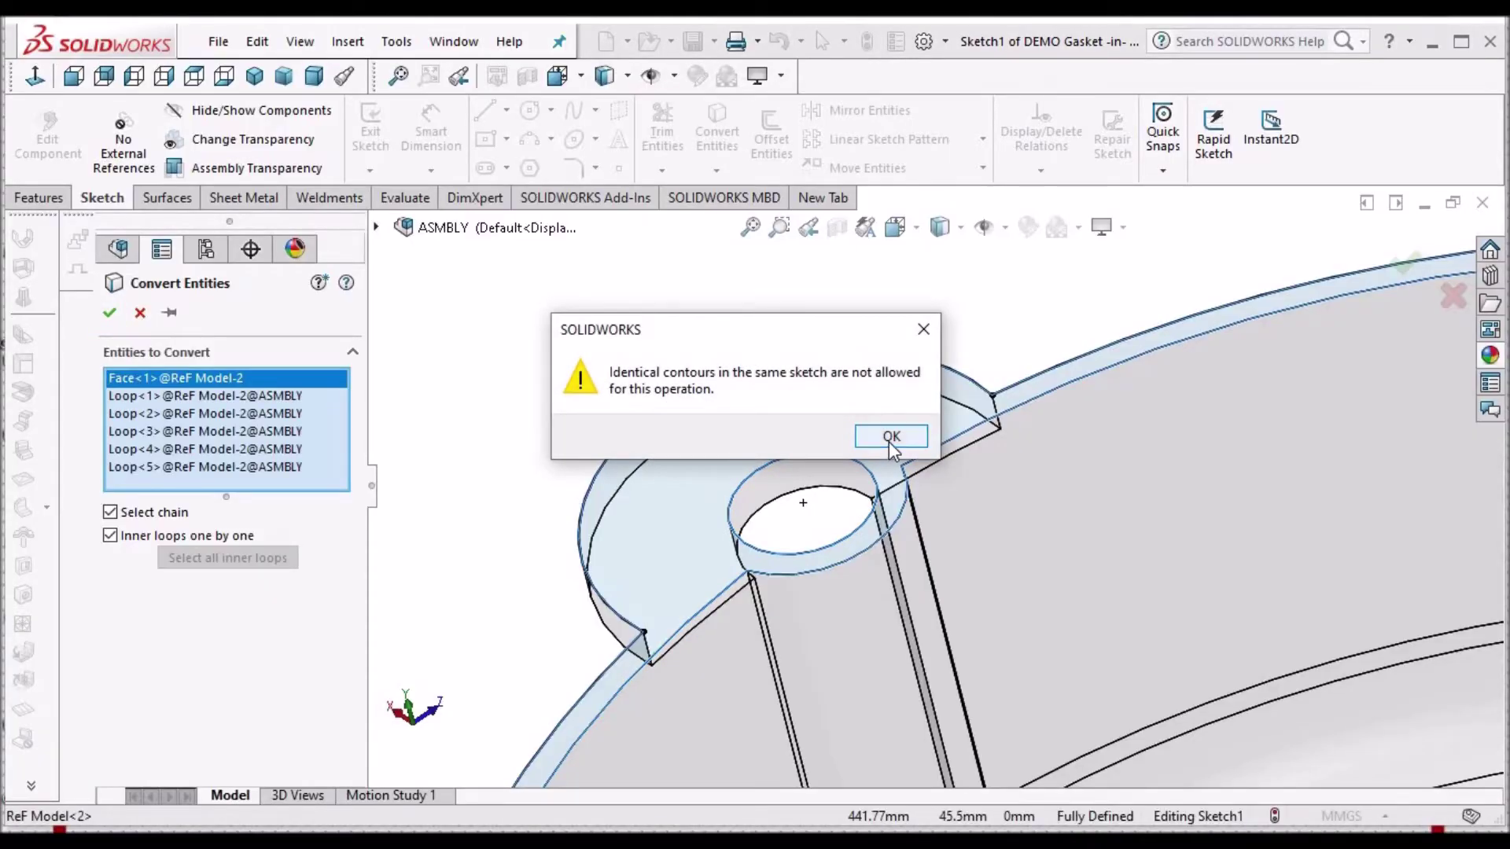
click(891, 437)
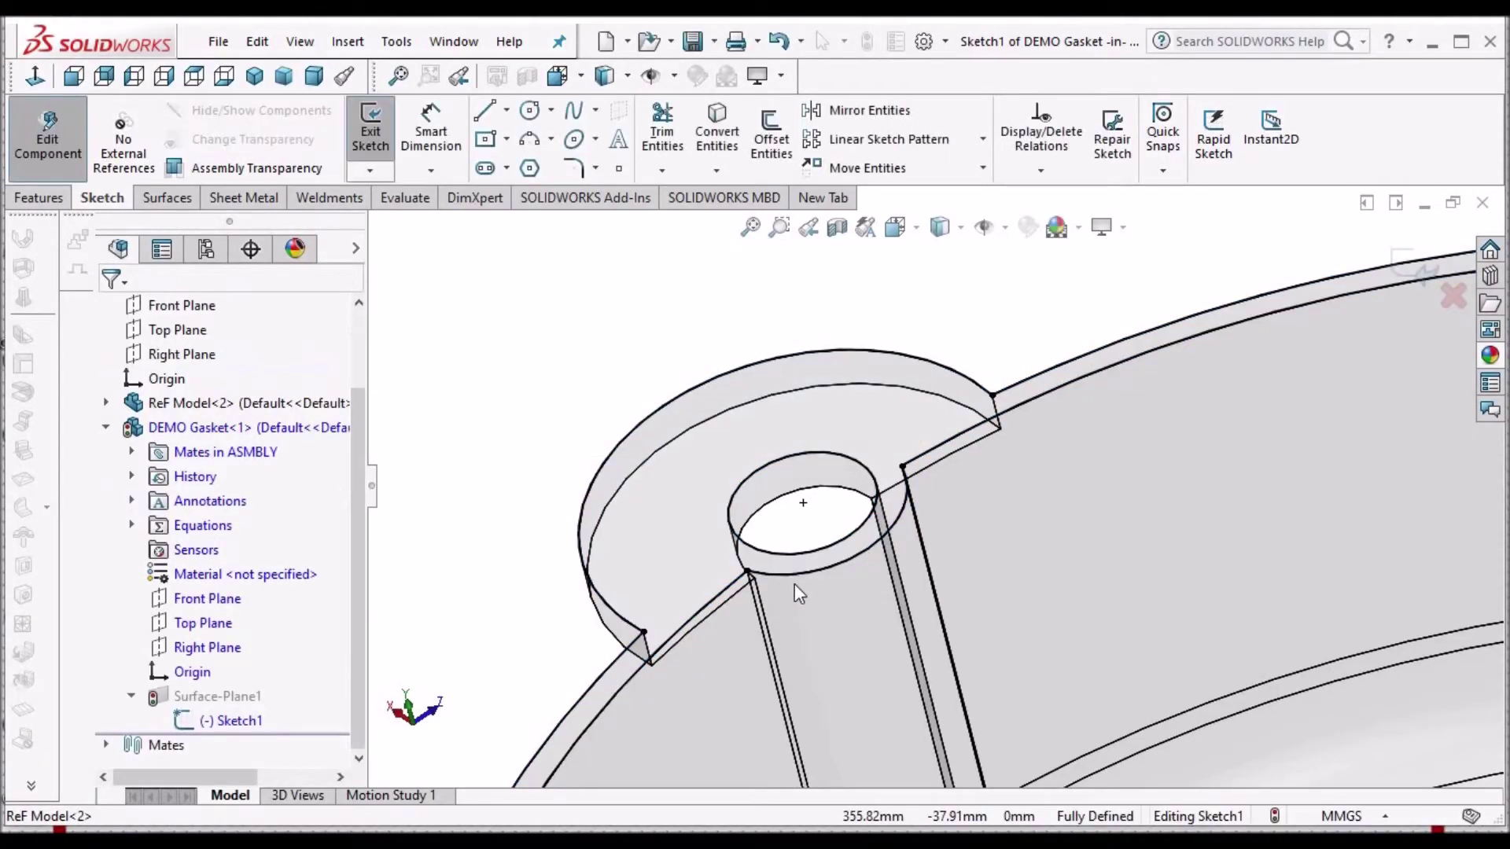
Exit the gasket sketch to rebuild the planar surface from the converted rim outline and holes.
mouse_move(817, 541)
middle_down()
mouse_move(865, 554)
mouse_move(883, 597)
mouse_move(847, 559)
mouse_move(782, 532)
mouse_move(789, 627)
mouse_move(862, 552)
middle_up()
scroll(862, 552, up, 10)
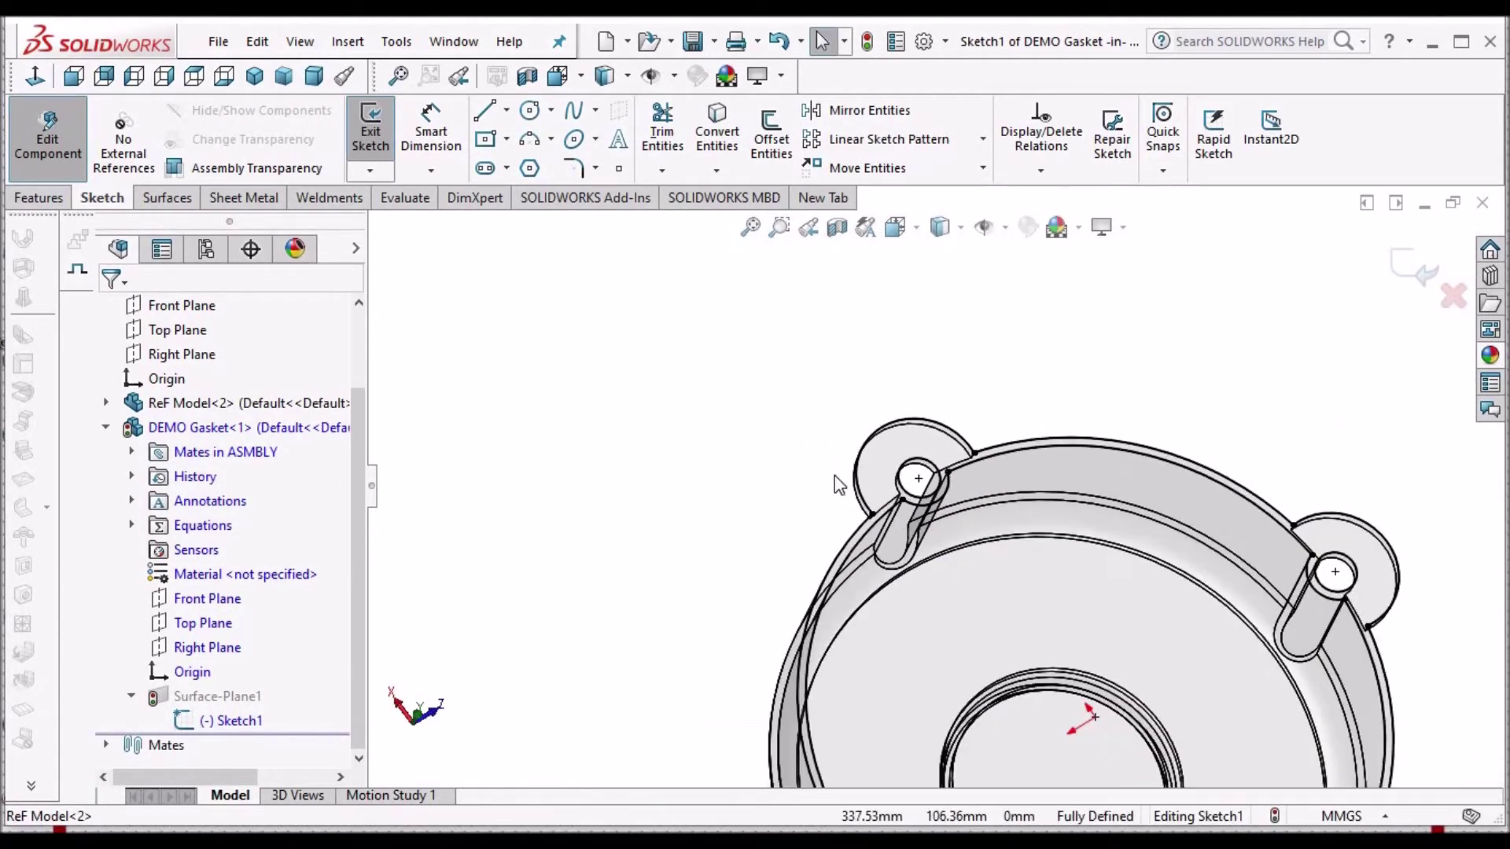
click(1414, 271)
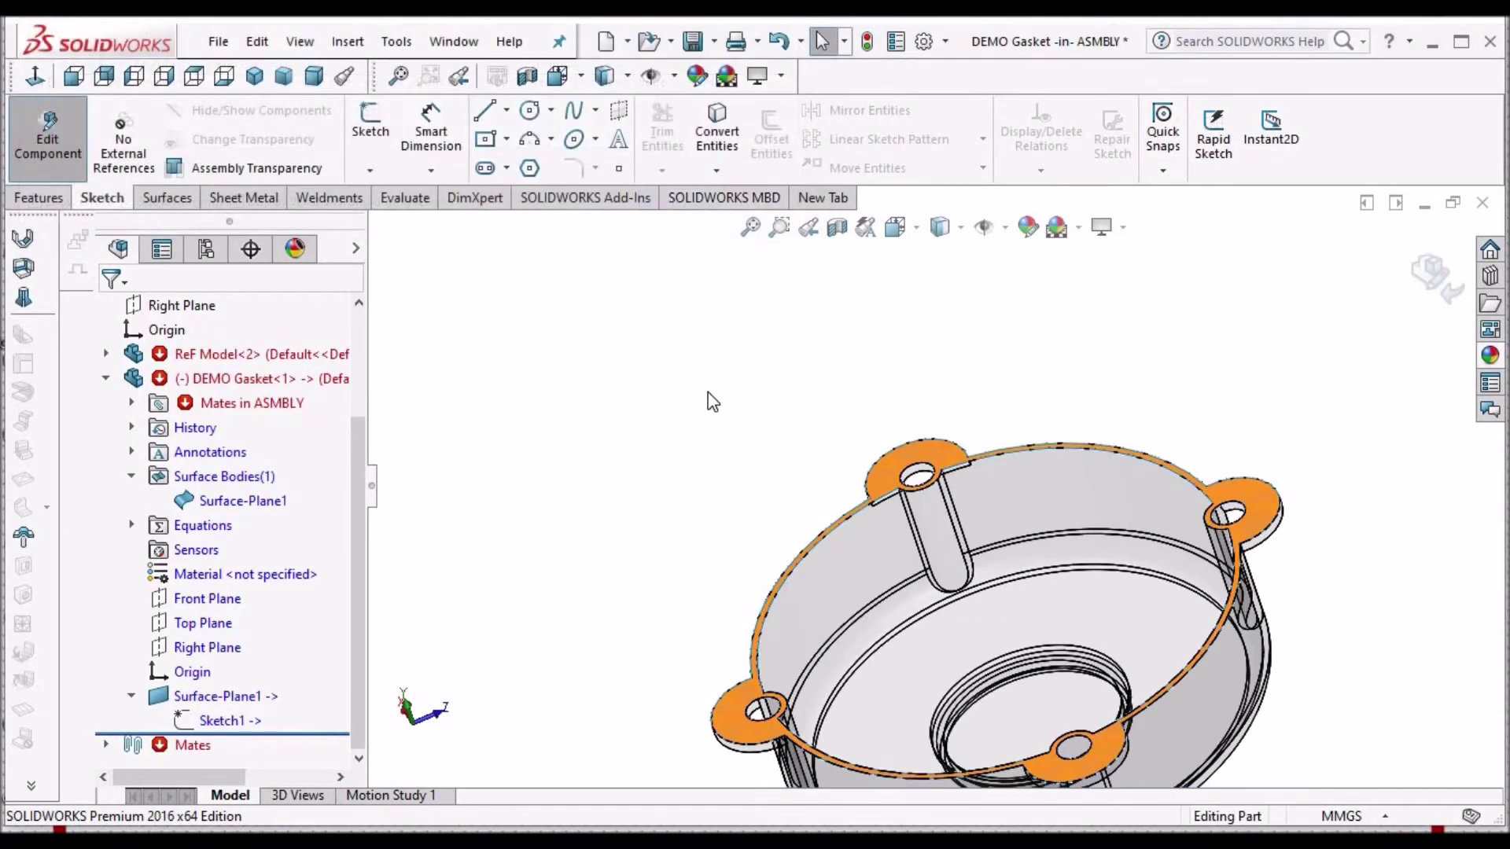
Examine the rebuilt gasket surface against the cover's rim and select it.
scroll(937, 538, up, 3)
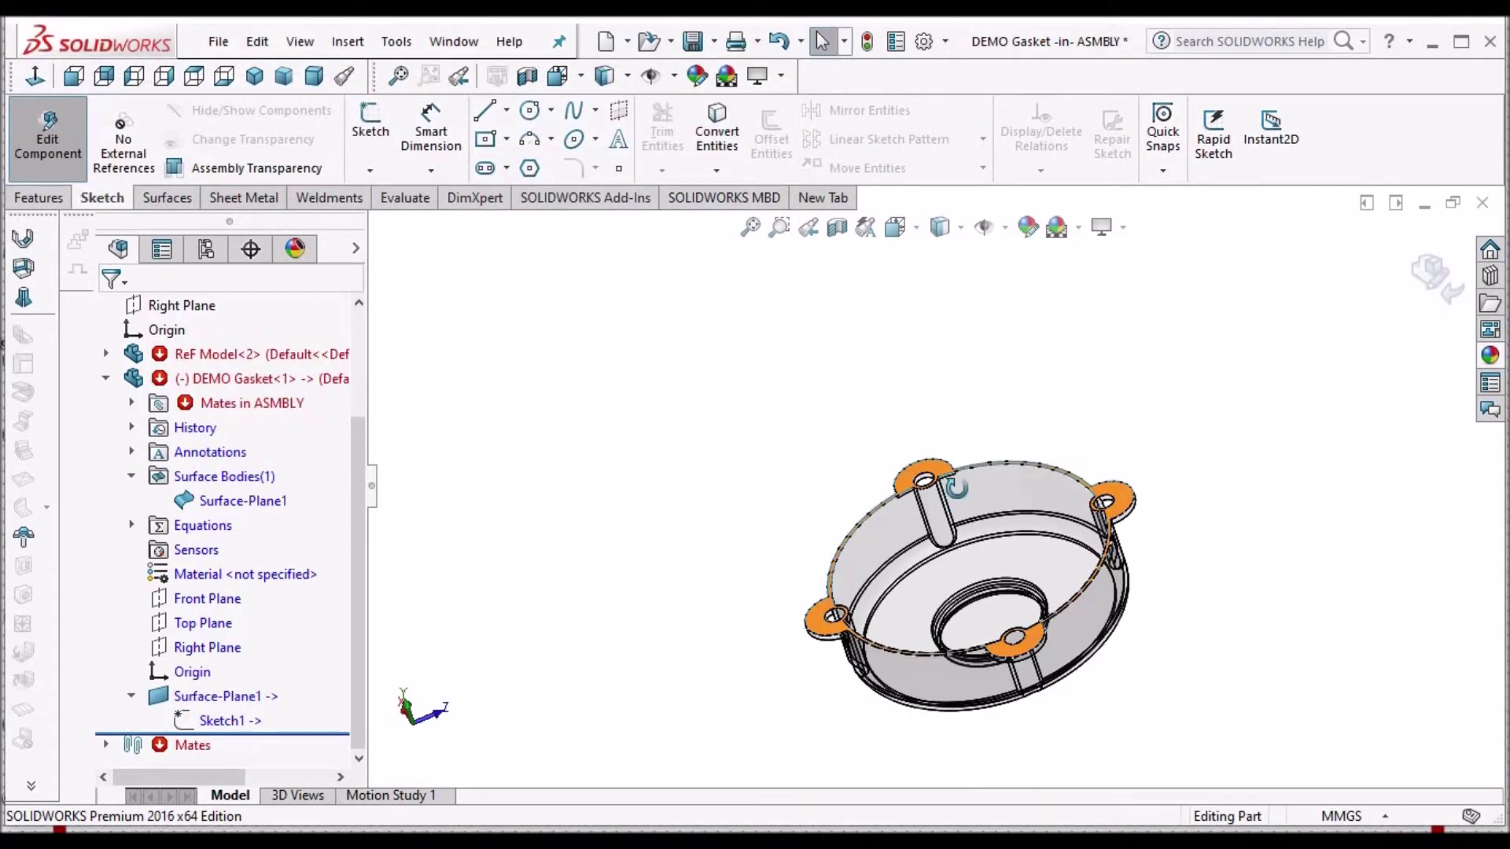
middle_drag(956, 488, 933, 525)
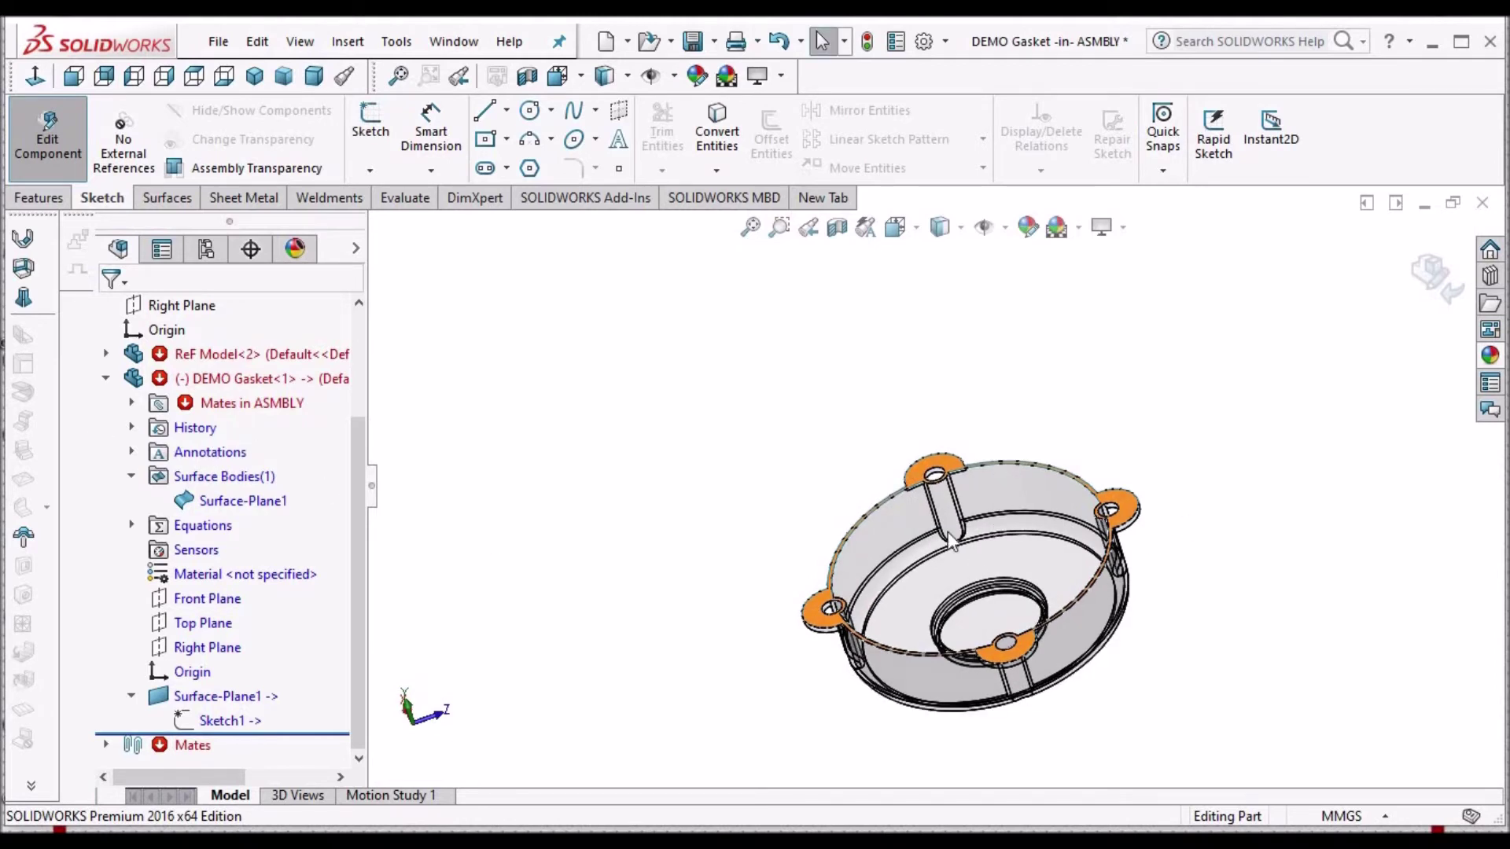
click(947, 470)
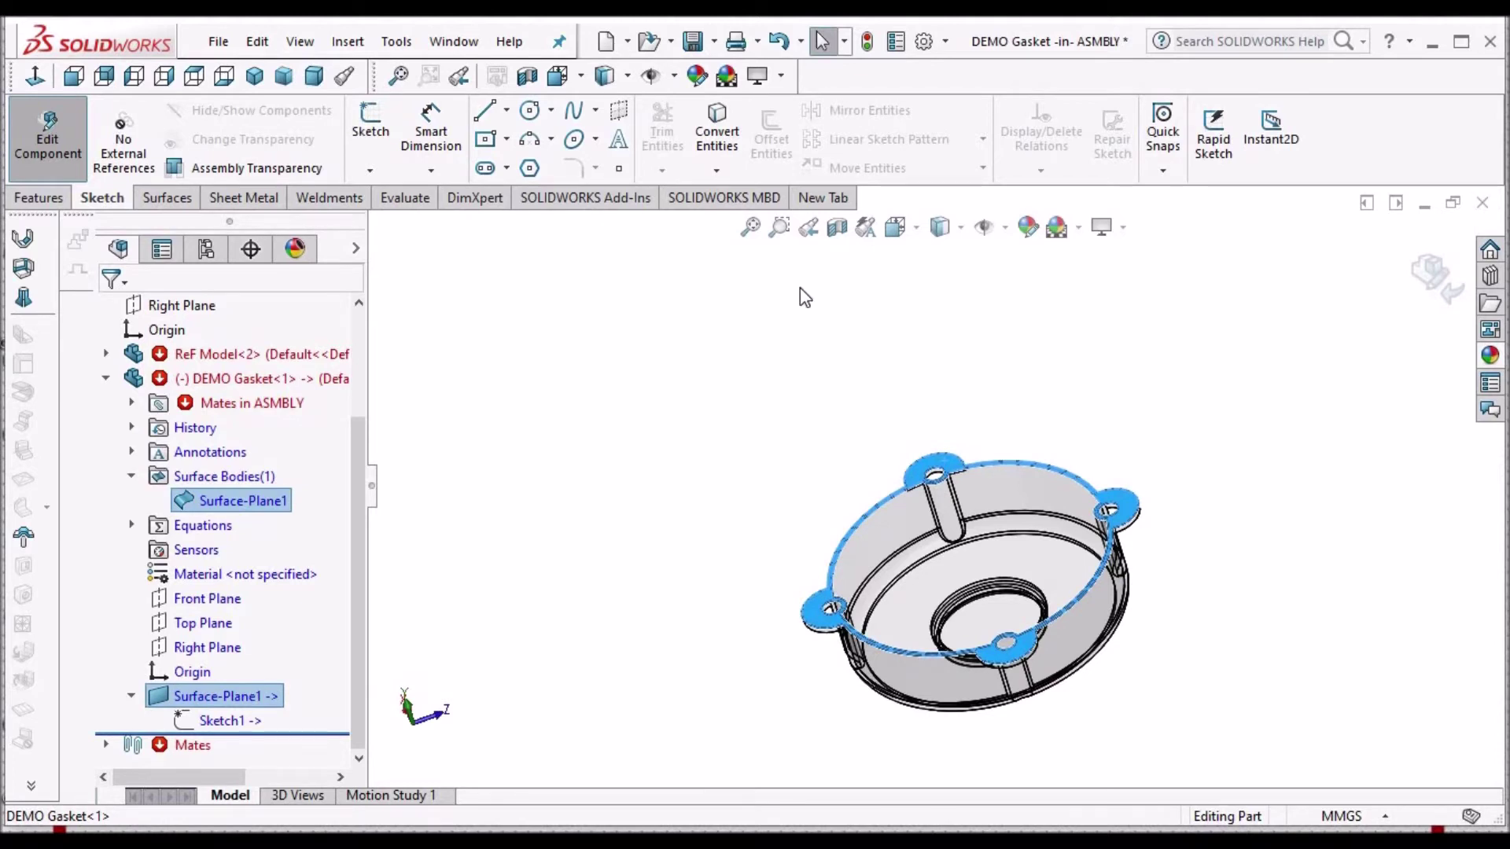
Expand the DEMO Gasket's assembly mates to find the failed one and leave part editing to return to the assembly.
click(884, 438)
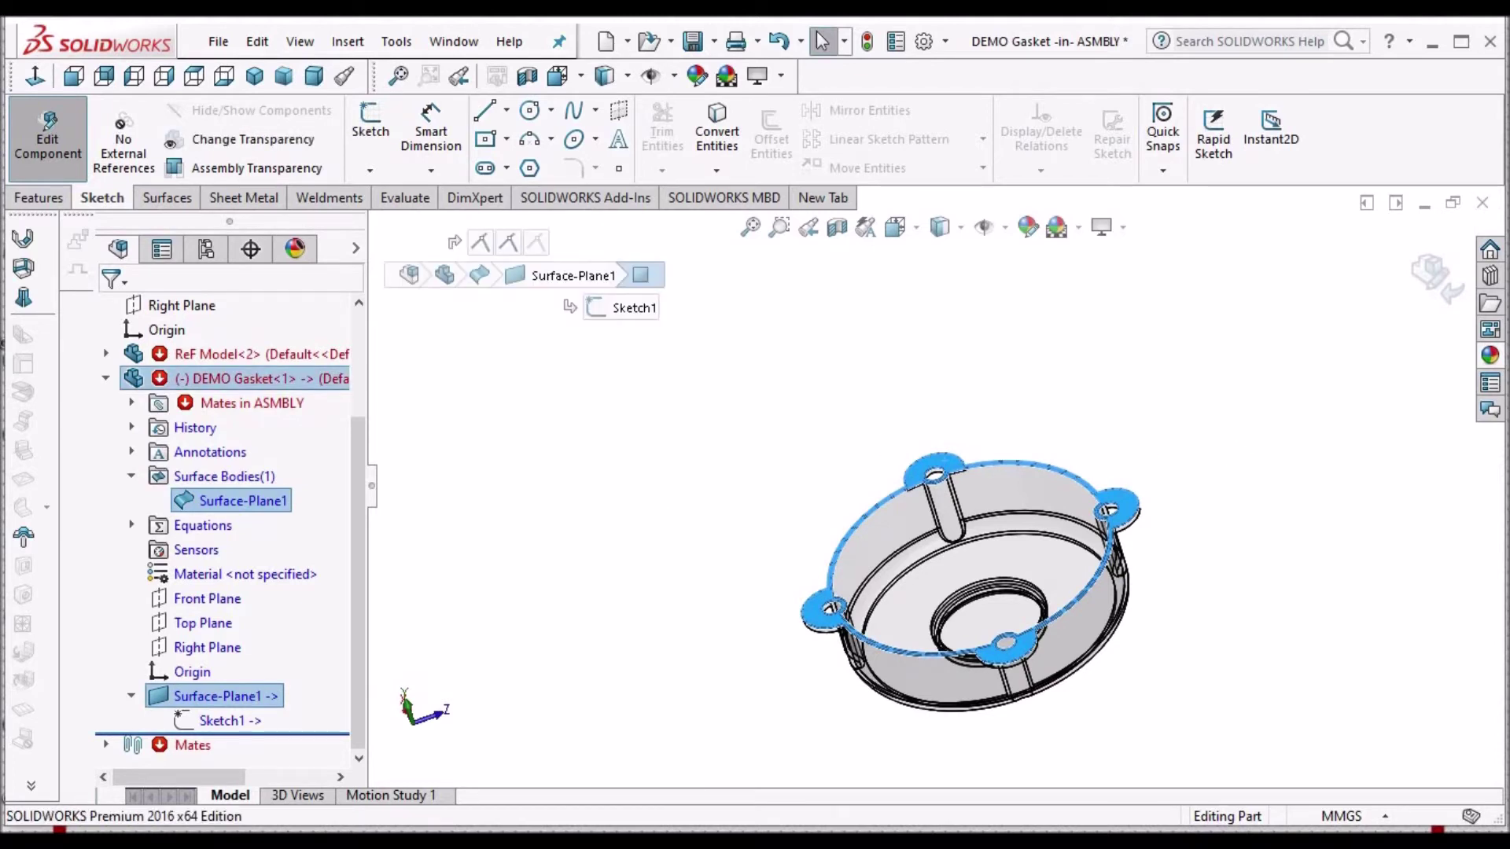
click(132, 403)
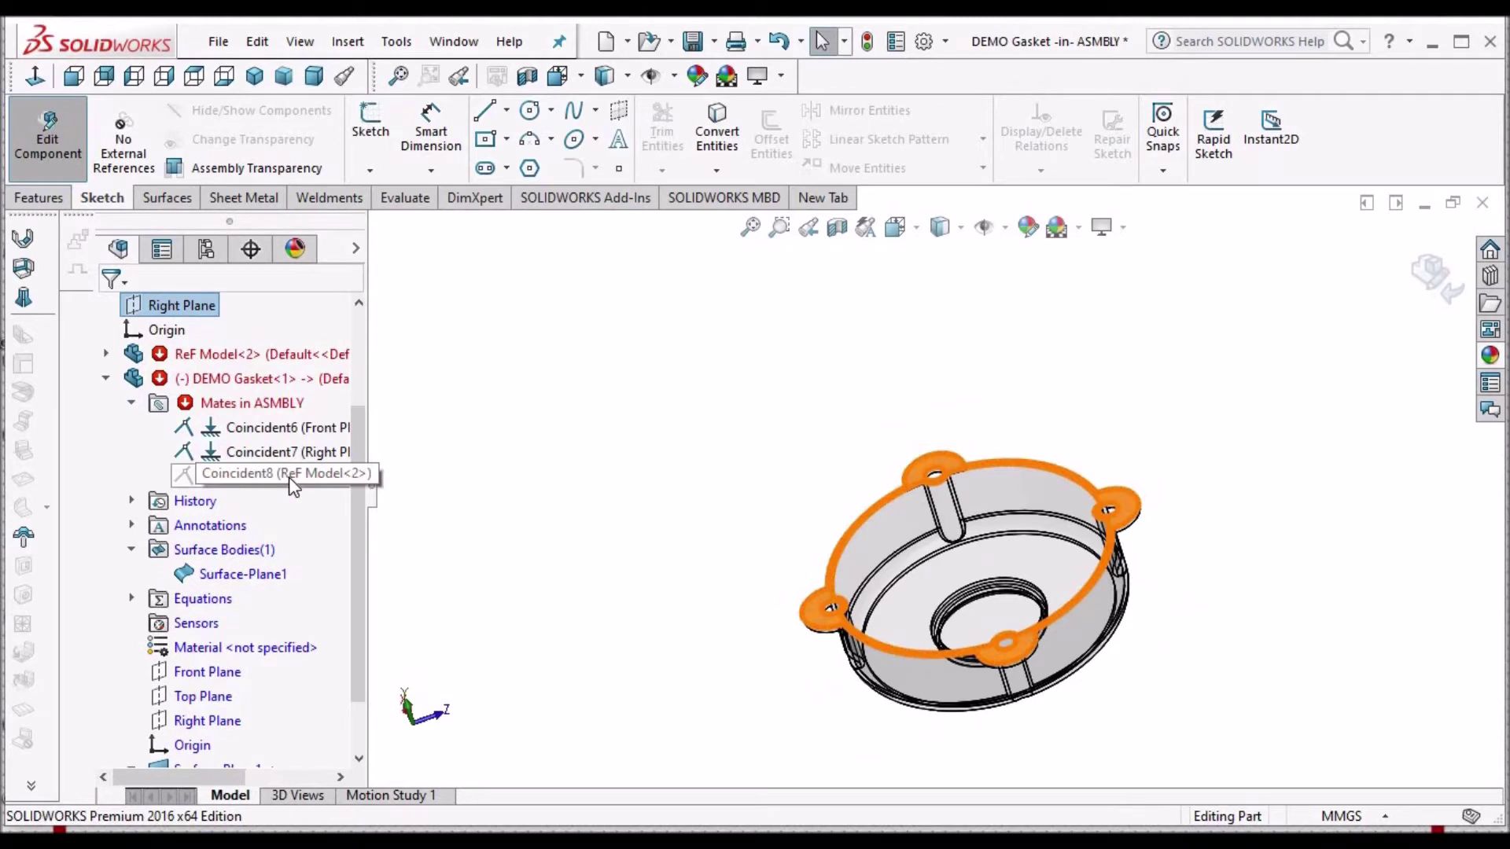
right_click(289, 477)
click(610, 437)
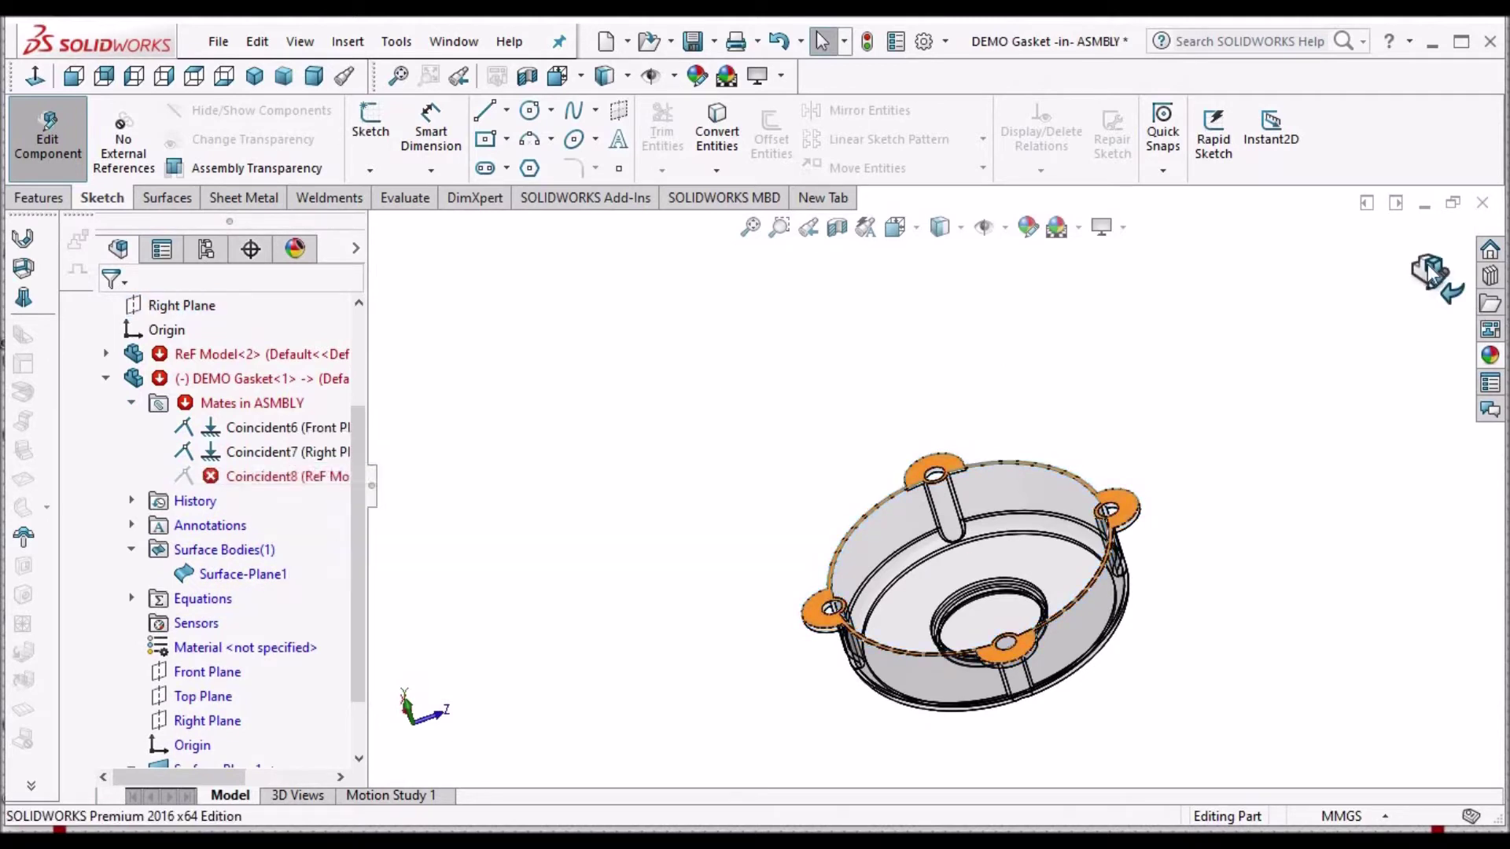
Repair the gasket's failed Coincident8 mate by replacing its missing face with the DEMO Gasket's Top Plane.
right_click(265, 476)
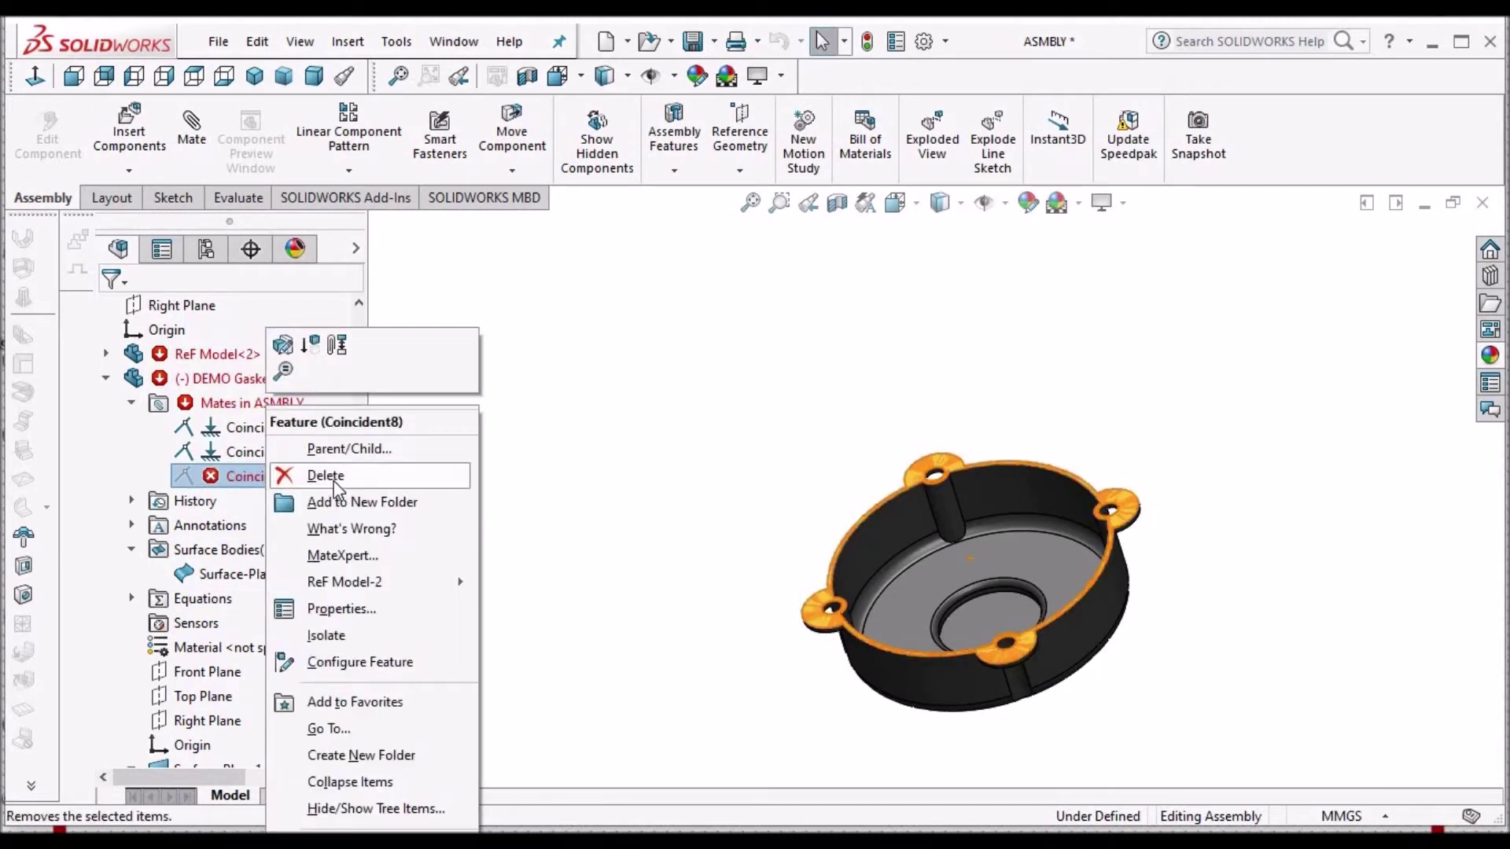
click(708, 440)
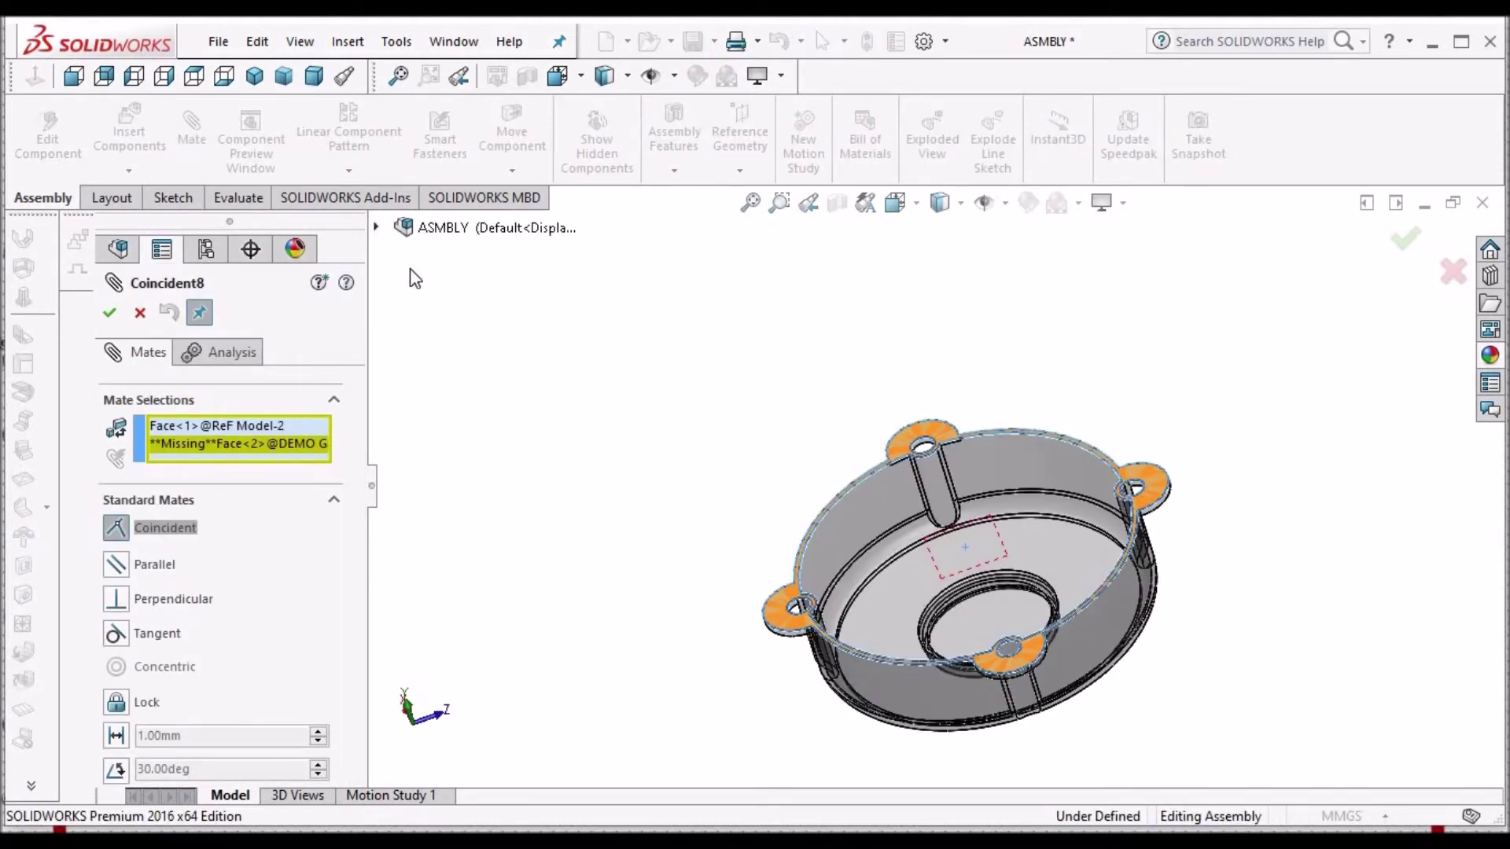
click(377, 227)
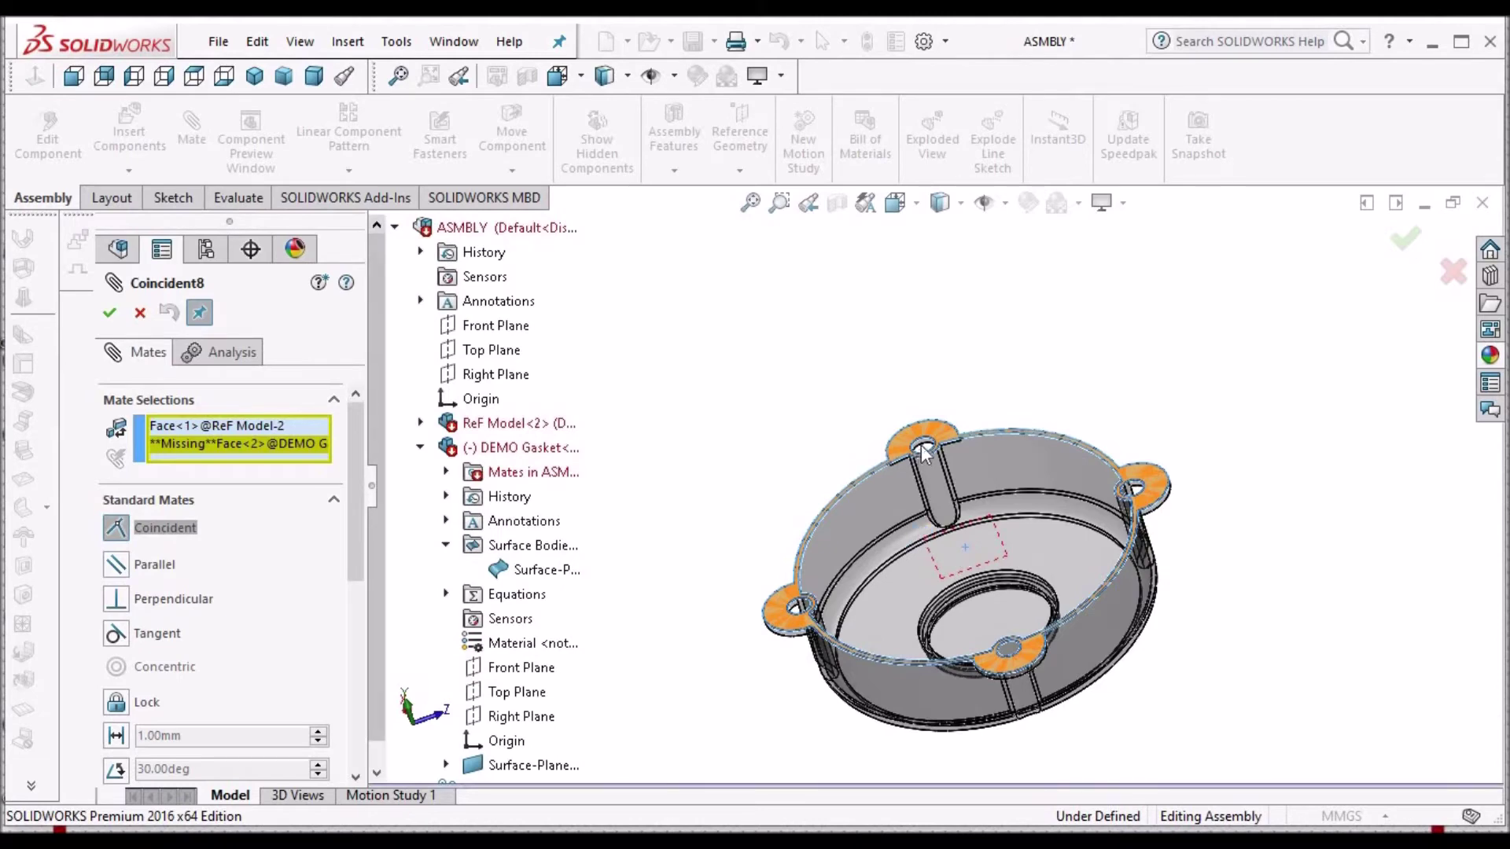
scroll(922, 445, down, 3)
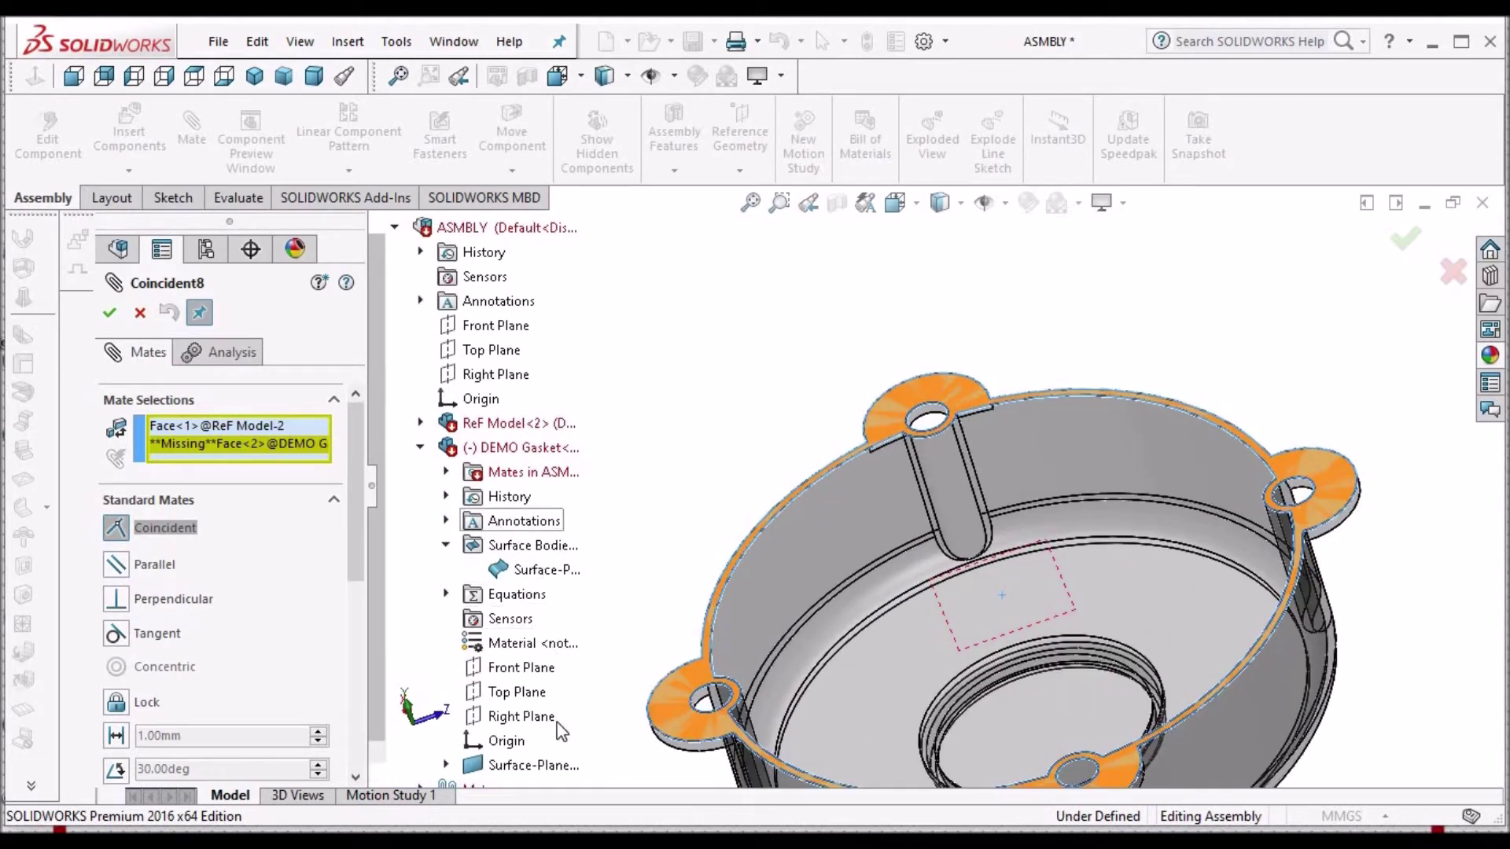
click(515, 692)
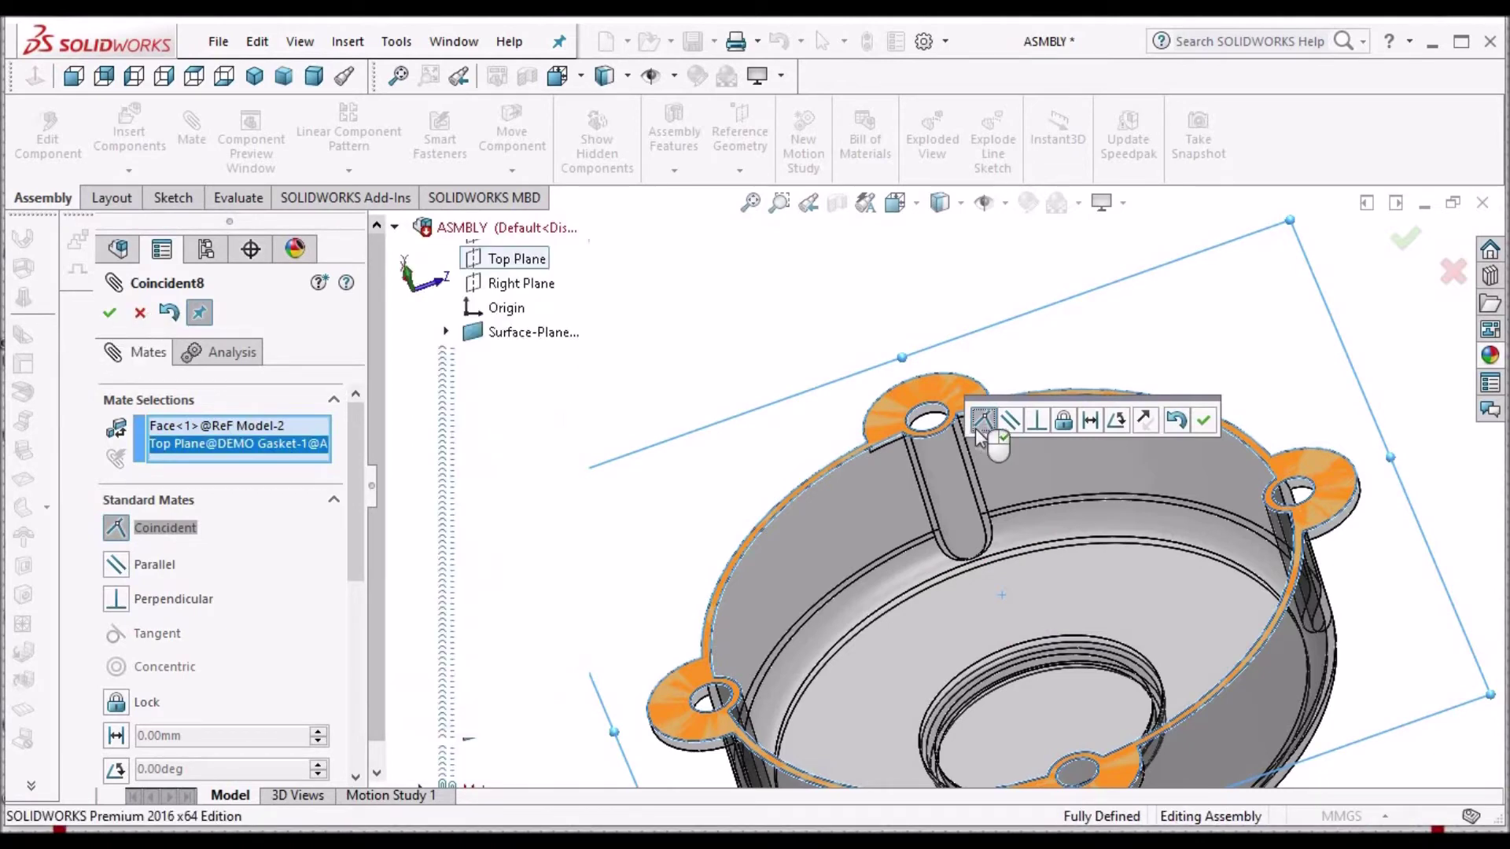
click(983, 423)
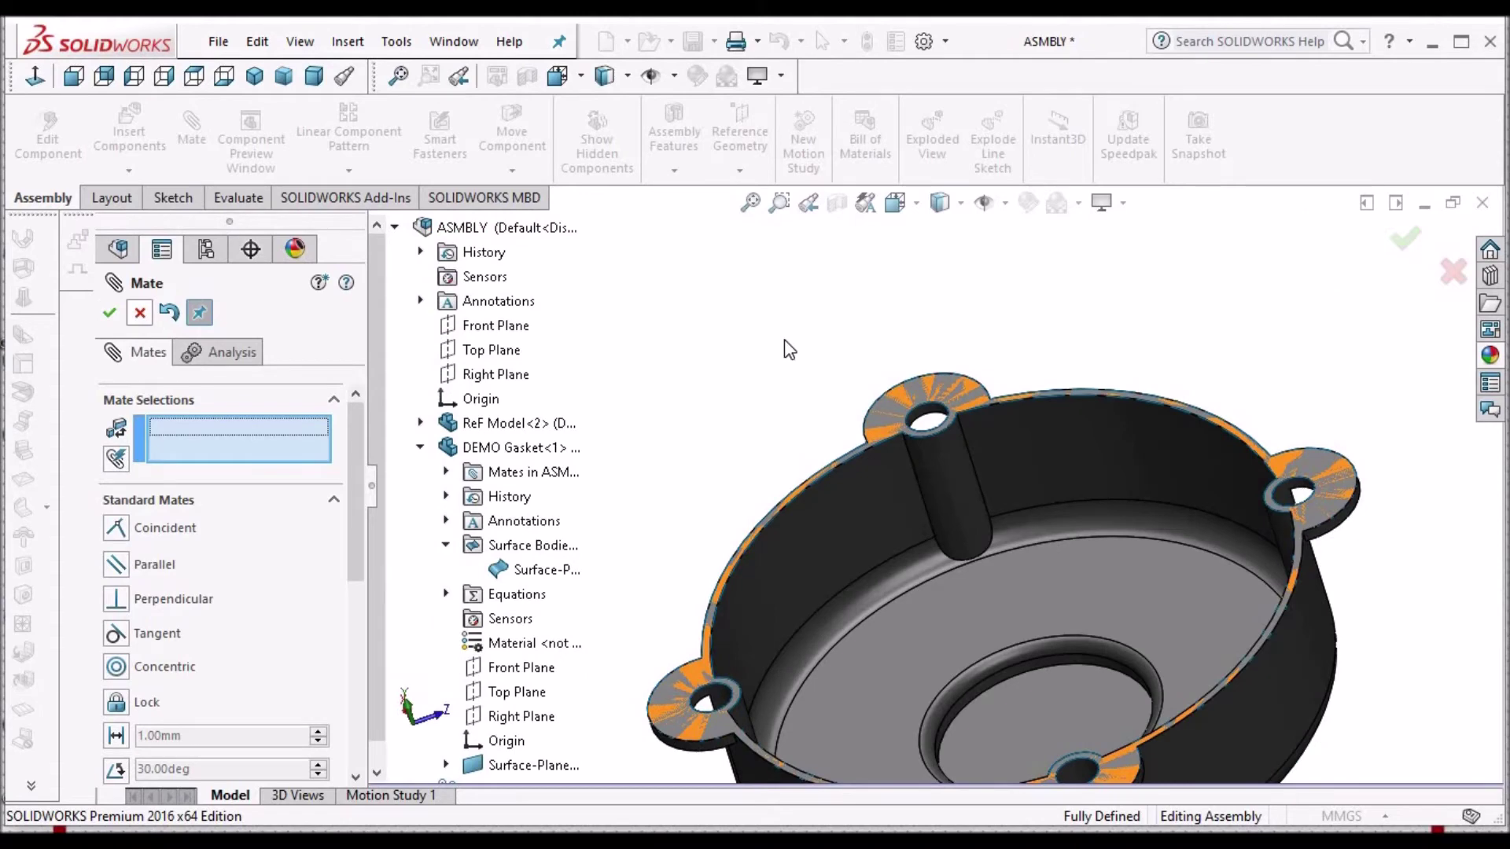
key(Escape)
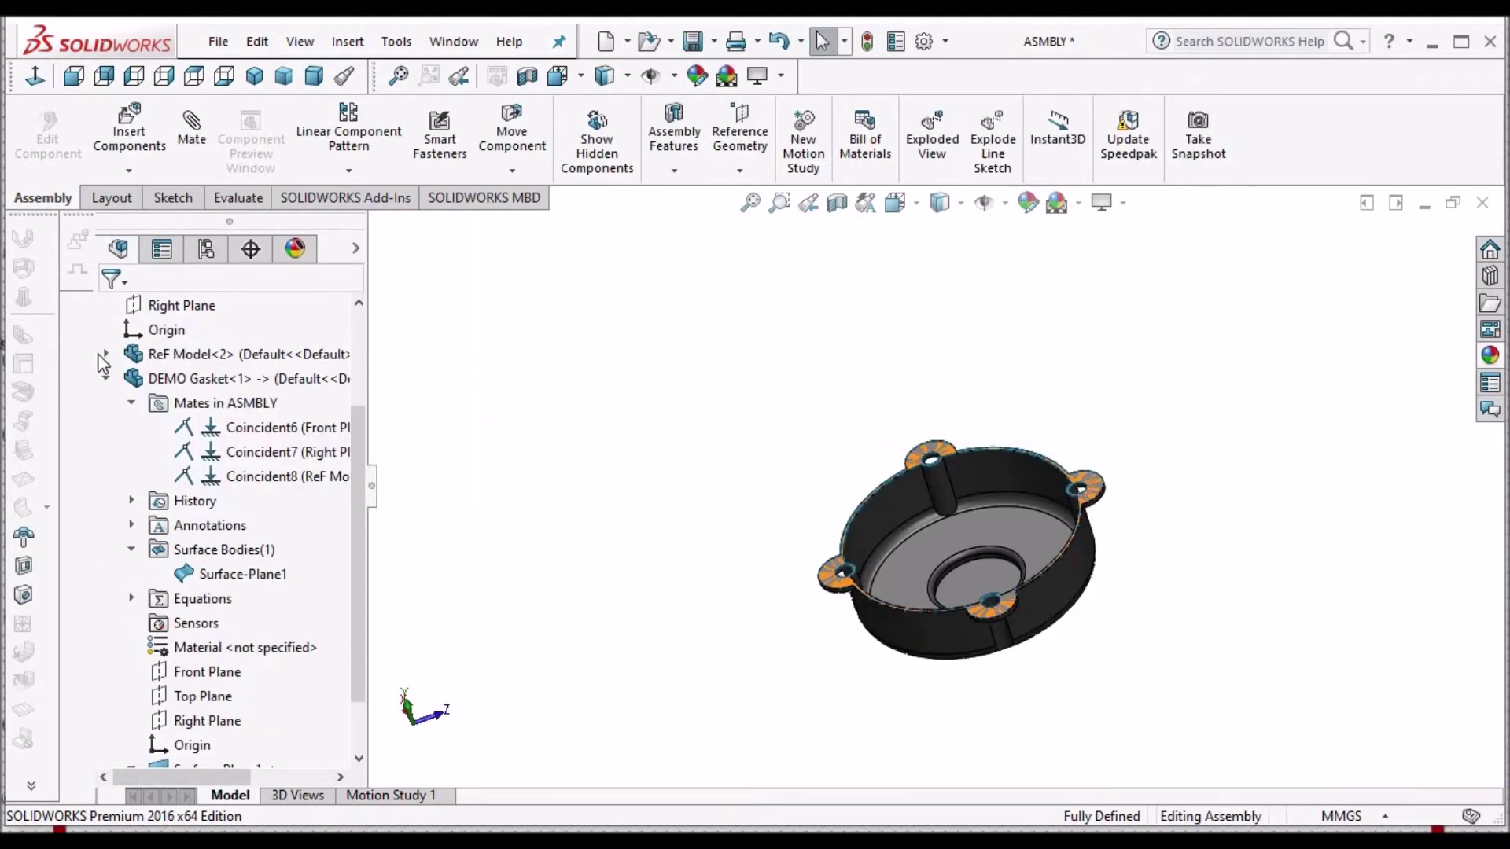
click(106, 379)
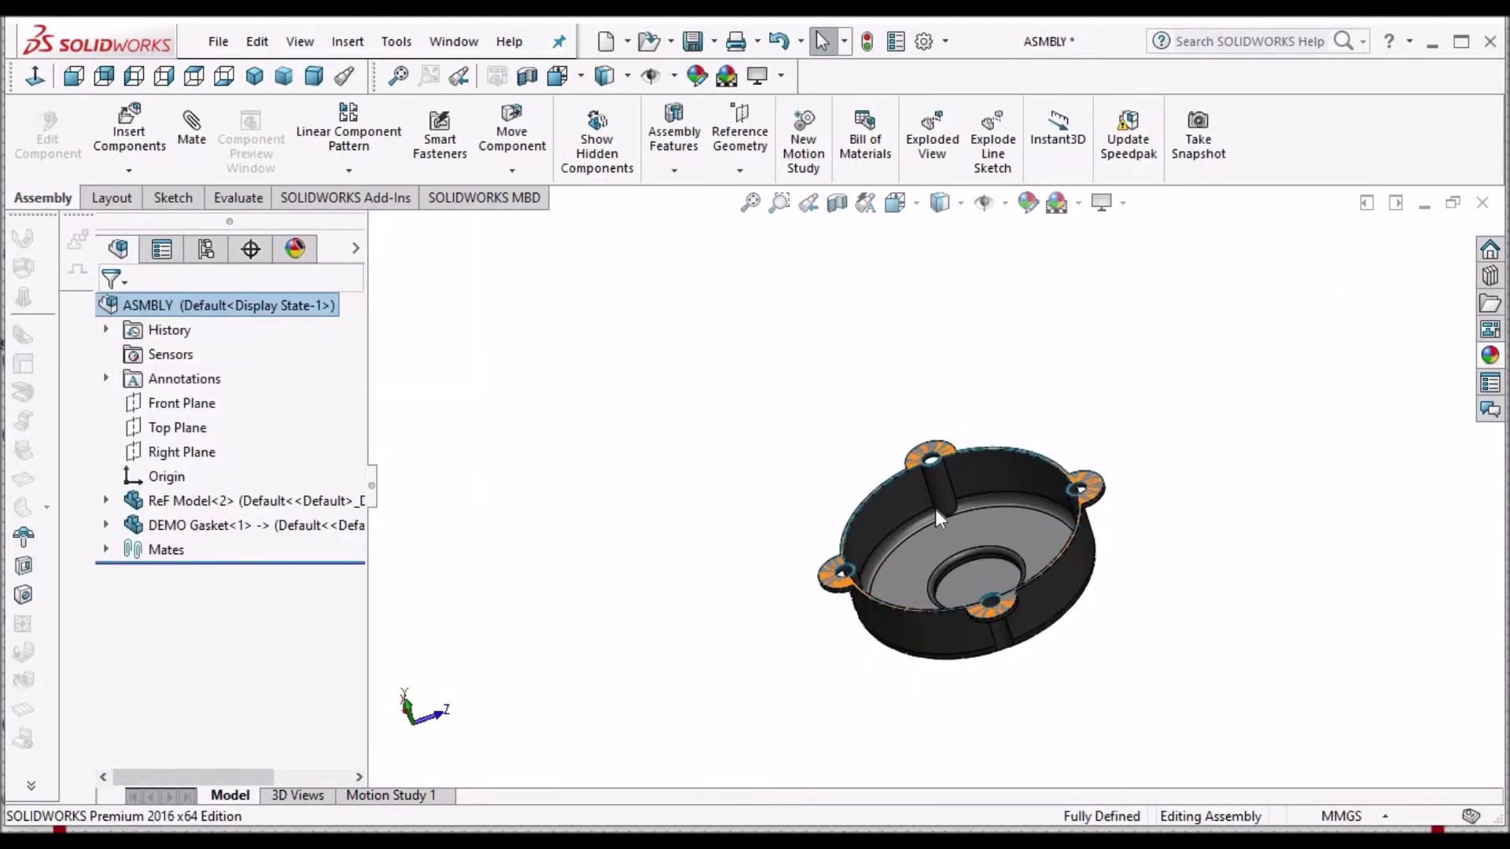
Open the DEMO Gasket component as a part in its own window.
scroll(936, 508, down, 3)
middle_drag(936, 508, 866, 664)
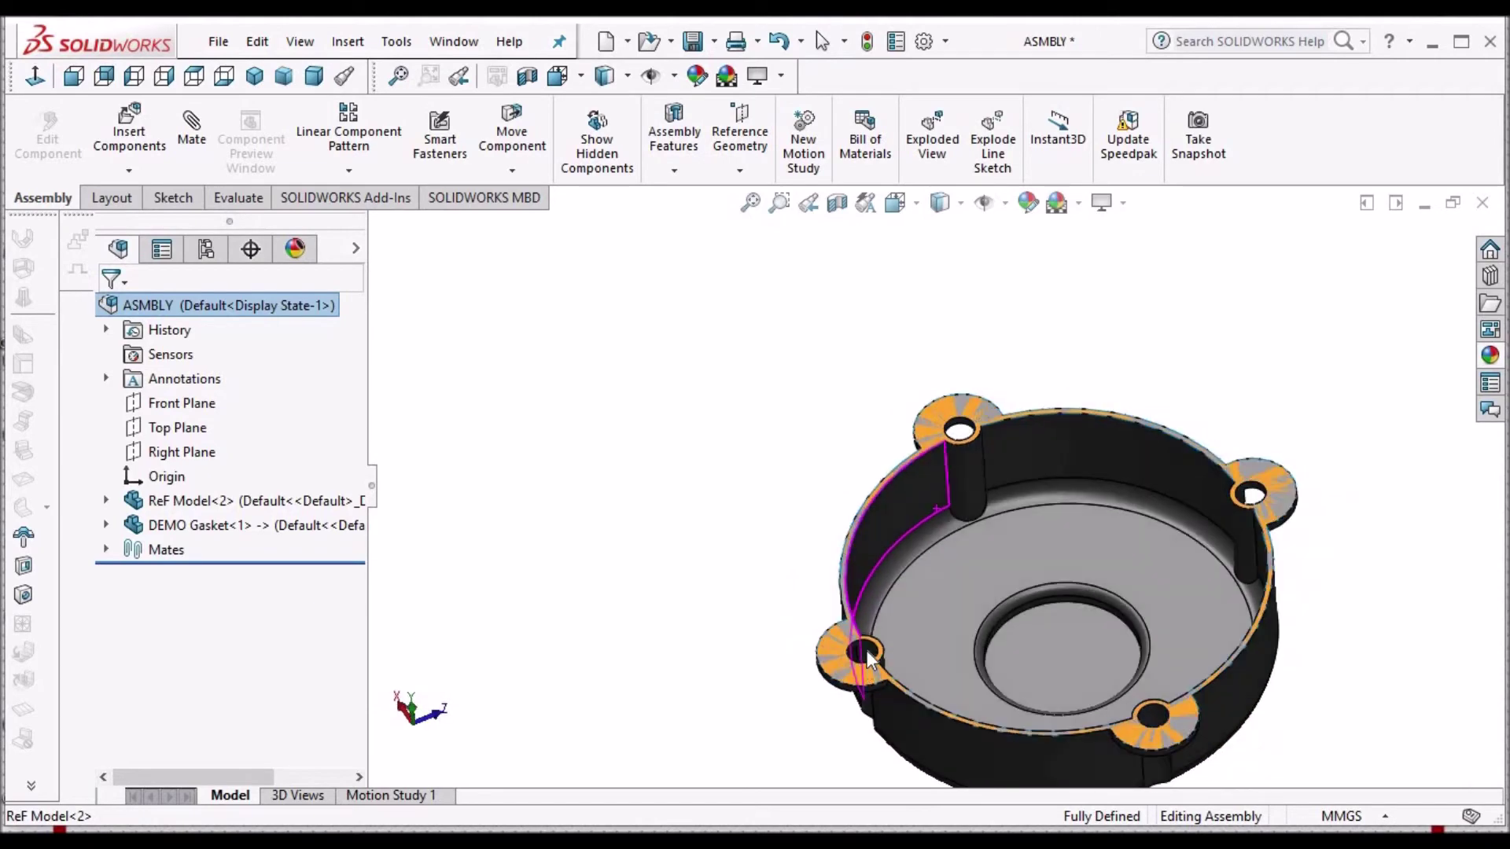
scroll(867, 650, down, 3)
middle_drag(881, 611, 910, 563)
scroll(932, 493, up, 3)
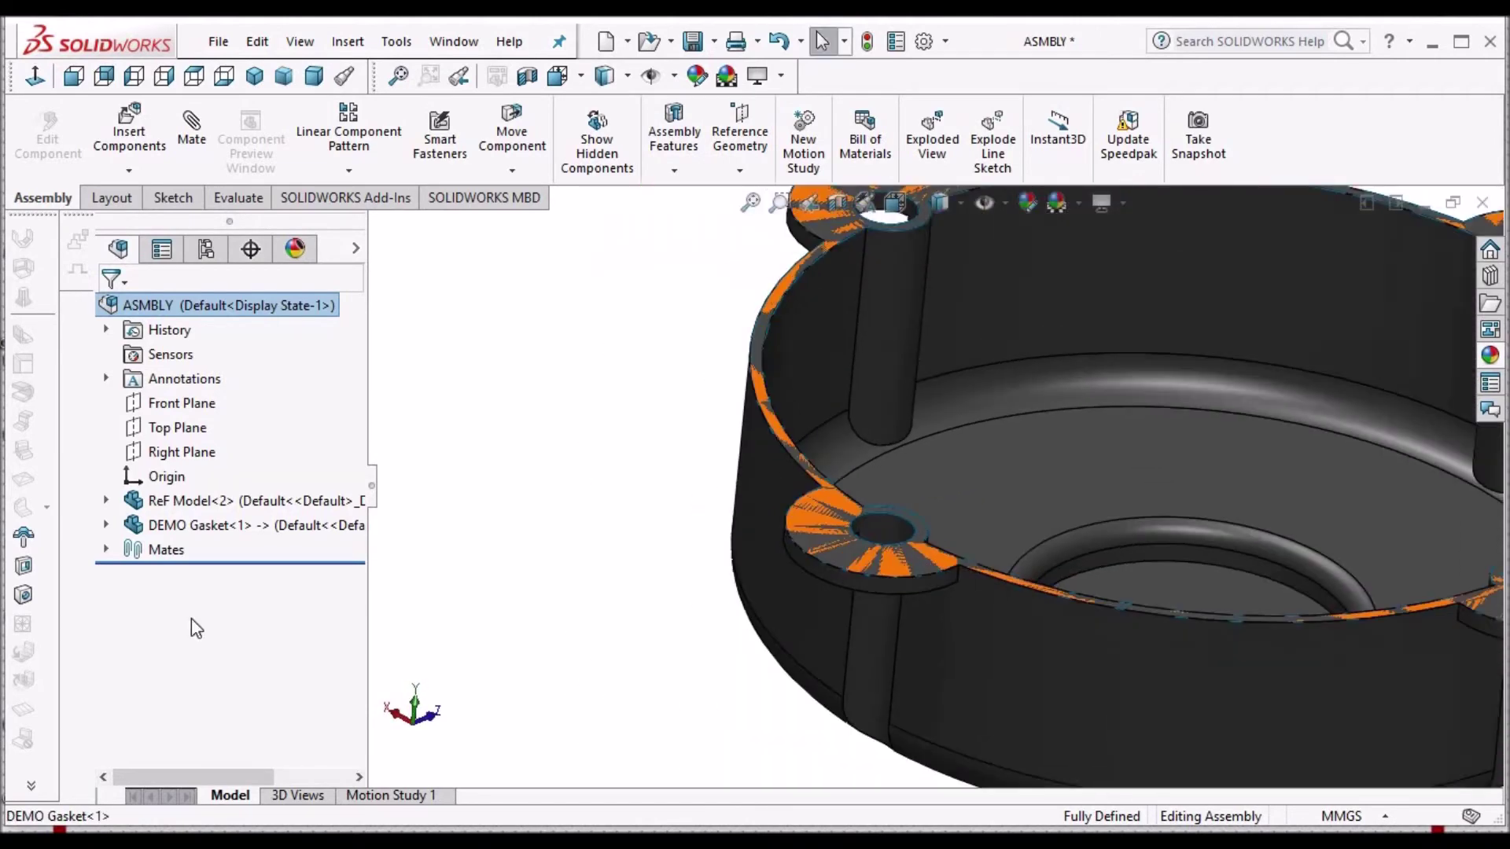
click(199, 529)
right_click(197, 525)
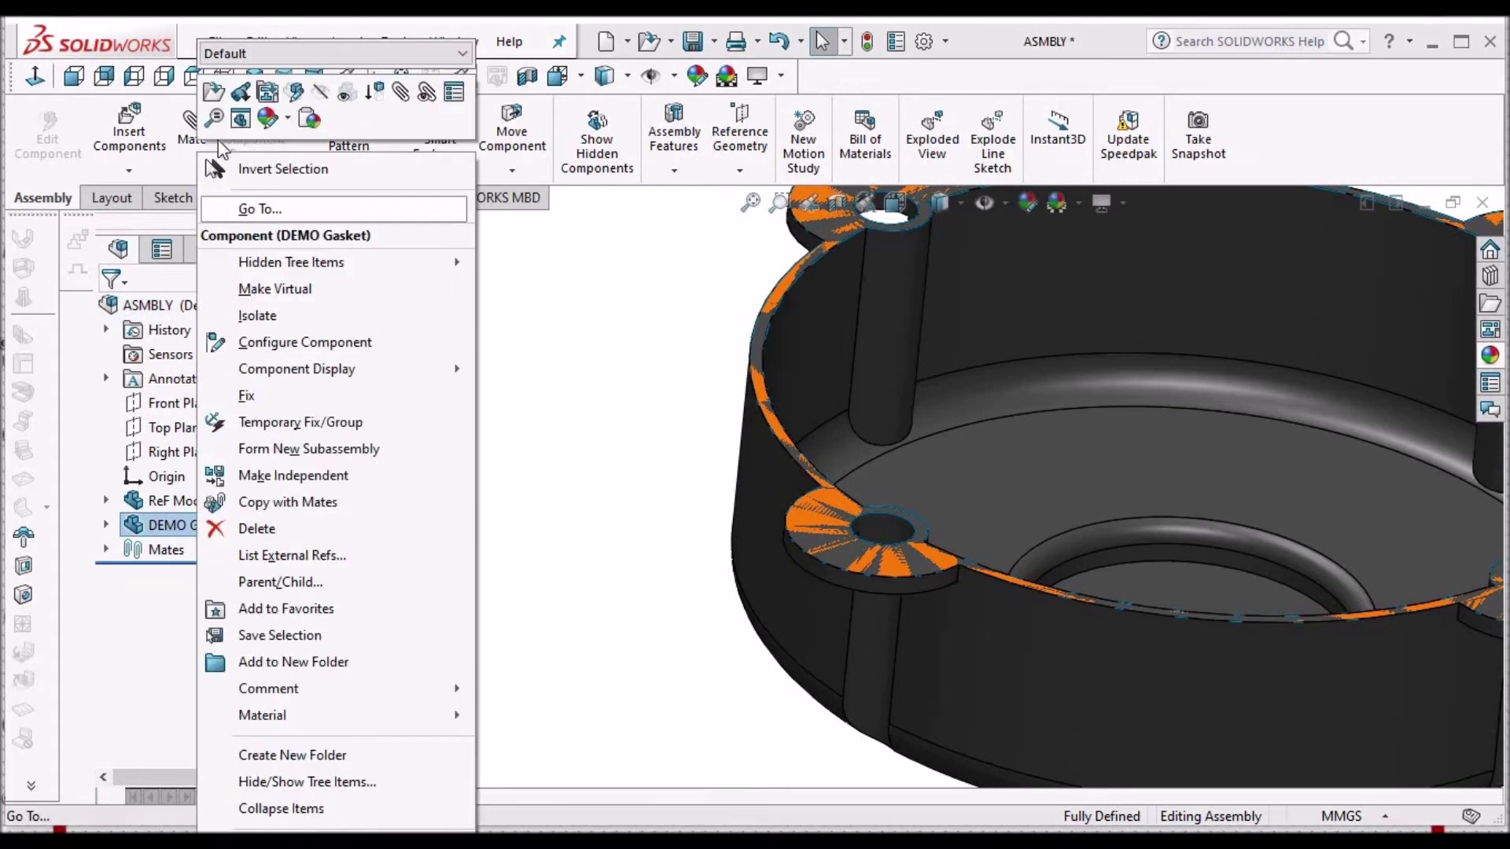
click(215, 93)
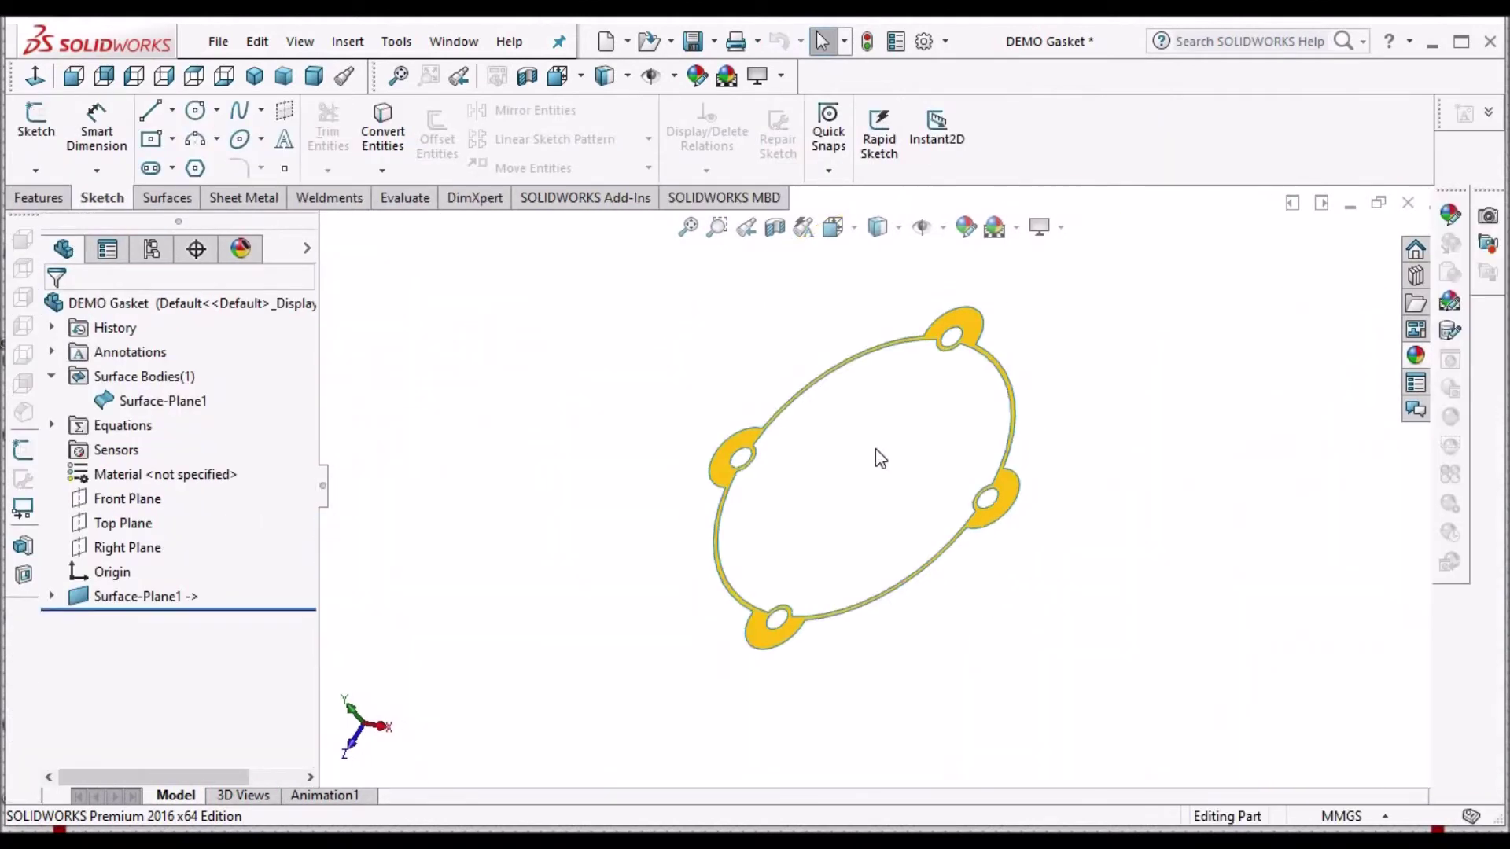
Thicken the gasket's planar surface to one side with a thickness of 1.0 mm.
middle_drag(907, 449, 939, 462)
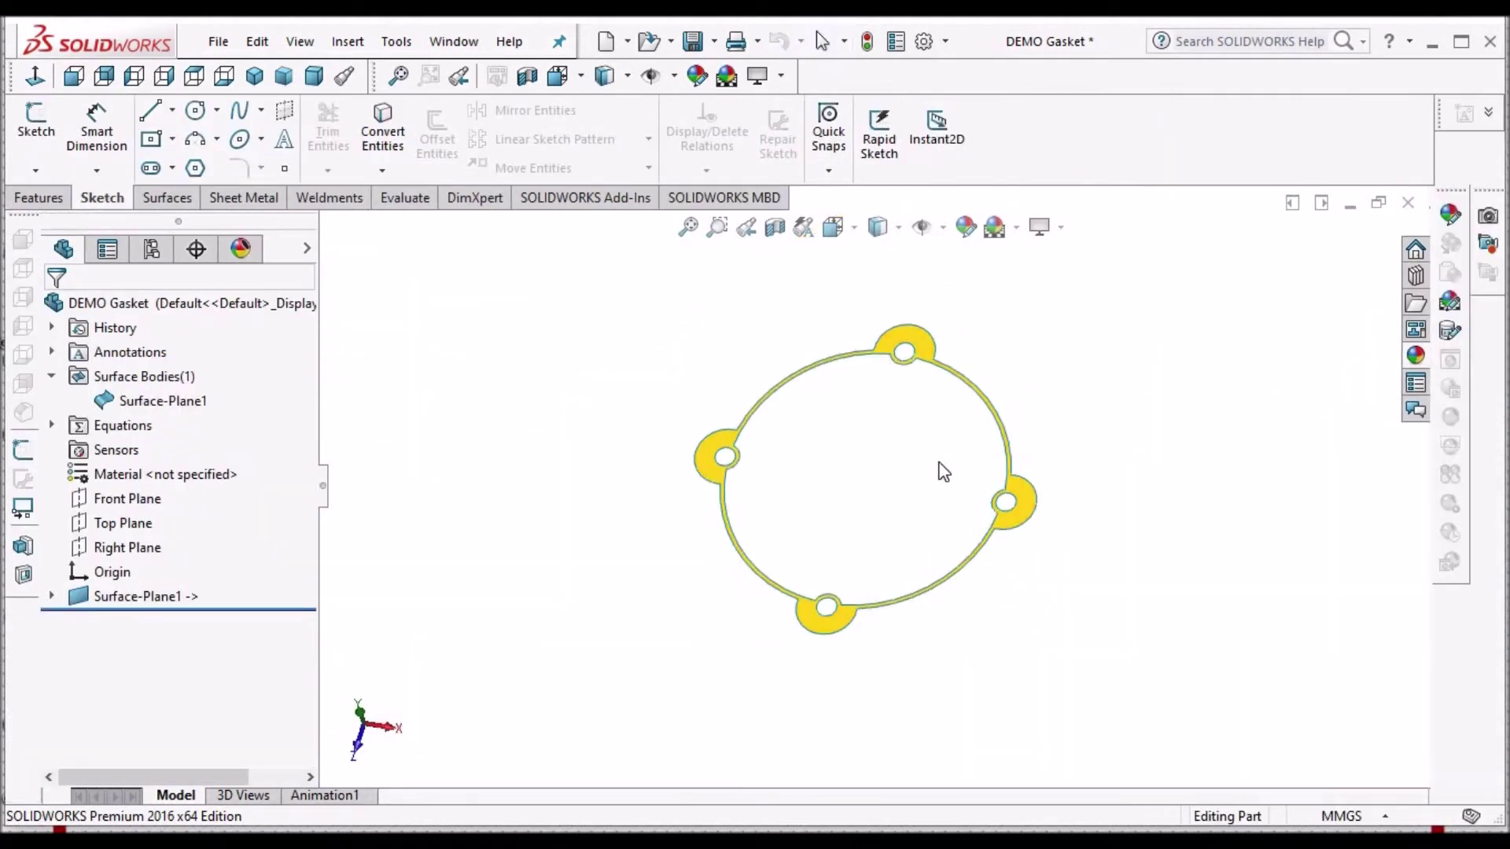
click(173, 201)
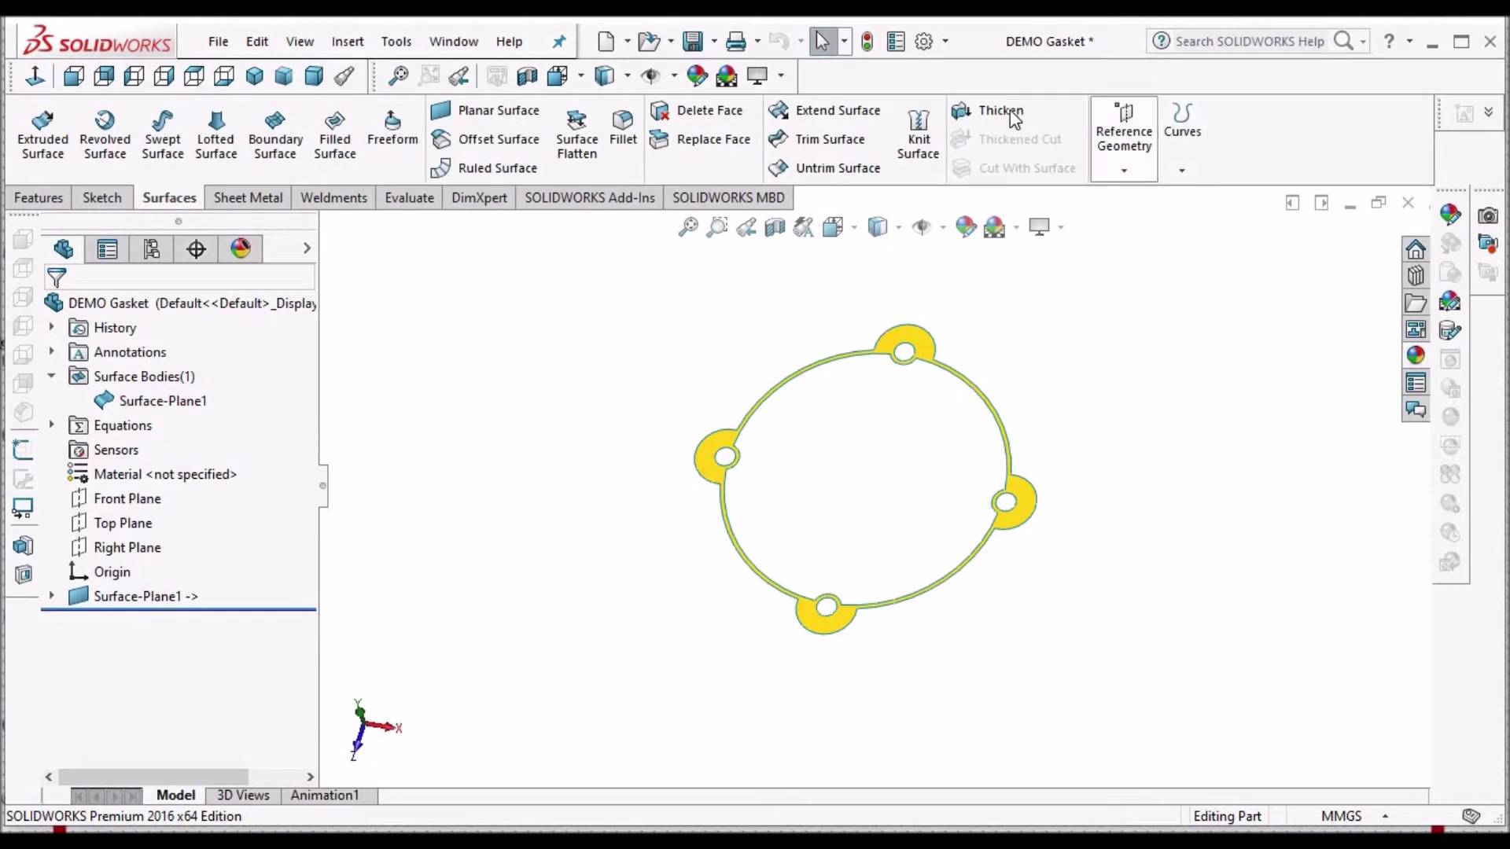
scroll(906, 346, down, 2)
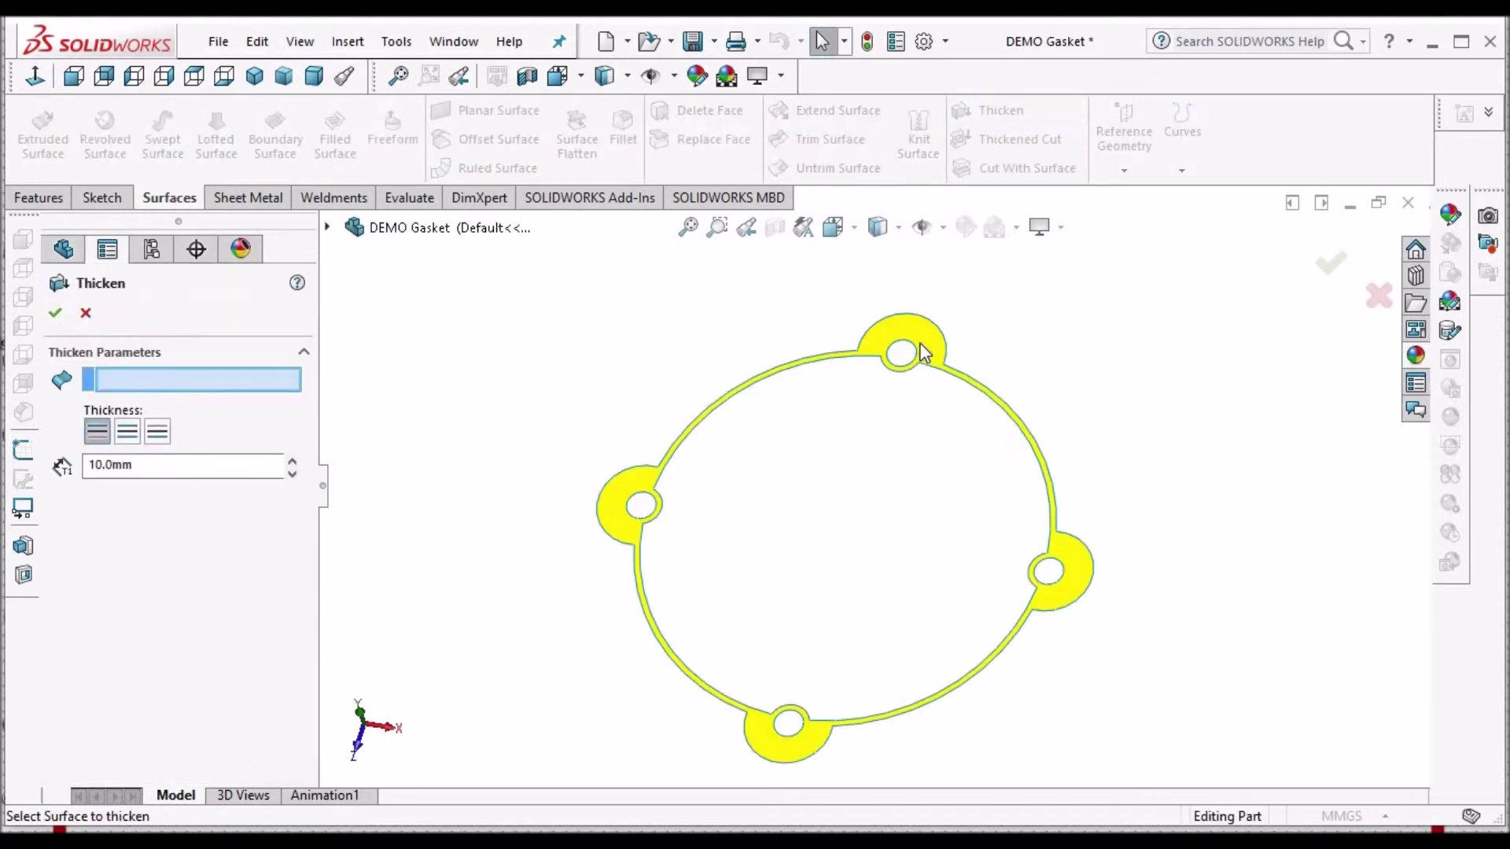
click(936, 350)
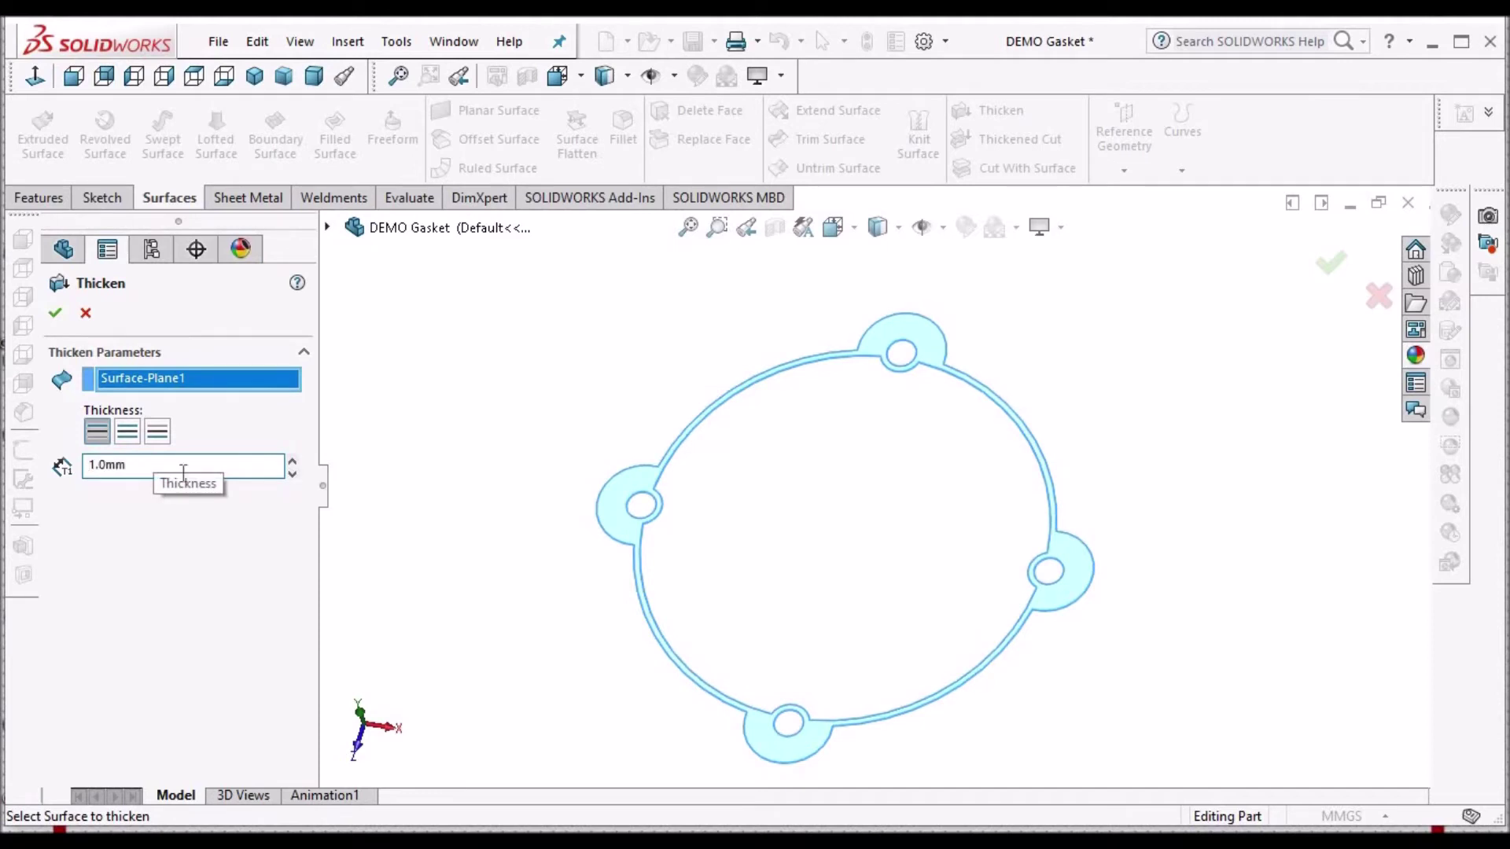
scroll(491, 505, down, 3)
middle_drag(818, 515, 849, 264)
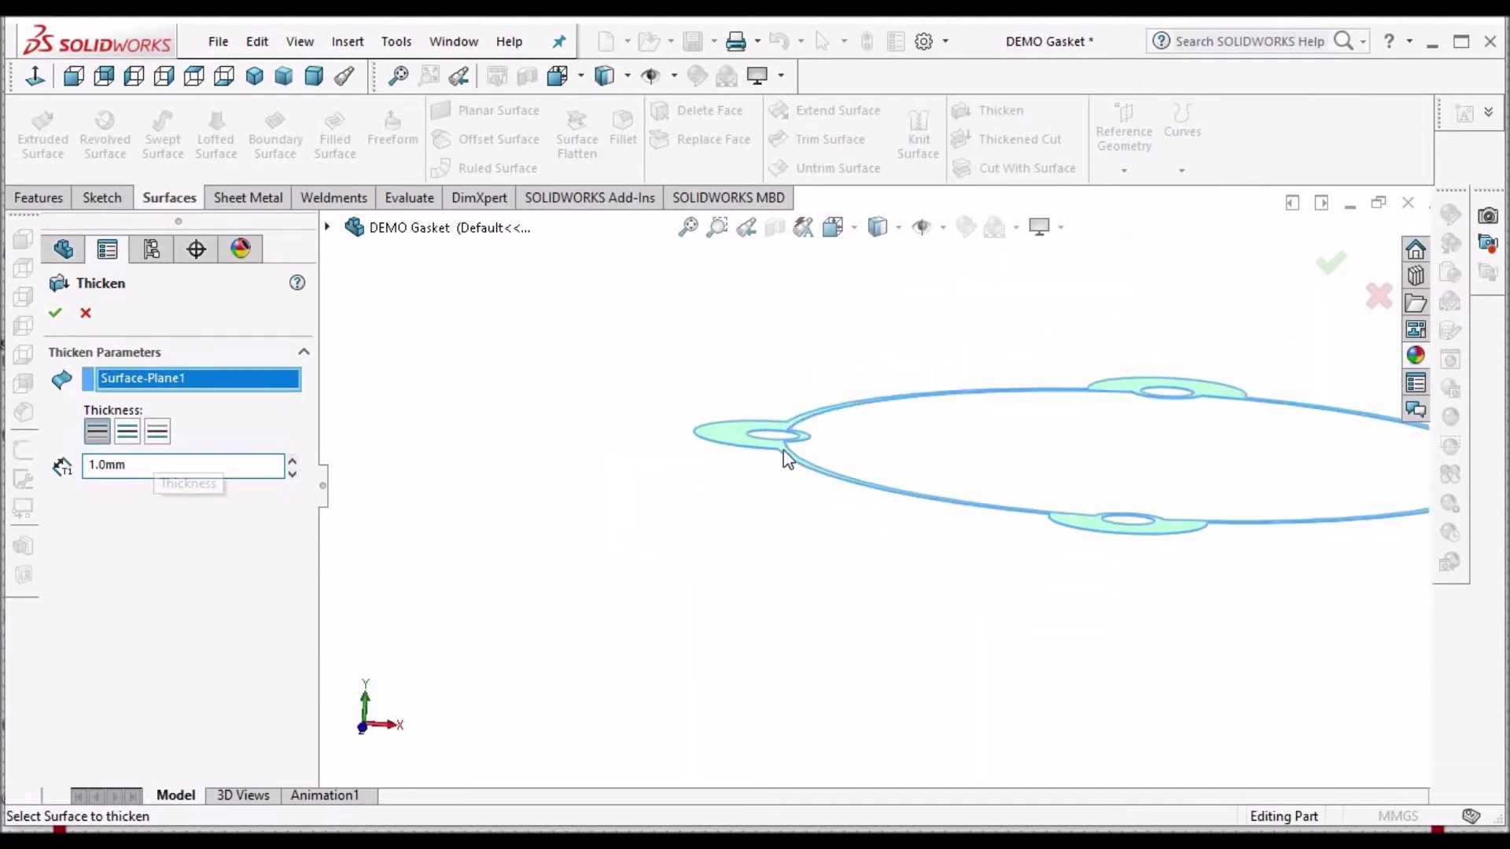
scroll(782, 447, down, 3)
scroll(822, 490, down, 1)
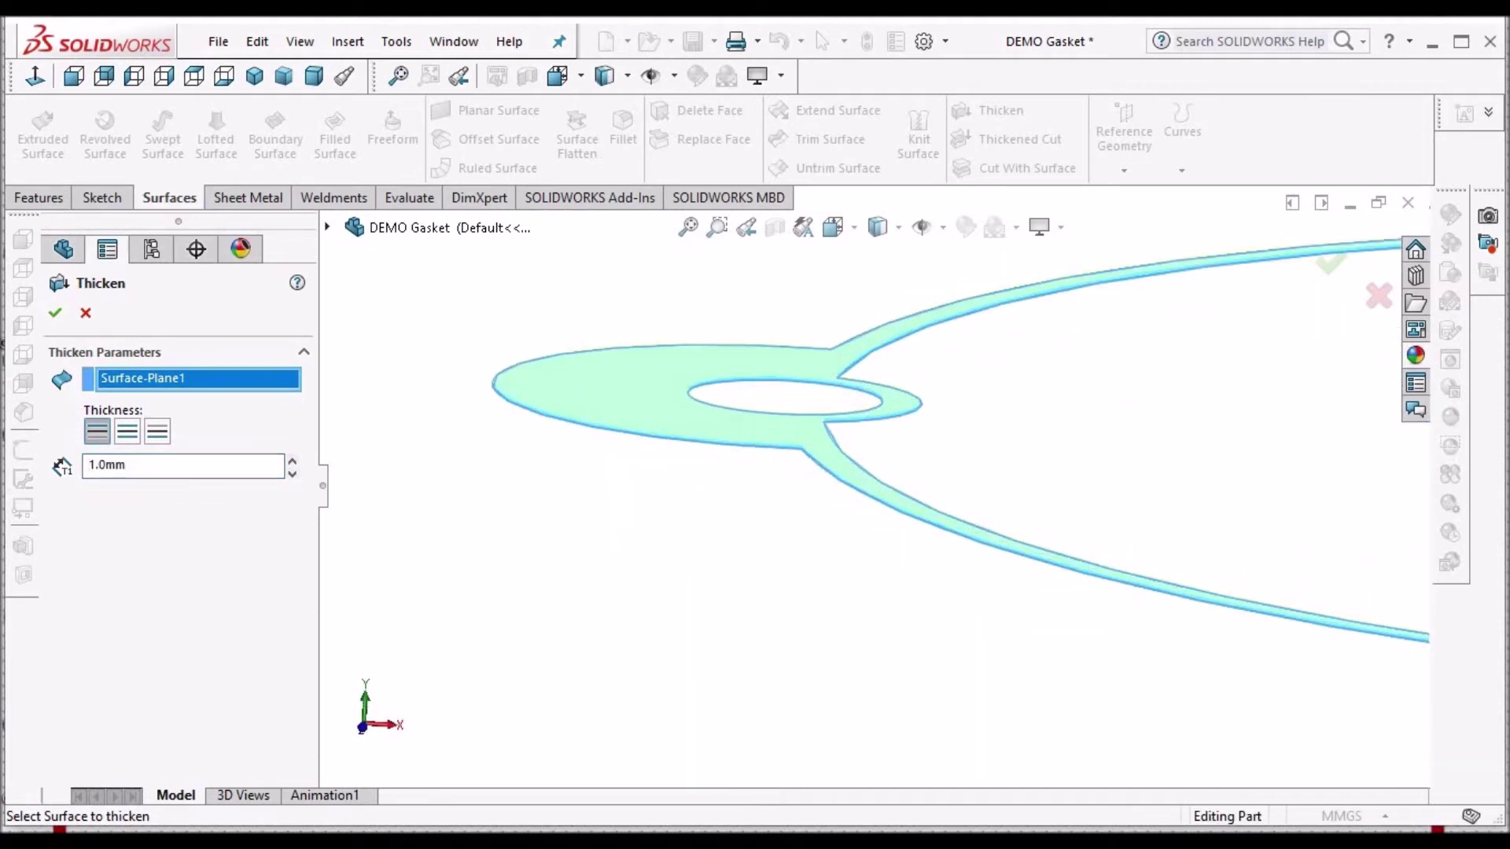
click(53, 315)
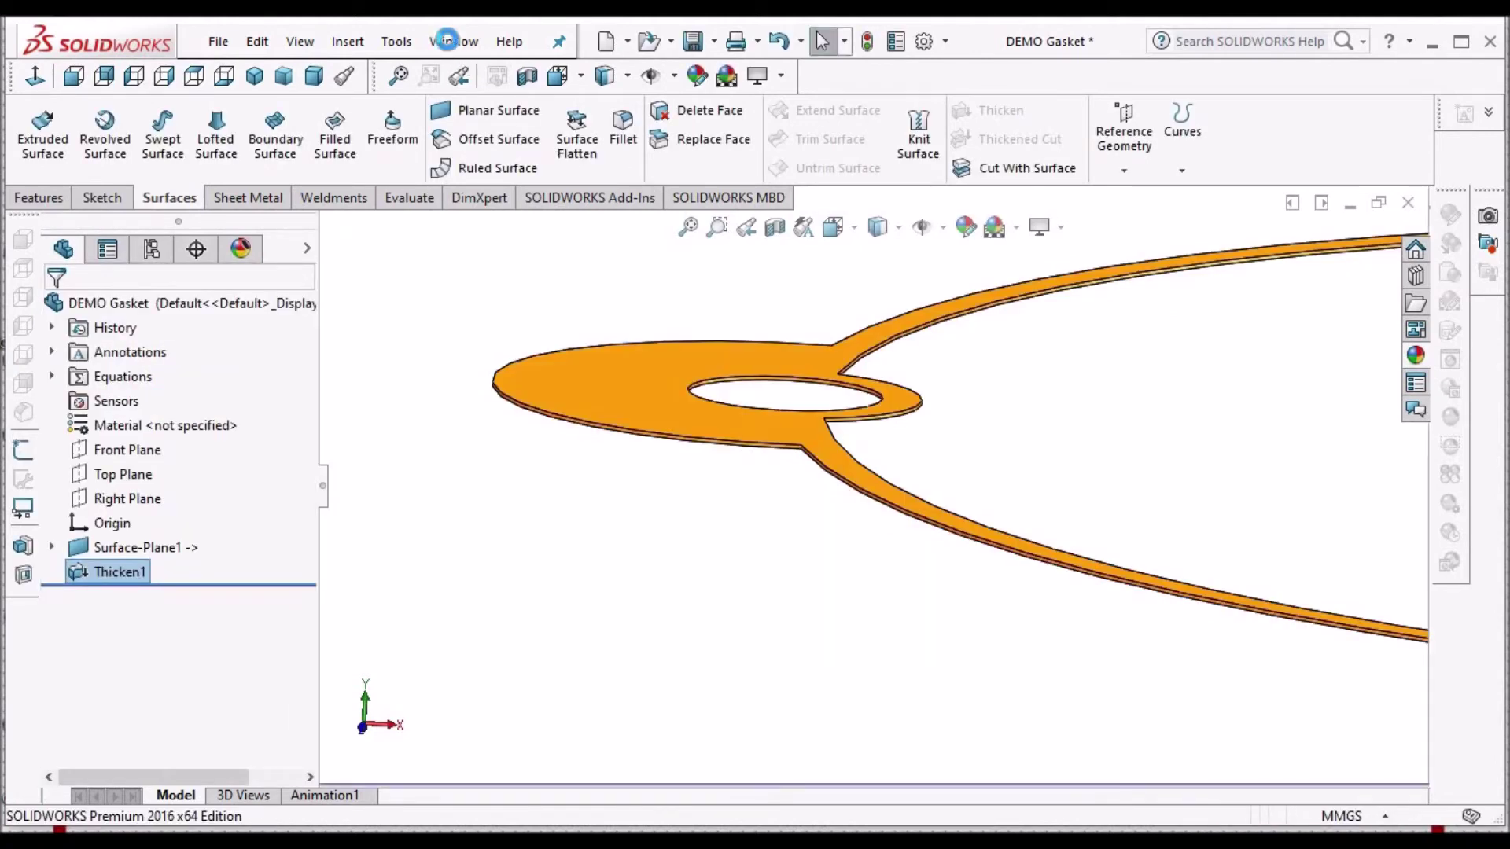
Switch to the ASMBLY window, accept the update, and examine the thickened gasket against the cover's rim and holes.
click(454, 40)
click(495, 300)
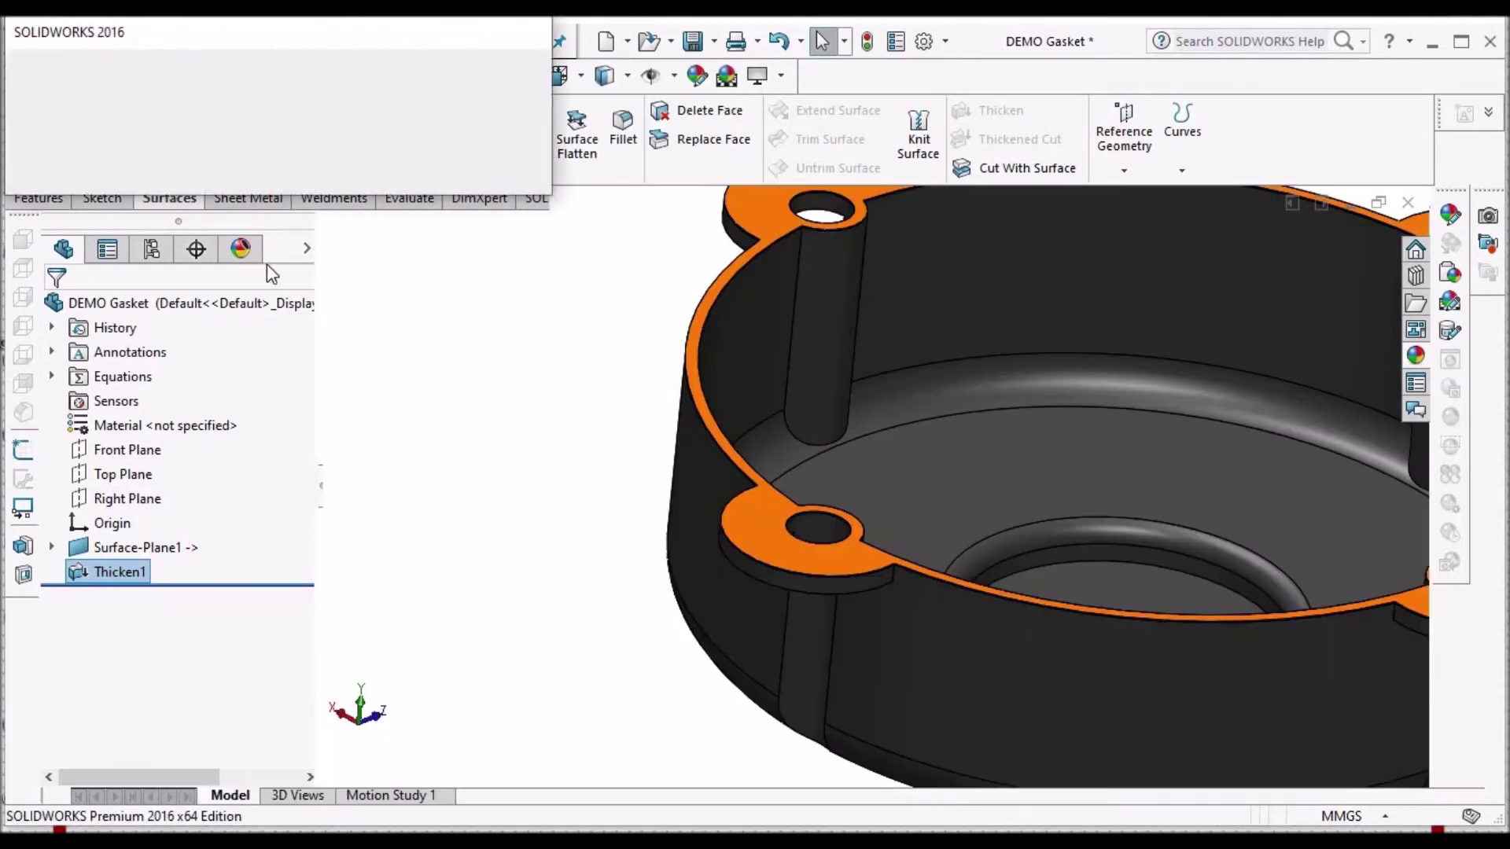
key(Return)
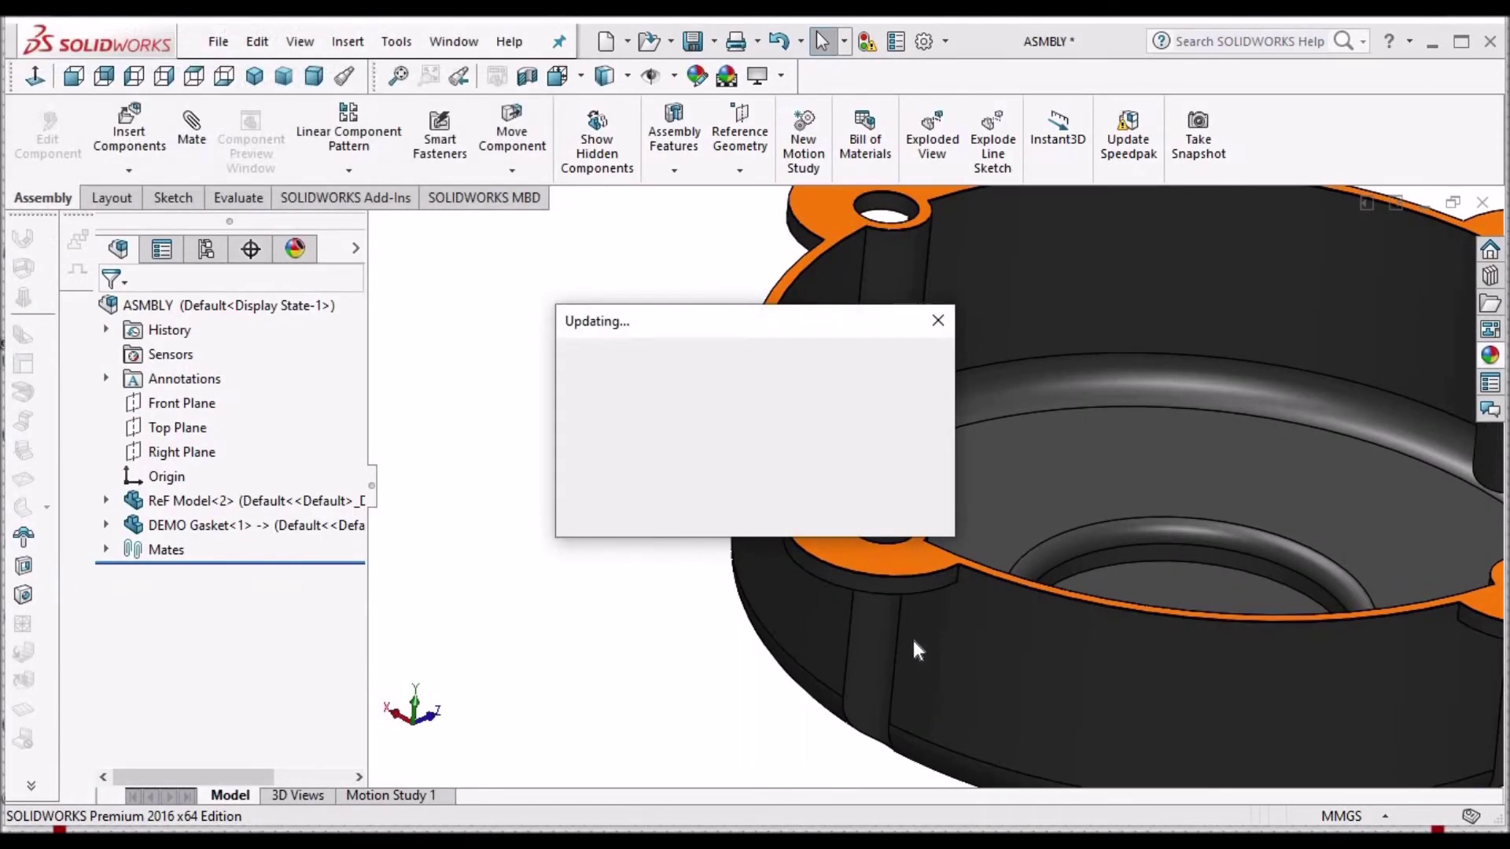
scroll(904, 605, down, 8)
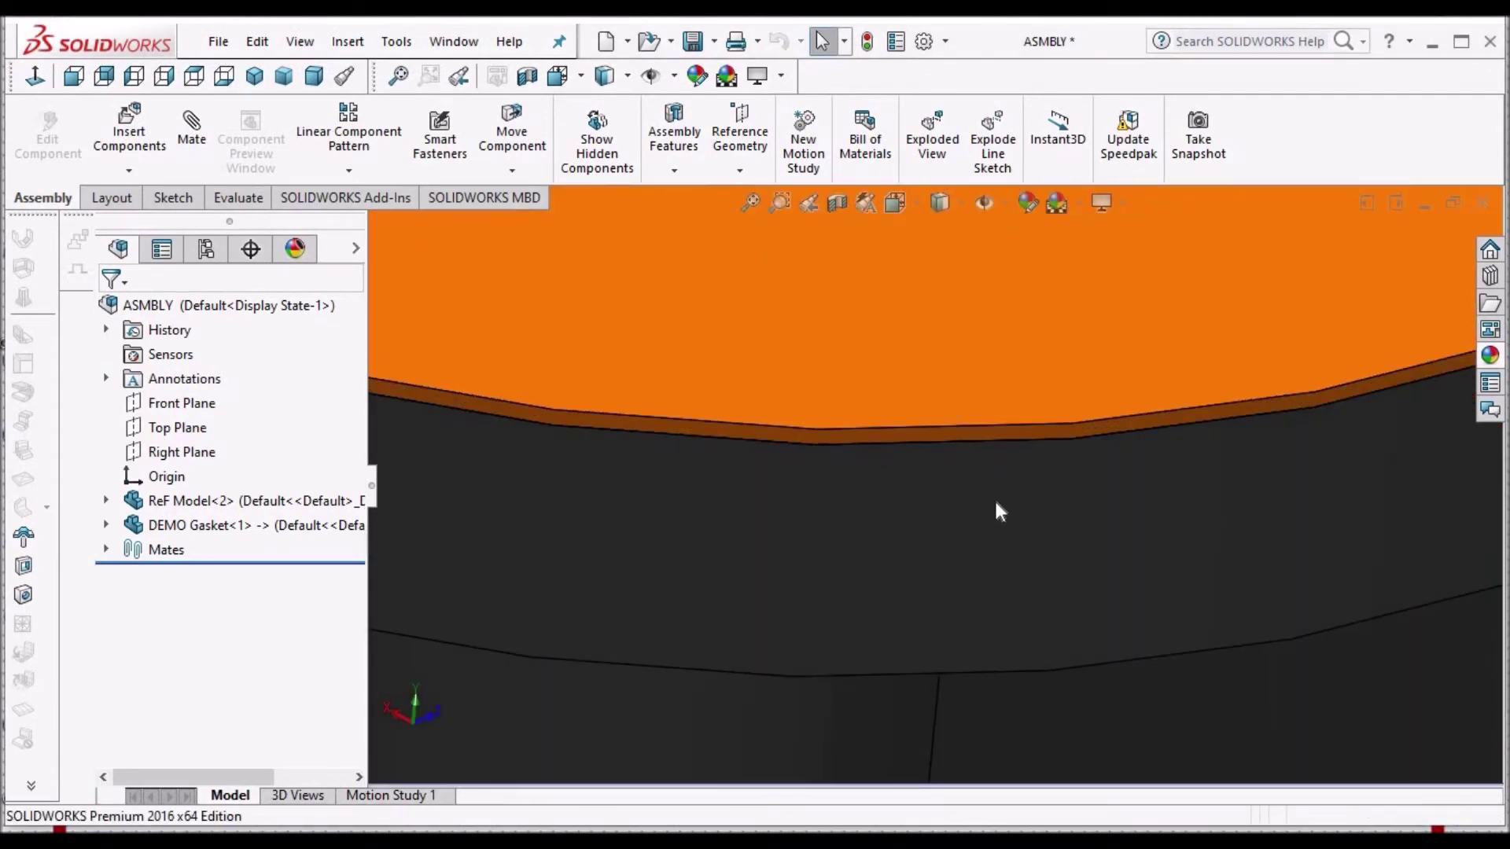
middle_drag(998, 510, 1050, 503)
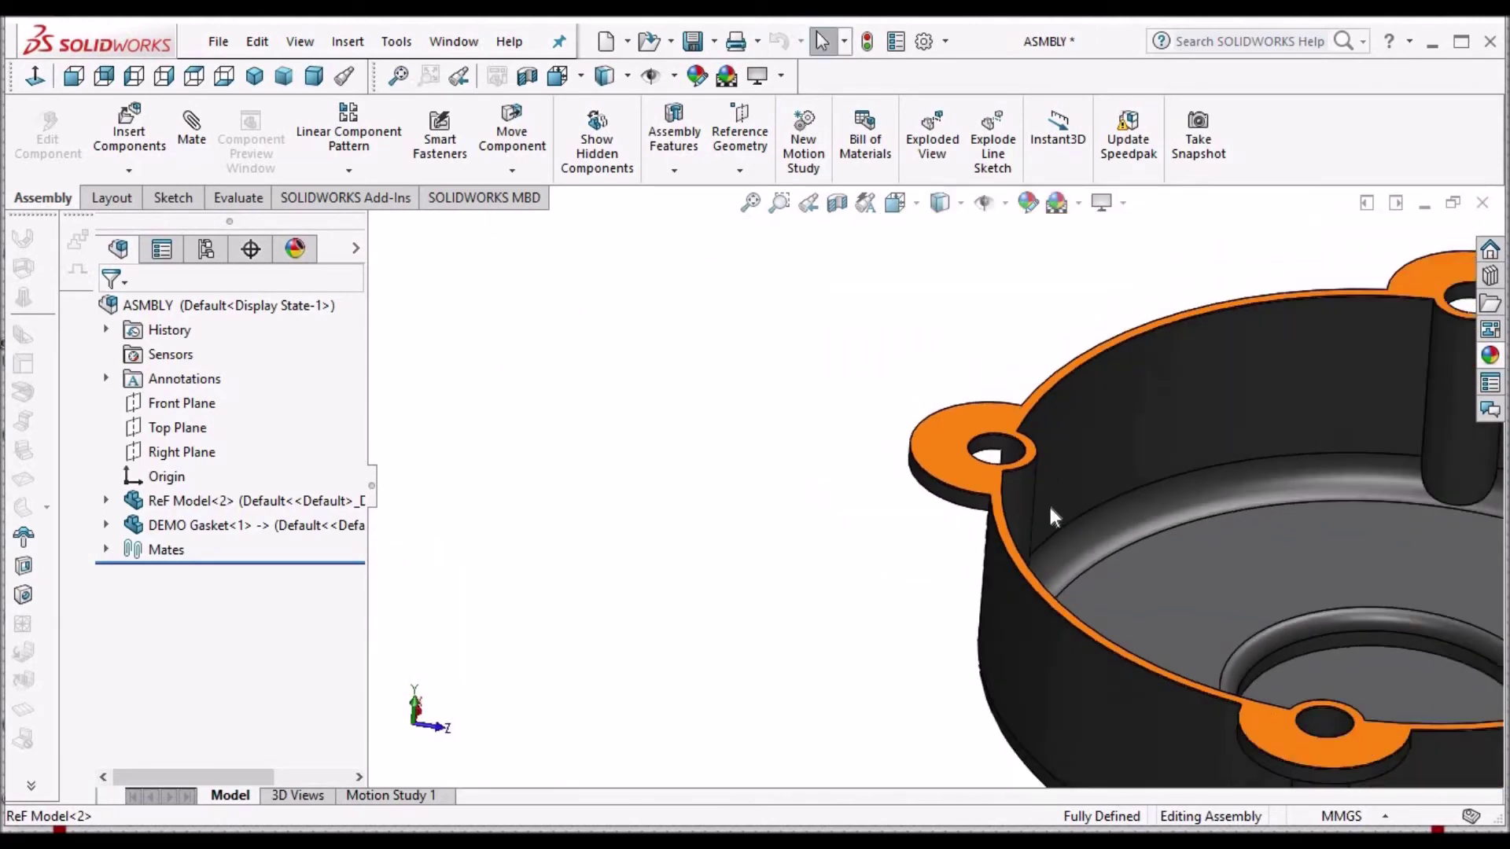
scroll(1095, 573, down, 5)
middle_drag(1319, 550, 1166, 560)
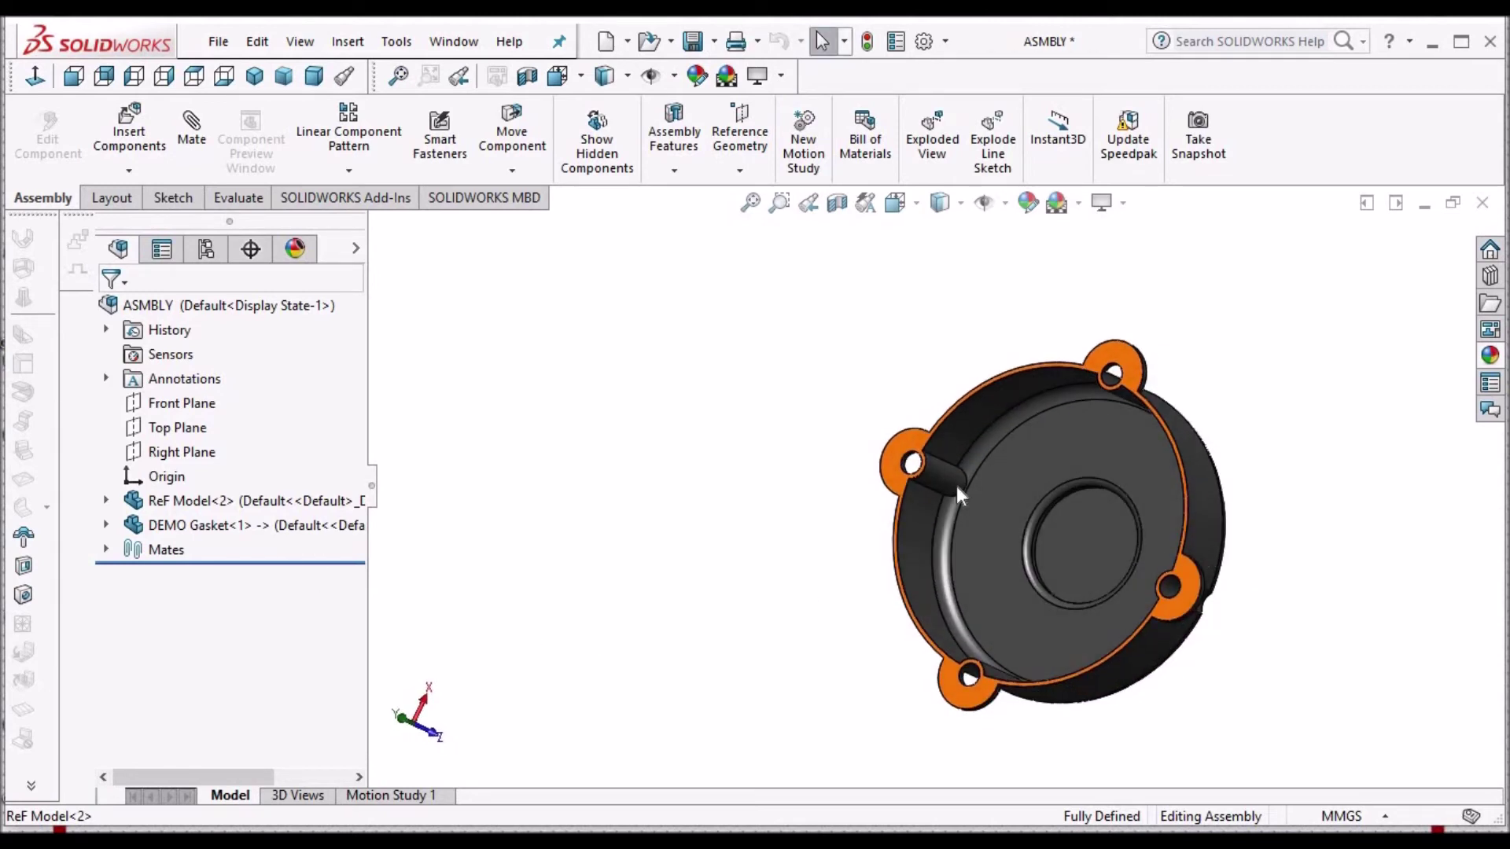
Reopen the DEMO Gasket part and delete its planar surface with the dependent thicken feature, plus the converted Sketch1.
right_click(231, 535)
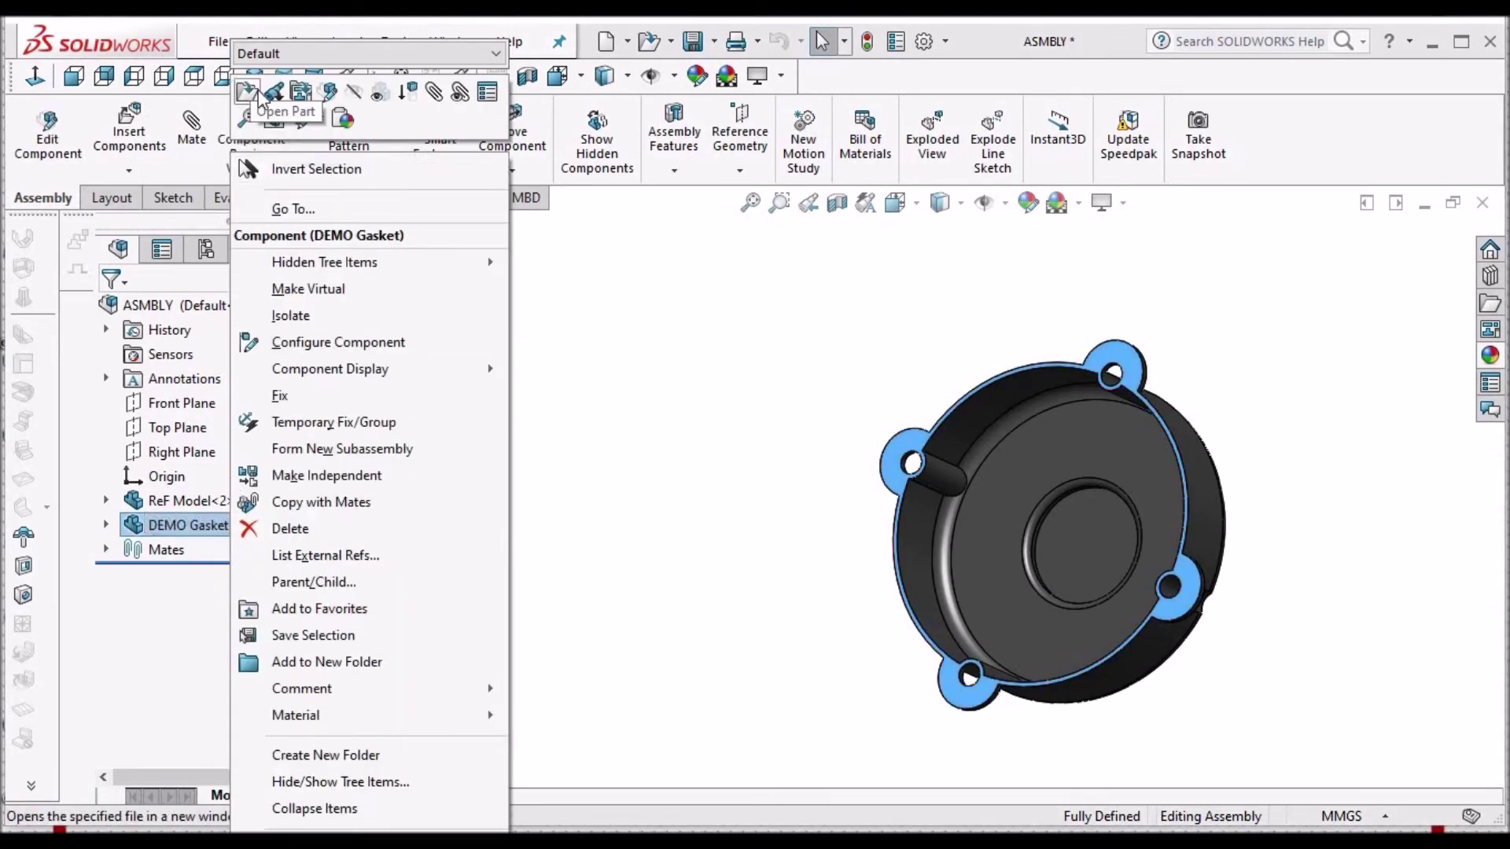
click(258, 92)
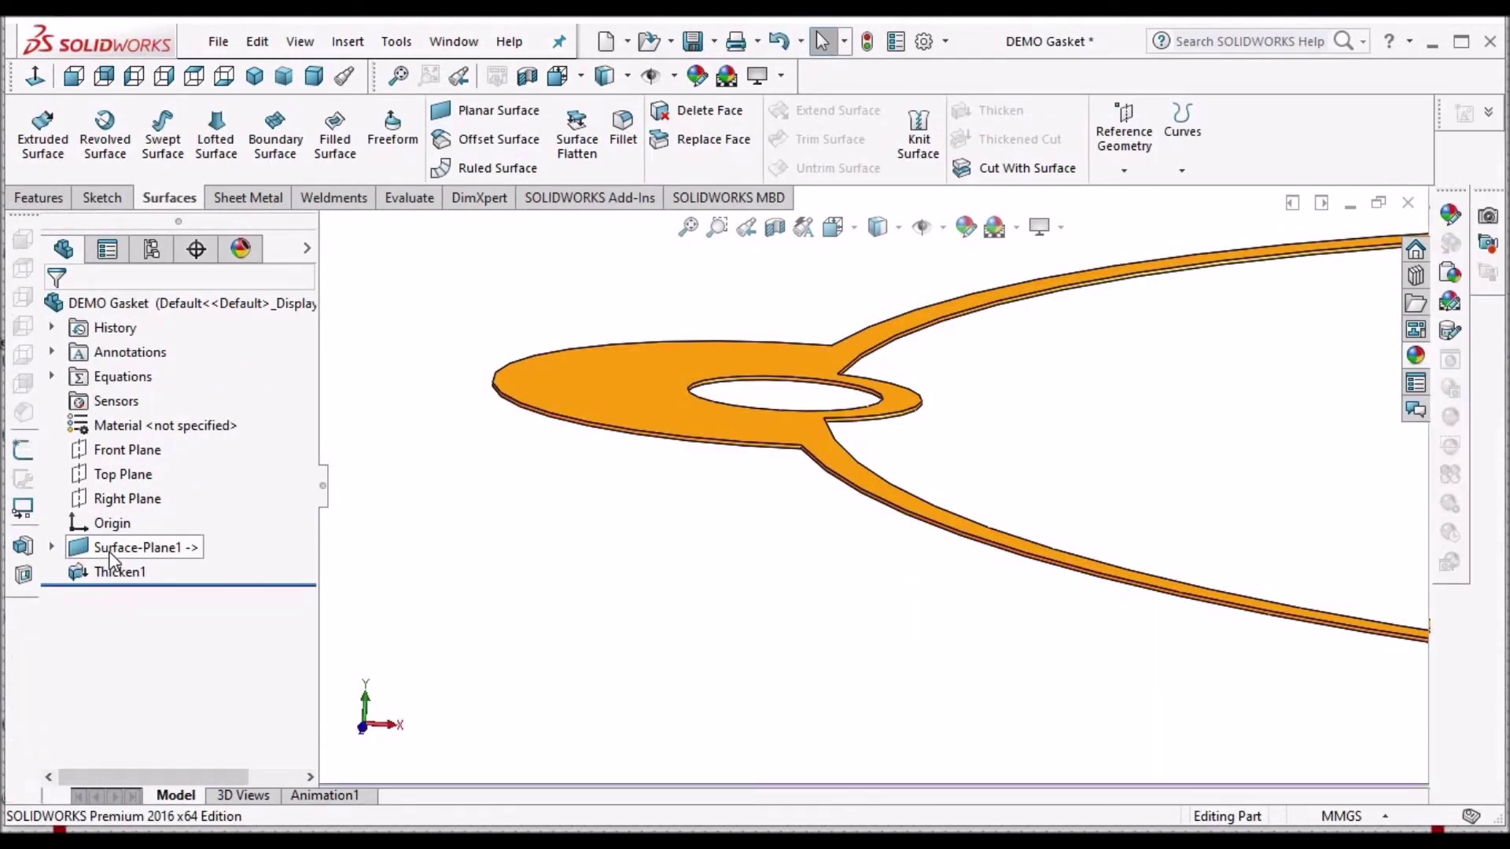
right_click(118, 547)
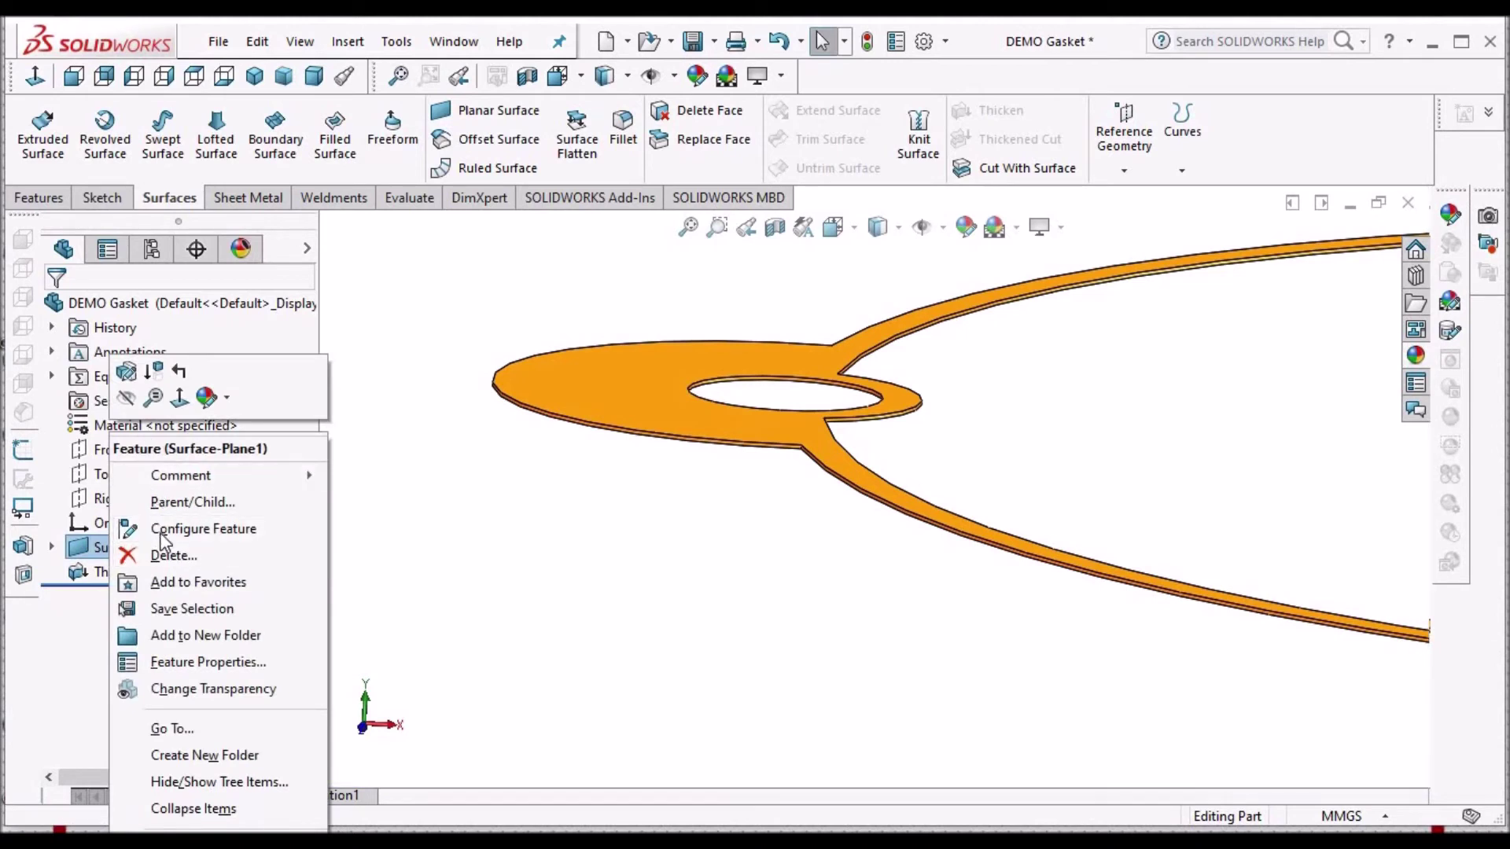
click(169, 556)
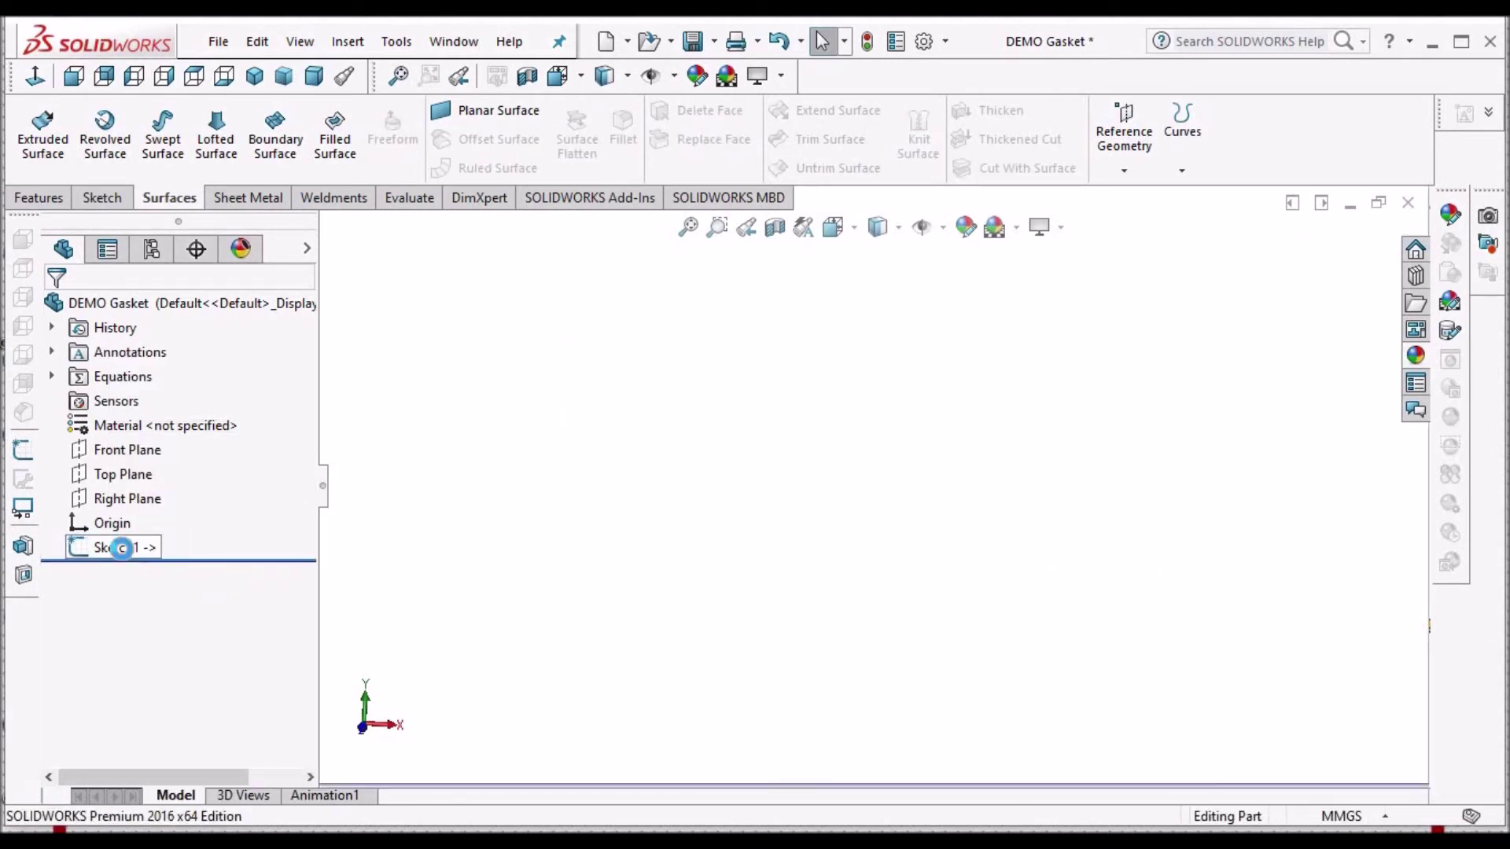
right_click(111, 548)
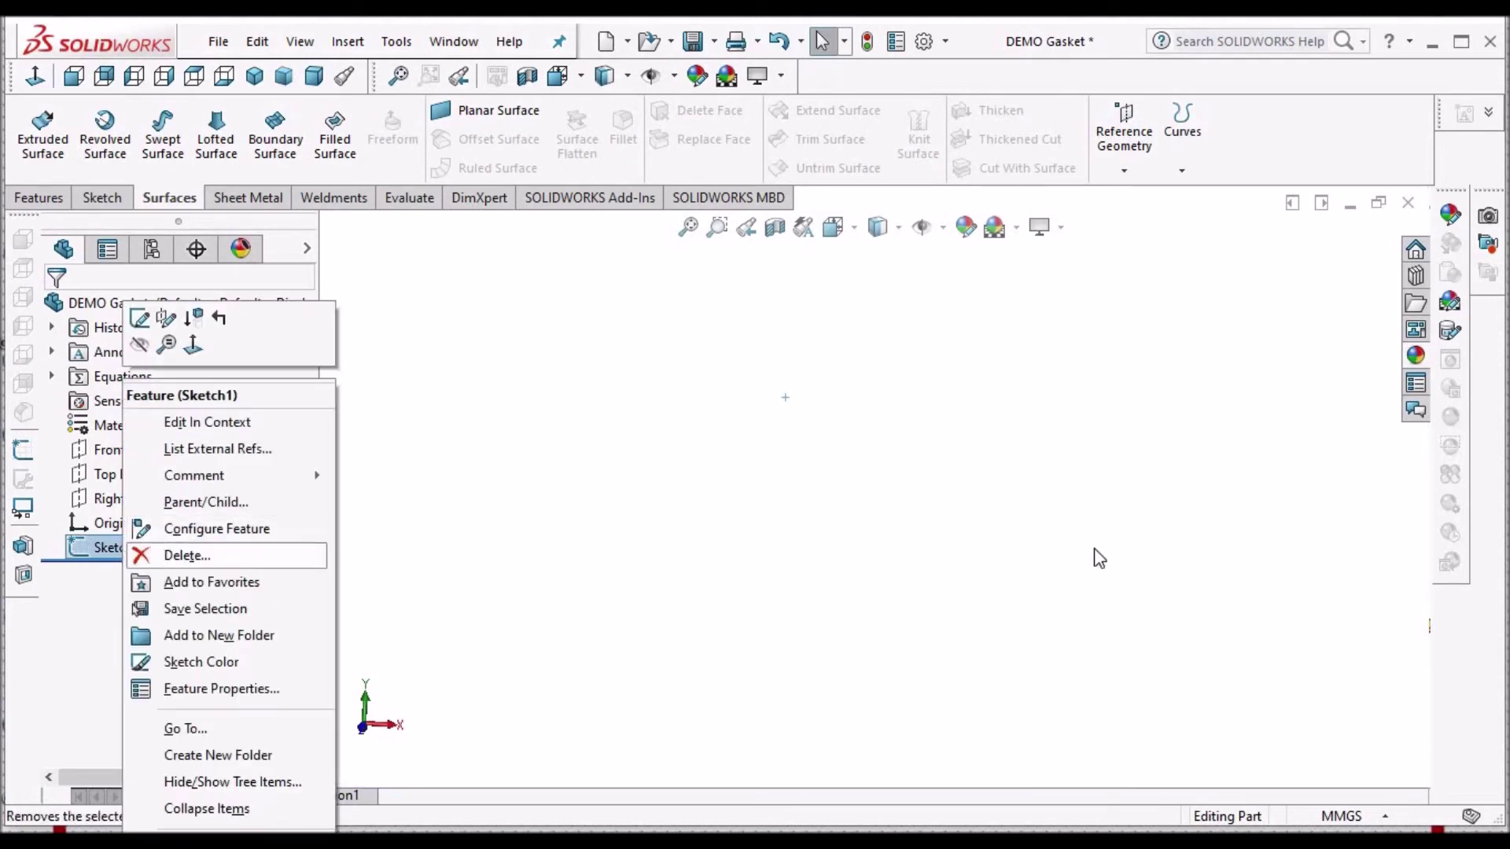
click(1027, 717)
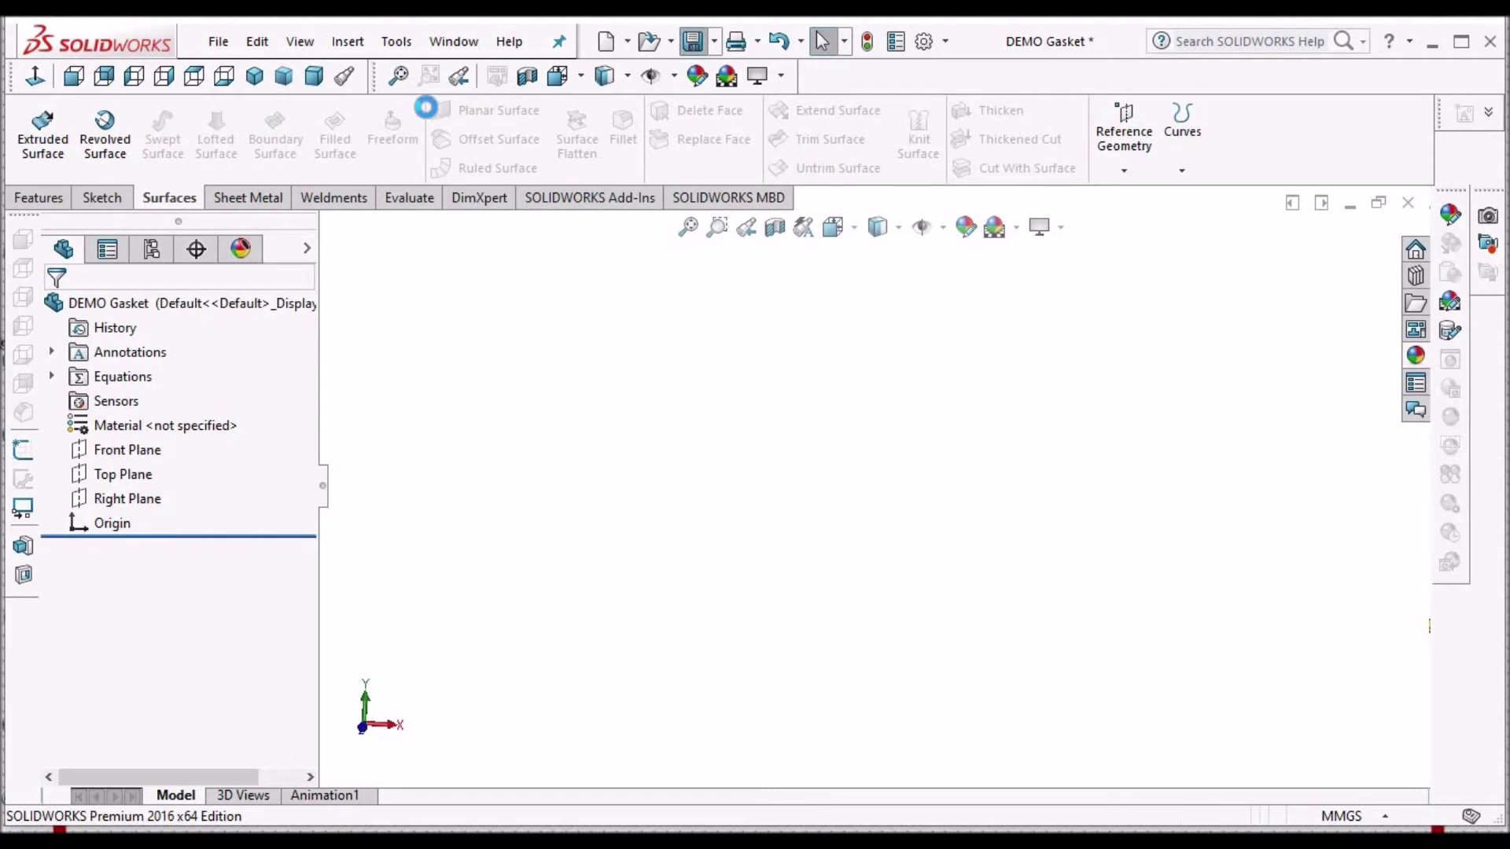
Save the emptied DEMO Gasket part and switch back to the ASMBLY window.
click(460, 47)
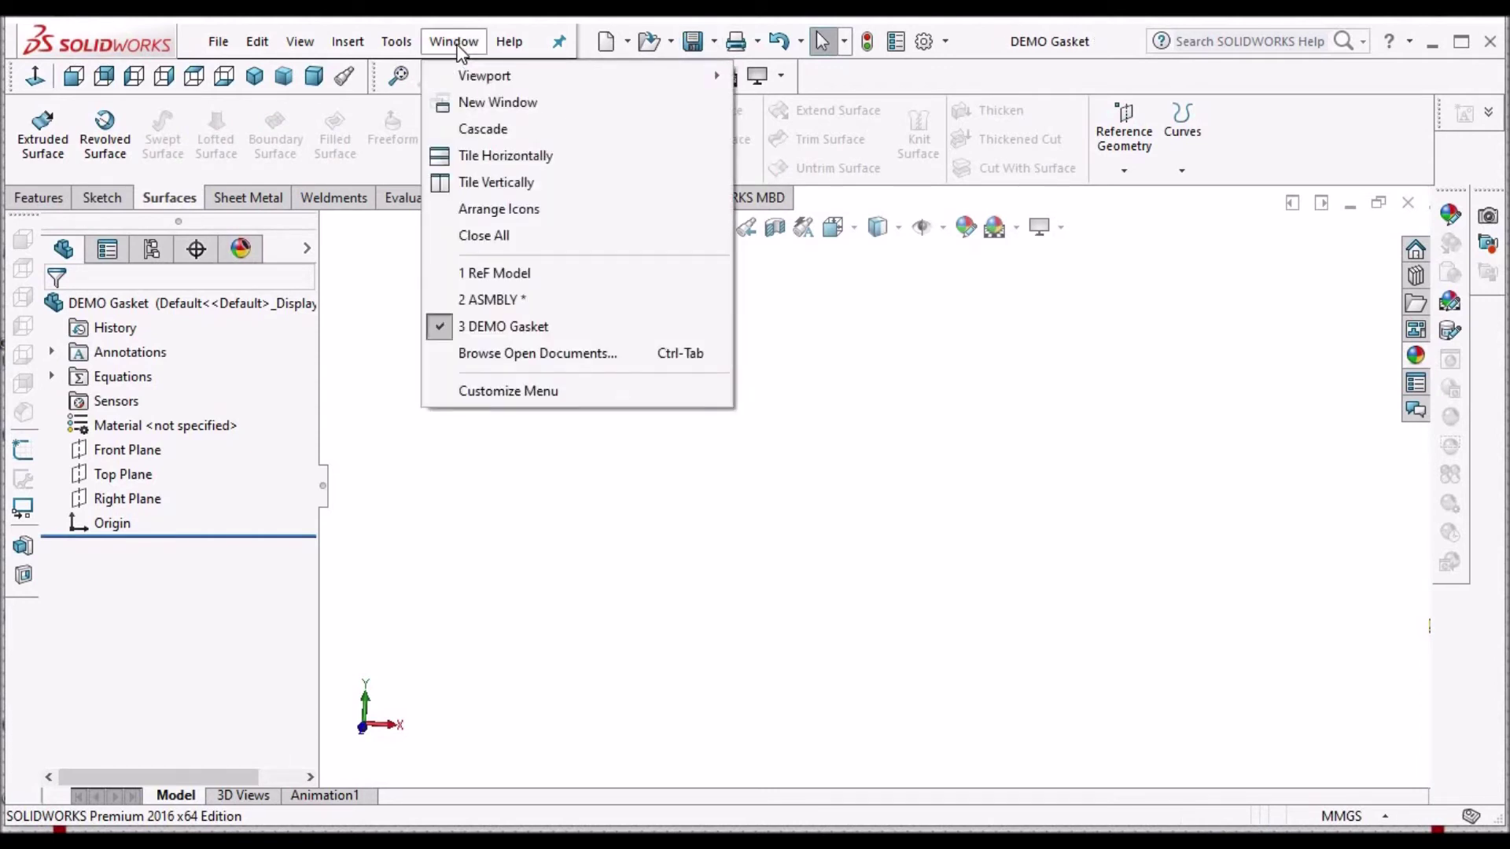
click(493, 300)
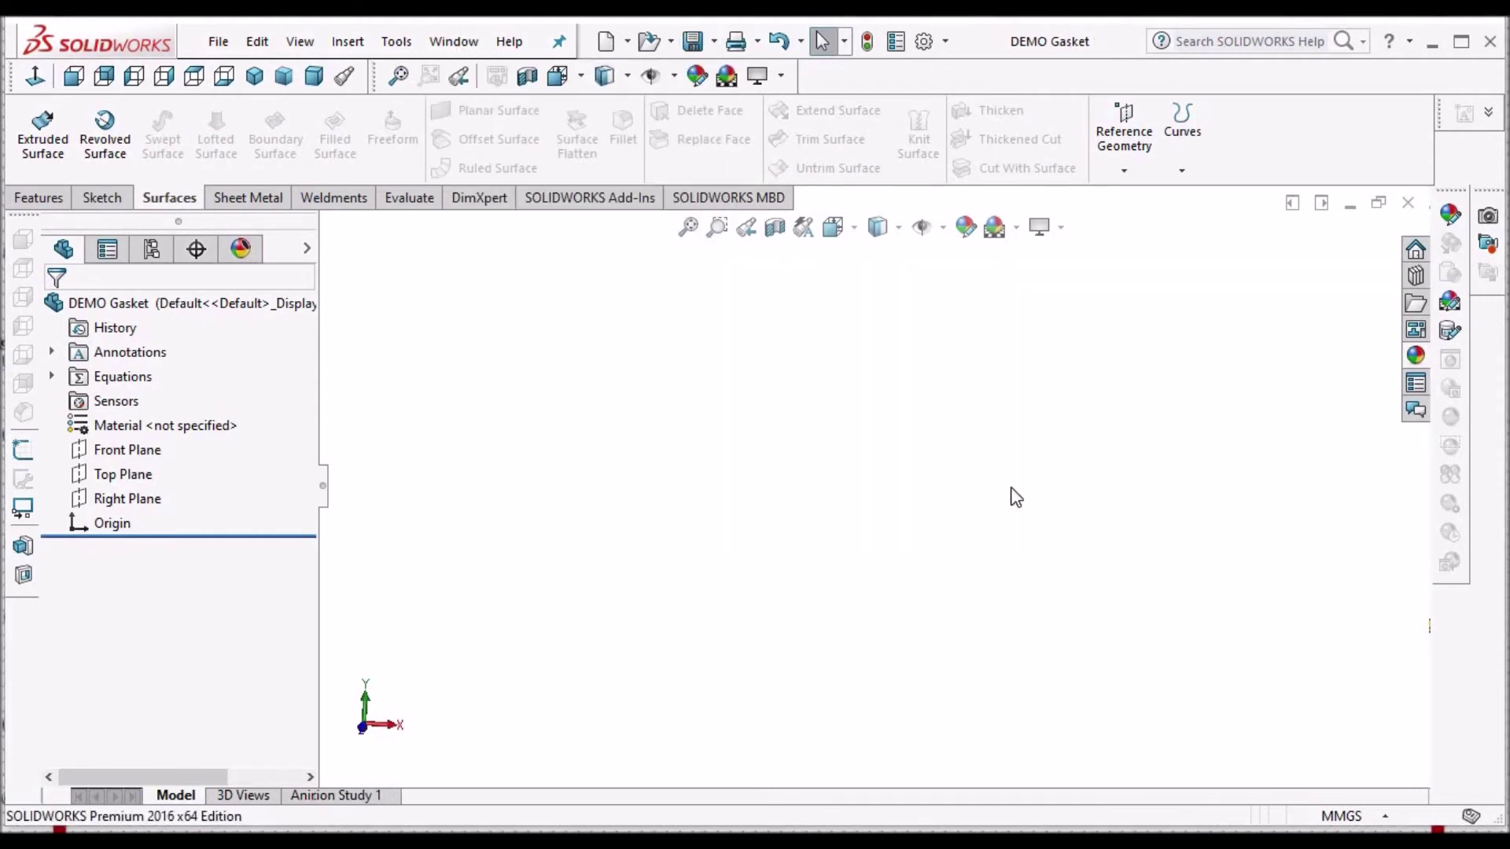
Accept the assembly update and open the DEMO Gasket component for editing in the context of the assembly.
click(183, 140)
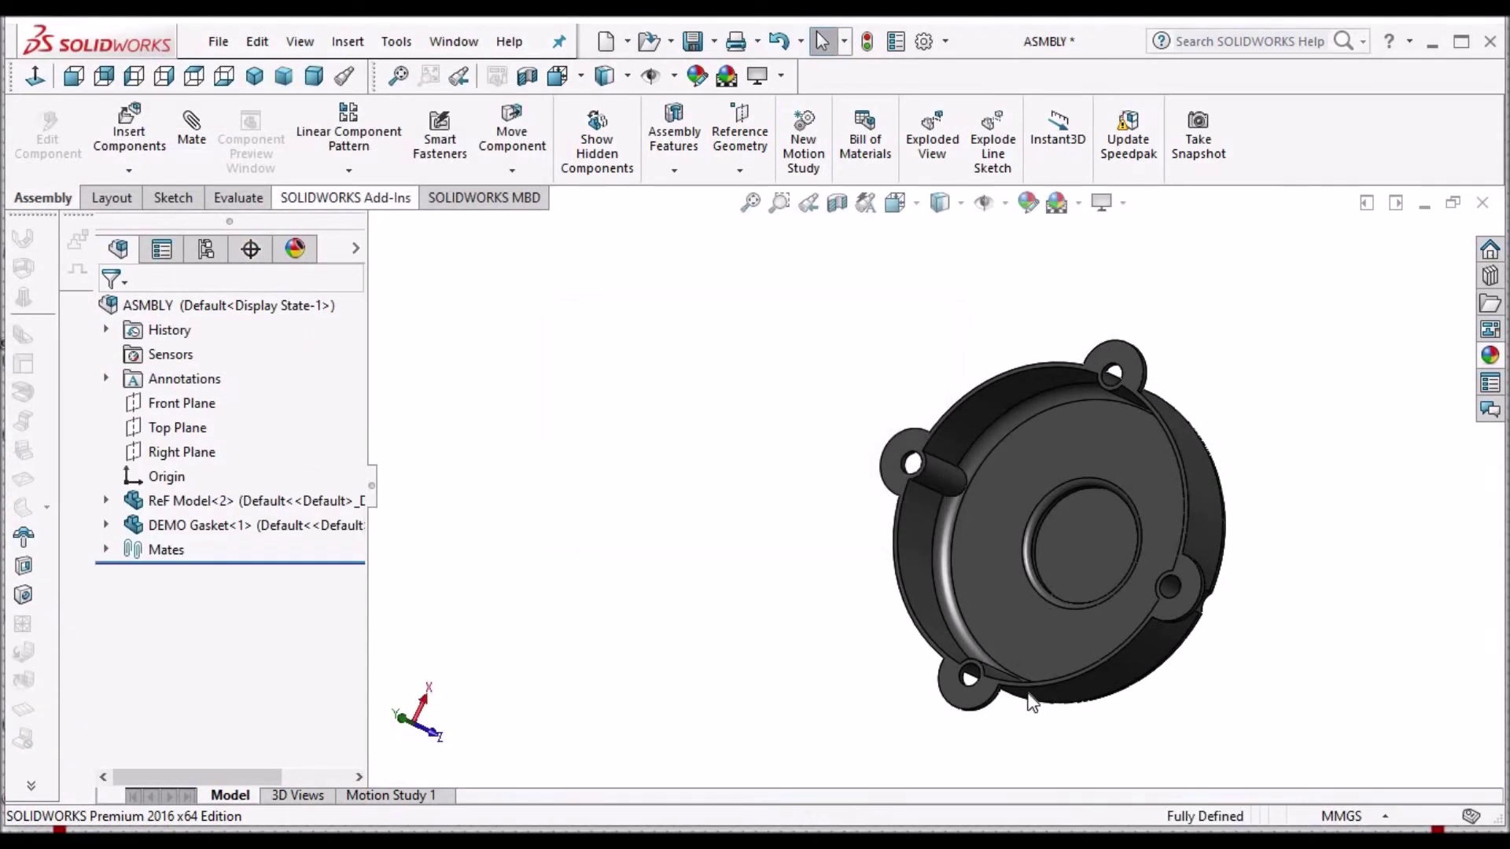
scroll(1013, 582, down, 4)
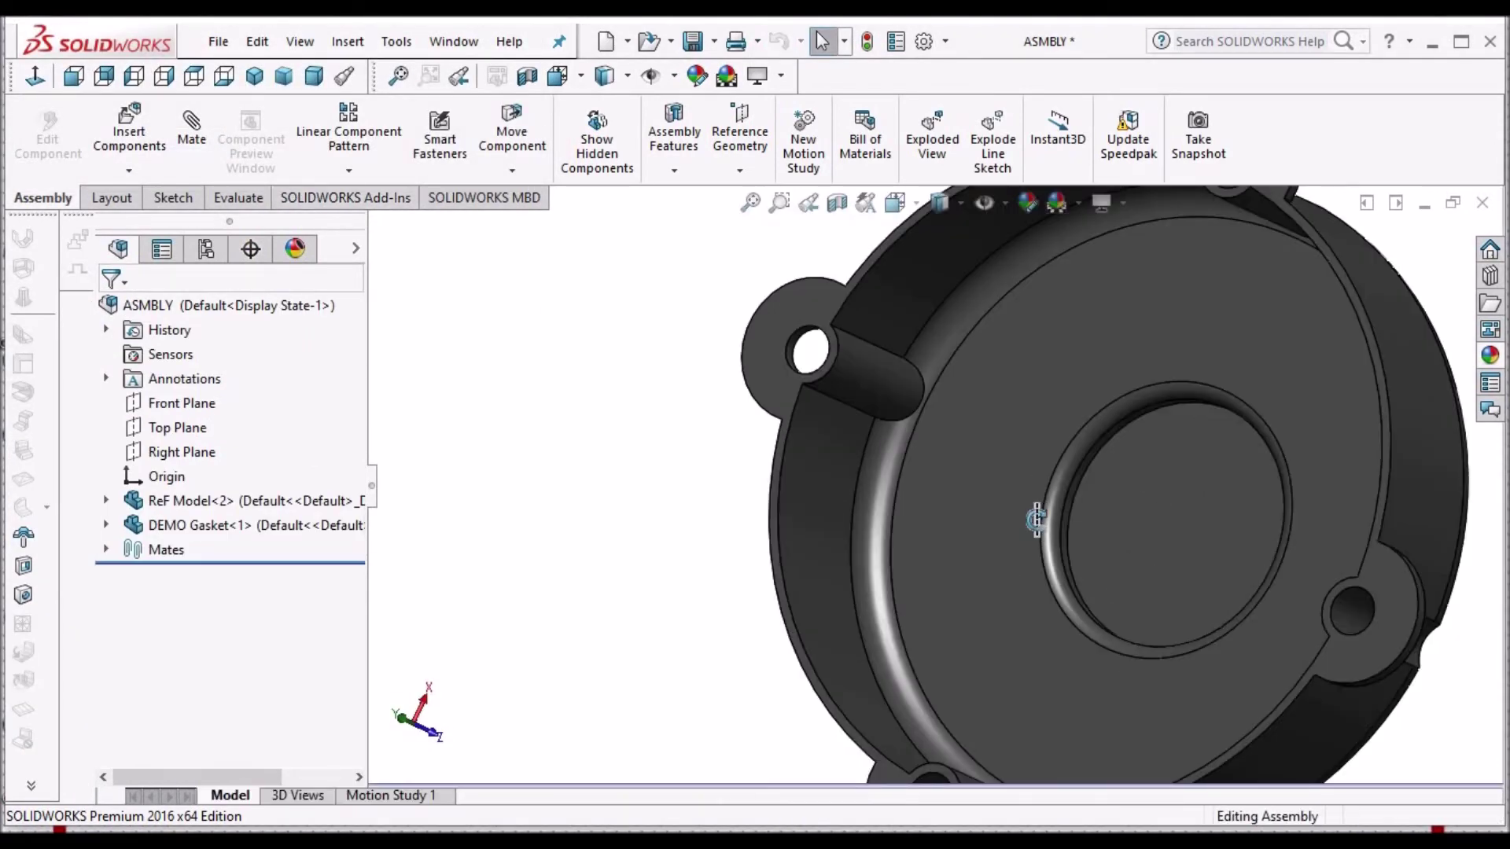
middle_drag(1017, 584, 1123, 565)
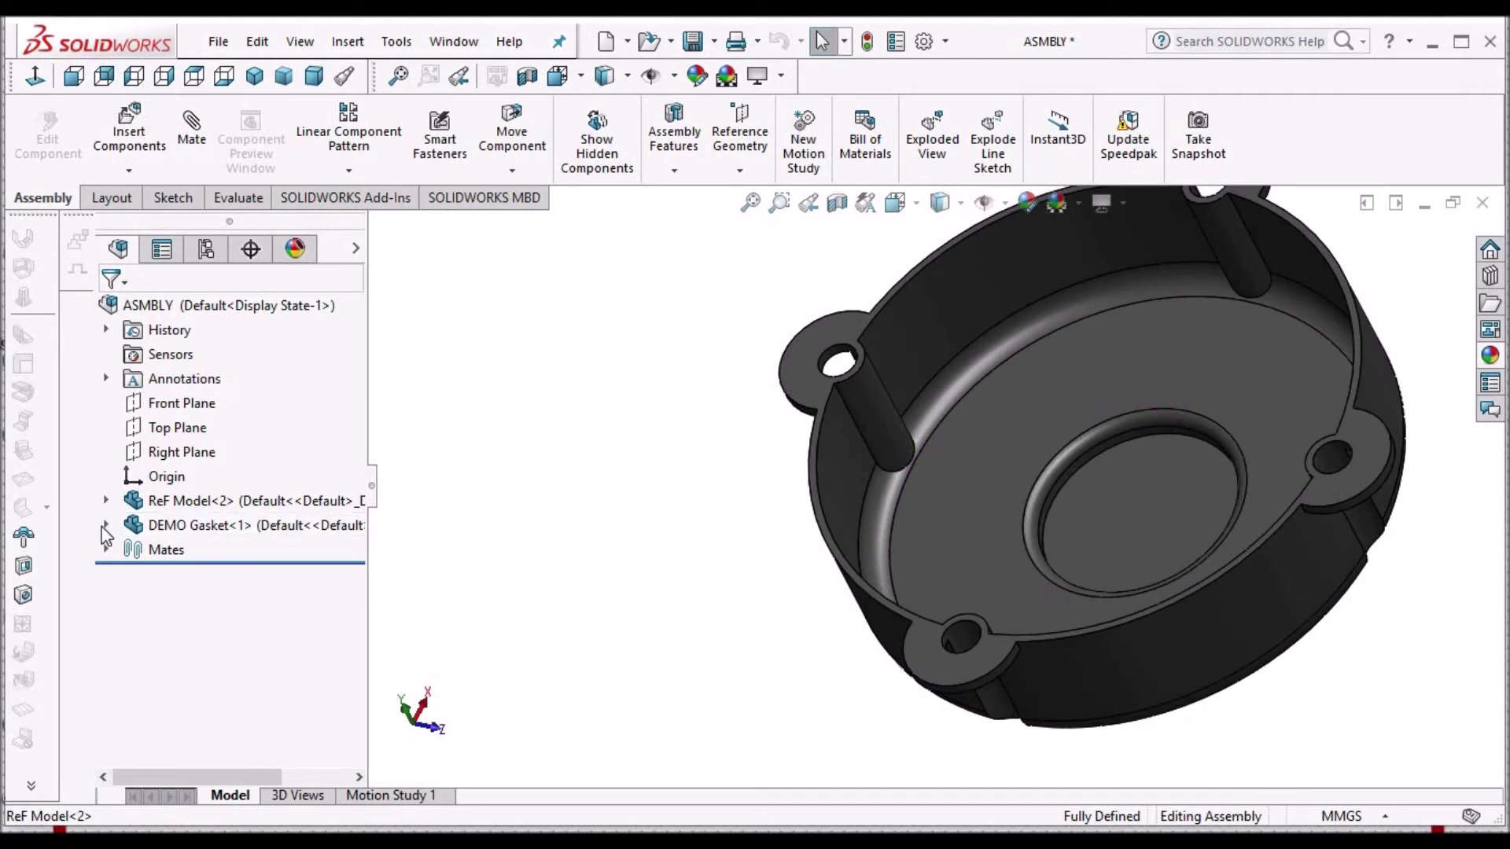
click(104, 525)
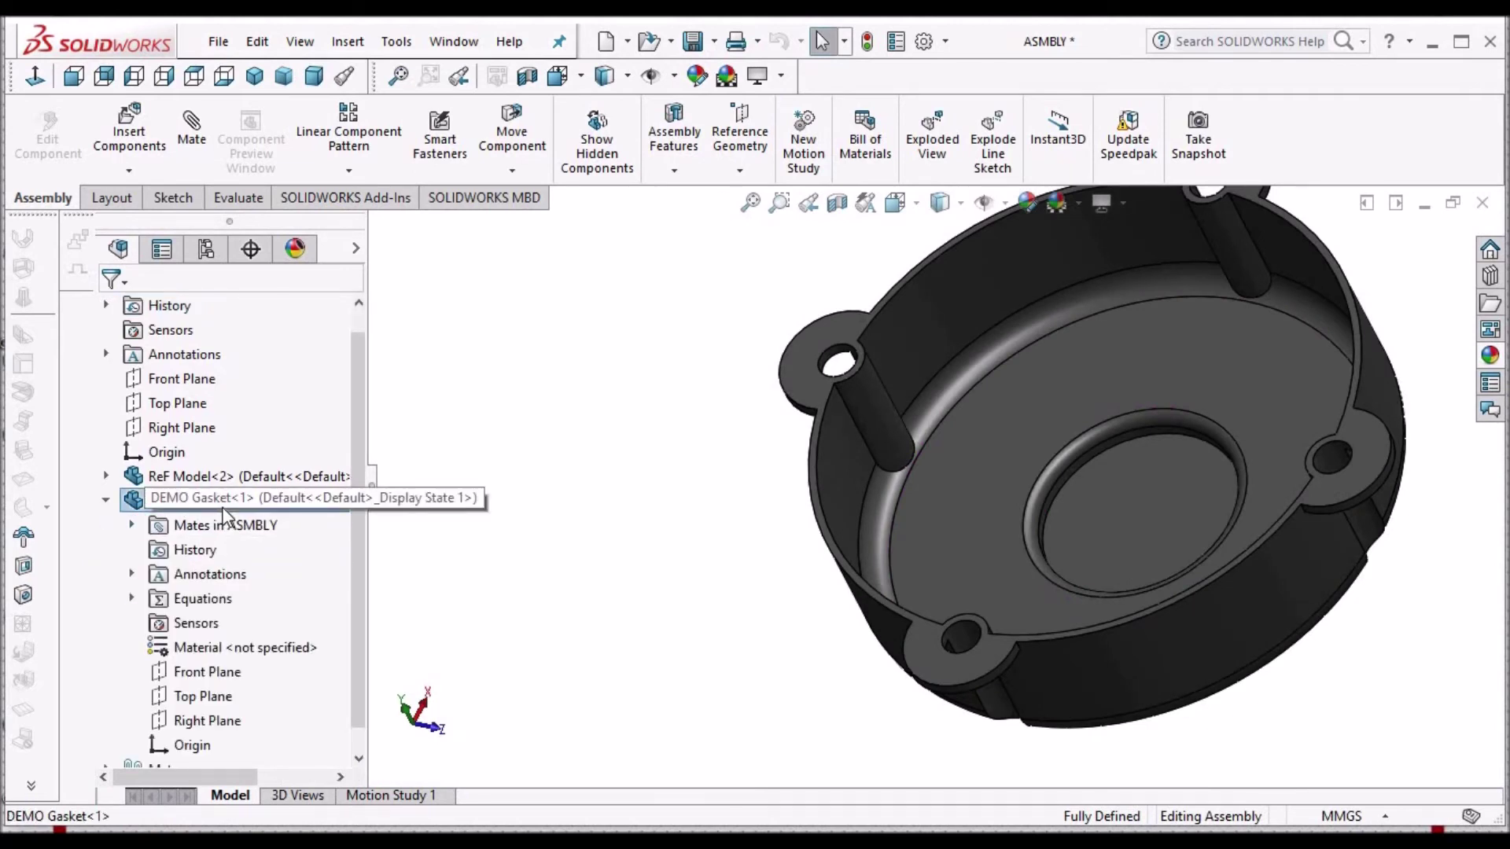
right_click(224, 508)
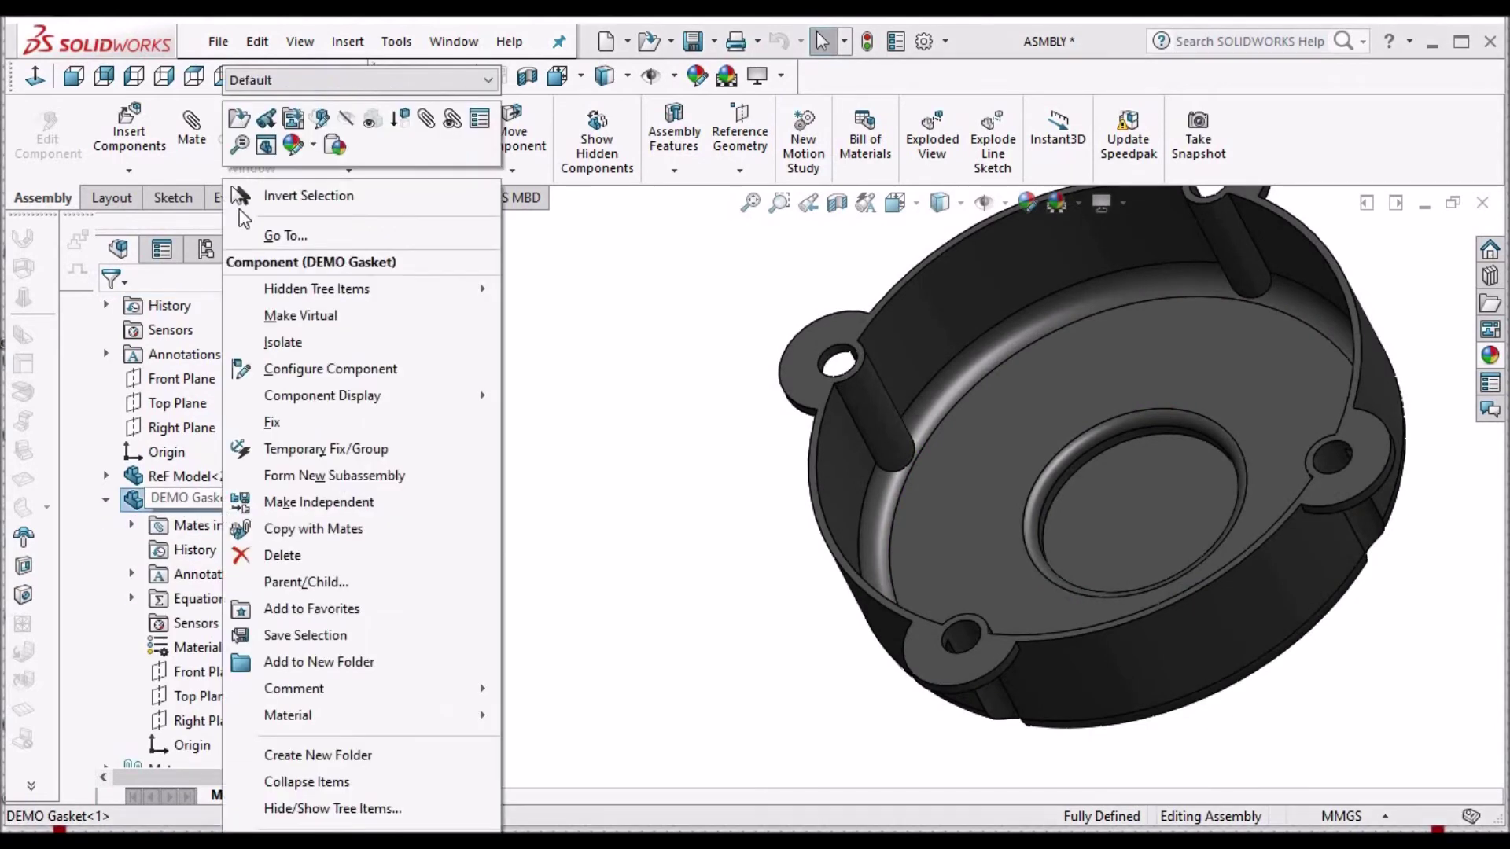
click(323, 120)
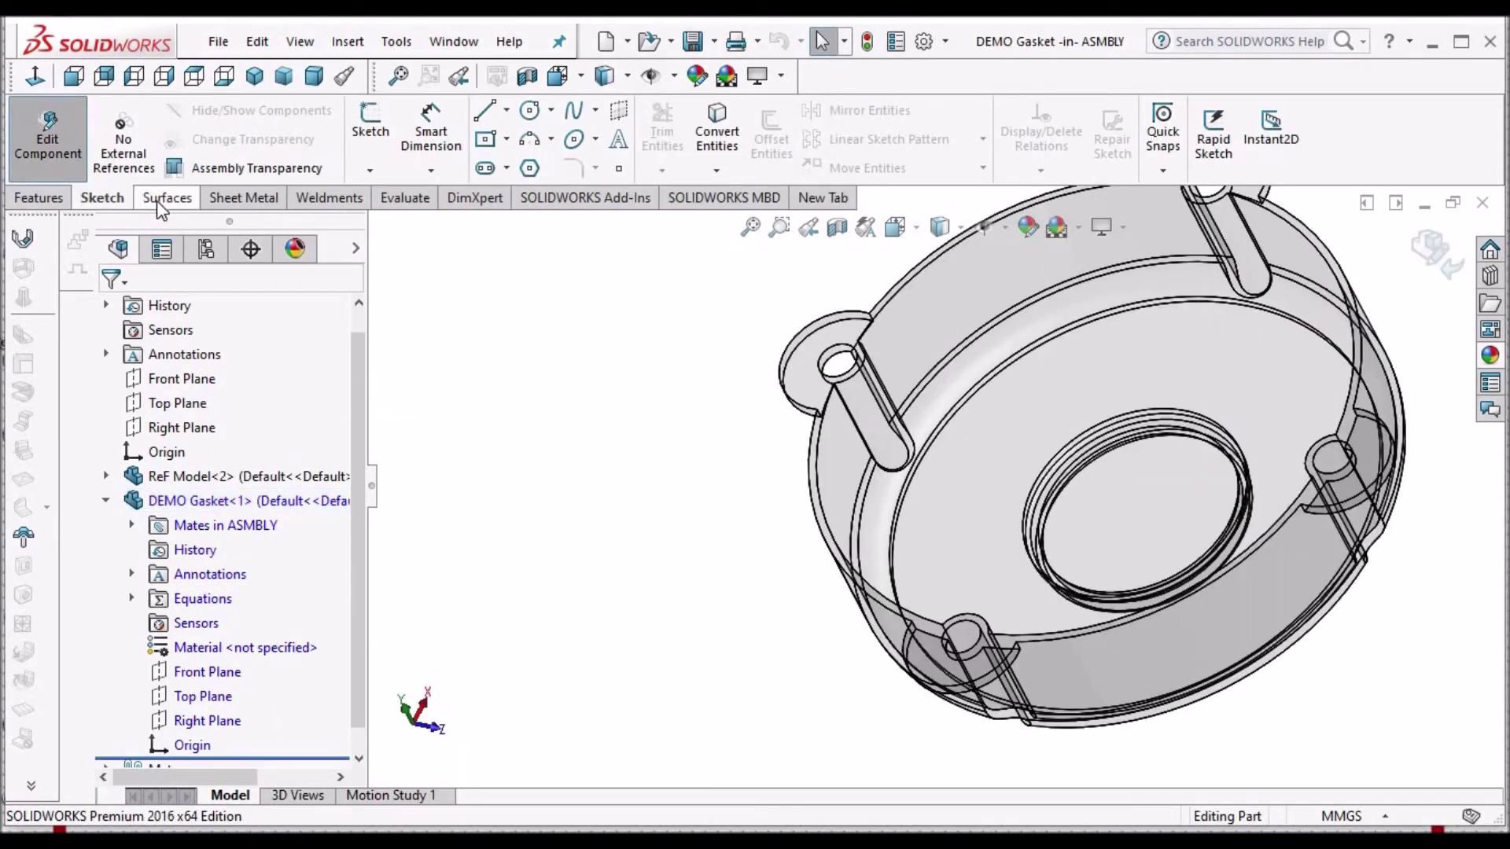
Copy the ReF Model cover's flat rim face, including its hole lugs, into the gasket with an Offset Surface of 0.0 mm.
click(158, 201)
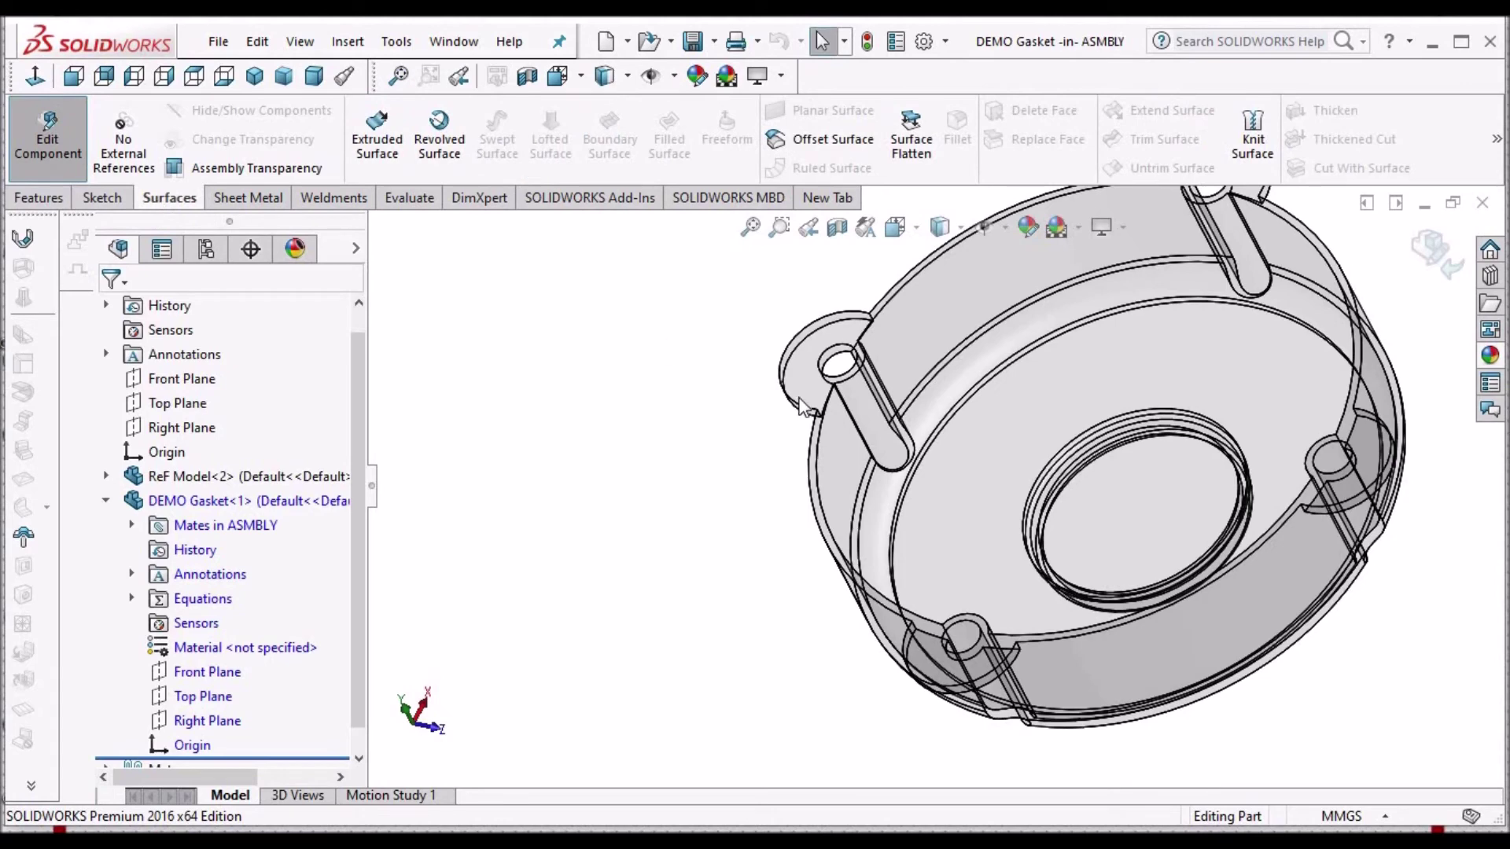
scroll(868, 355, down, 4)
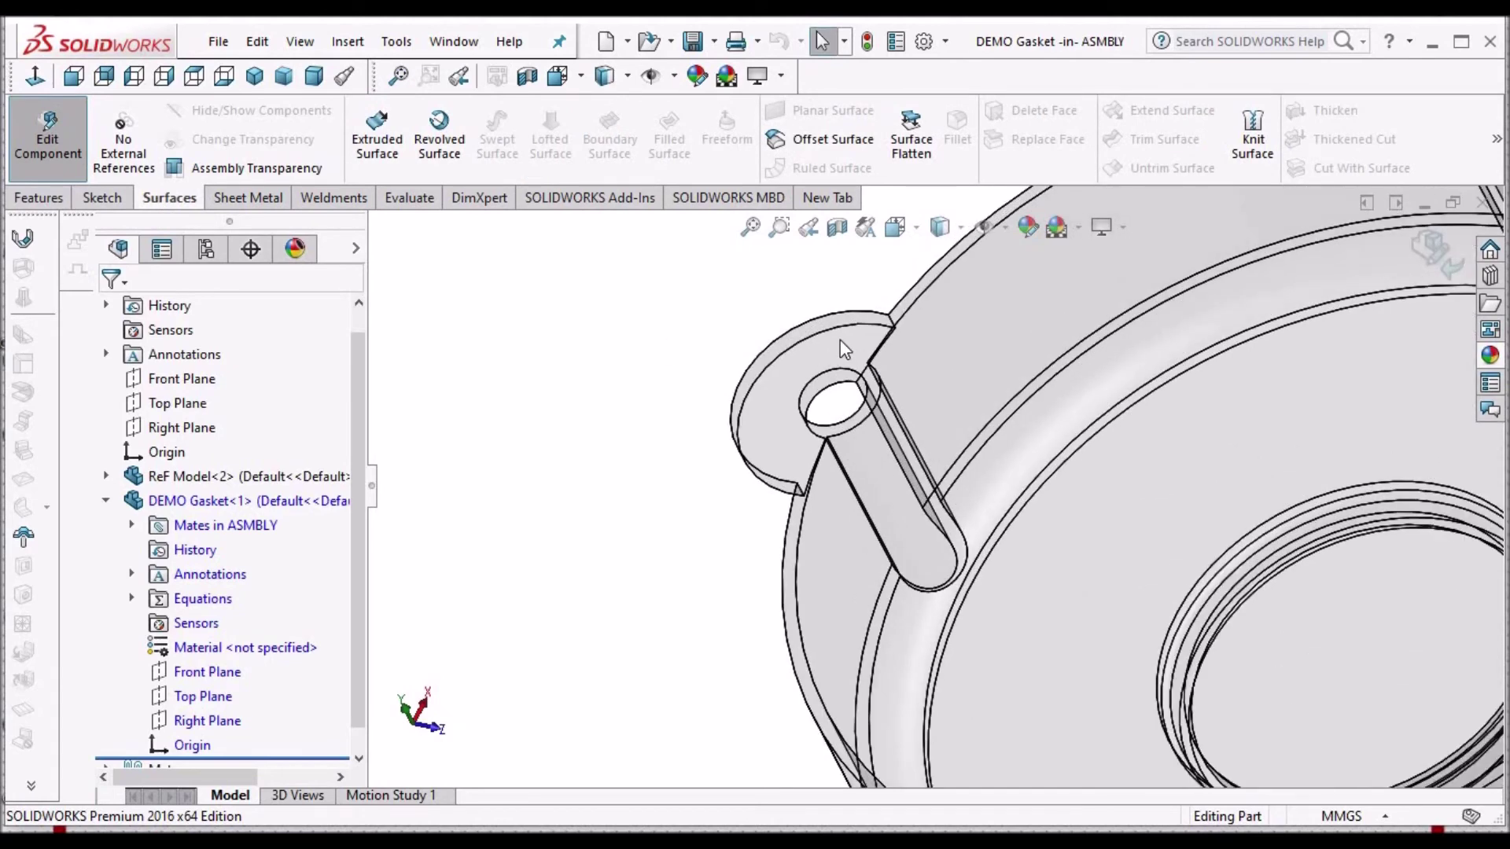
click(840, 338)
scroll(849, 456, up, 5)
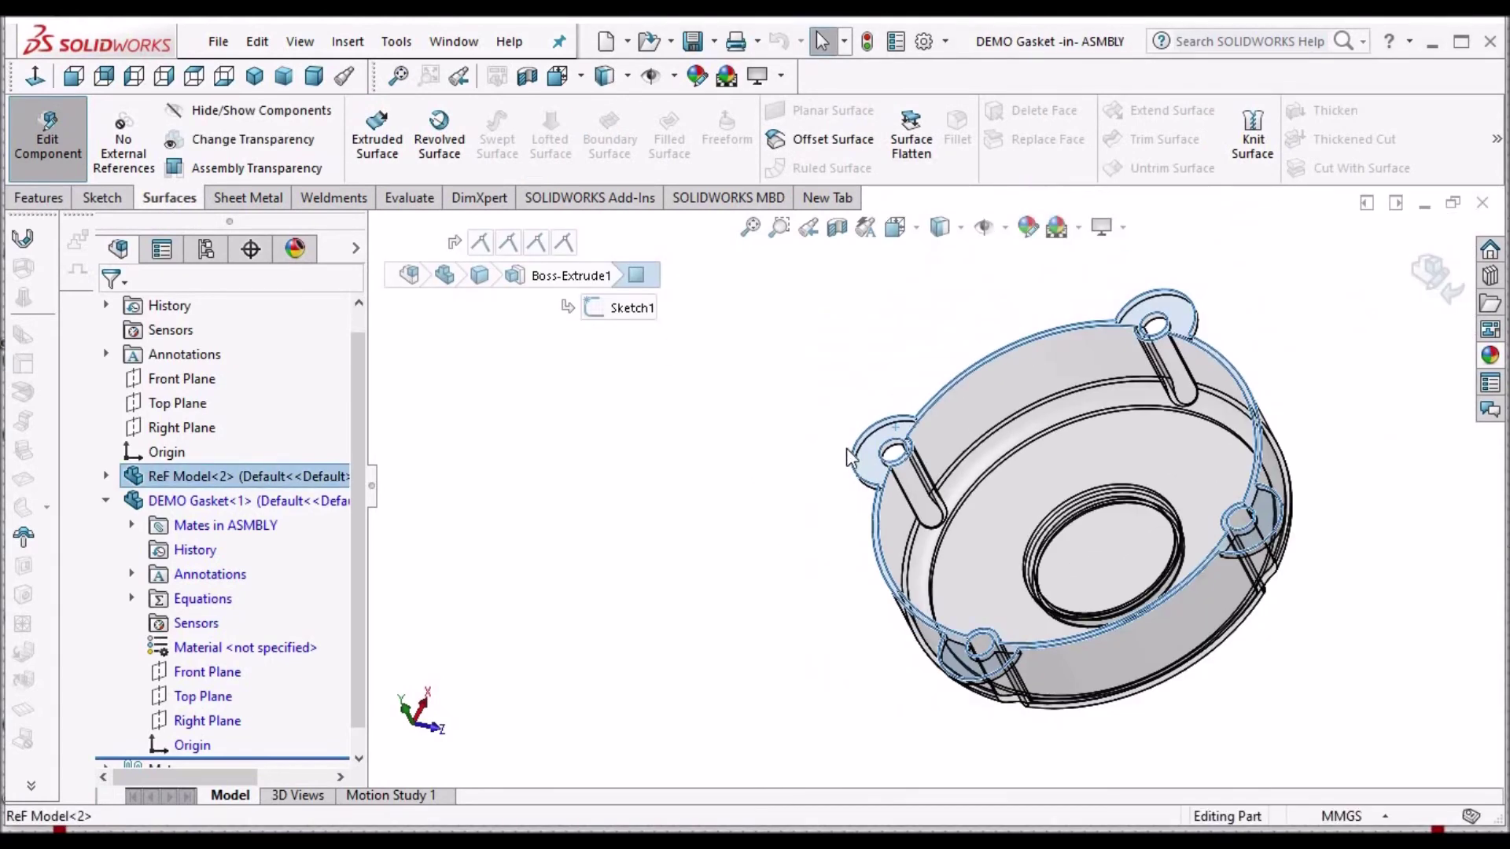
middle_drag(849, 456, 903, 303)
scroll(802, 361, down, 6)
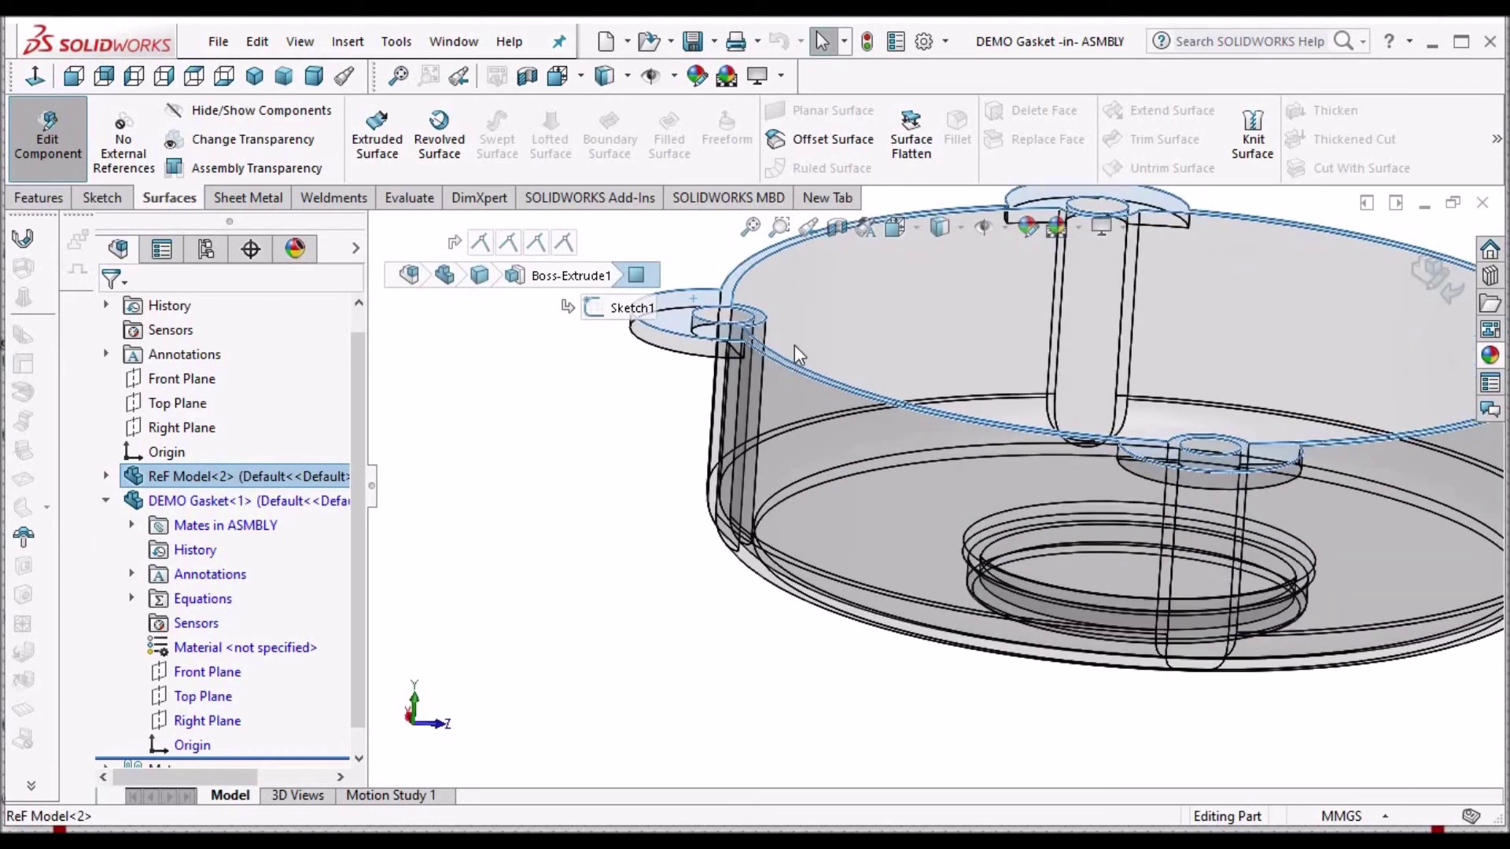
scroll(947, 468, up, 3)
middle_drag(778, 409, 818, 425)
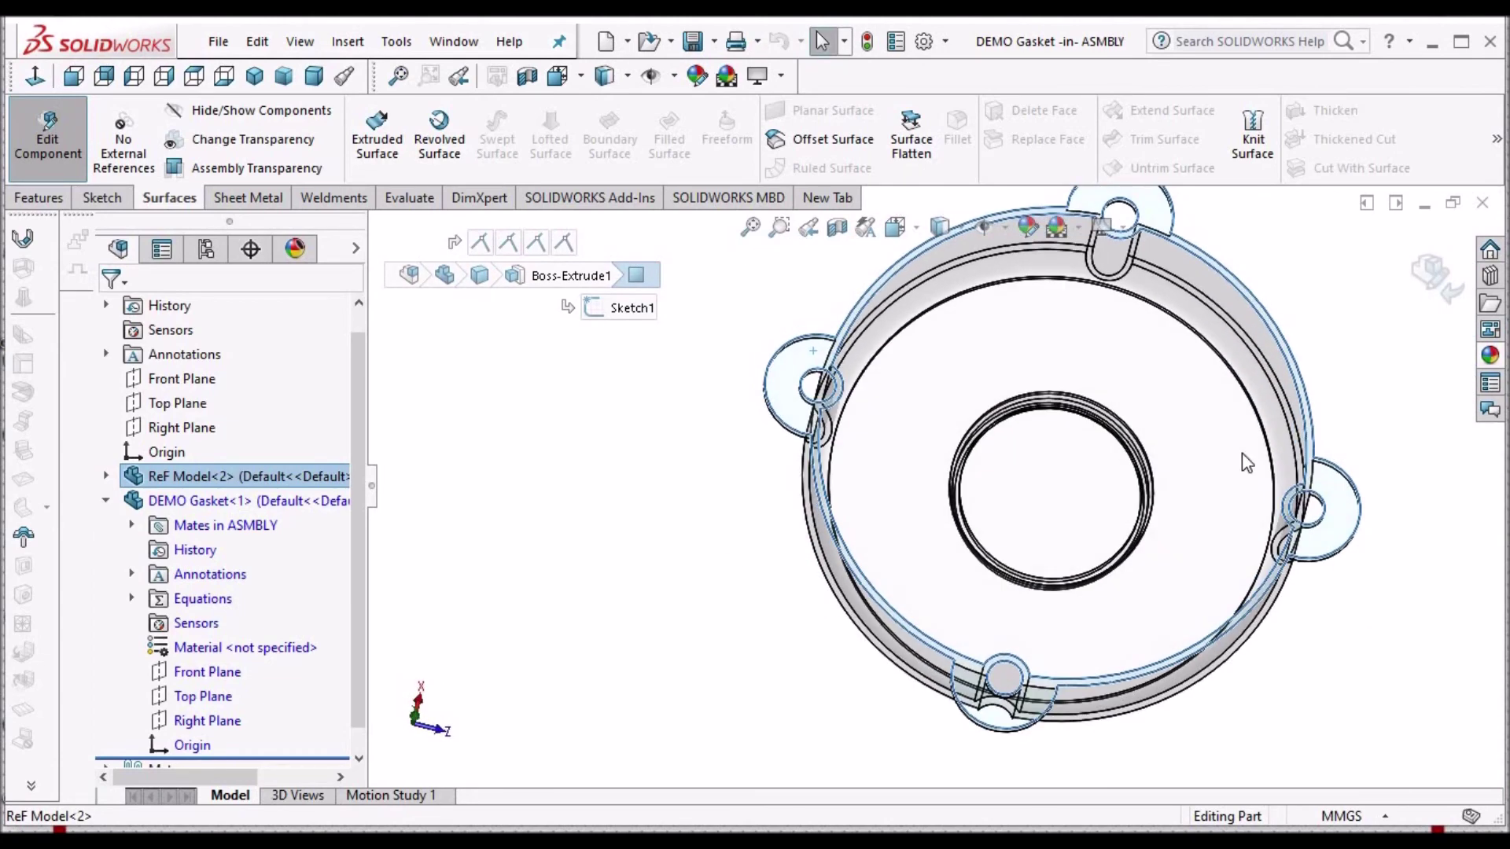
middle_drag(1116, 432, 952, 531)
scroll(951, 531, down, 5)
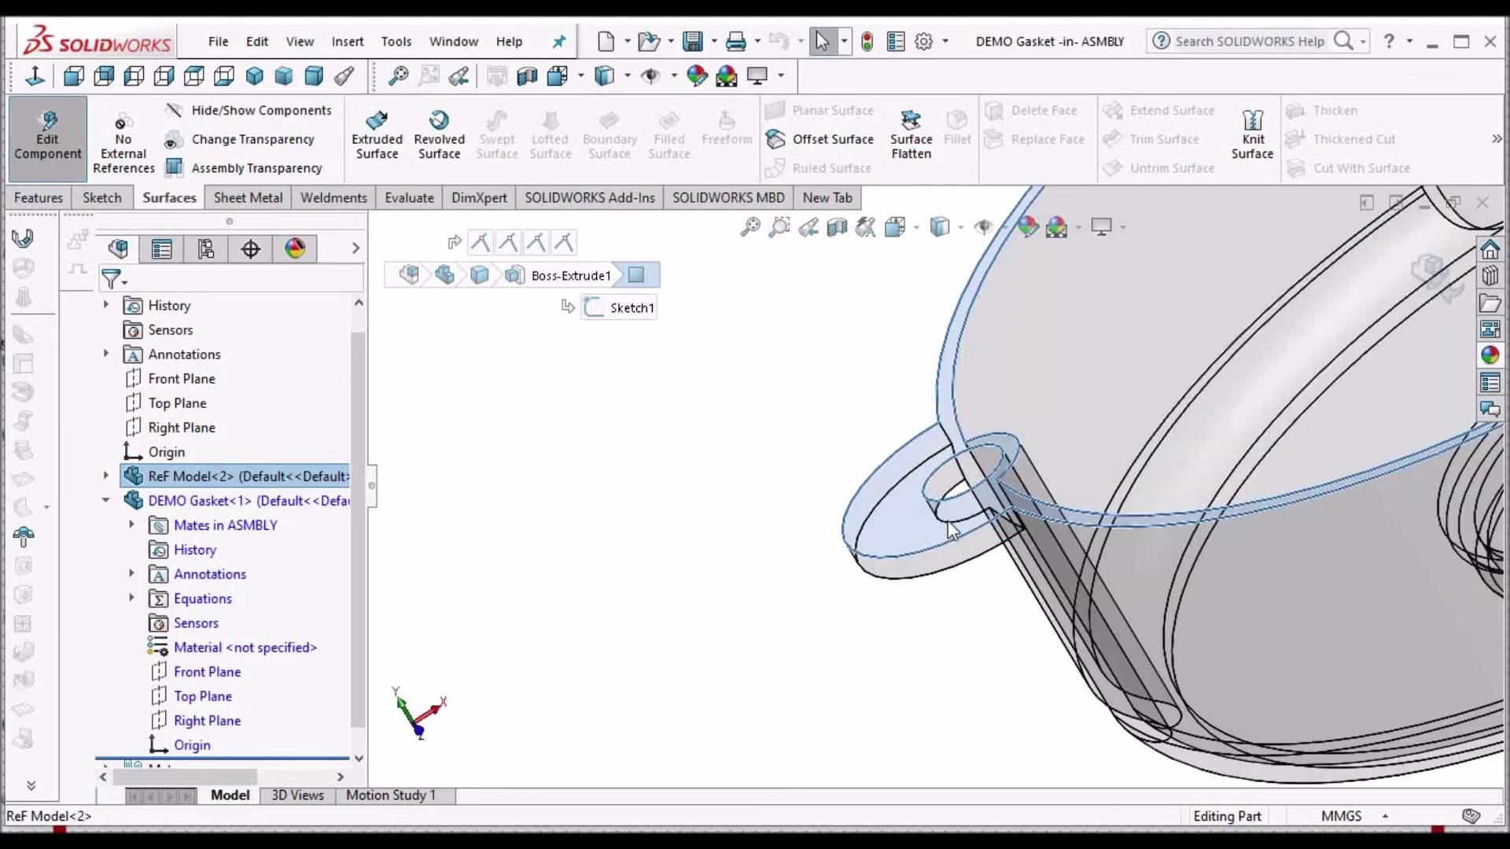
scroll(952, 531, down, 4)
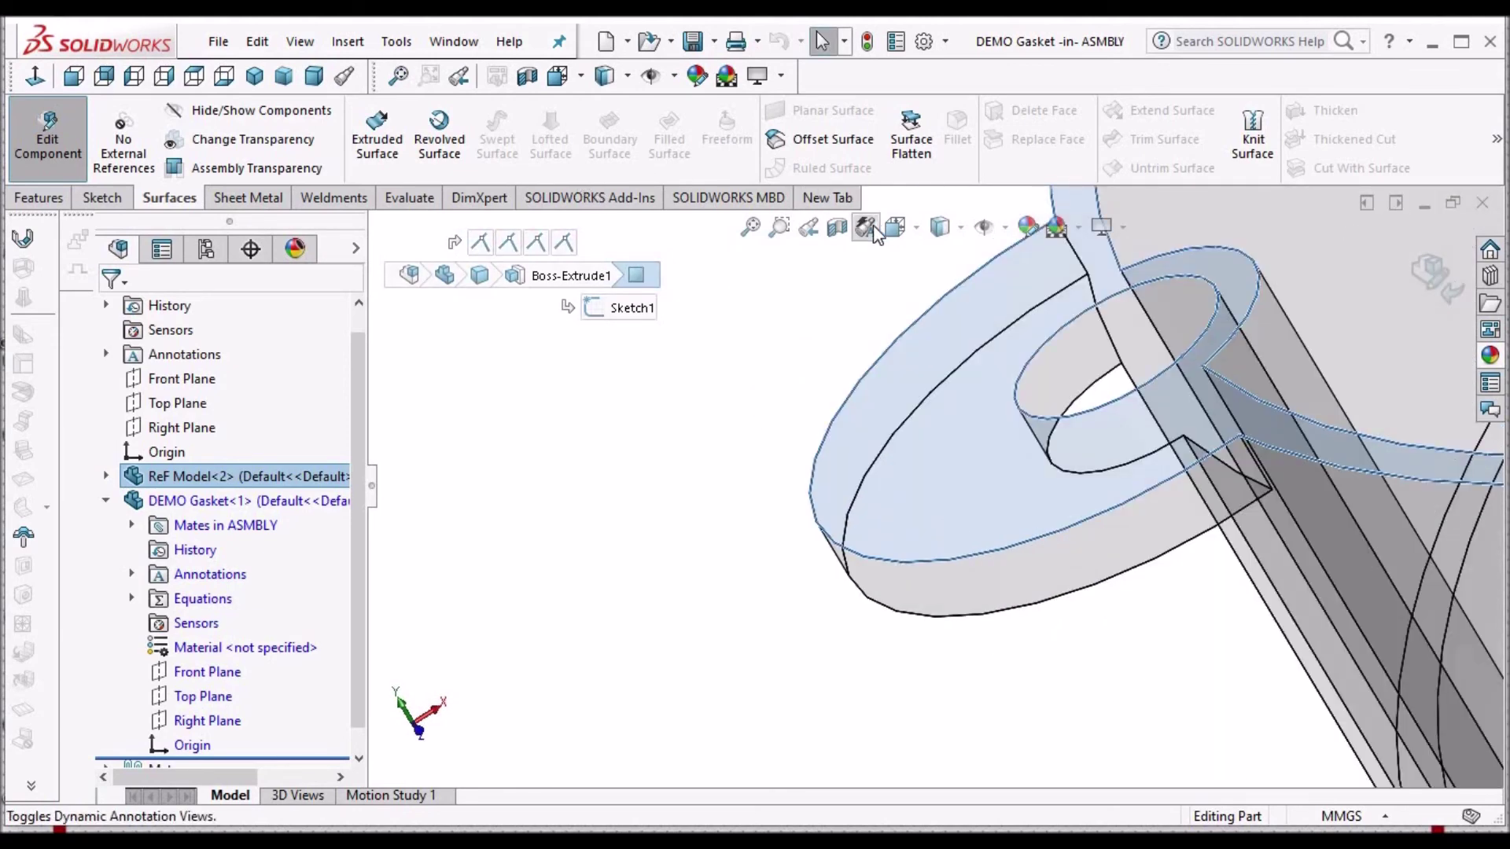
click(822, 142)
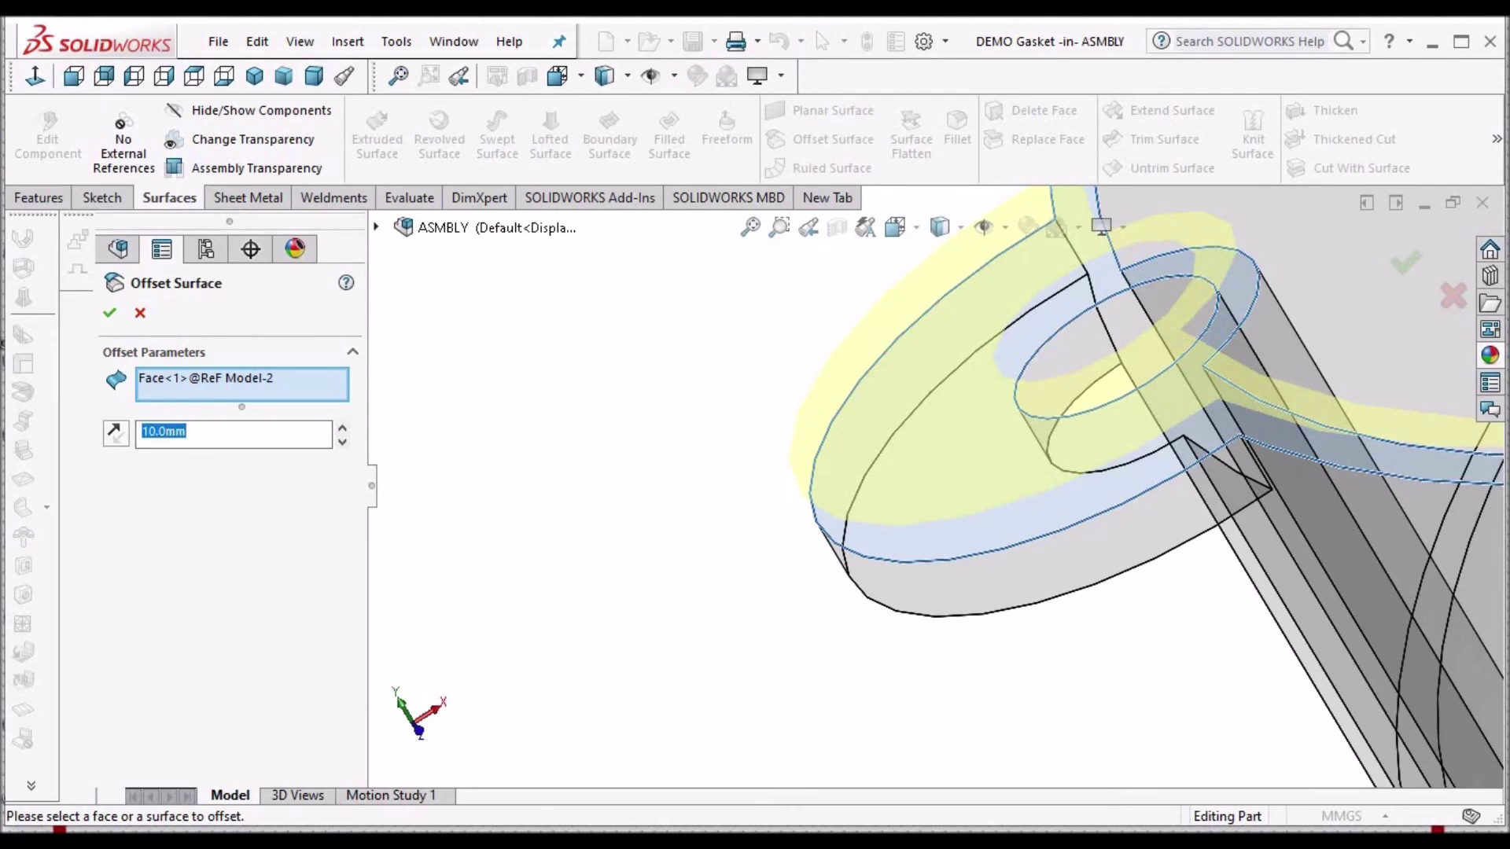
key(Return)
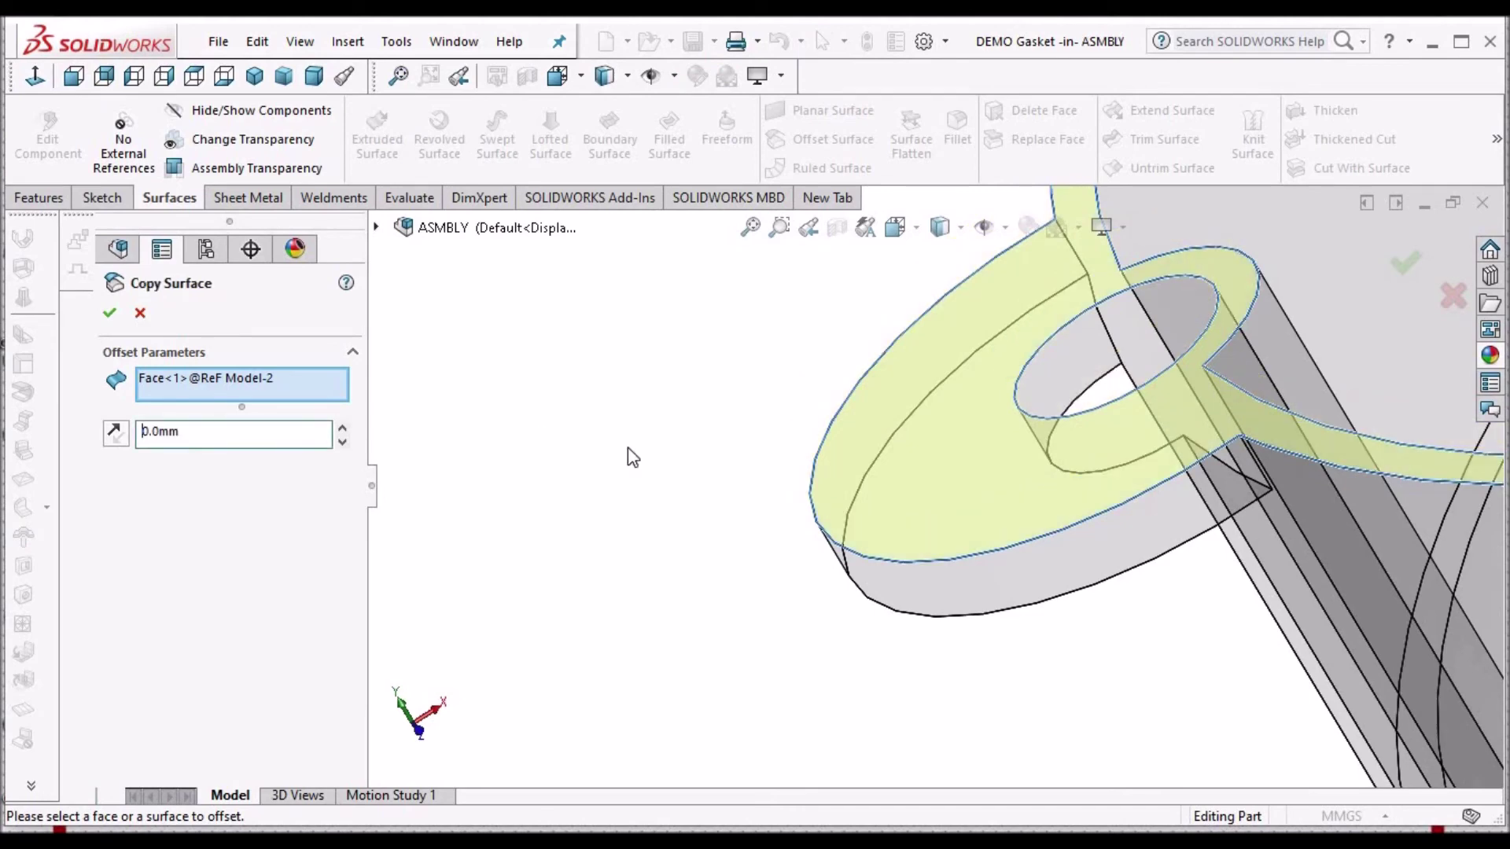
scroll(1055, 474, up, 4)
middle_drag(1054, 448, 983, 464)
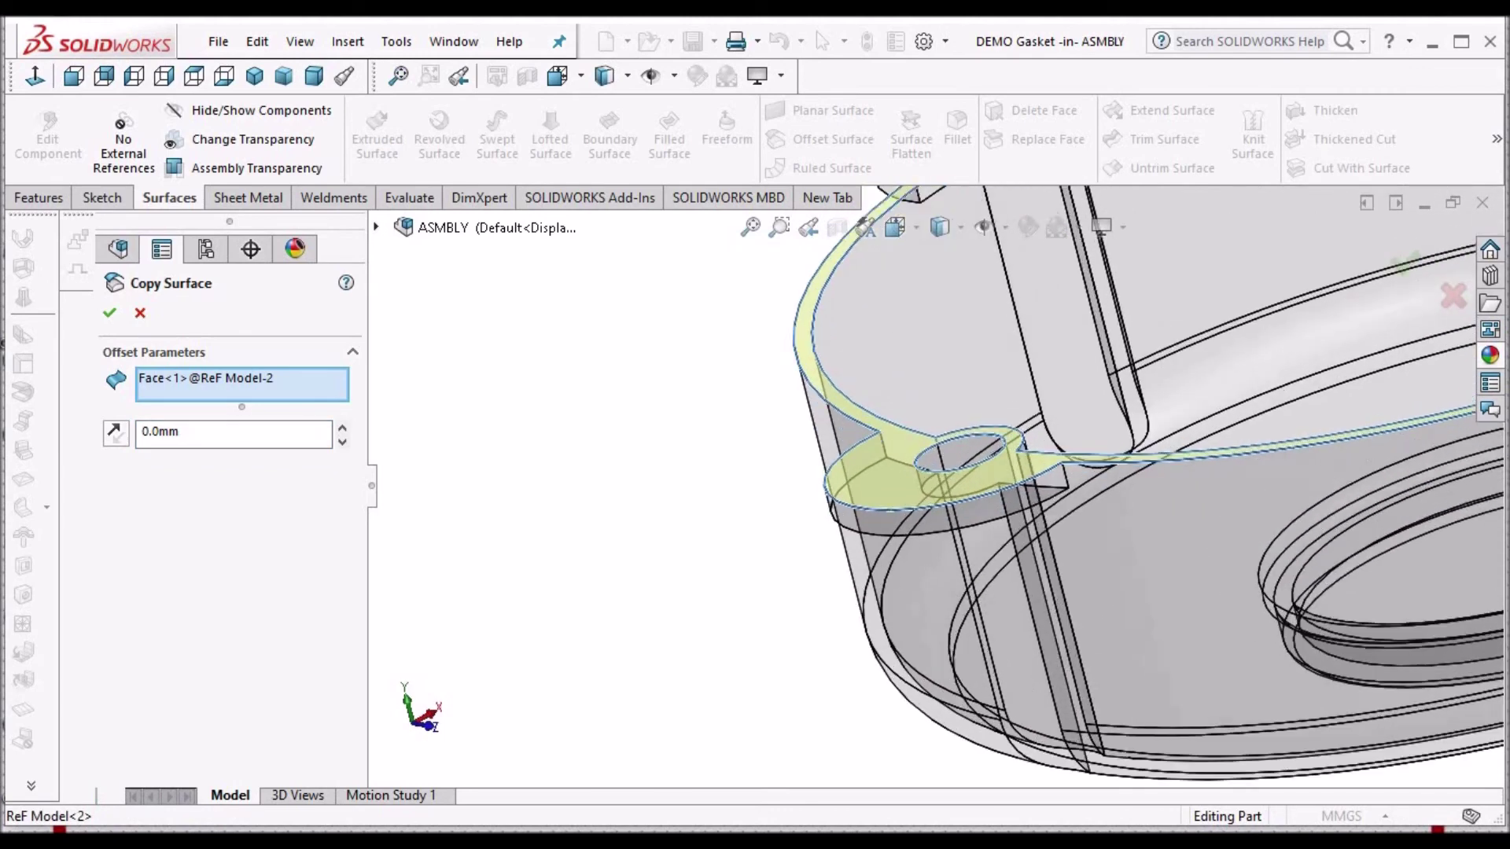
click(108, 316)
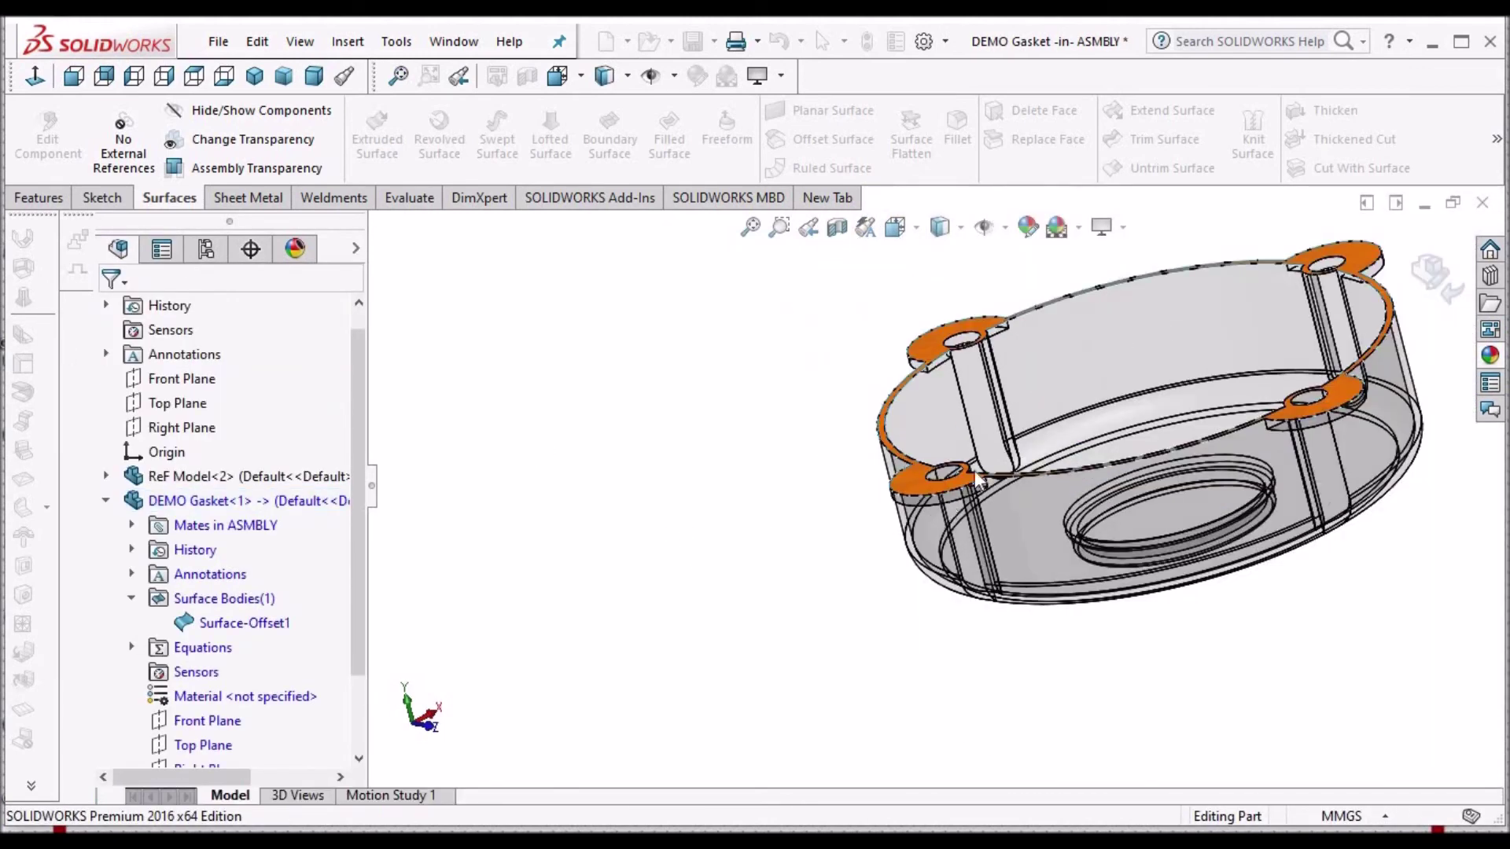
Finish editing the gasket in the assembly and switch to the DEMO Gasket part window.
click(1430, 271)
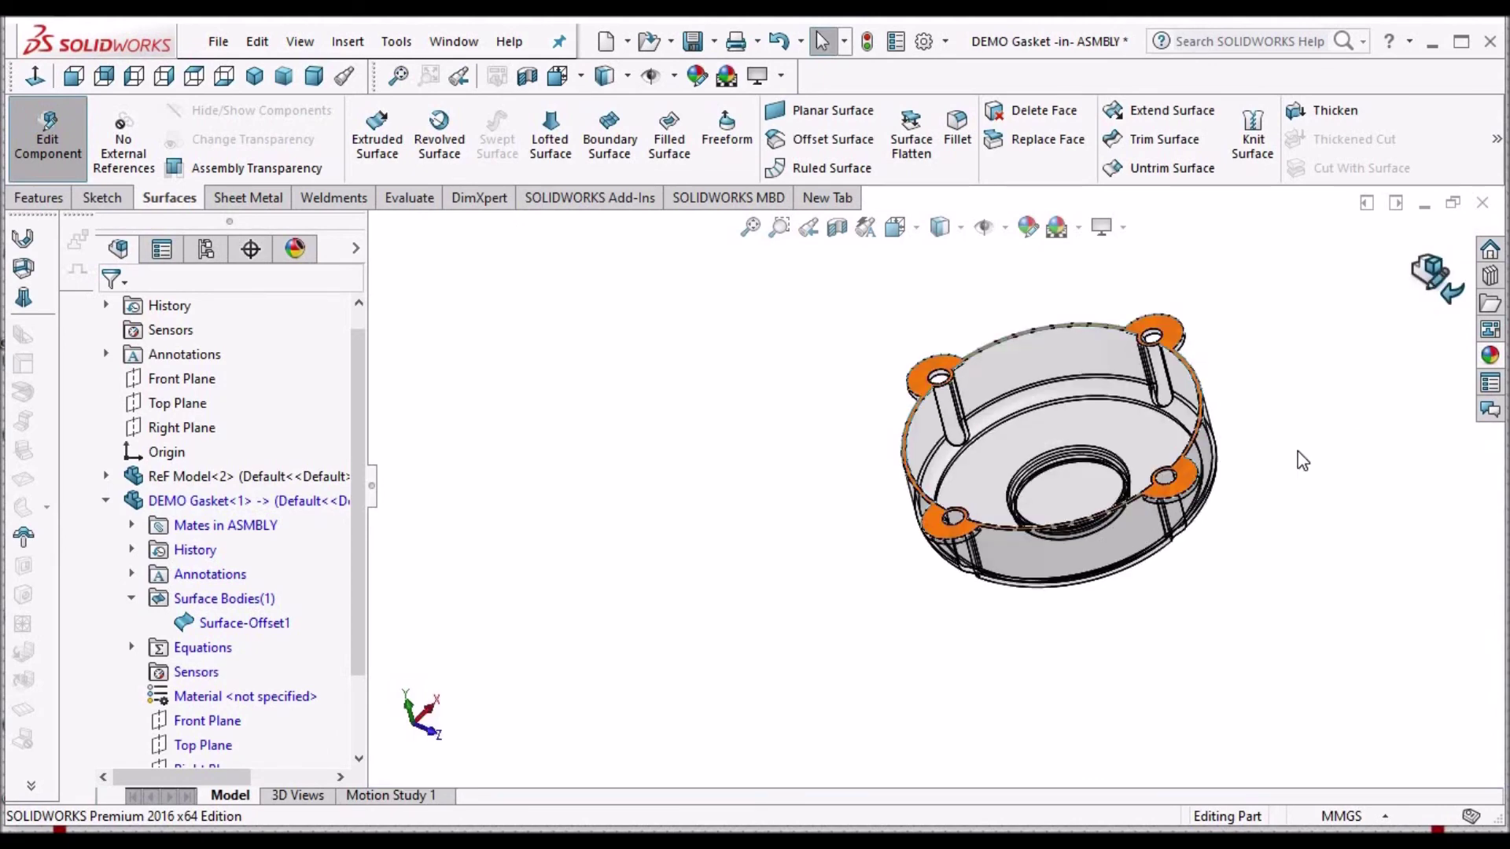
scroll(1019, 417, down, 5)
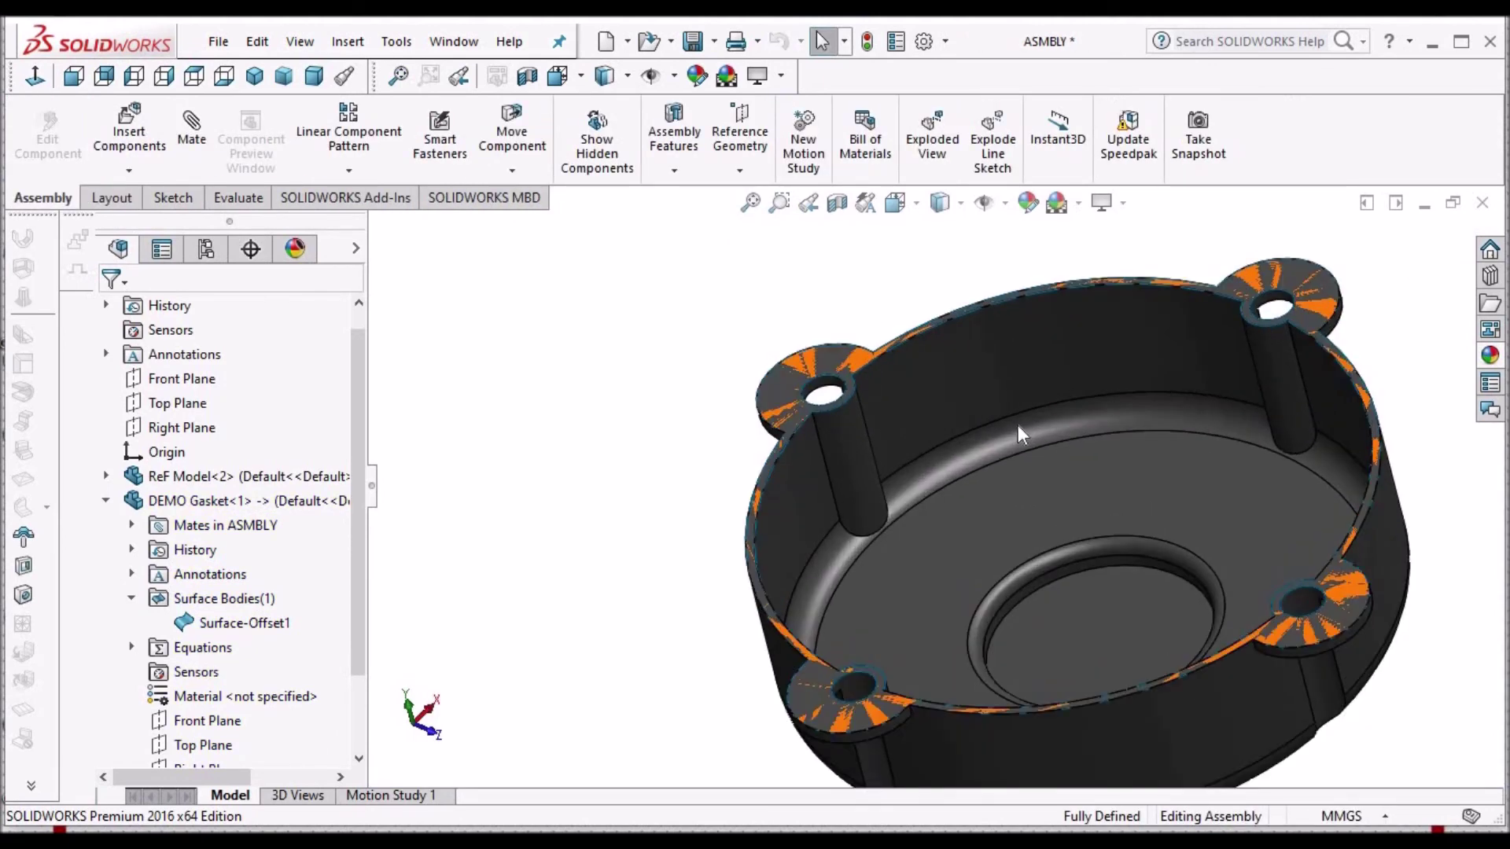
middle_drag(1009, 437, 963, 437)
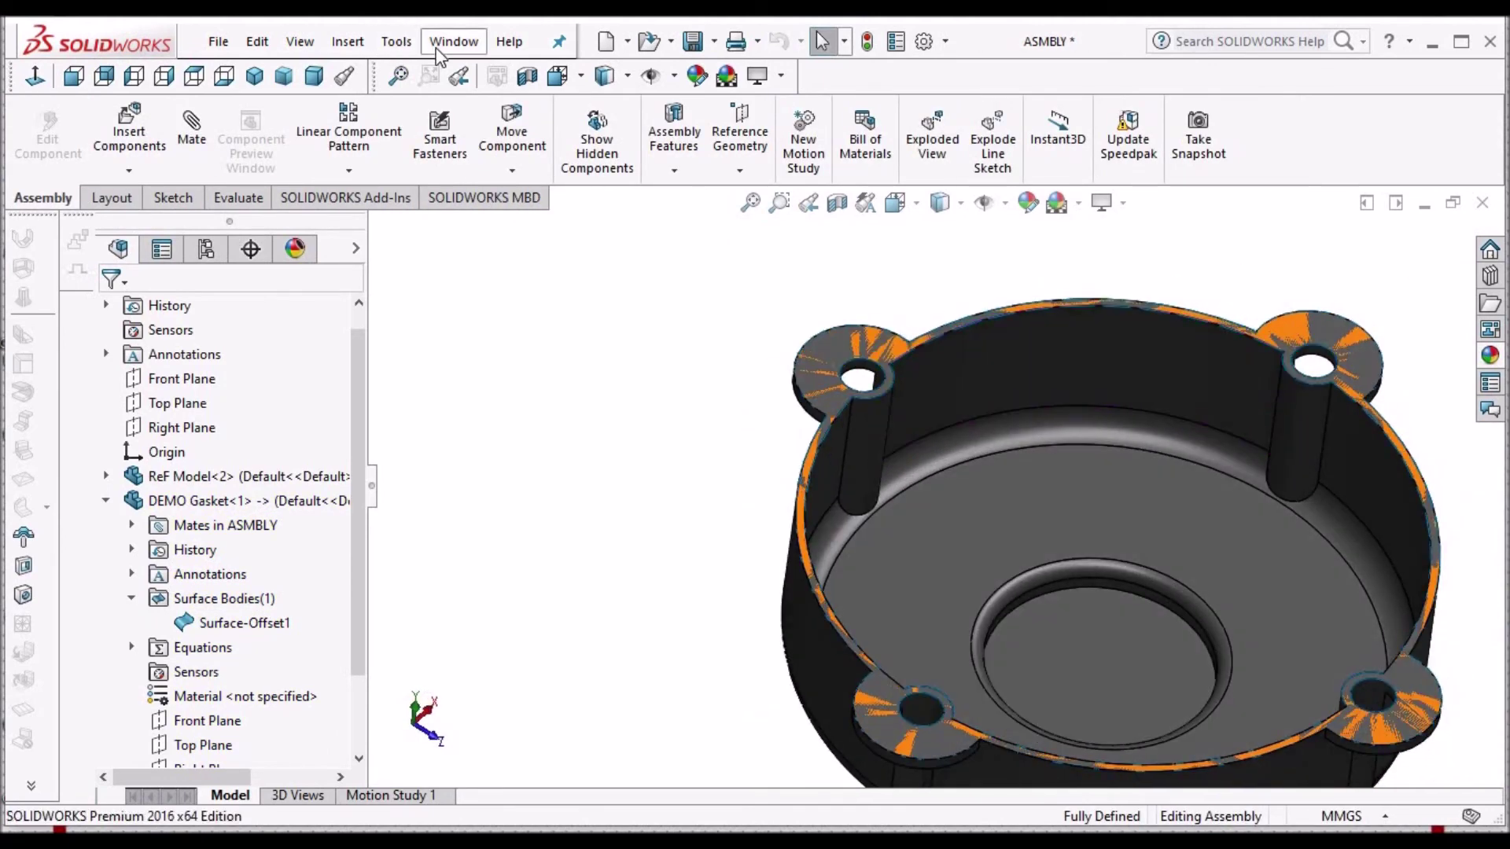
click(438, 47)
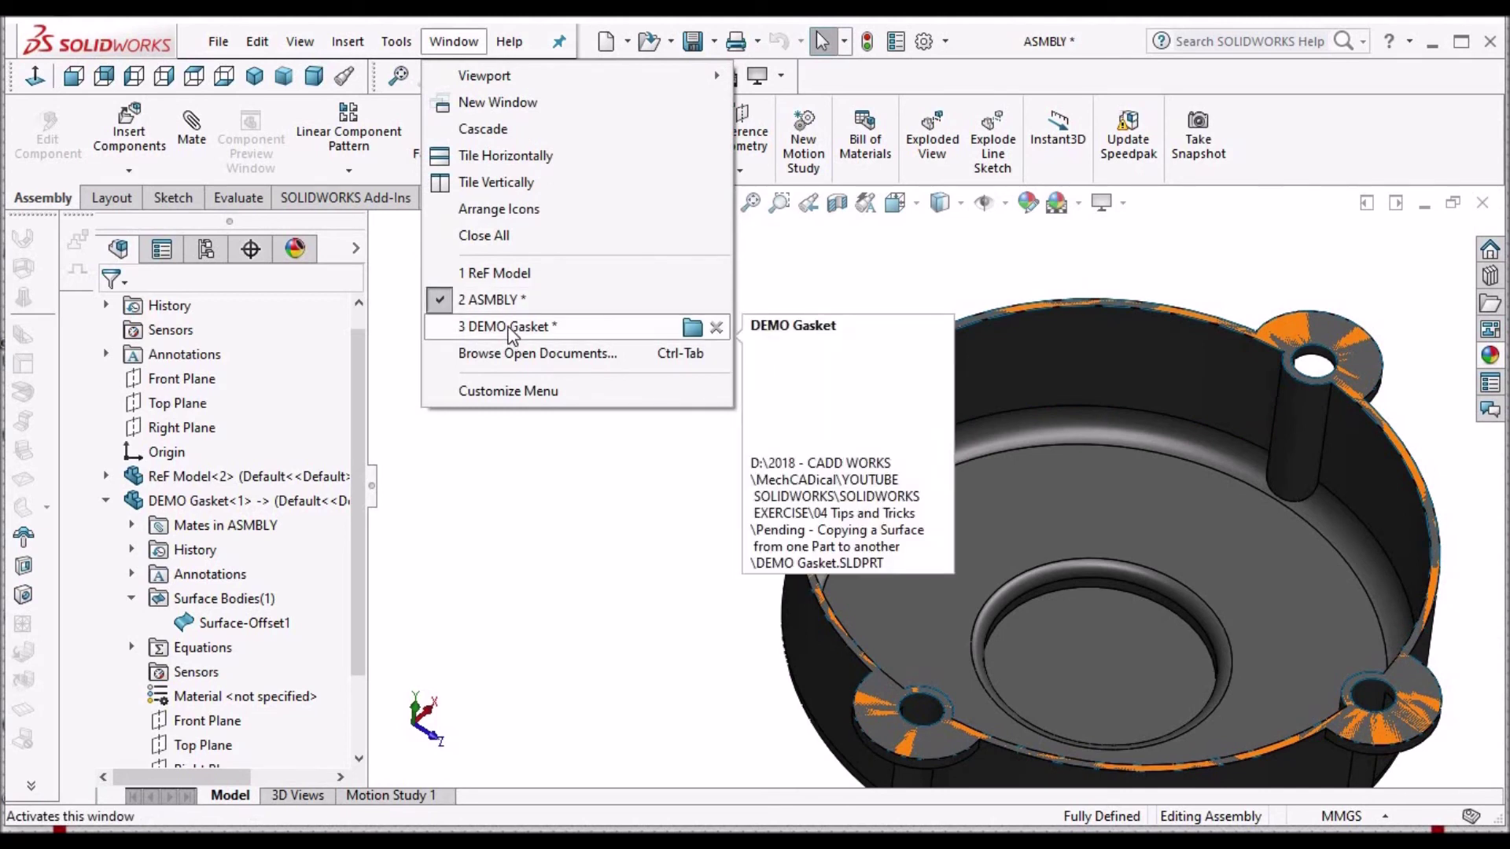
click(509, 327)
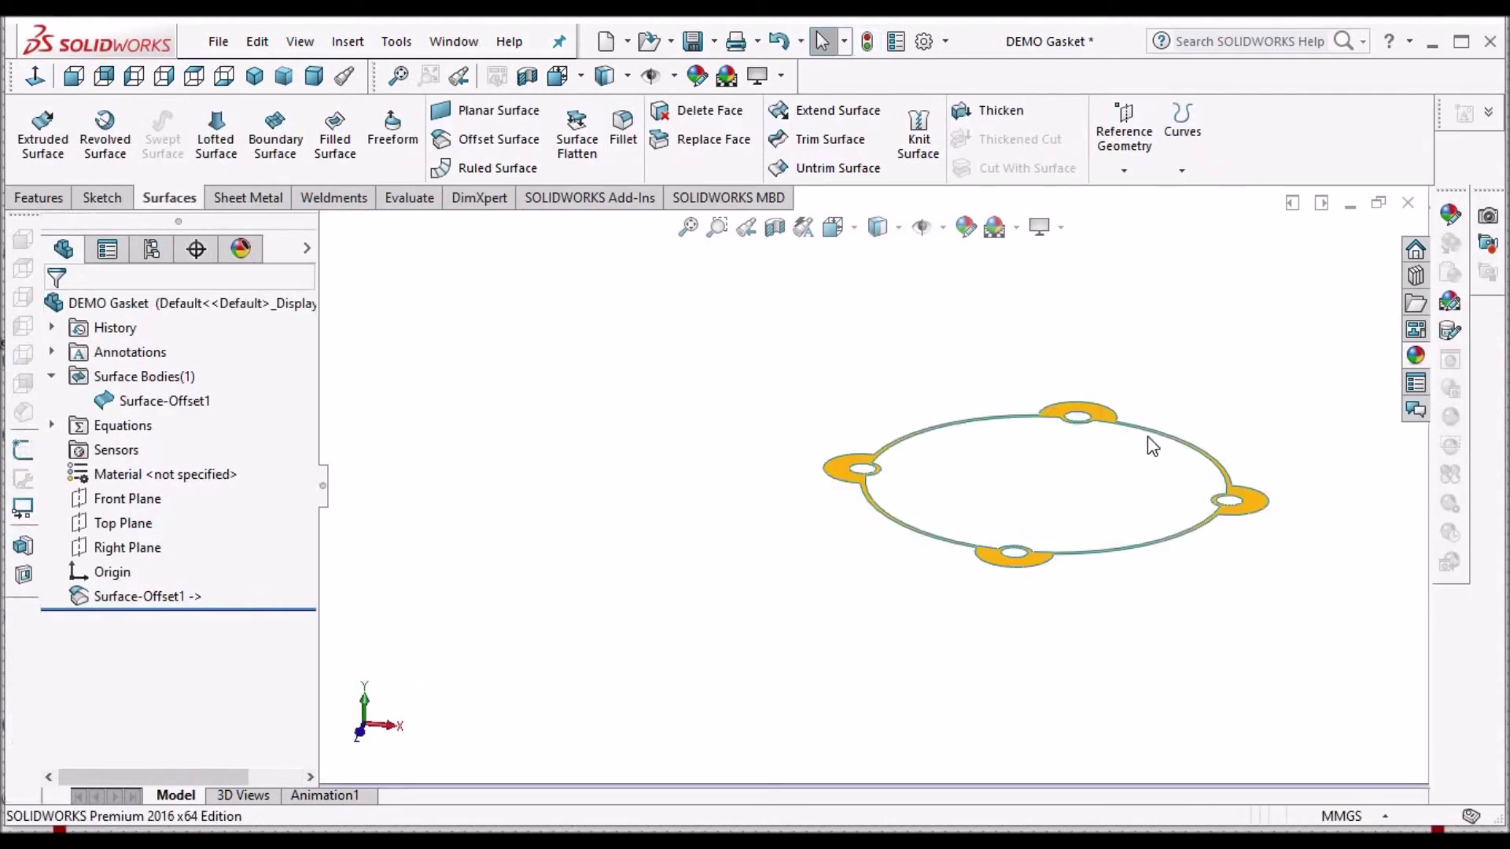
Thicken the copied rim surface to one side with a thickness of 1.0 mm.
scroll(1172, 389, down, 2)
middle_drag(1158, 405, 1156, 458)
scroll(1156, 458, down, 1)
click(135, 597)
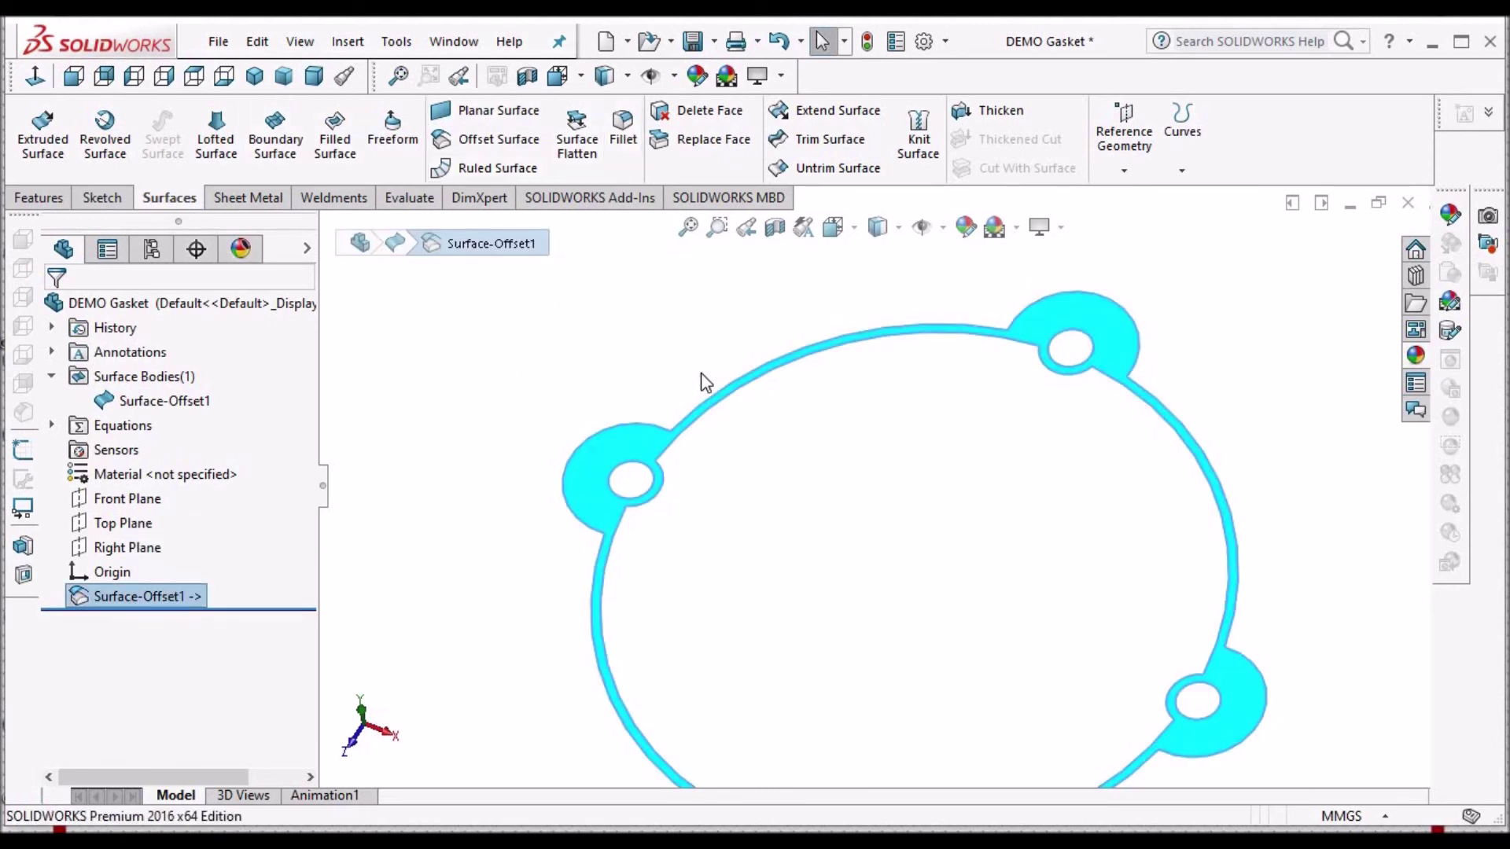
click(333, 560)
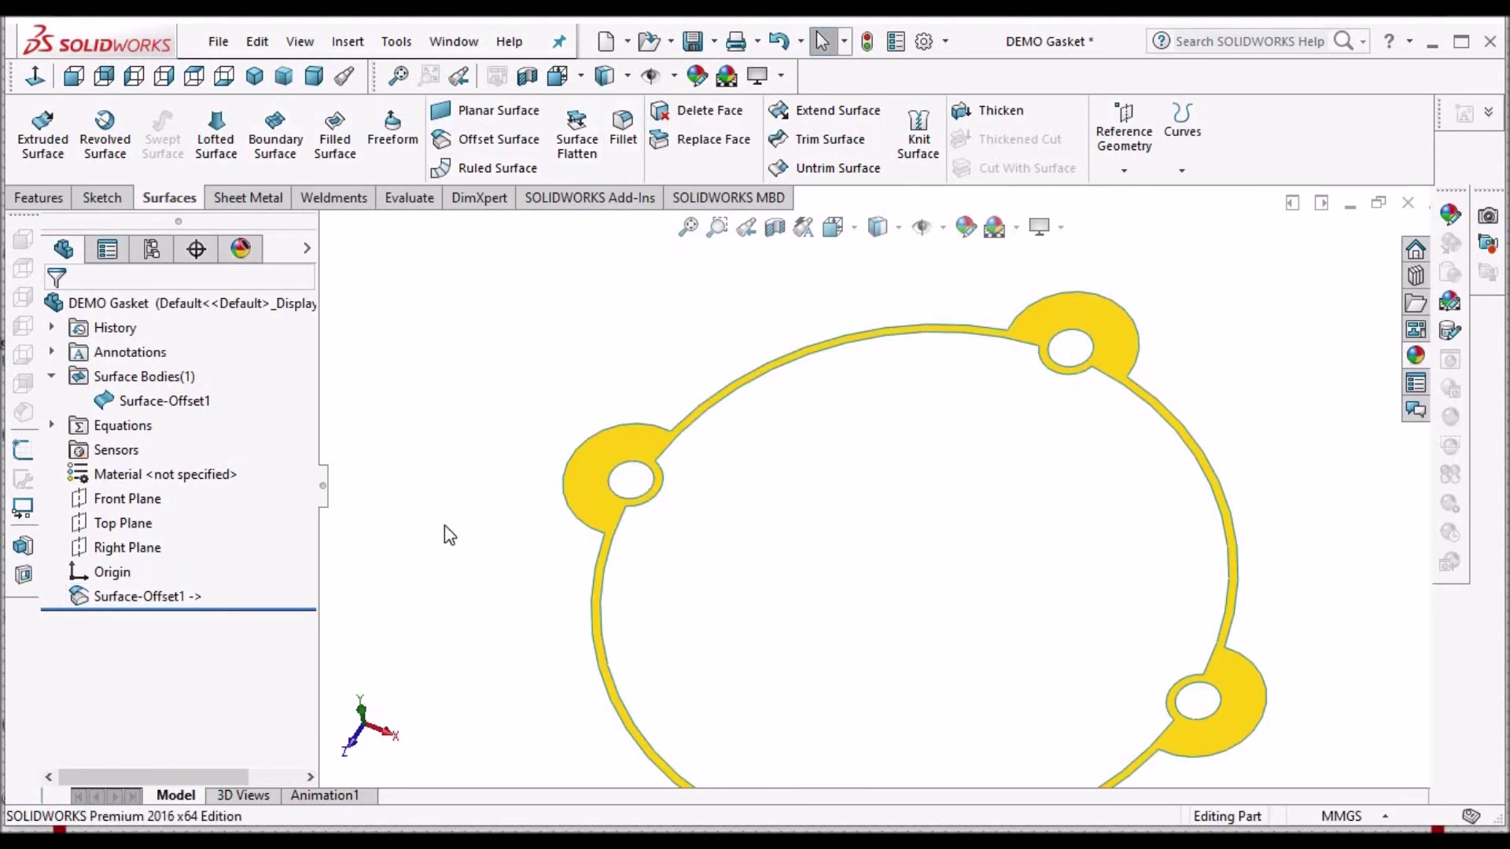
click(599, 464)
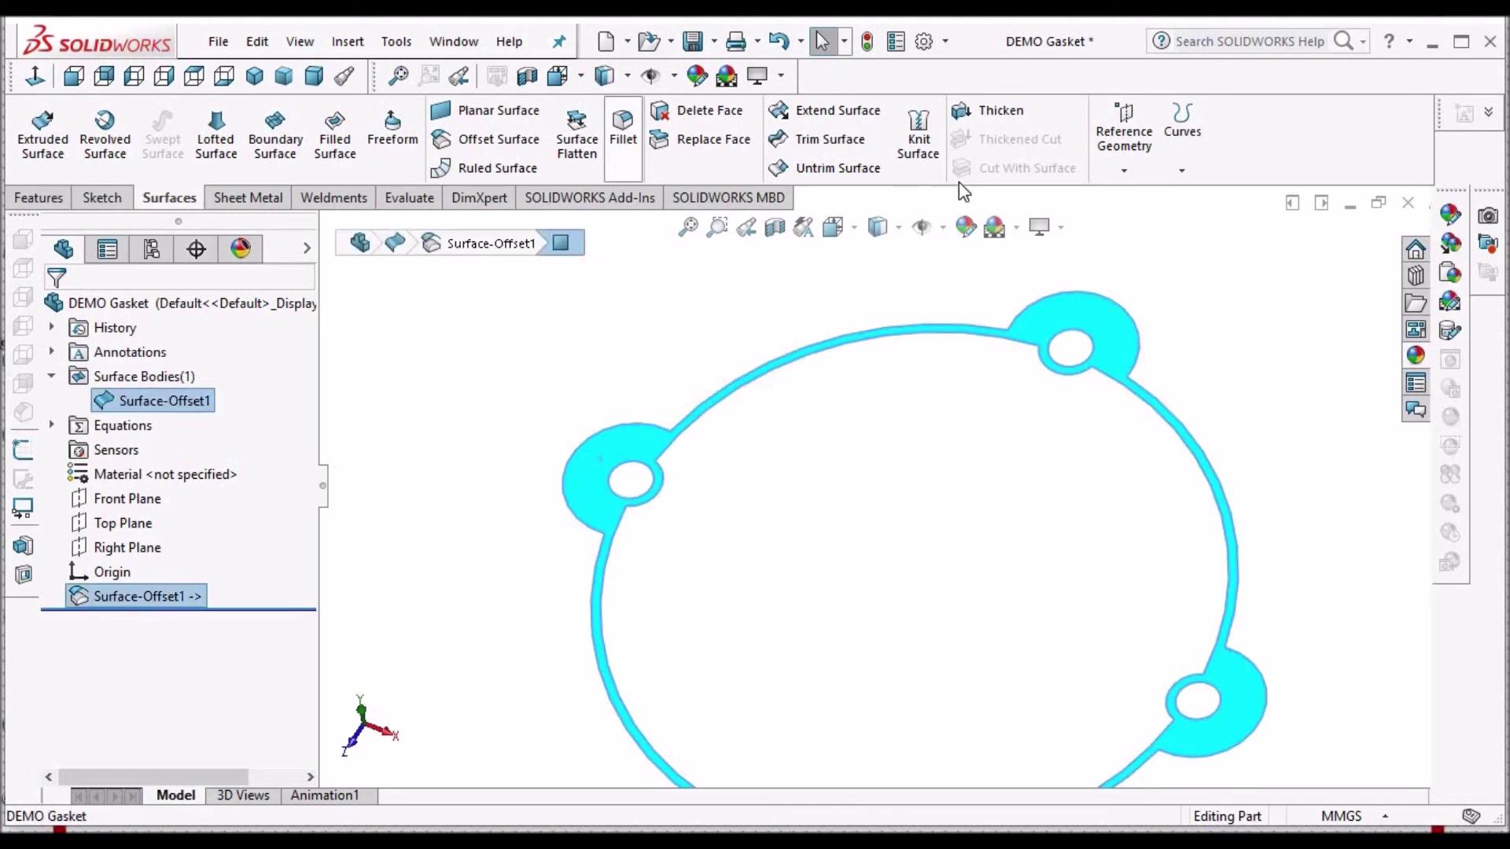
click(1021, 120)
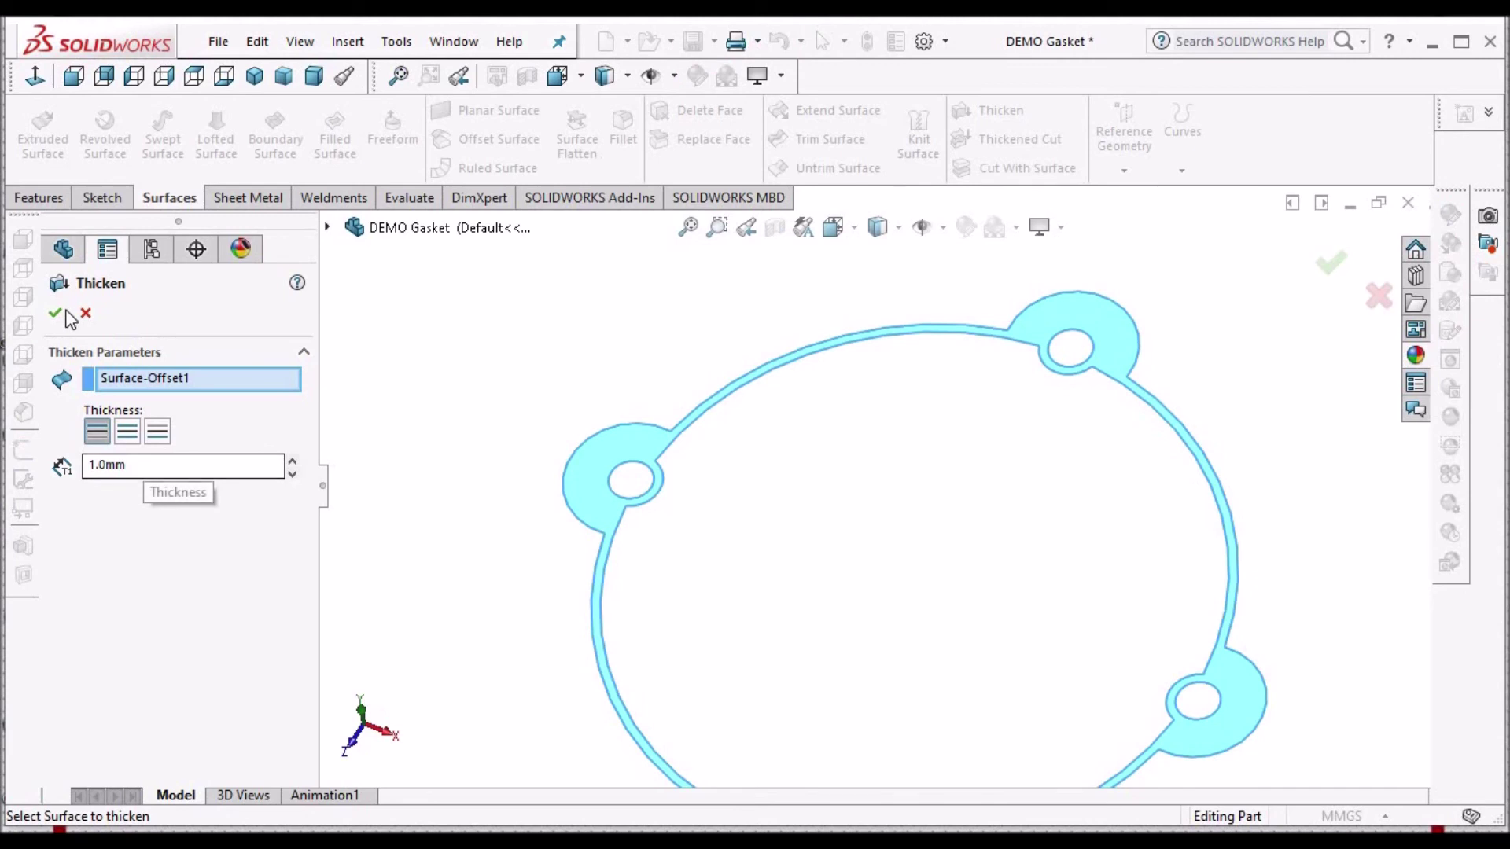
click(56, 314)
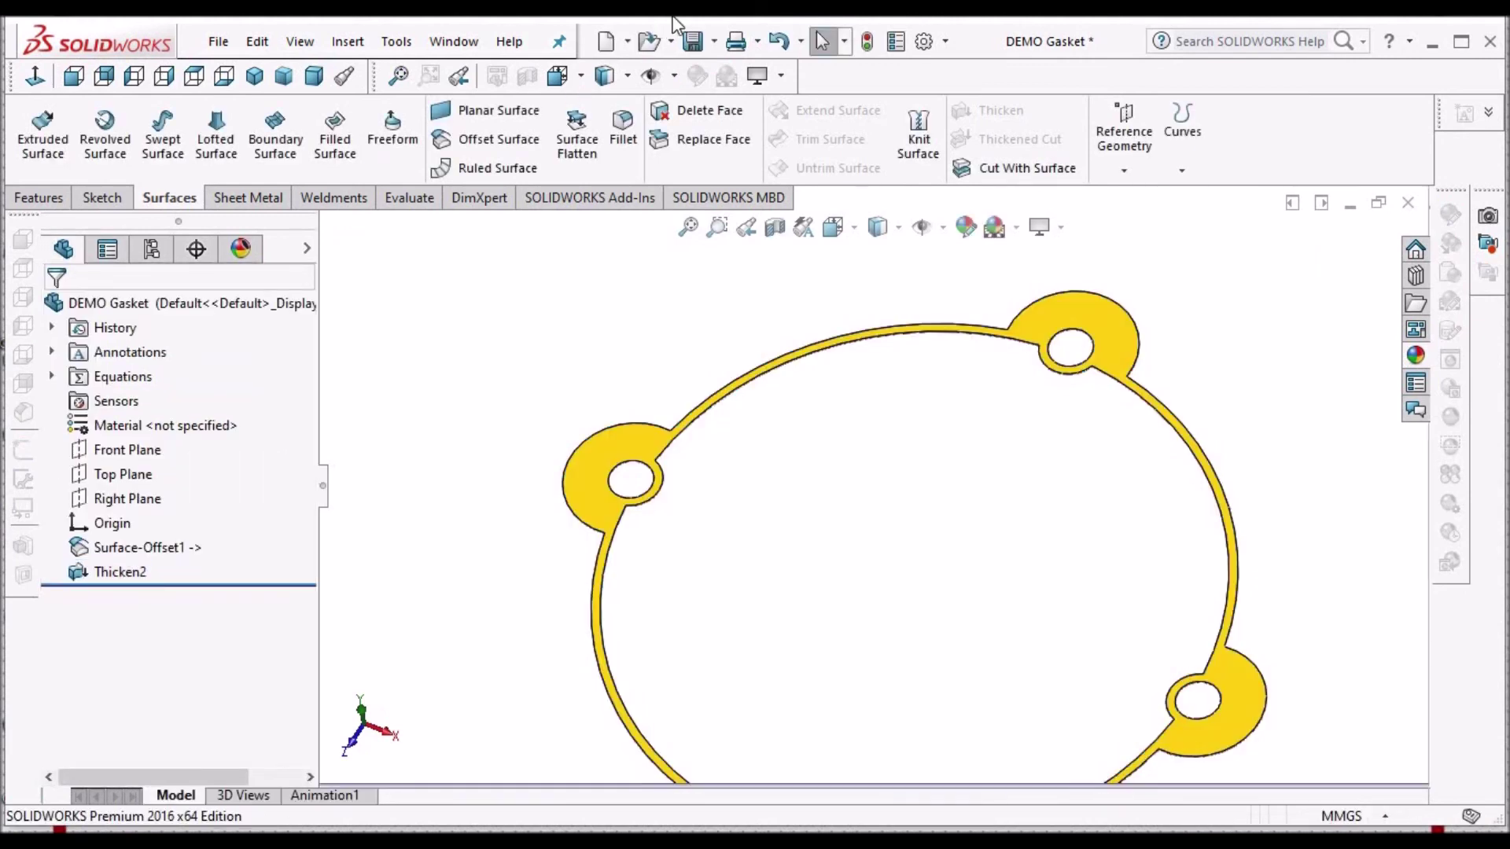
Switch back to the ASMBLY window and accept the update for the changed gasket.
click(457, 47)
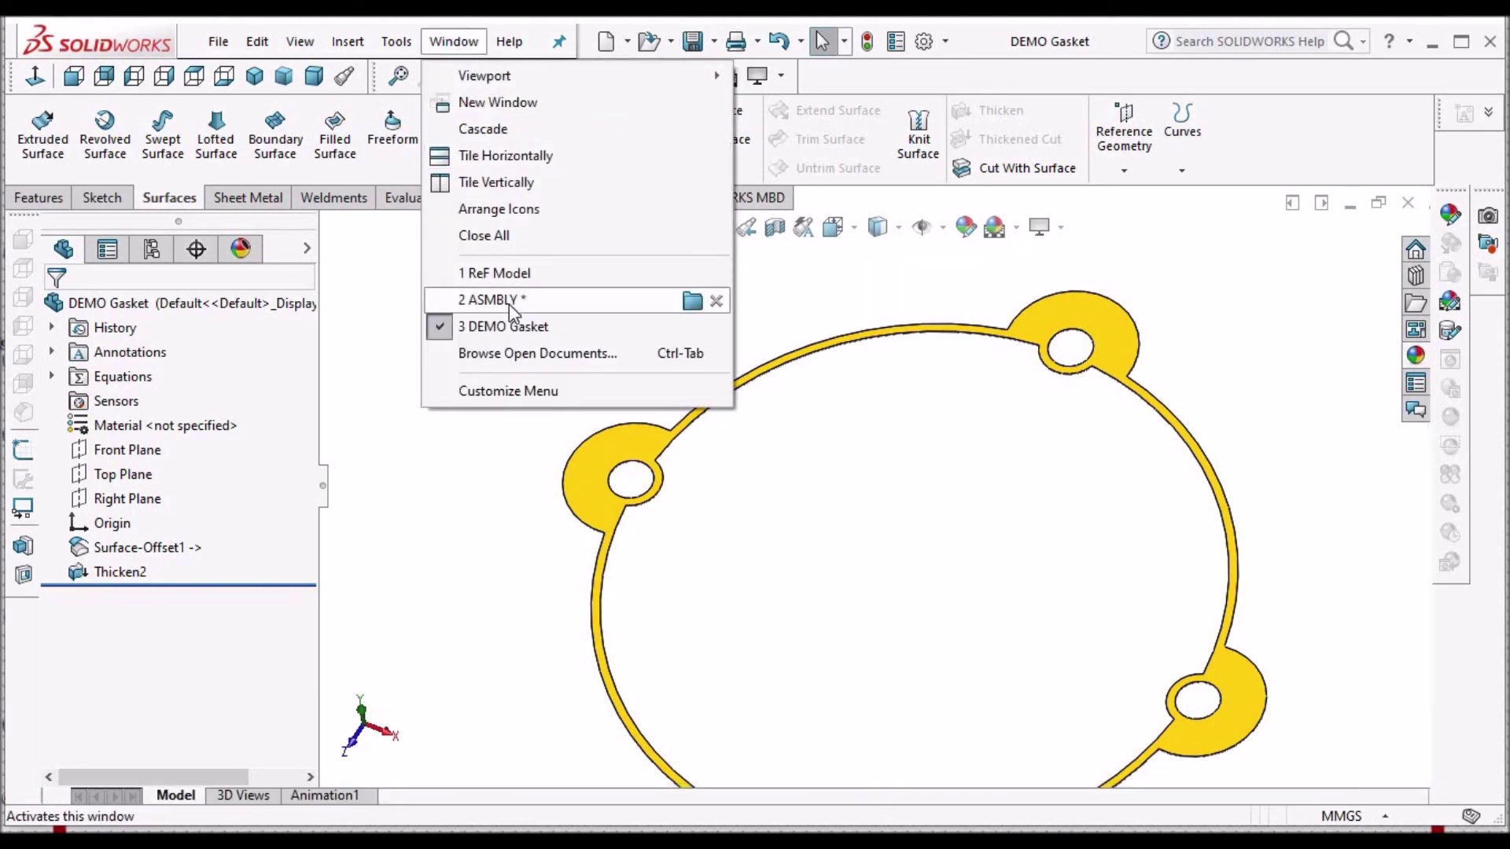
click(507, 305)
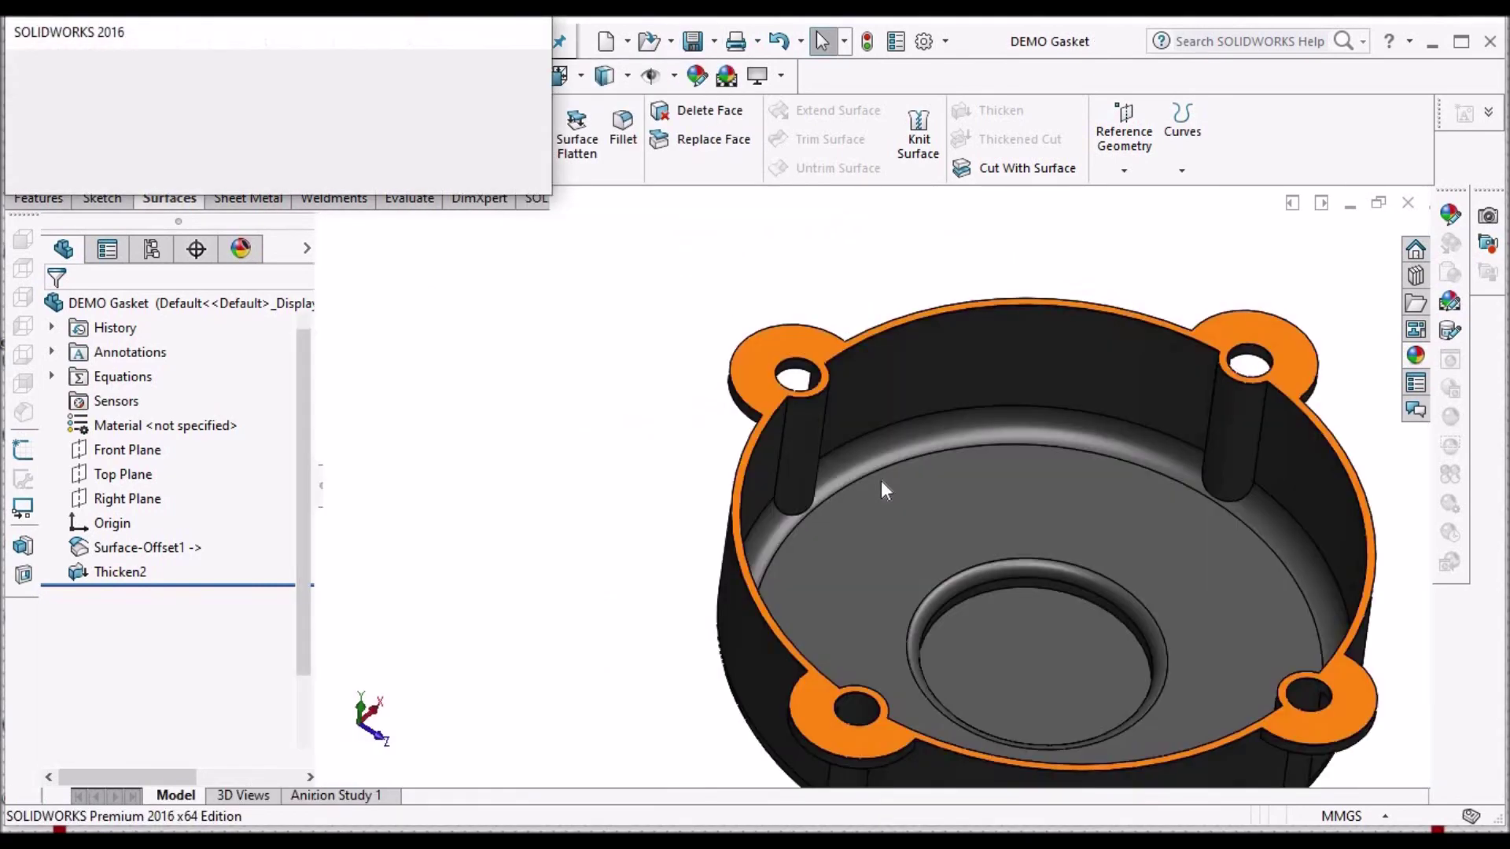
click(197, 145)
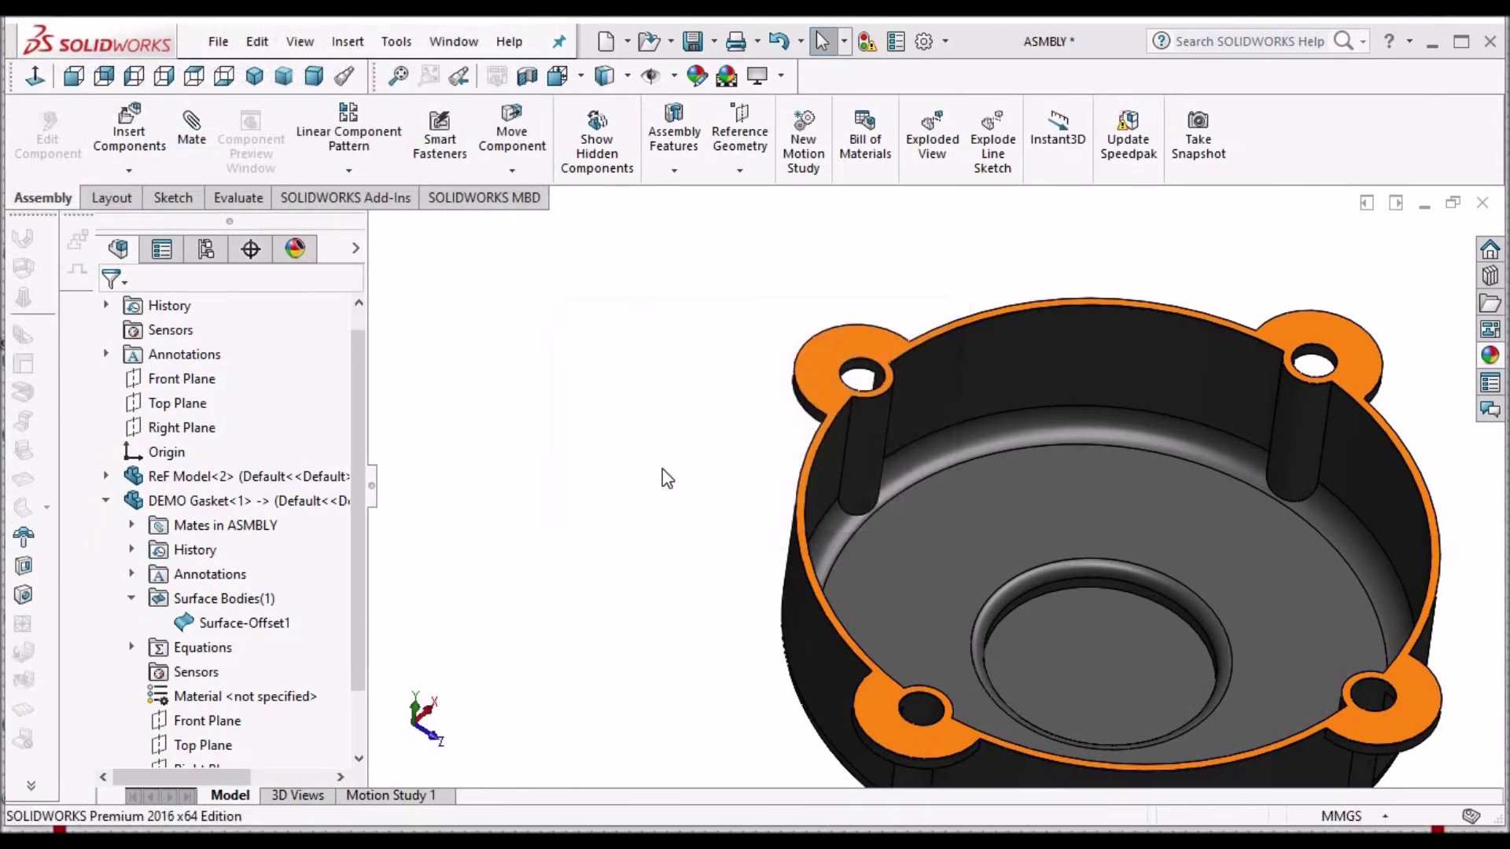
Examine how the thickened gasket fits the cover's rim, lugs and holes, and review the gasket's features in the assembly tree.
scroll(855, 454, down, 5)
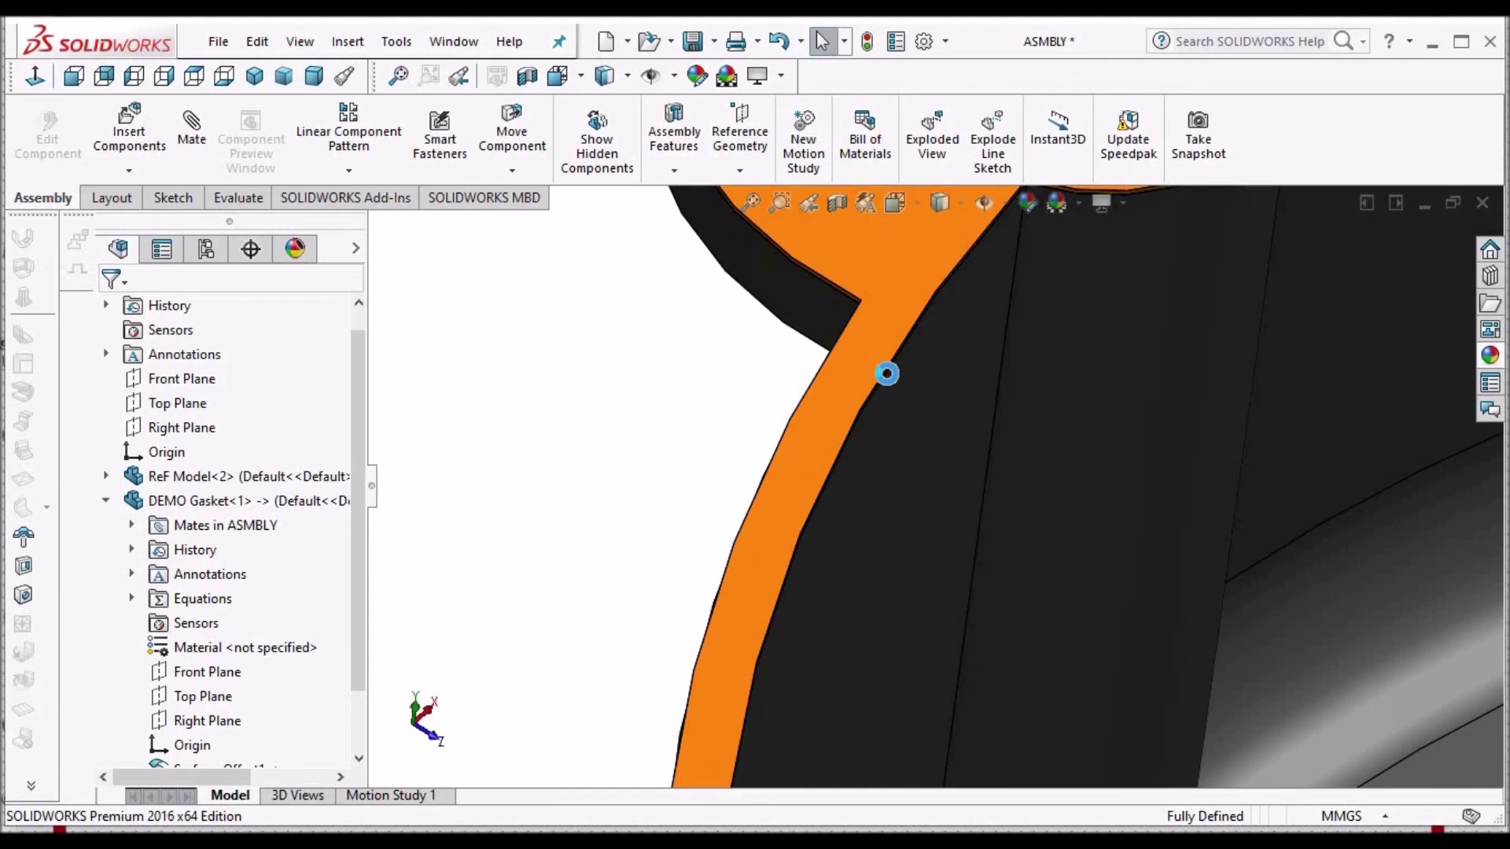
scroll(887, 374, up, 5)
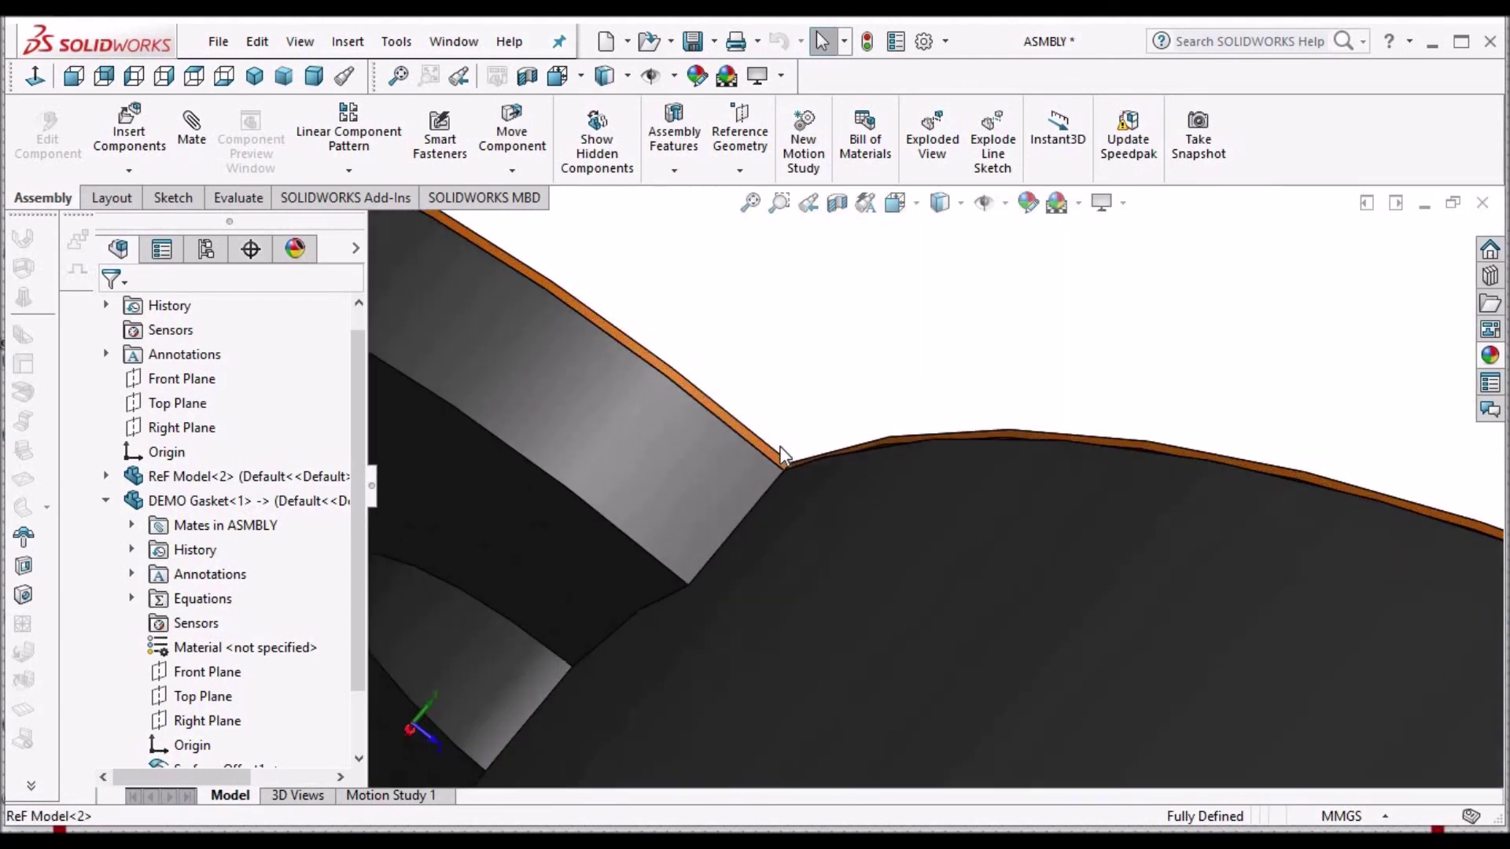
scroll(816, 478, down, 8)
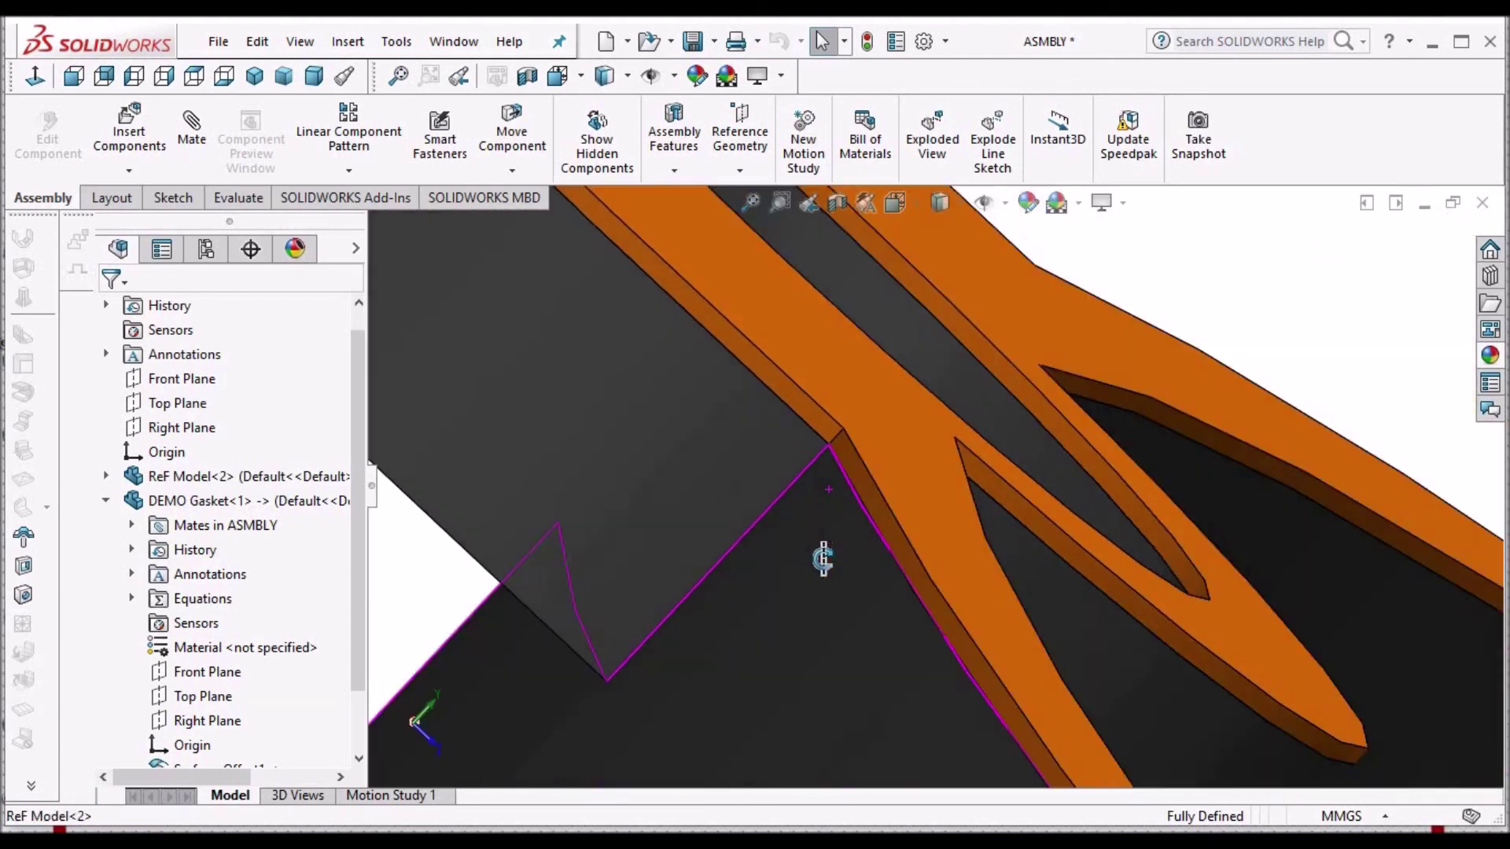
middle_drag(823, 559, 841, 580)
scroll(873, 646, up, 8)
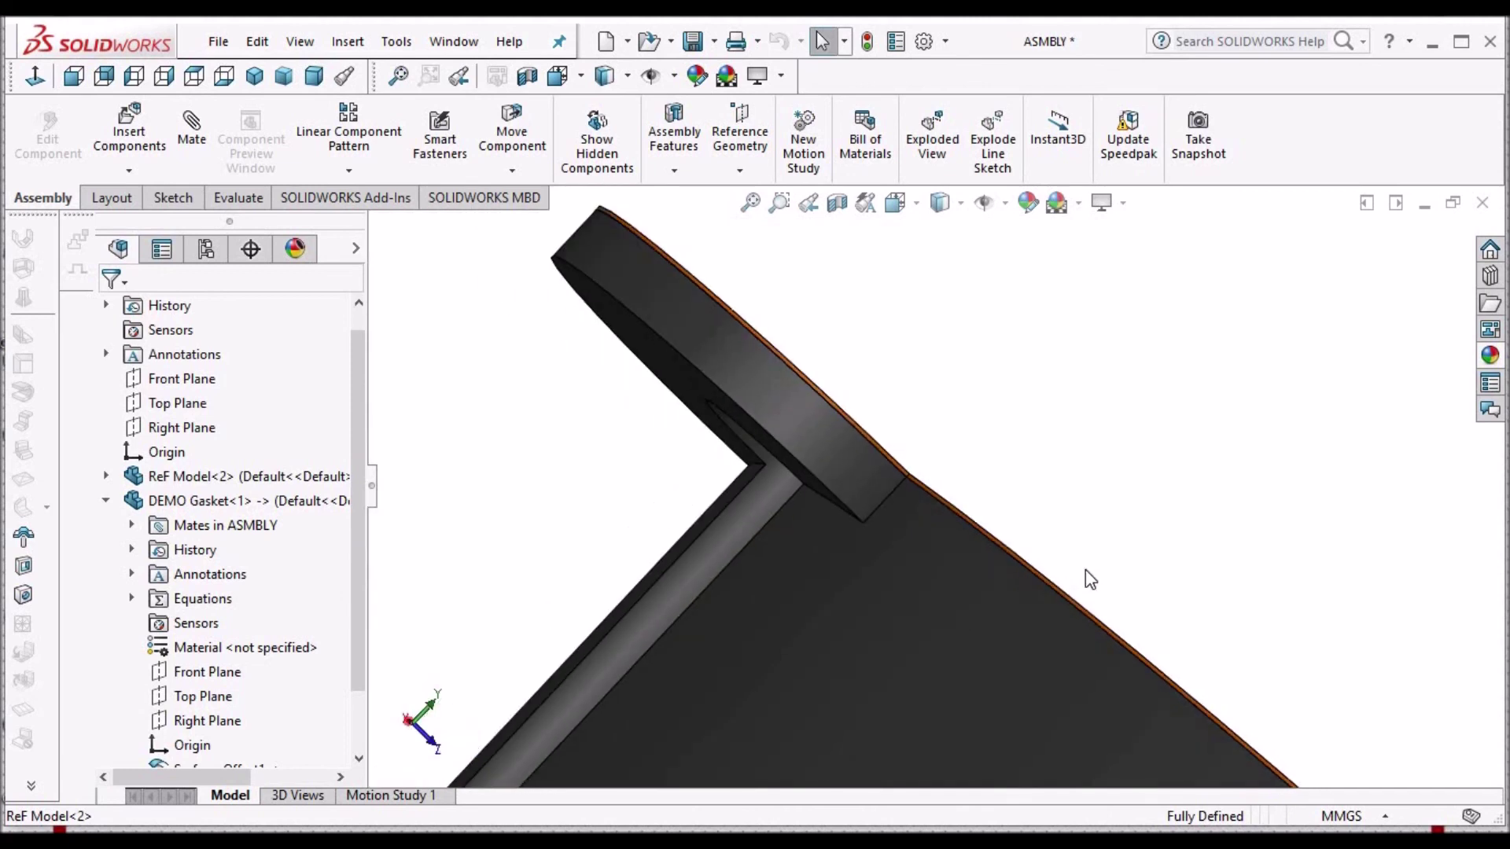
scroll(1088, 577, up, 5)
middle_drag(978, 612, 950, 664)
scroll(951, 664, up, 2)
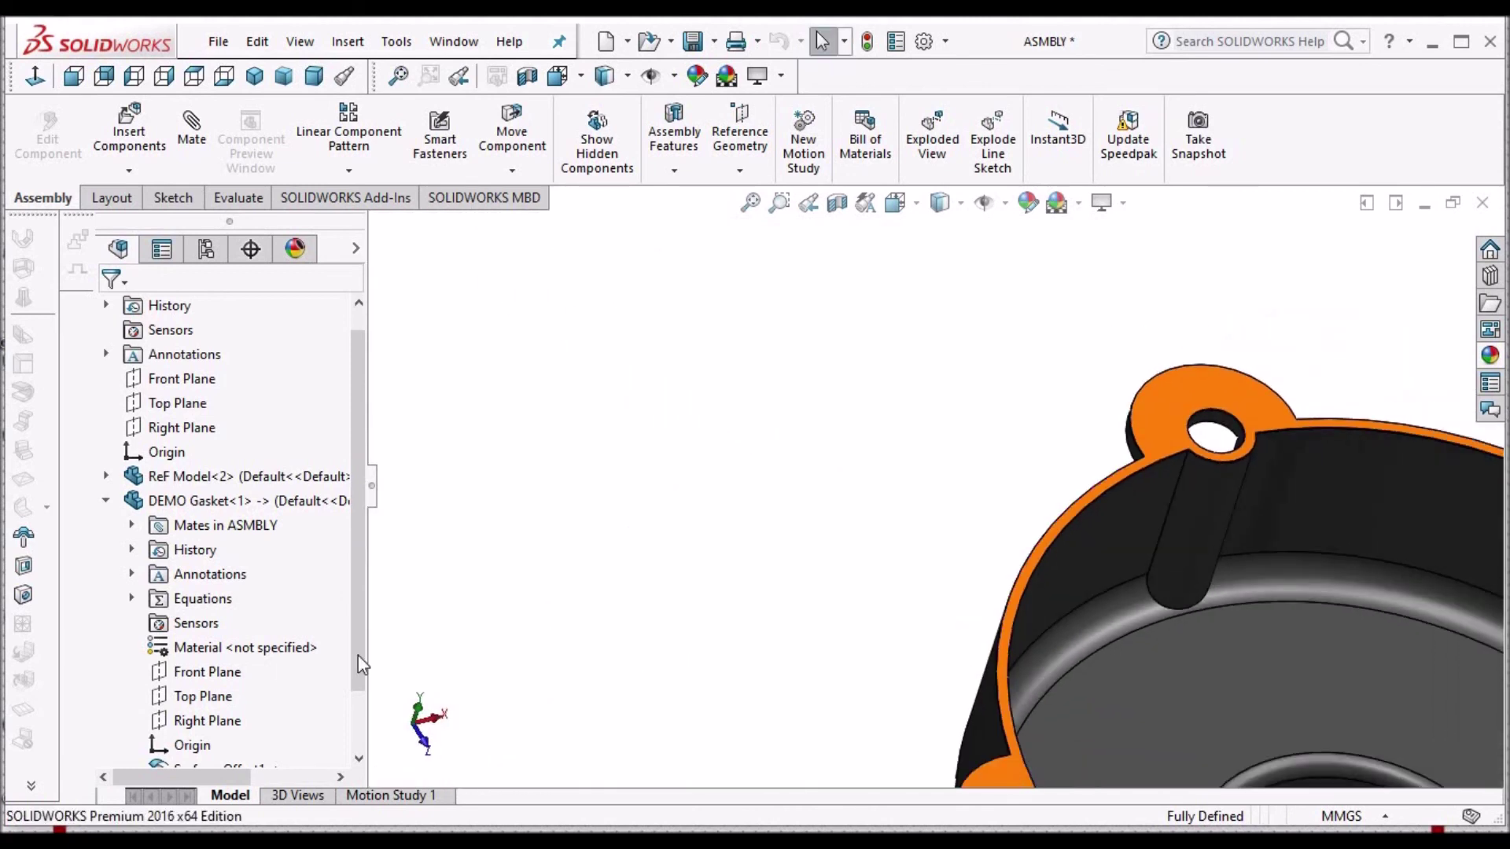
scroll(360, 759, down, 1)
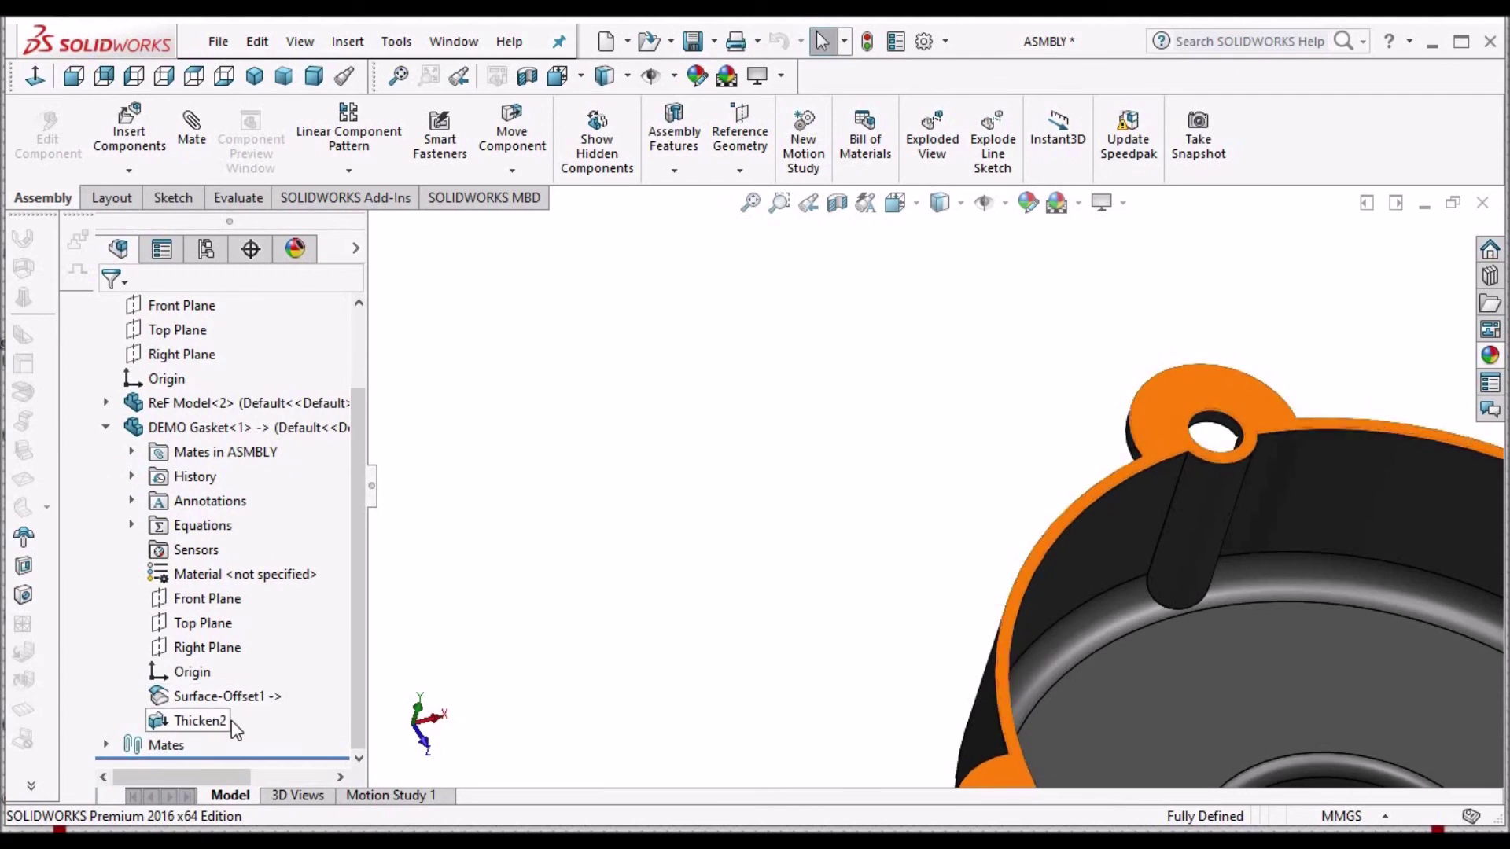
scroll(1201, 611, up, 5)
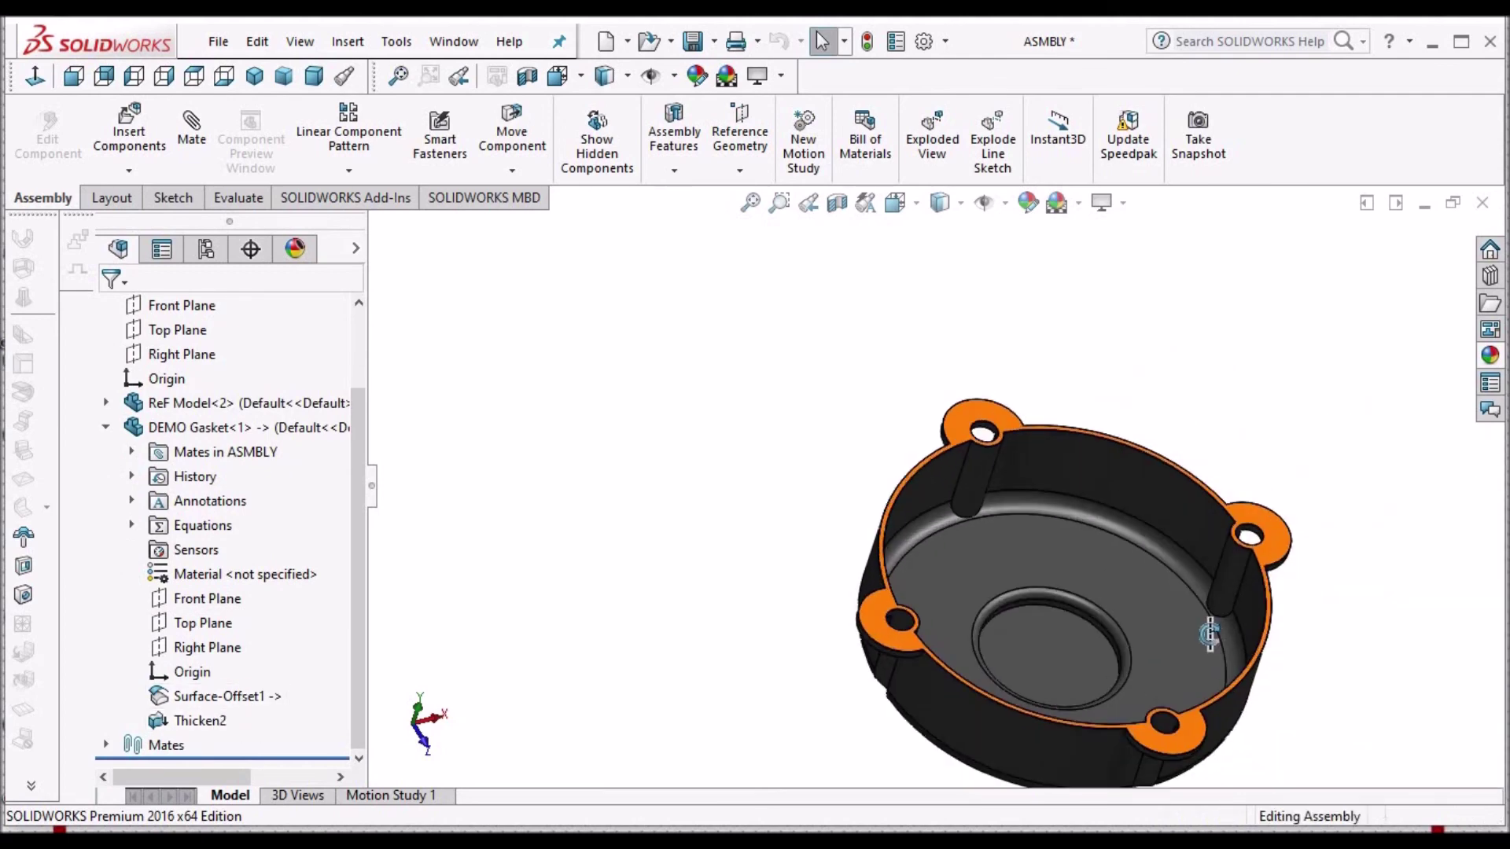
middle_drag(1210, 635, 1304, 641)
scroll(1335, 605, up, 1)
scroll(1336, 605, down, 3)
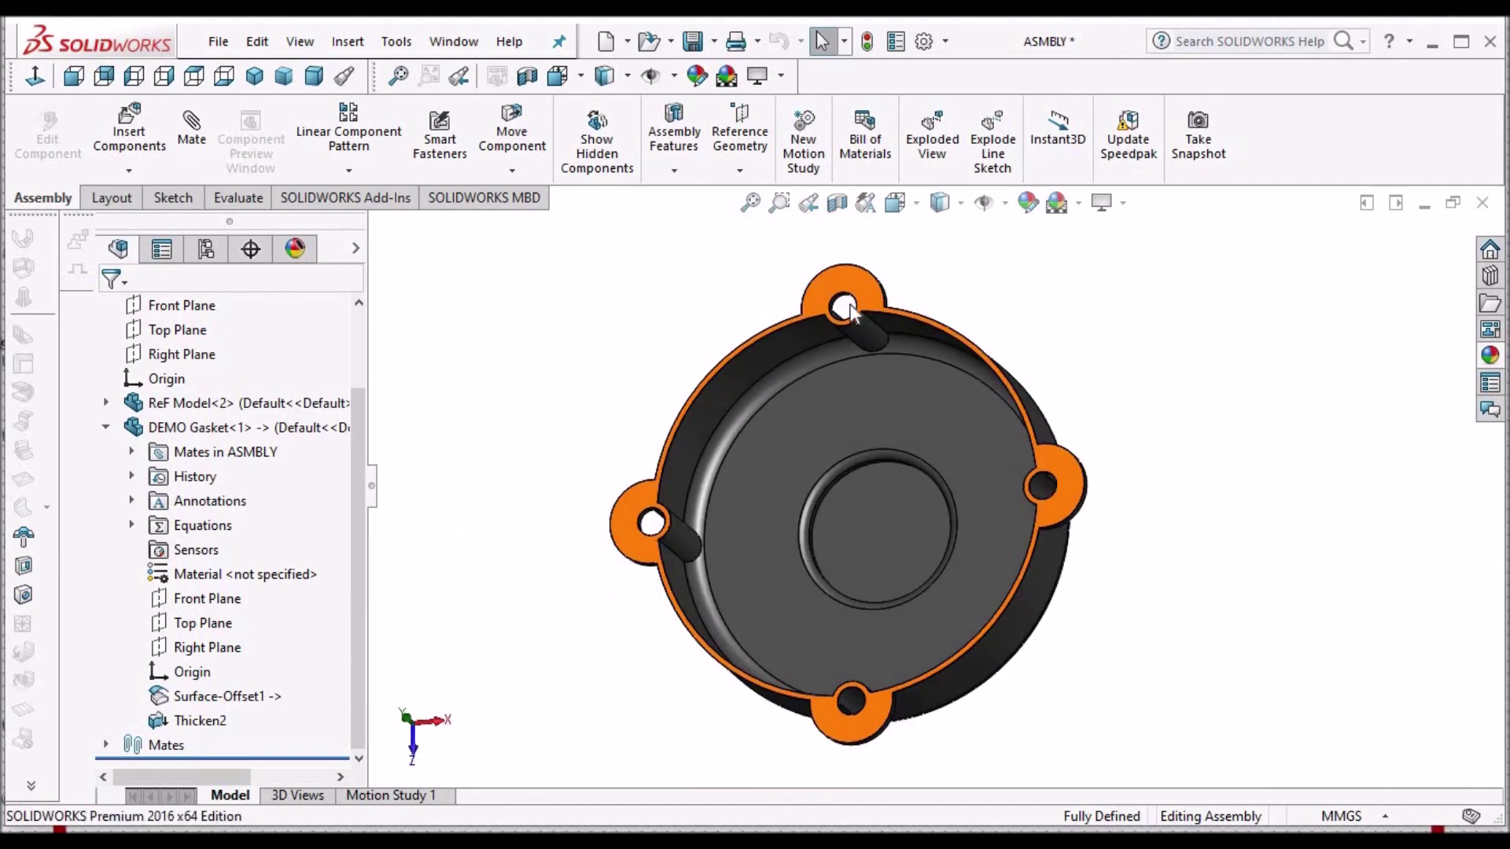
scroll(852, 311, down, 3)
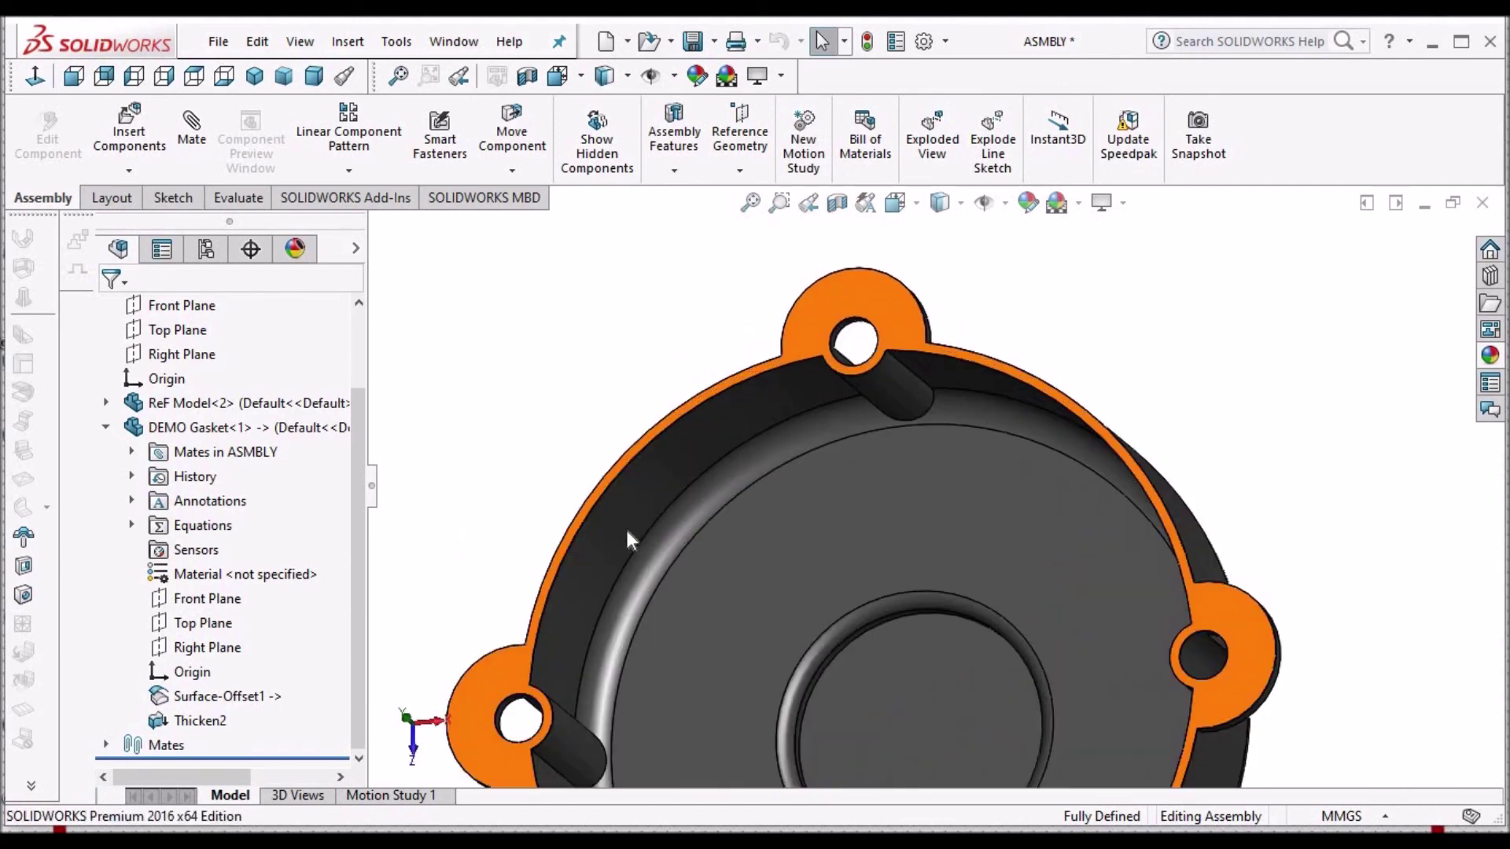